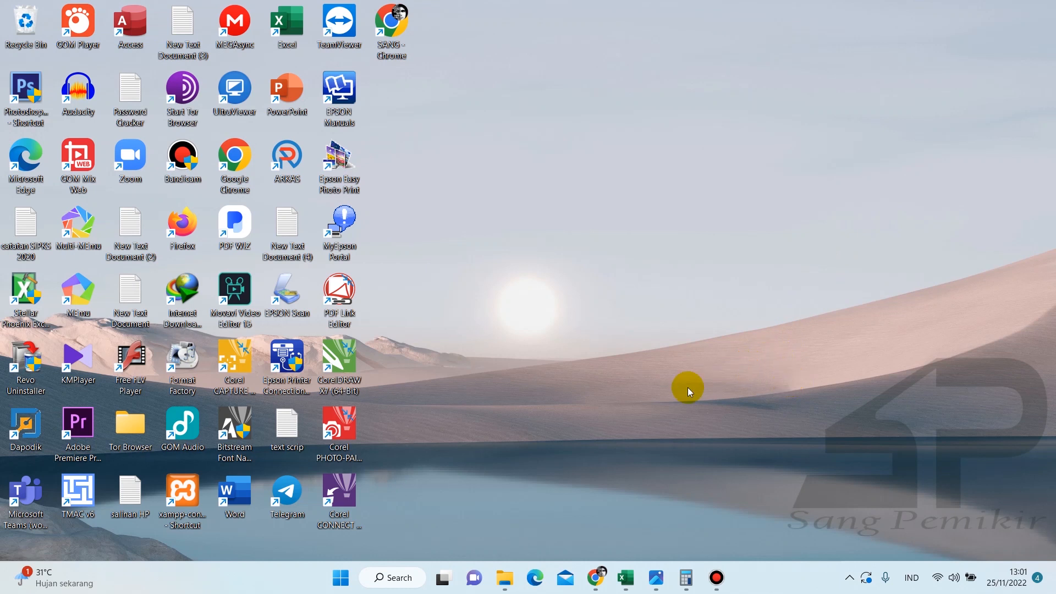
Step: Open the Perencanaan TW 4 workbook and review its Anggaran Awal 1 Tahun, Anggaran Revisi TW 4 and Anggaran 1 Tahun Revisi blocks
{"action": "mouse_move", "coordinate": [625, 575]}
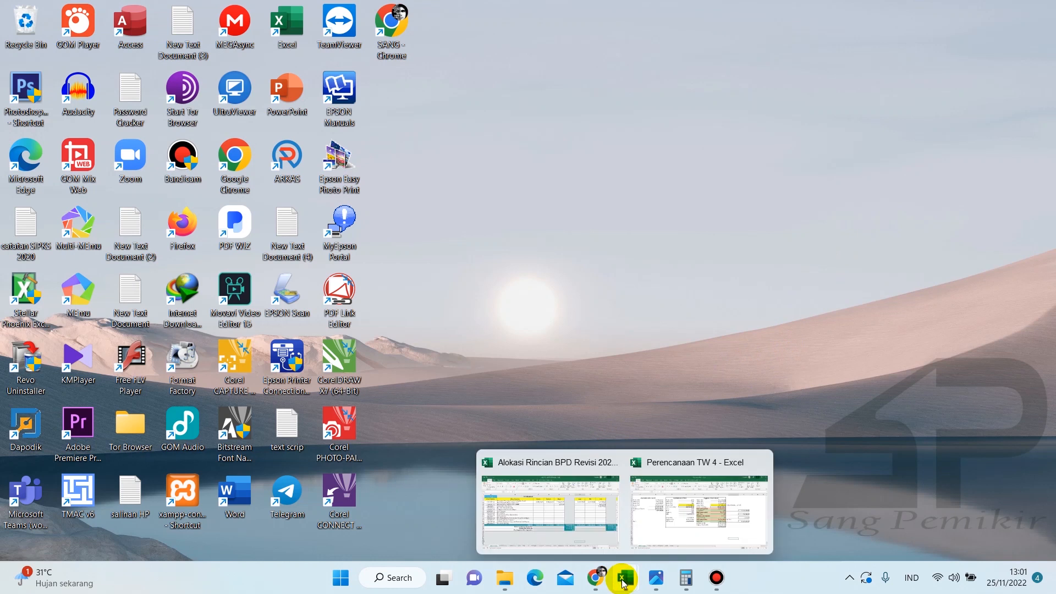
{"action": "left_click", "coordinate": [641, 527]}
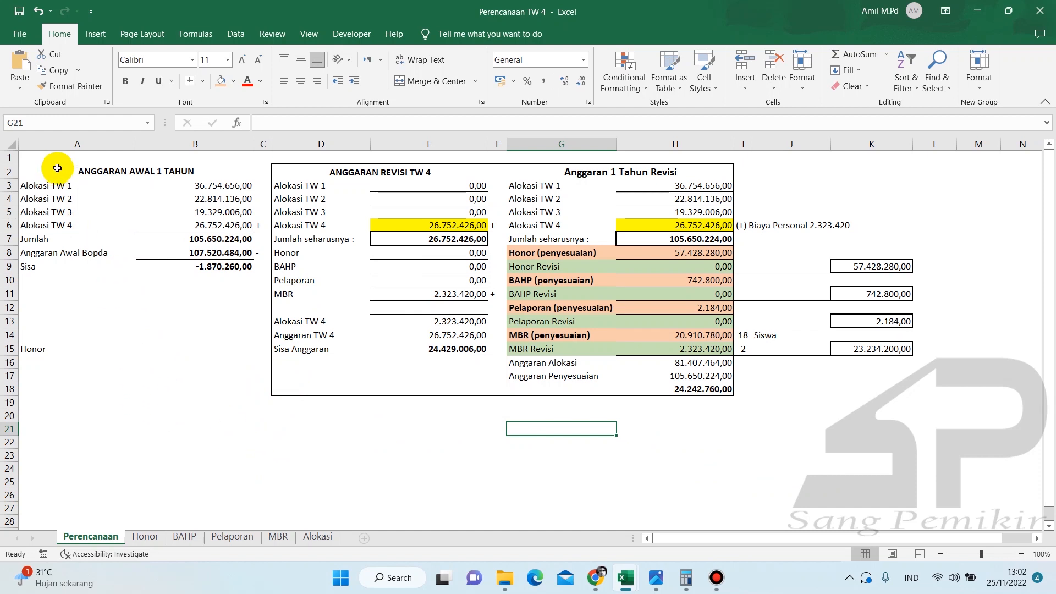
{"action": "left_click_drag", "start_coordinate": [57, 168], "coordinate": [178, 387]}
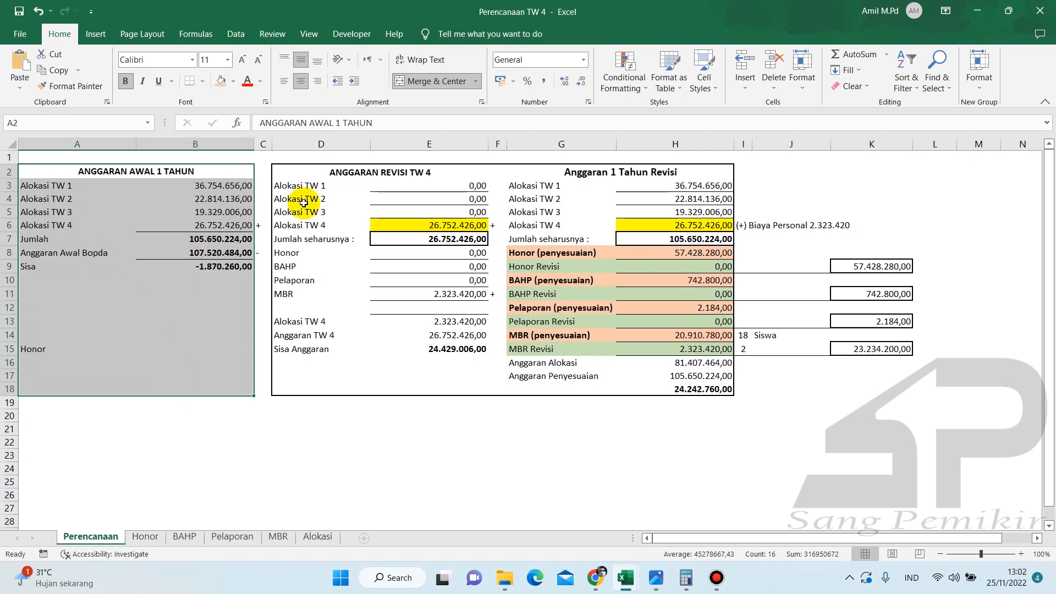
{"action": "left_click_drag", "start_coordinate": [345, 172], "coordinate": [491, 394]}
{"action": "left_click_drag", "start_coordinate": [561, 174], "coordinate": [583, 393]}
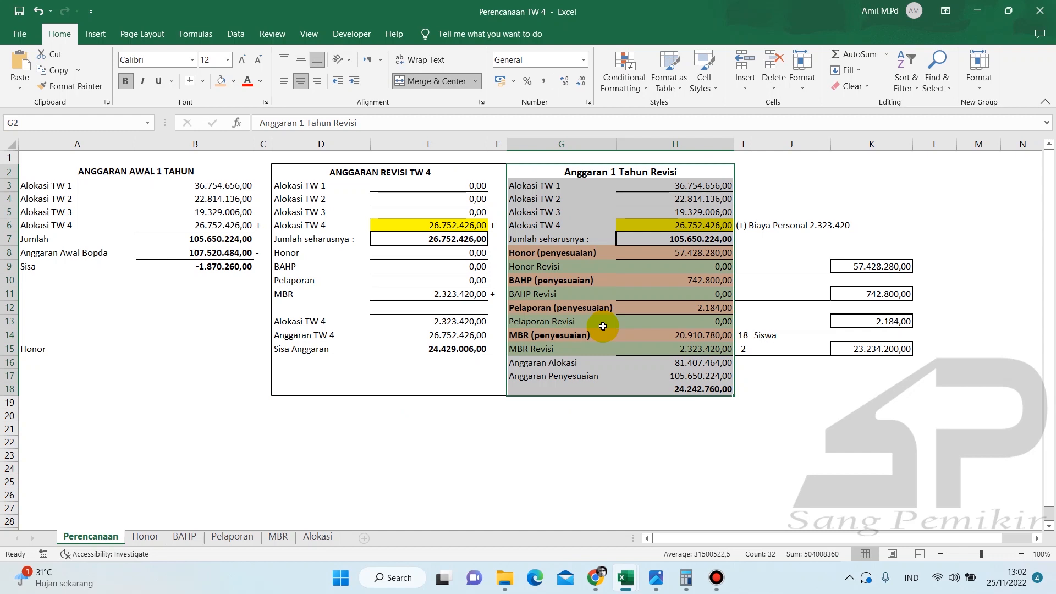
{"action": "left_click", "coordinate": [632, 413]}
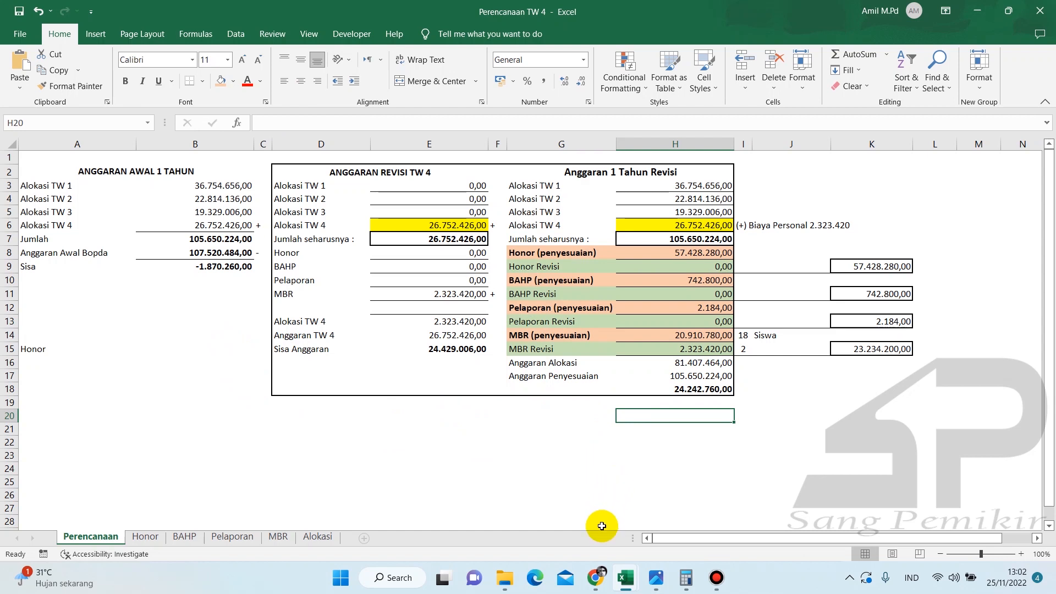
Step: Switch to the SIPKS site in Chrome, close the Biaya Pelaporan allocation details and view the Kegiatan Revisi page
{"action": "left_click", "coordinate": [596, 579]}
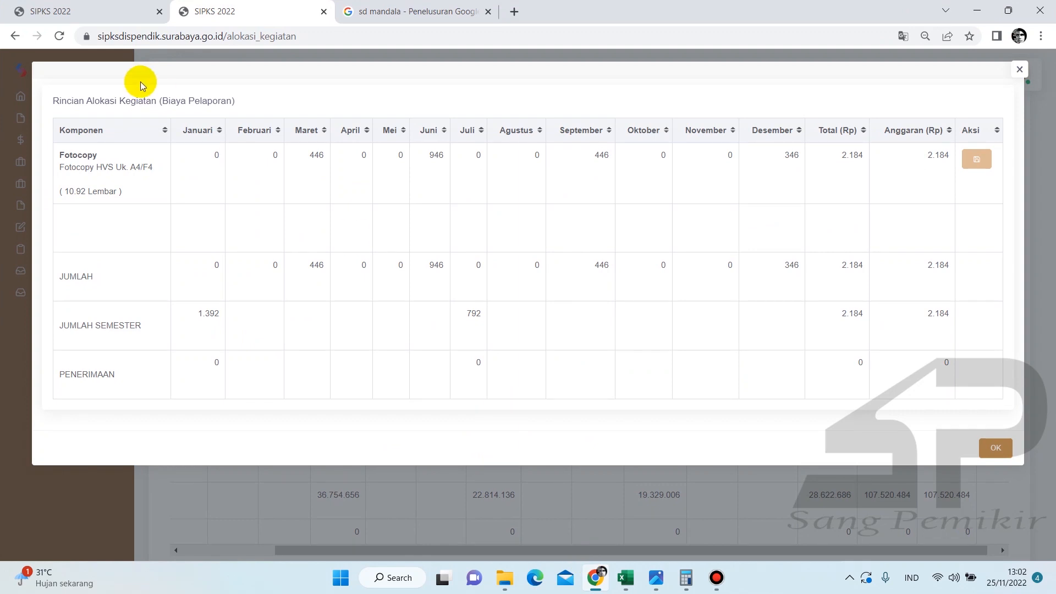
{"action": "left_click", "coordinate": [538, 480]}
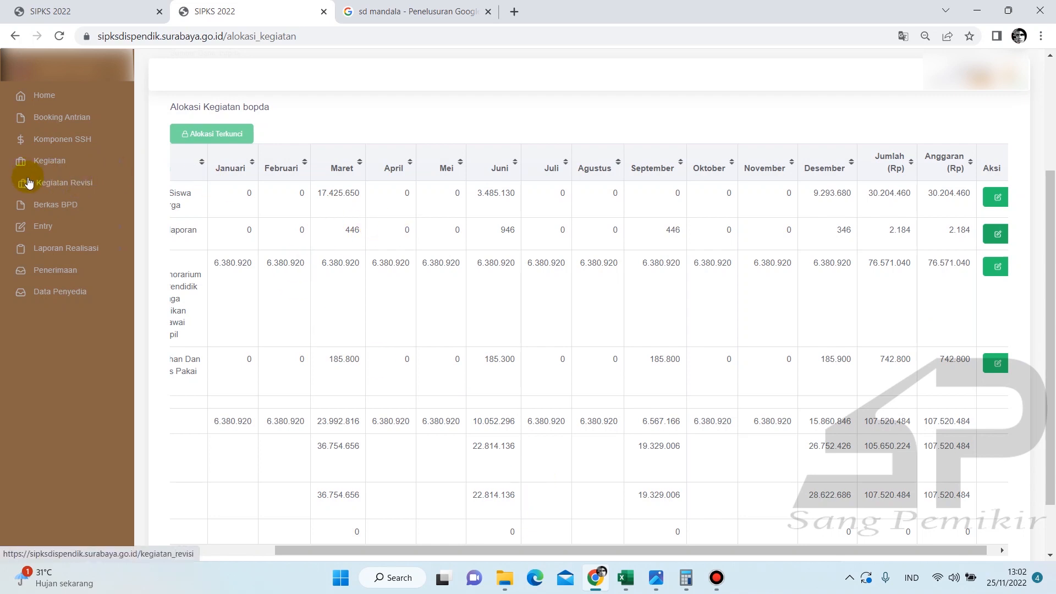
{"action": "left_click", "coordinate": [81, 187]}
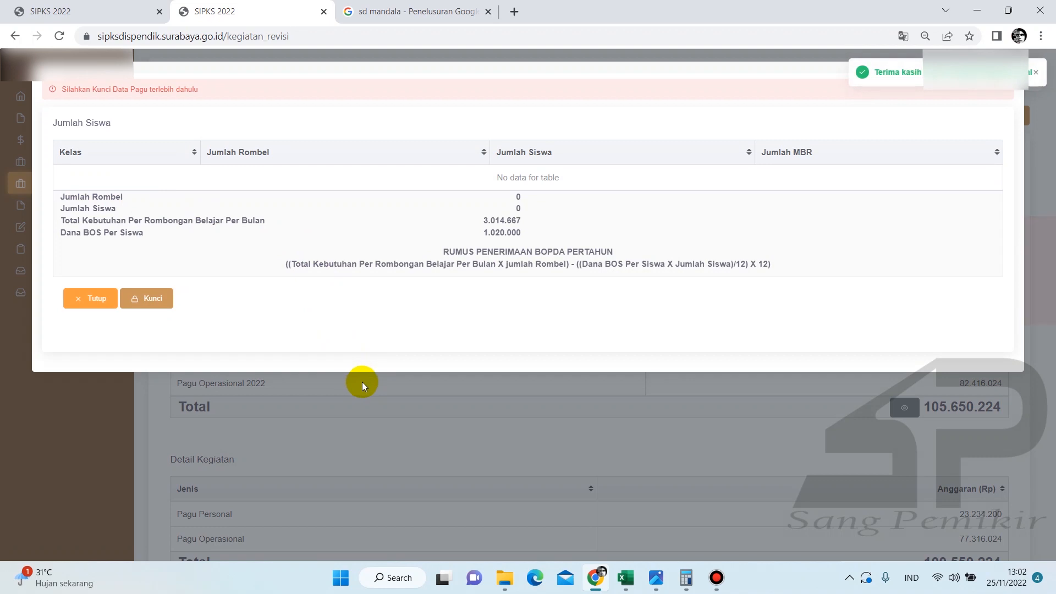
{"action": "scroll", "coordinate": [362, 382], "scroll_direction": "down", "scroll_amount": 4}
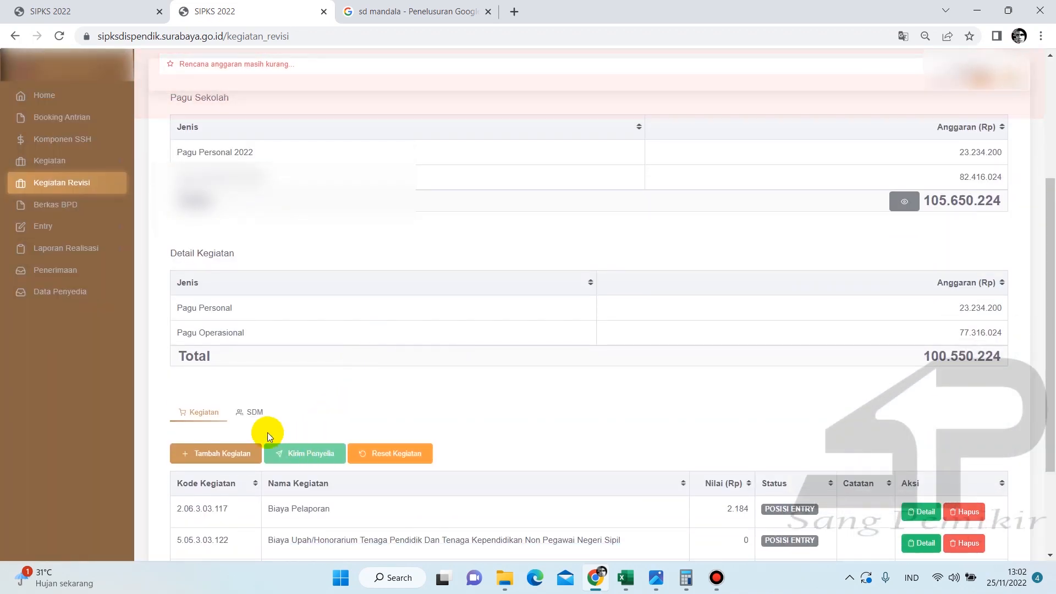
Step: Open the Kegiatan Murni page and go to the activity allocation (Alokasi) of its approved activities
{"action": "left_click", "coordinate": [62, 161]}
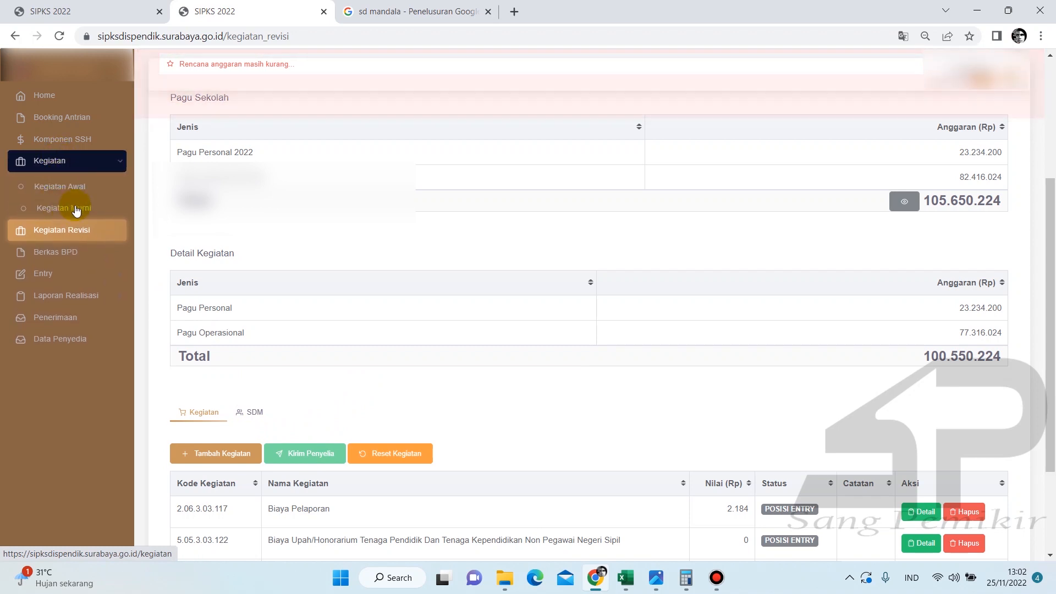
{"action": "left_click", "coordinate": [75, 209]}
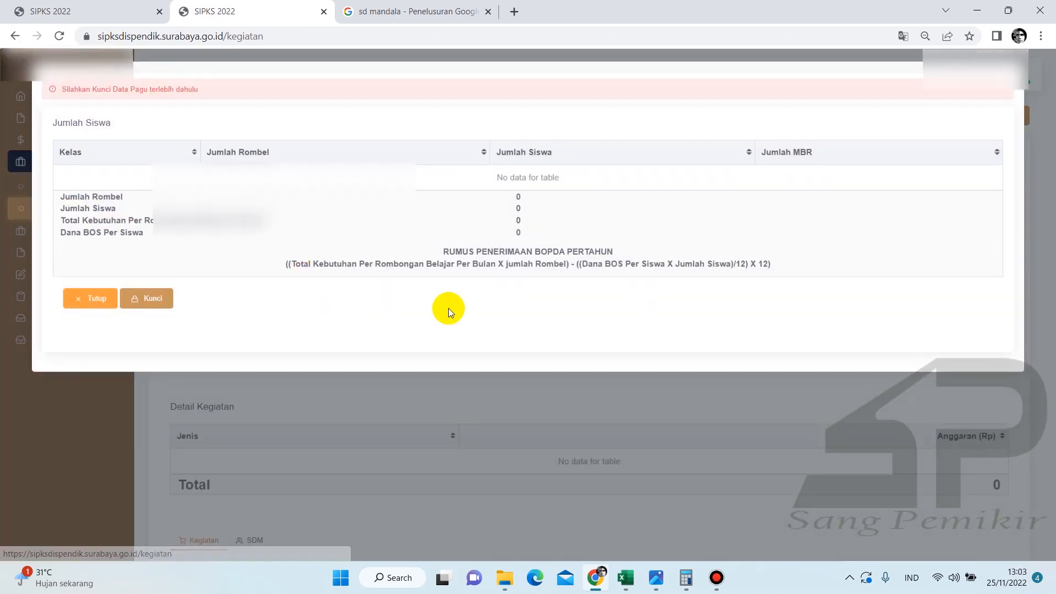
{"action": "scroll", "coordinate": [448, 310], "scroll_direction": "down", "scroll_amount": 6}
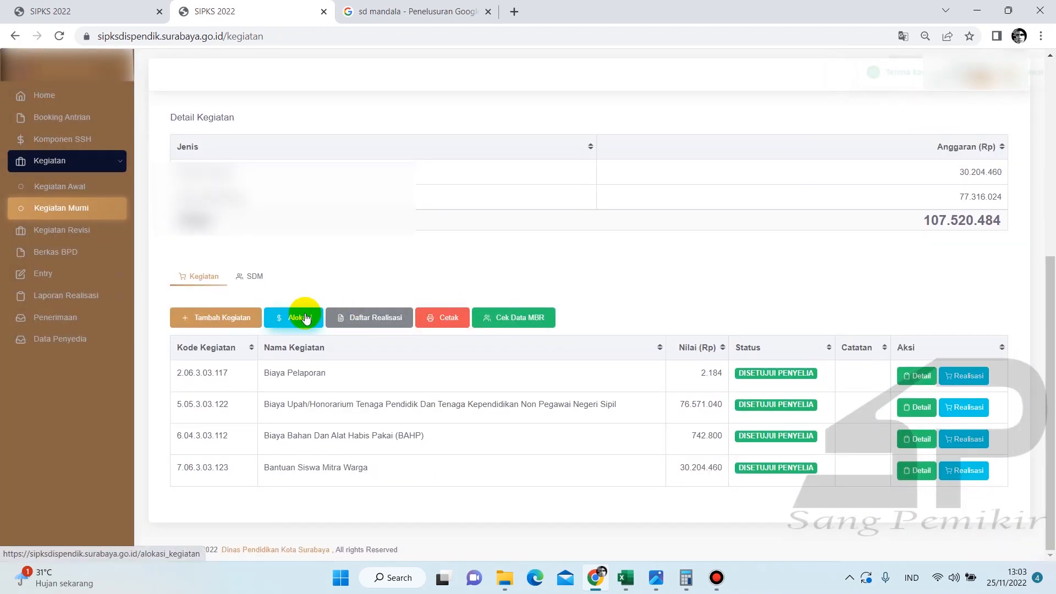
{"action": "left_click", "coordinate": [306, 318]}
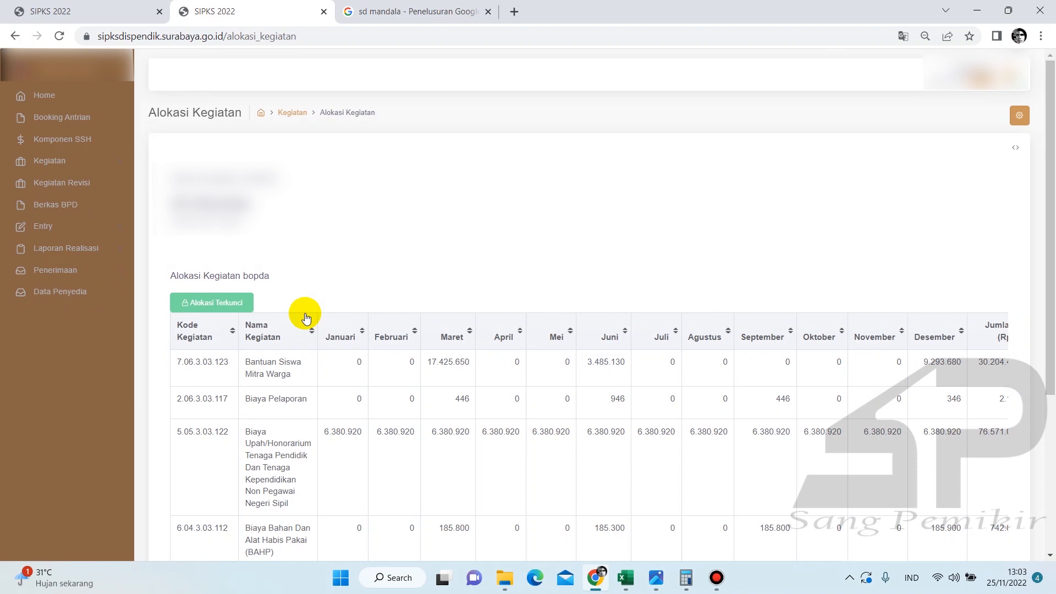
Step: Examine the monthly amounts in the Alokasi Kegiatan bopda table, including the estimated receipts for Maret
{"action": "scroll", "coordinate": [306, 318], "scroll_direction": "down", "scroll_amount": 3}
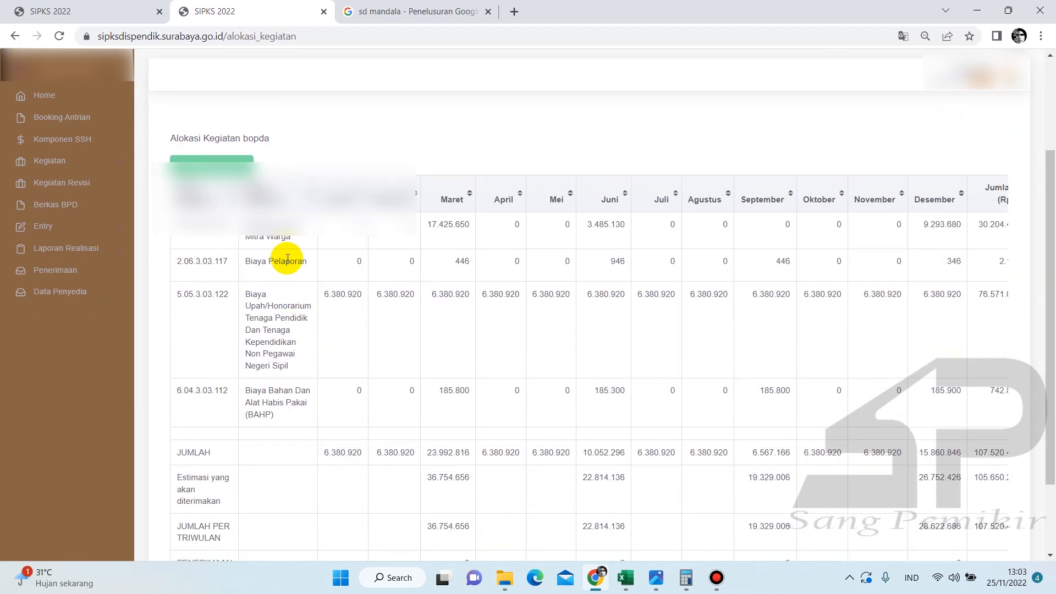
{"action": "scroll", "coordinate": [287, 263], "scroll_direction": "down", "scroll_amount": 2}
{"action": "scroll", "coordinate": [287, 263], "scroll_direction": "up", "scroll_amount": 1}
{"action": "left_click_drag", "start_coordinate": [167, 155], "coordinate": [1010, 520]}
{"action": "left_click_drag", "start_coordinate": [543, 546], "coordinate": [397, 522]}
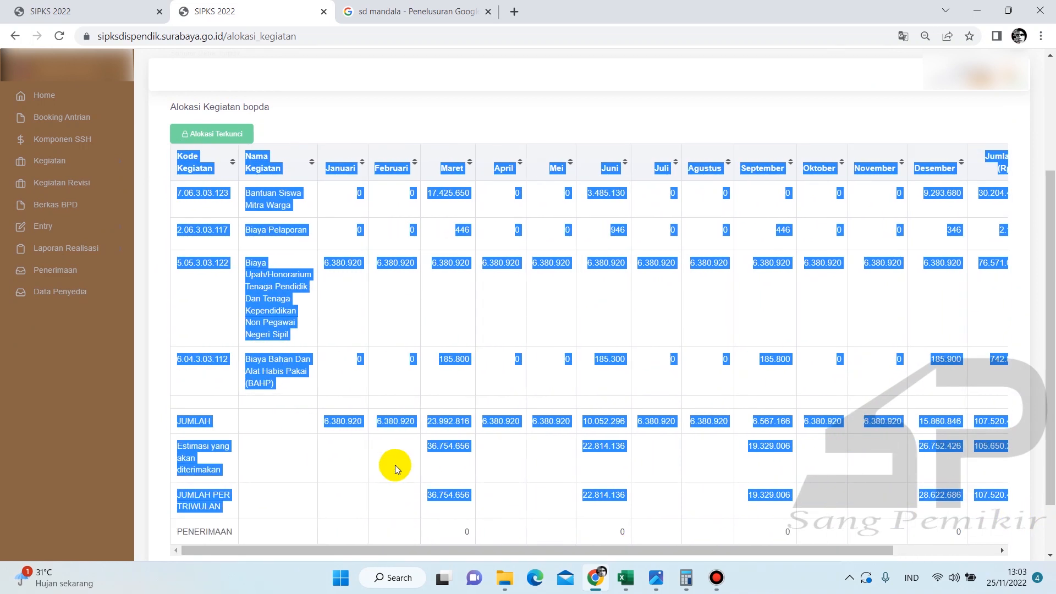
{"action": "left_click", "coordinate": [454, 378]}
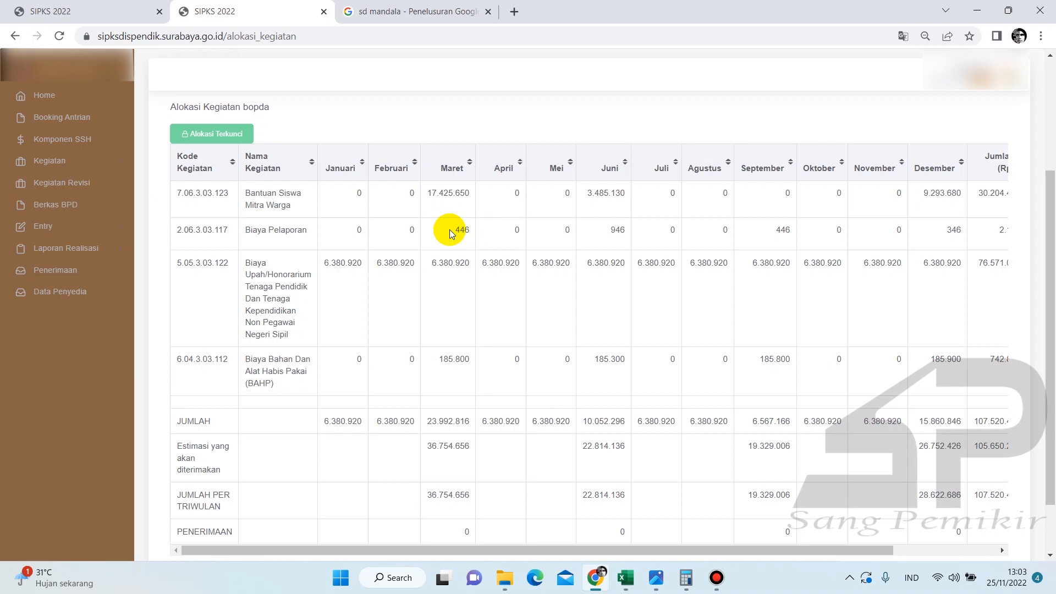
{"action": "left_click", "coordinate": [456, 232]}
{"action": "left_click", "coordinate": [429, 455]}
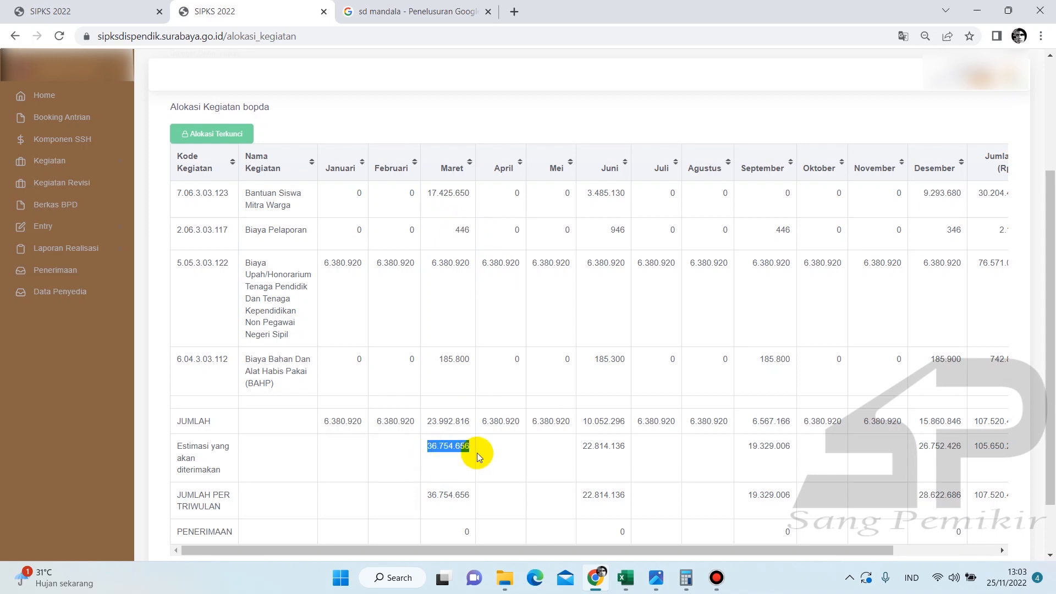
Step: Switch to the Alokasi Rincian BPD Revisi 2022 workbook in Excel
{"action": "mouse_move", "coordinate": [625, 577]}
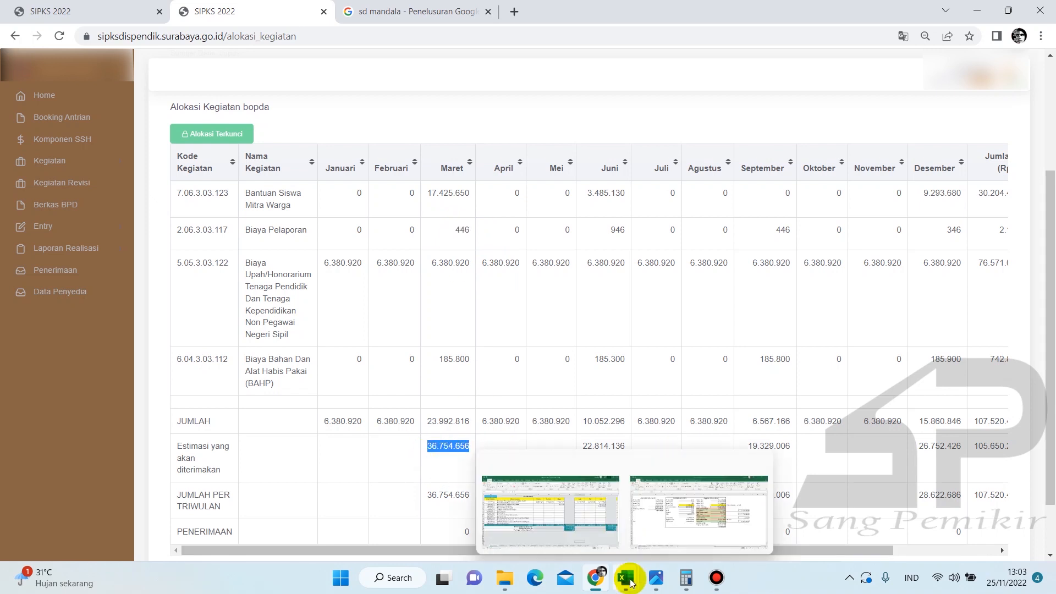
{"action": "left_click", "coordinate": [599, 538]}
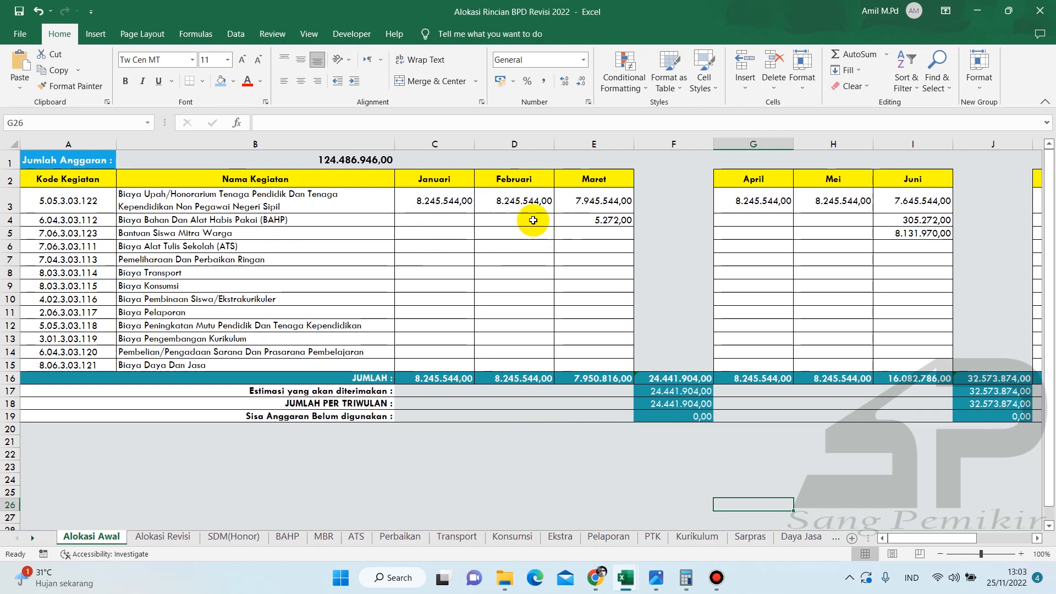
Step: Try a Maret allocation of 0 for Biaya Bahan Dan Alat Habis Pakai (BAHP), compare the first-quarter totals, and undo the change
{"action": "left_click", "coordinate": [570, 220]}
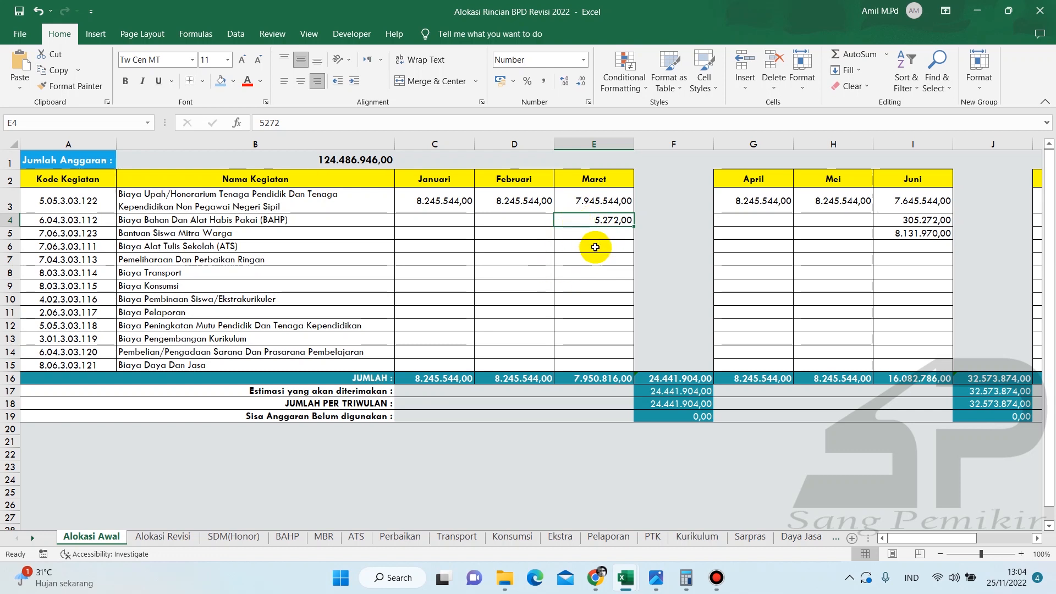
{"action": "type", "text": "0"}
{"action": "key", "text": "Return"}
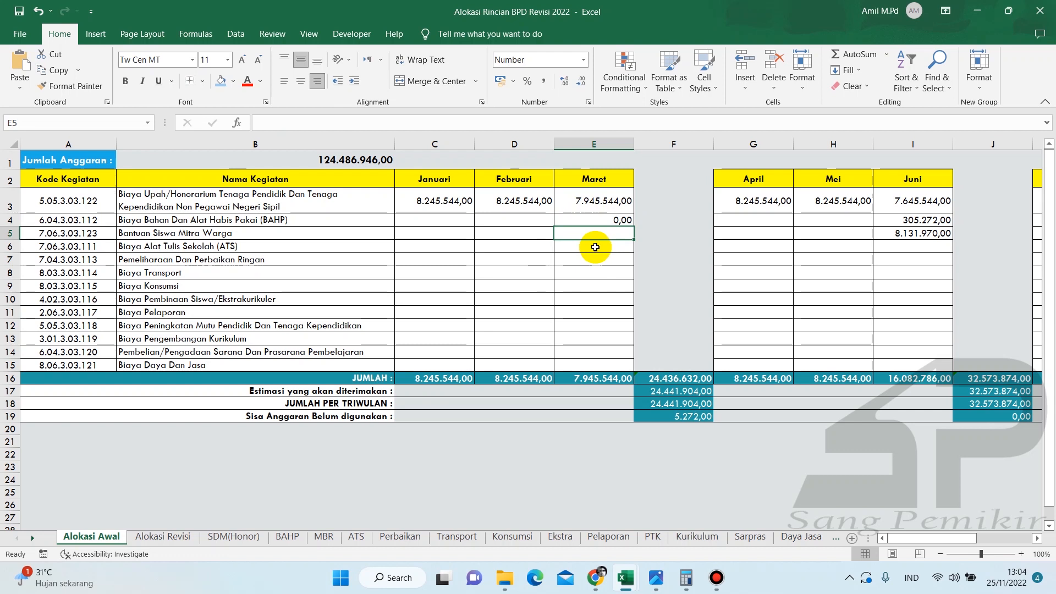
{"action": "left_click", "coordinate": [650, 381]}
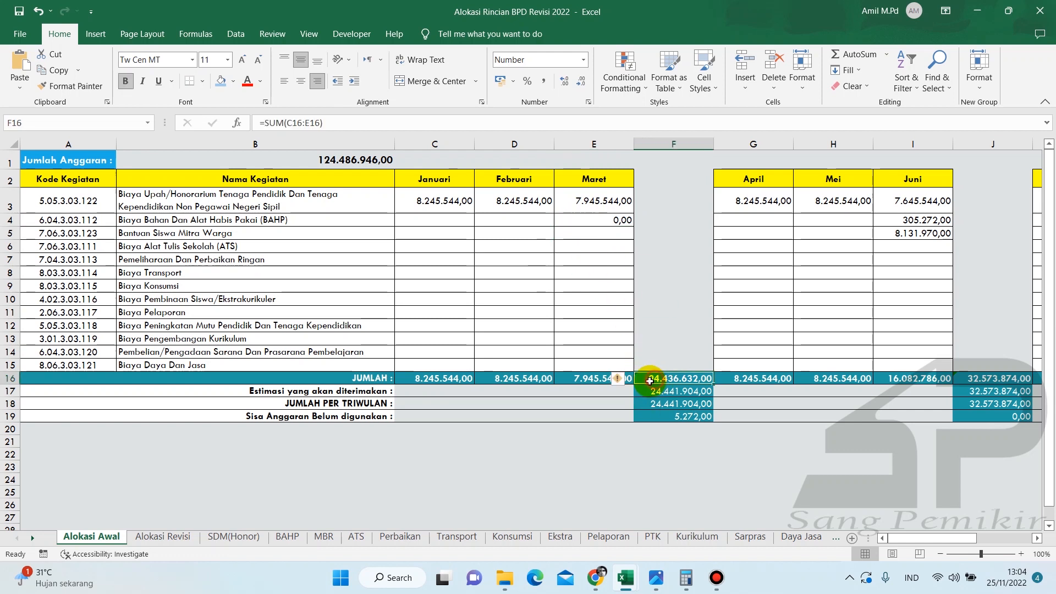
{"action": "left_click", "coordinate": [685, 393]}
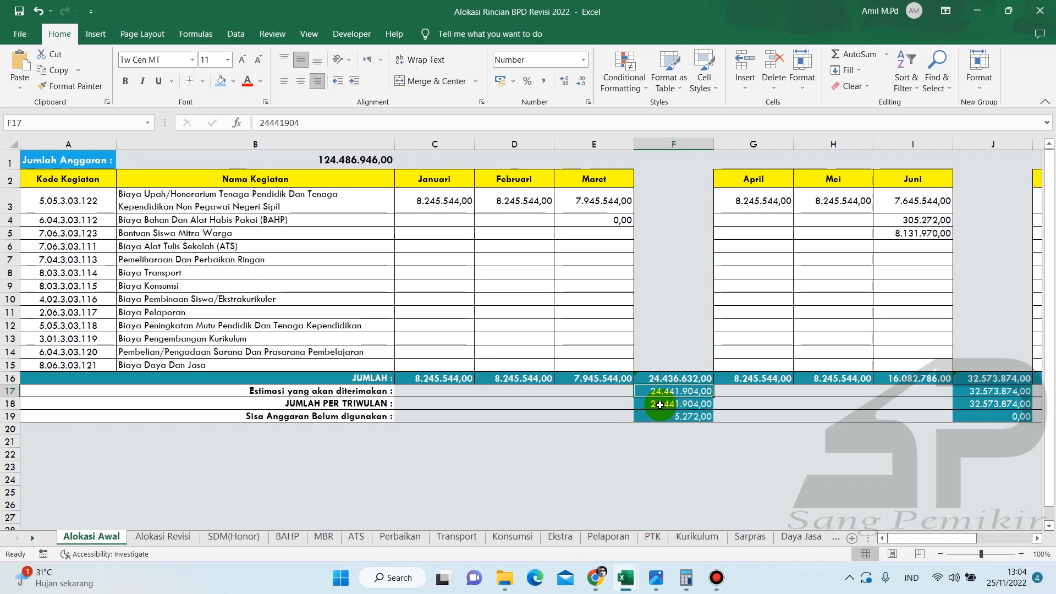
{"action": "key", "text": "ctrl+z"}
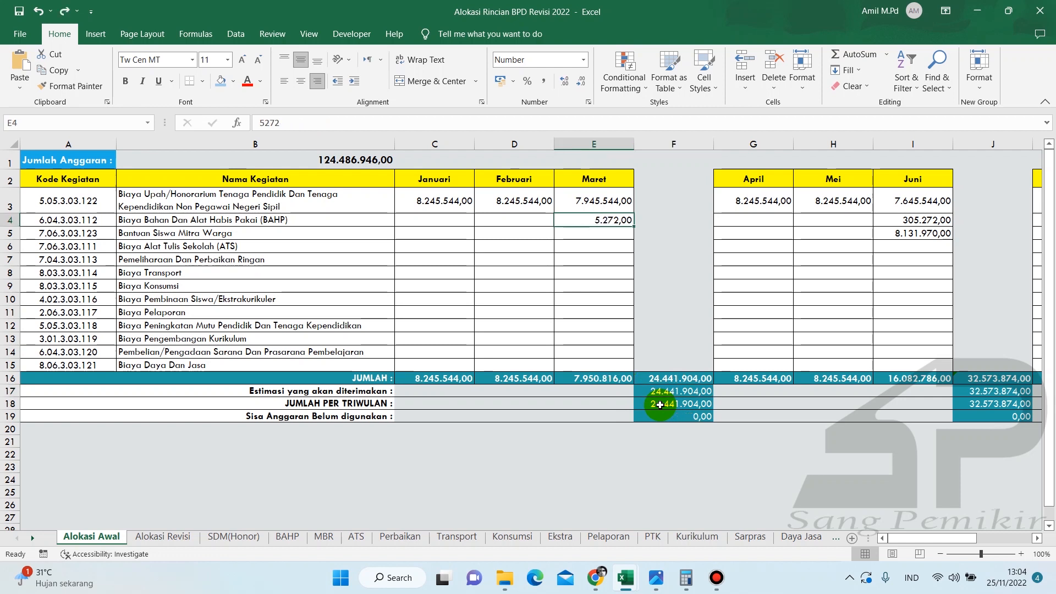
{"action": "left_click", "coordinate": [602, 231]}
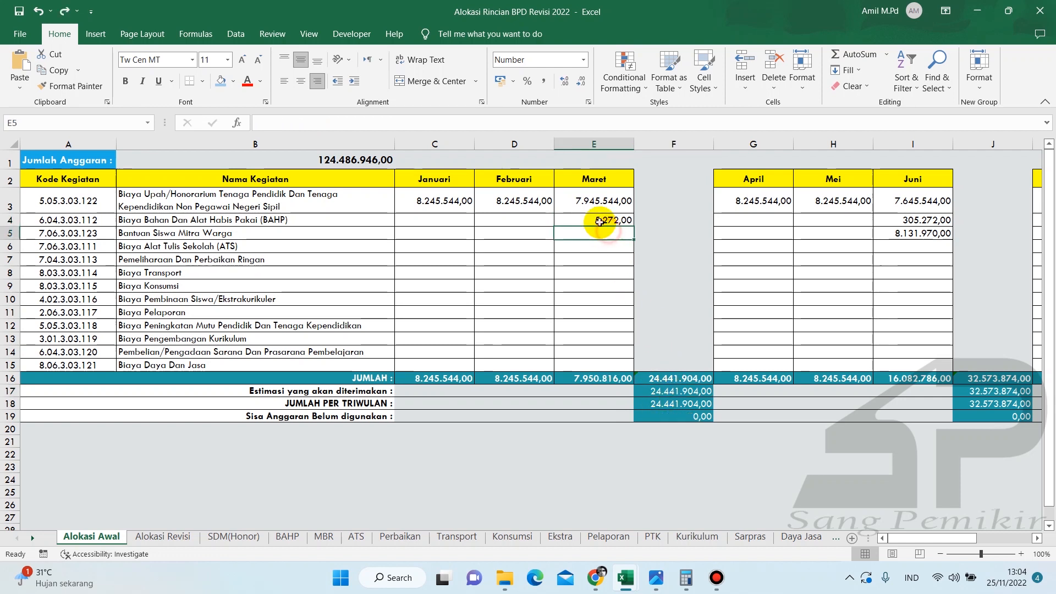
{"action": "left_click", "coordinate": [661, 379]}
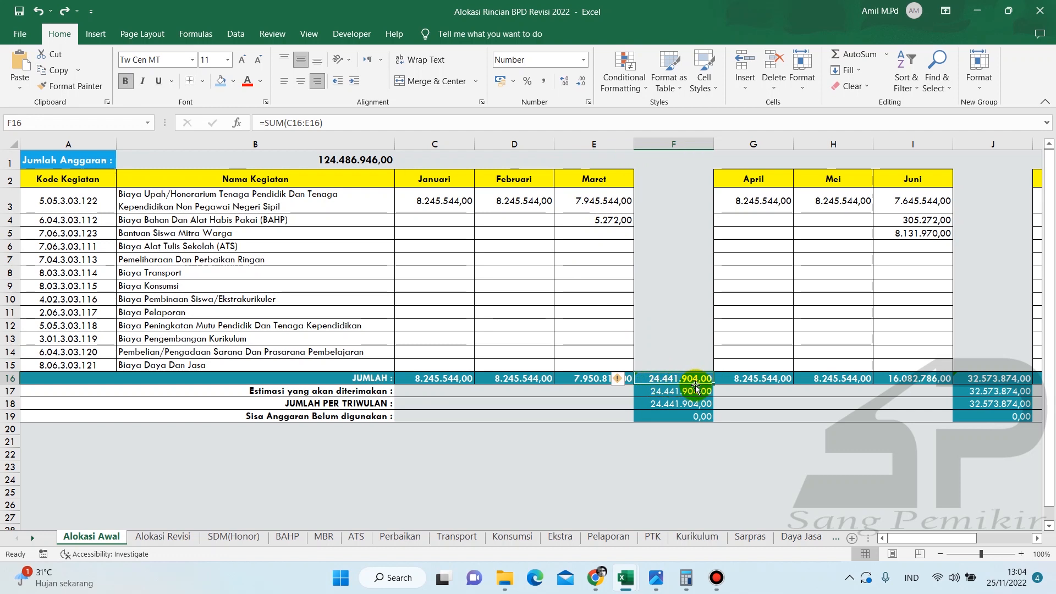
Step: Zero the Maret BAHP allocation again to check the first quarter's unused budget (Sisa Anggaran), and undo the entry
{"action": "left_click", "coordinate": [616, 225]}
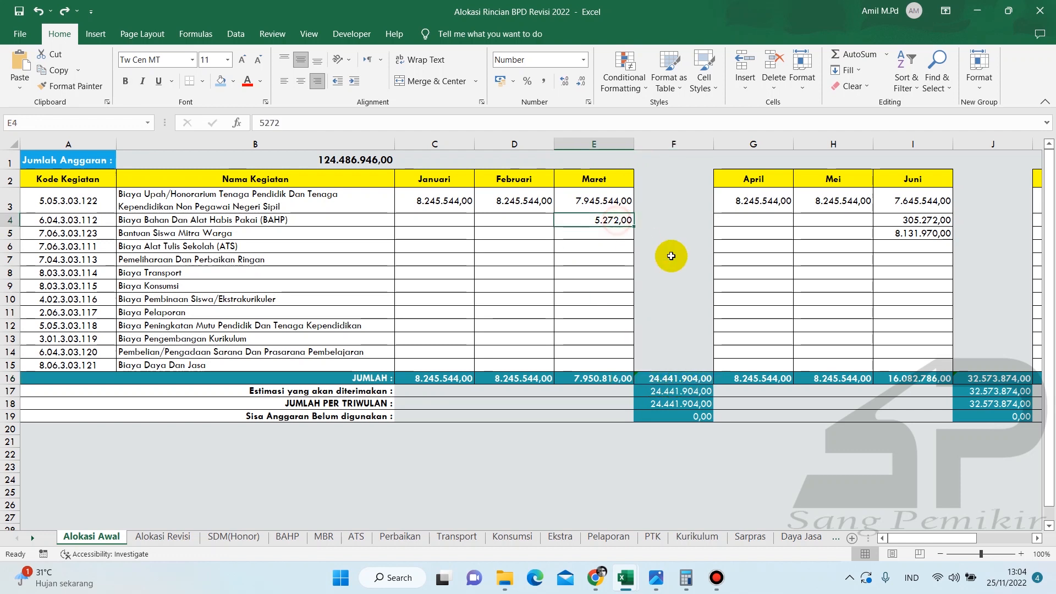
{"action": "type", "text": "0"}
{"action": "key", "text": "Return"}
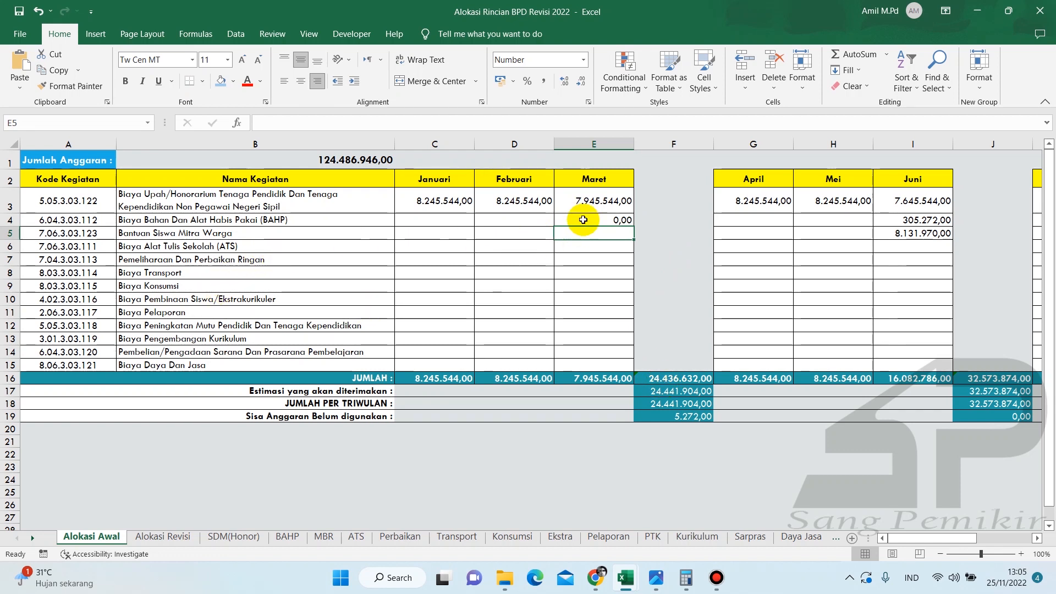
{"action": "left_click", "coordinate": [583, 219]}
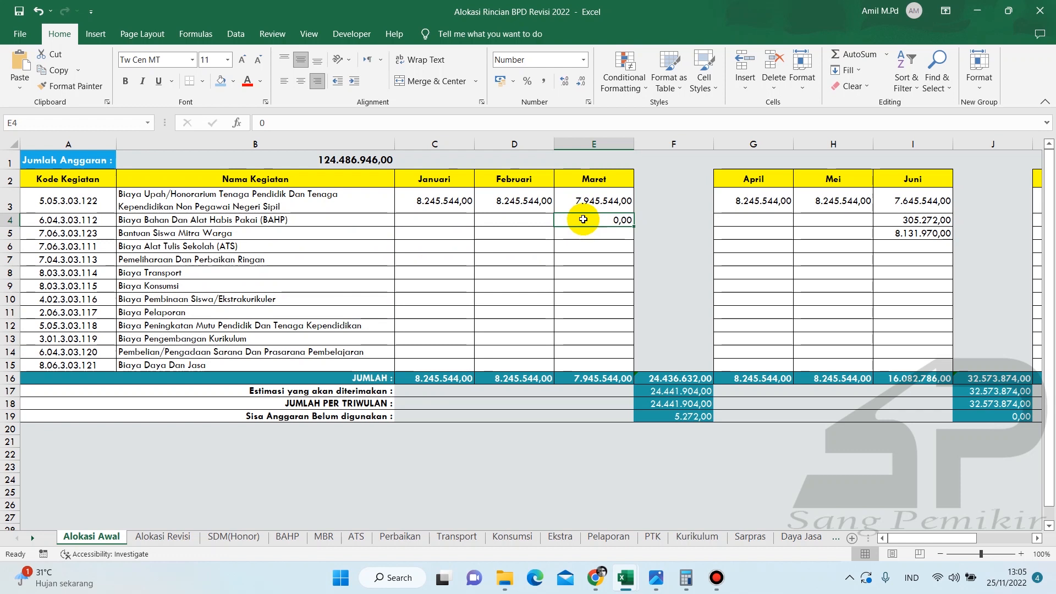
{"action": "left_click", "coordinate": [678, 418]}
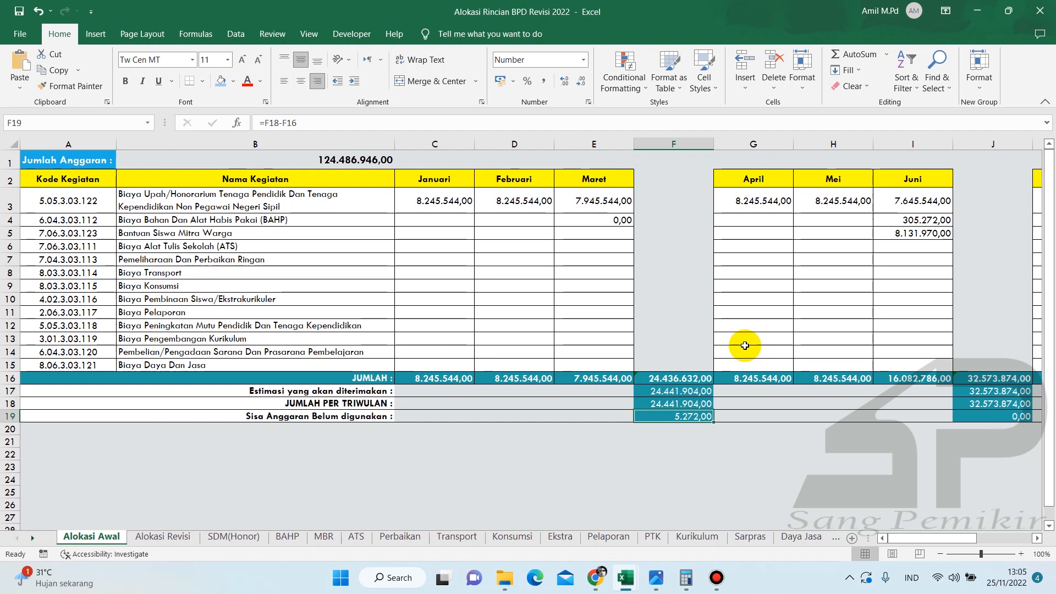
{"action": "key", "text": "ctrl+z"}
{"action": "left_click", "coordinate": [669, 453]}
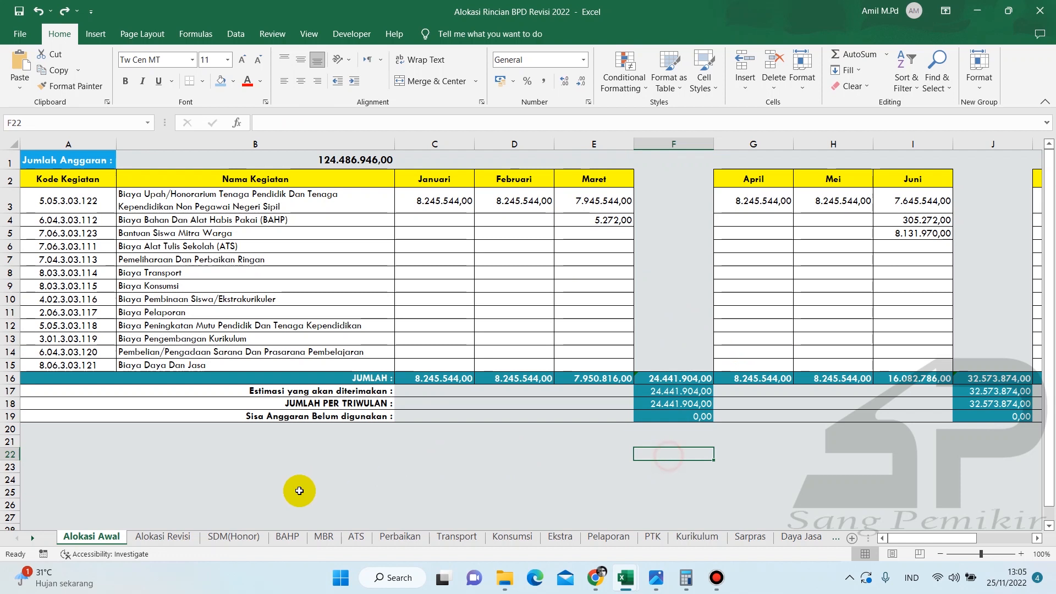
Step: Return to the SIPKS allocation page in Chrome and review the activity rows of the monthly allocation table
{"action": "left_click", "coordinate": [596, 577]}
{"action": "left_click_drag", "start_coordinate": [176, 189], "coordinate": [711, 420]}
{"action": "left_click", "coordinate": [414, 281]}
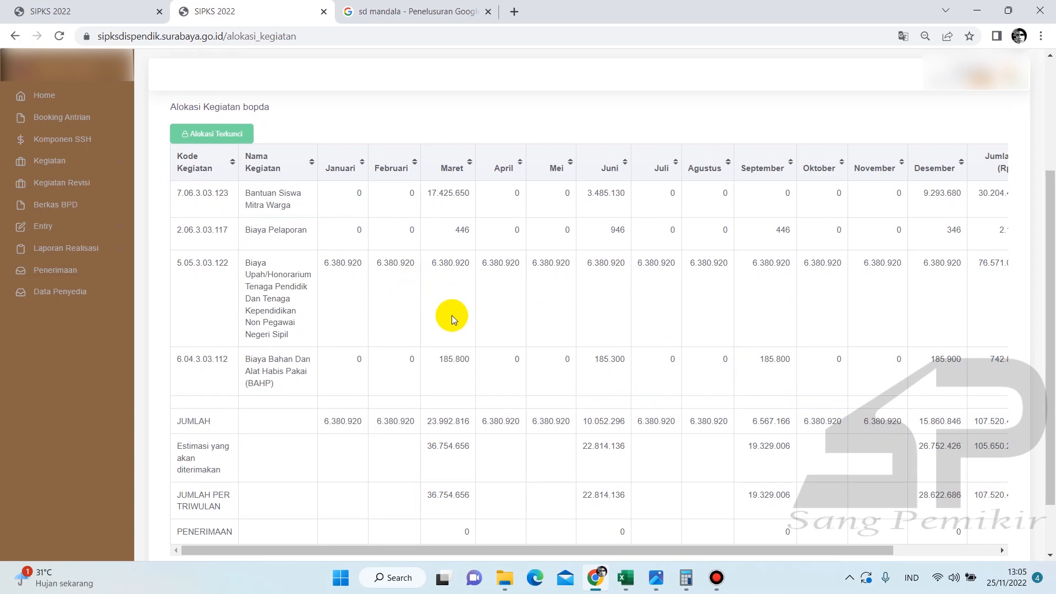
Step: Switch to the Perencanaan TW 4 workbook and review the monthly activity allocations on its Alokasi sheet
{"action": "left_click", "coordinate": [626, 579]}
{"action": "left_click", "coordinate": [695, 512]}
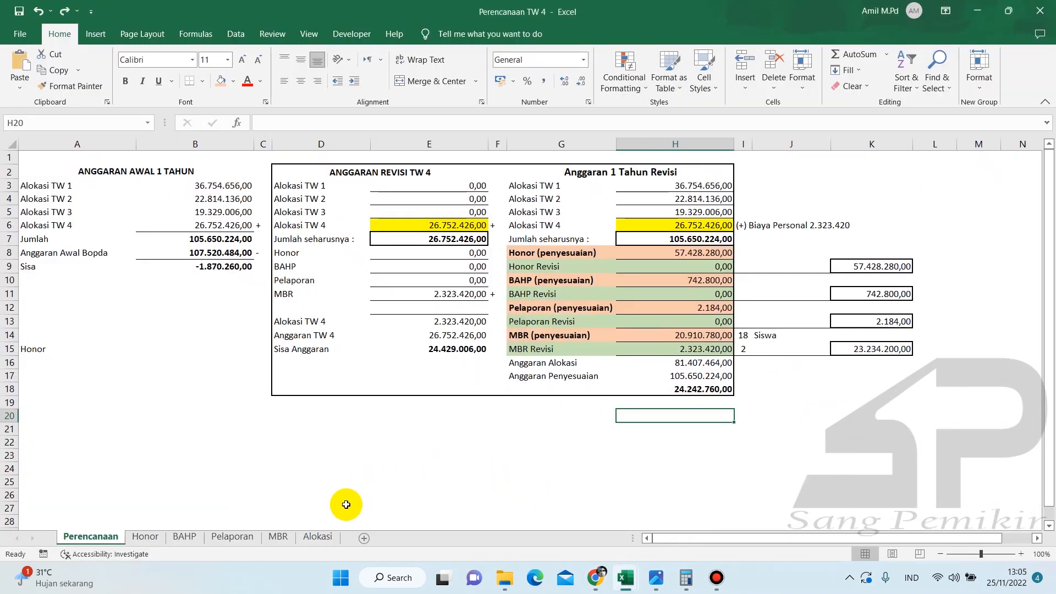
{"action": "left_click", "coordinate": [323, 537]}
{"action": "left_click", "coordinate": [539, 425]}
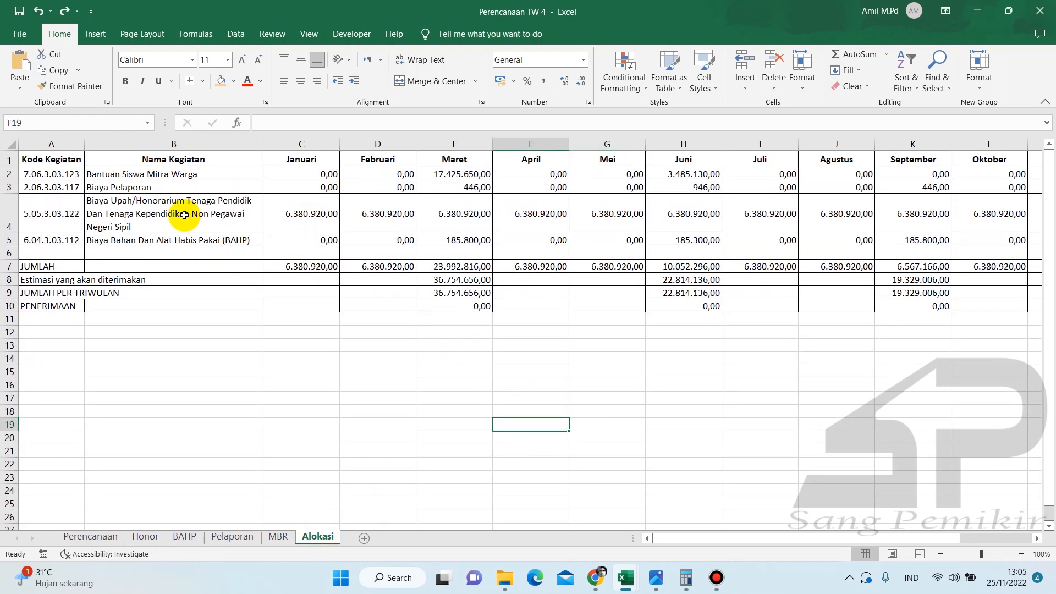
{"action": "mouse_move", "coordinate": [785, 540]}
{"action": "left_mouse_down"}
{"action": "mouse_move", "coordinate": [872, 523]}
{"action": "mouse_move", "coordinate": [773, 524]}
{"action": "left_mouse_up"}
{"action": "left_click", "coordinate": [490, 345]}
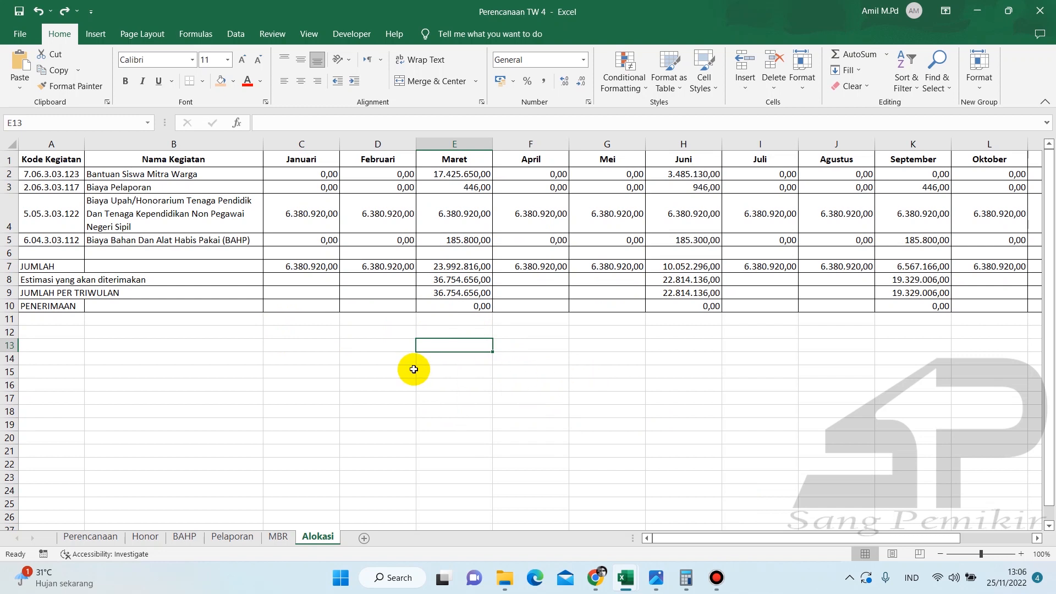
Step: Review the initial one-year budget (Anggaran Awal 1 Tahun) and its Sisa formula on the Perencanaan sheet
{"action": "left_click", "coordinate": [90, 536]}
{"action": "left_click", "coordinate": [228, 375]}
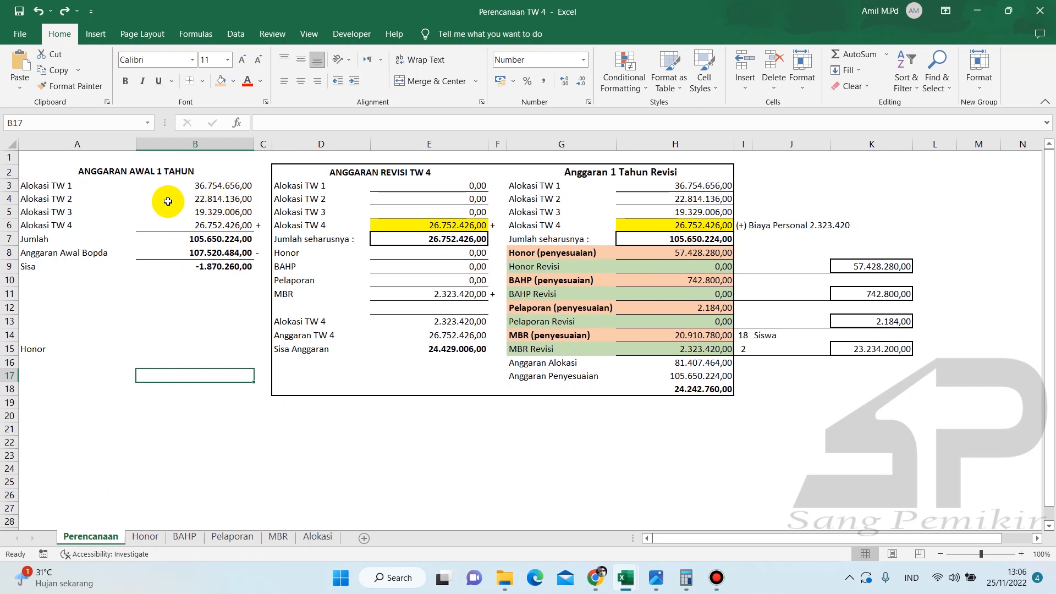
{"action": "left_click_drag", "start_coordinate": [206, 188], "coordinate": [207, 337]}
{"action": "left_click", "coordinate": [204, 266]}
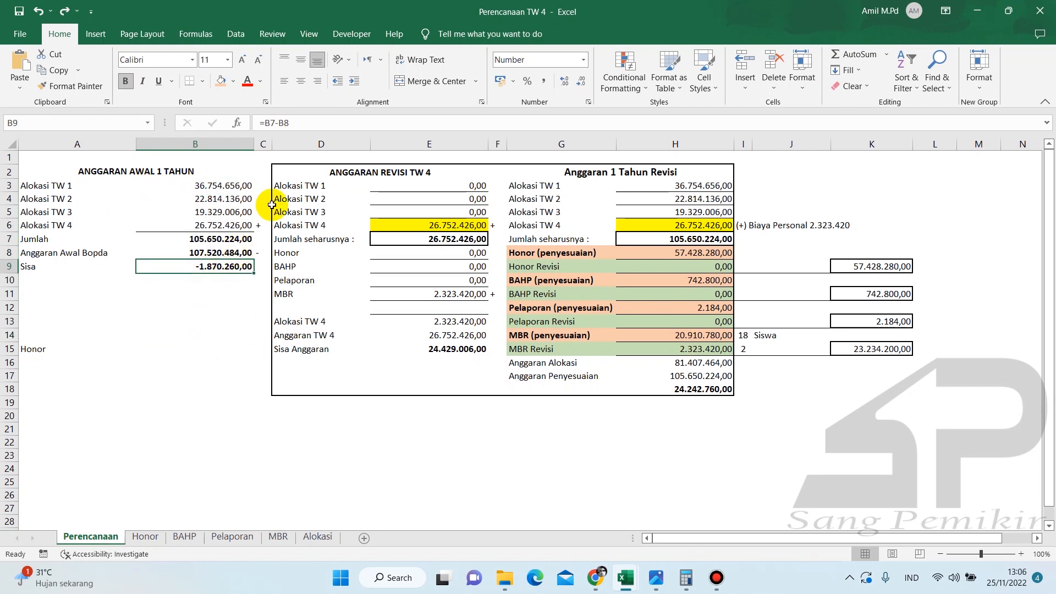
{"action": "left_click_drag", "start_coordinate": [119, 171], "coordinate": [121, 348]}
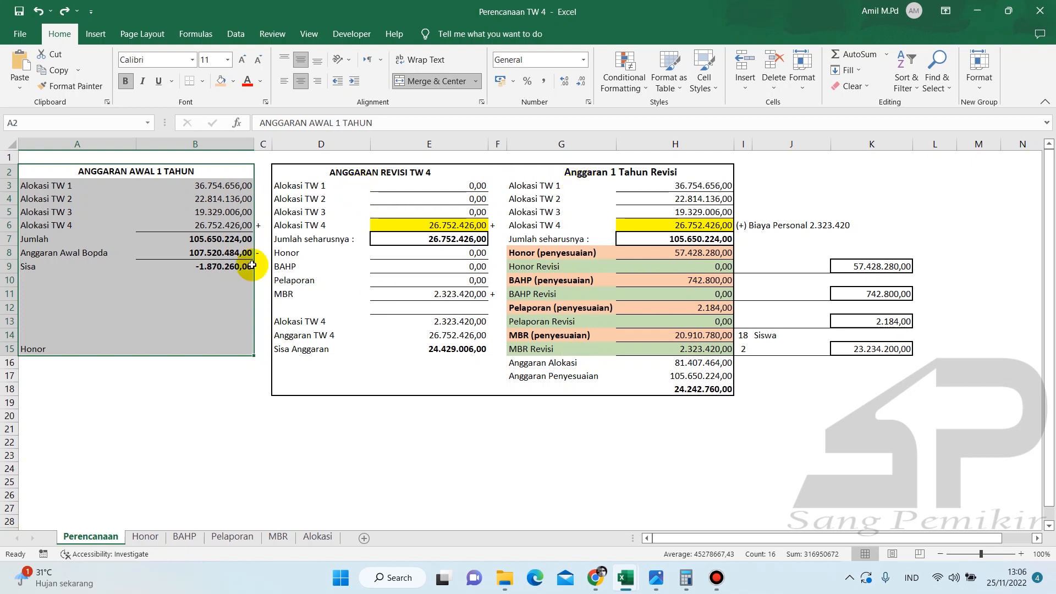
{"action": "left_click", "coordinate": [181, 395]}
{"action": "left_click_drag", "start_coordinate": [182, 187], "coordinate": [181, 385]}
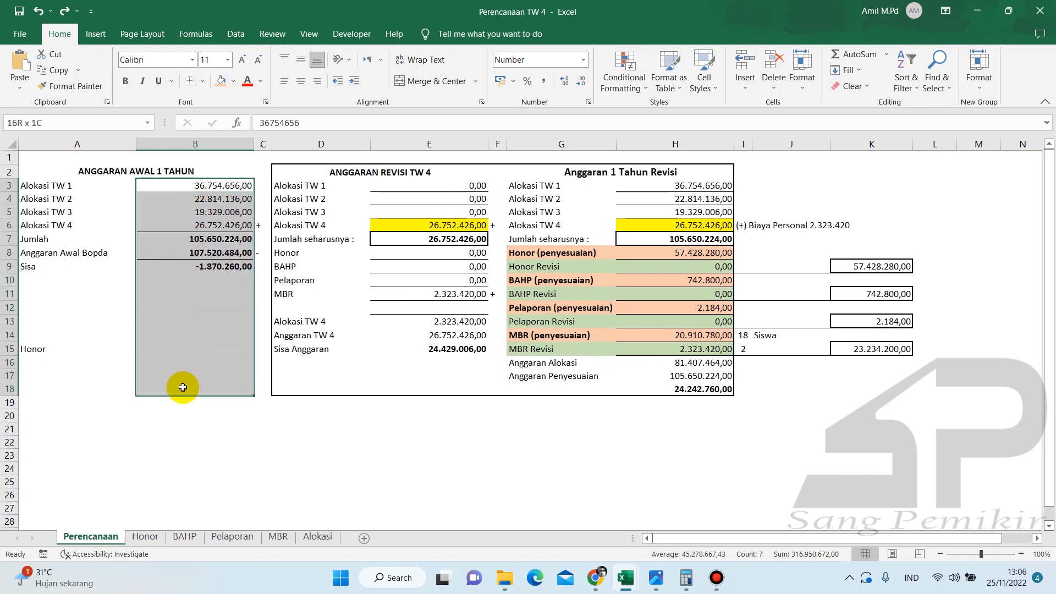
{"action": "left_click", "coordinate": [187, 270]}
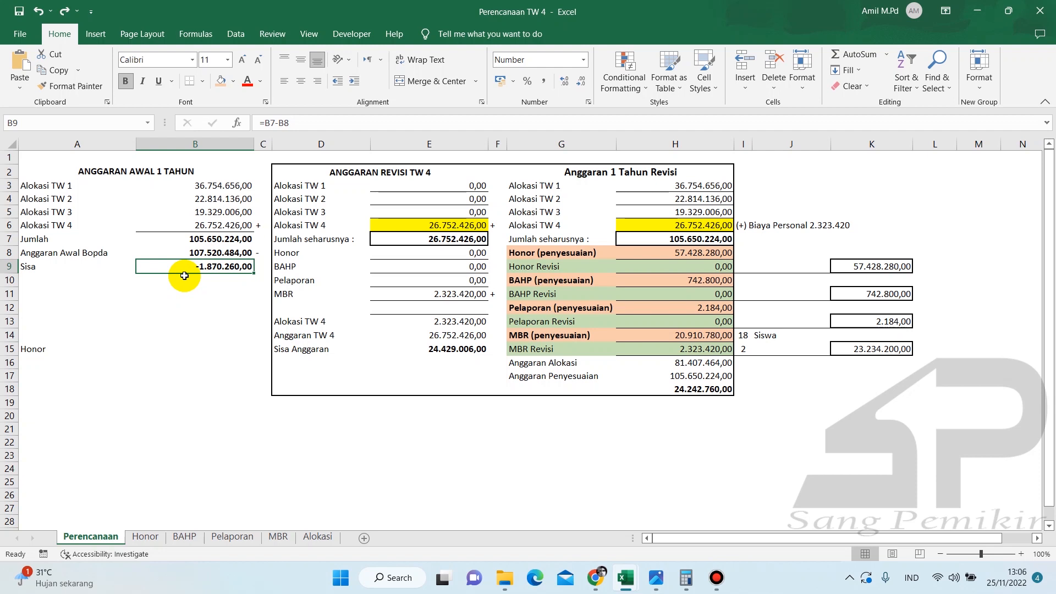
{"action": "left_click", "coordinate": [350, 438]}
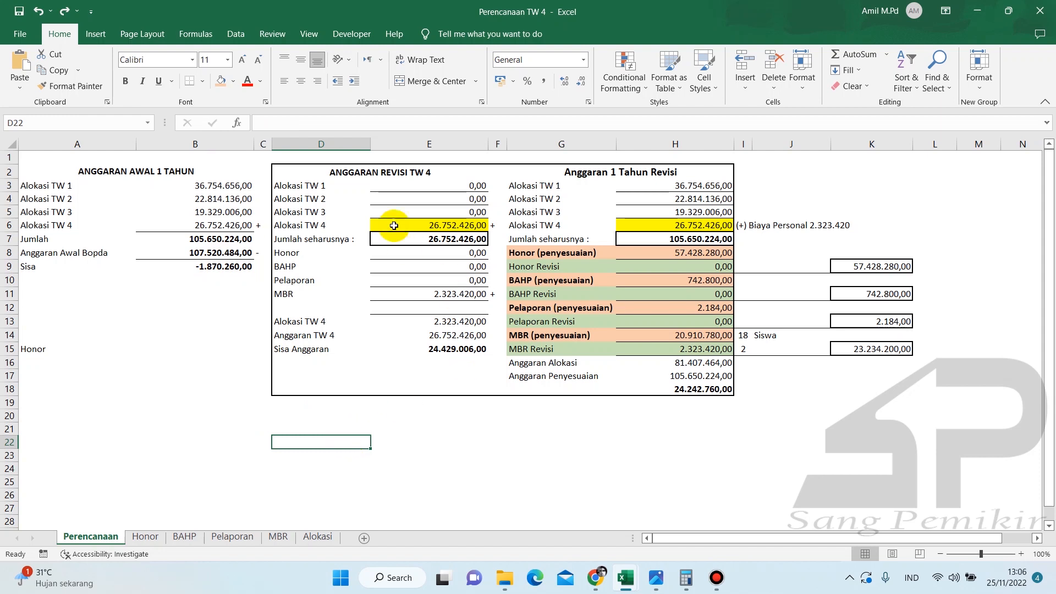
Step: Examine the Anggaran Revisi TW 4 and Anggaran 1 Tahun Revisi blocks on the Perencanaan sheet
{"action": "left_click", "coordinate": [362, 176]}
{"action": "left_click_drag", "start_coordinate": [361, 176], "coordinate": [370, 387]}
{"action": "left_click_drag", "start_coordinate": [582, 173], "coordinate": [576, 410]}
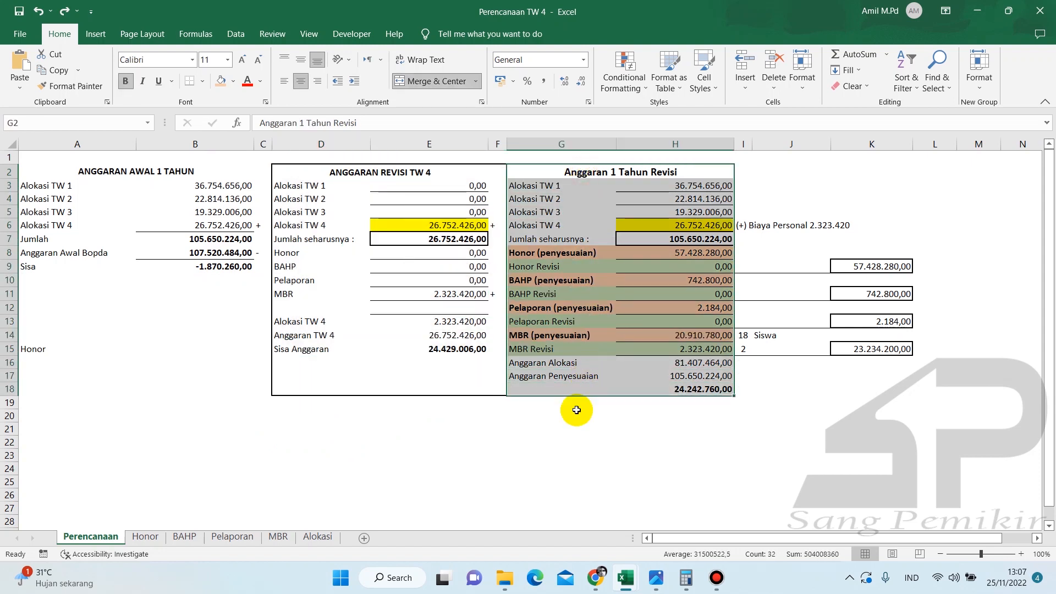
{"action": "left_click", "coordinate": [566, 449]}
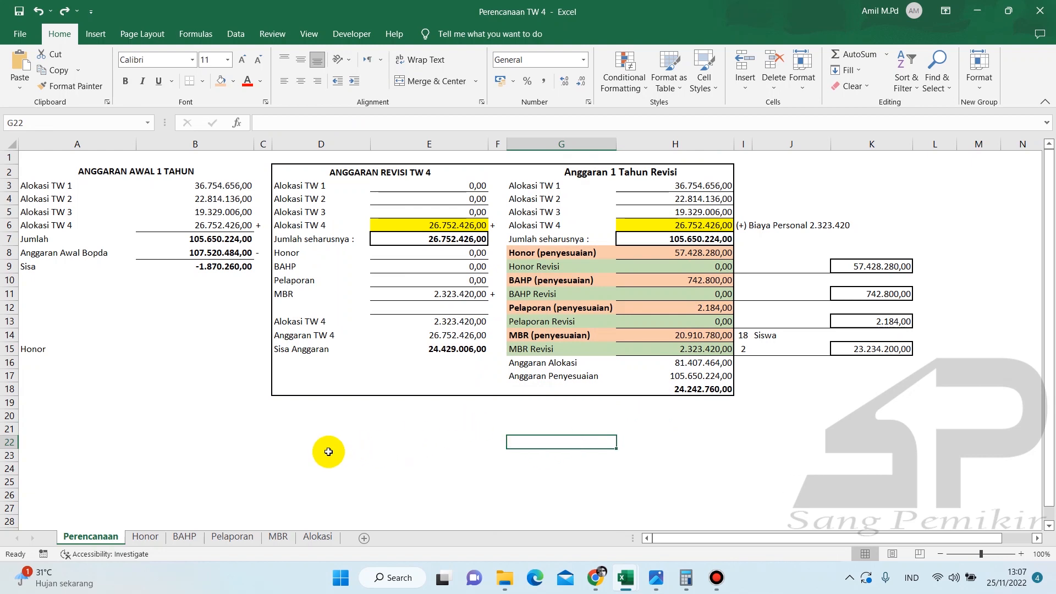
Step: Review the honorarium table and the Honor Revisi table on the Honor sheet
{"action": "left_click", "coordinate": [145, 535]}
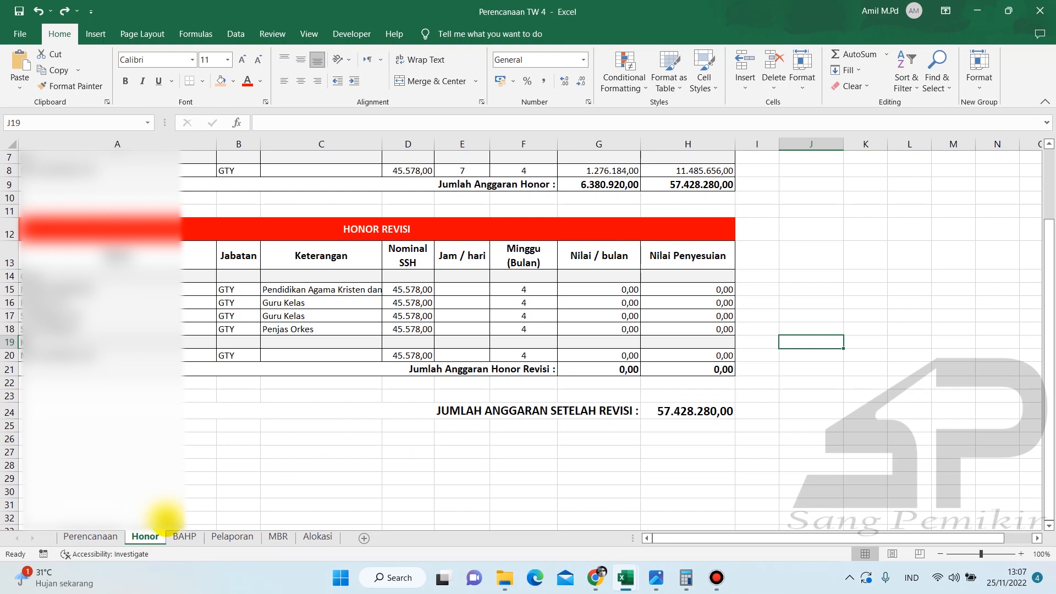
{"action": "scroll", "coordinate": [339, 419], "scroll_direction": "up", "scroll_amount": 2}
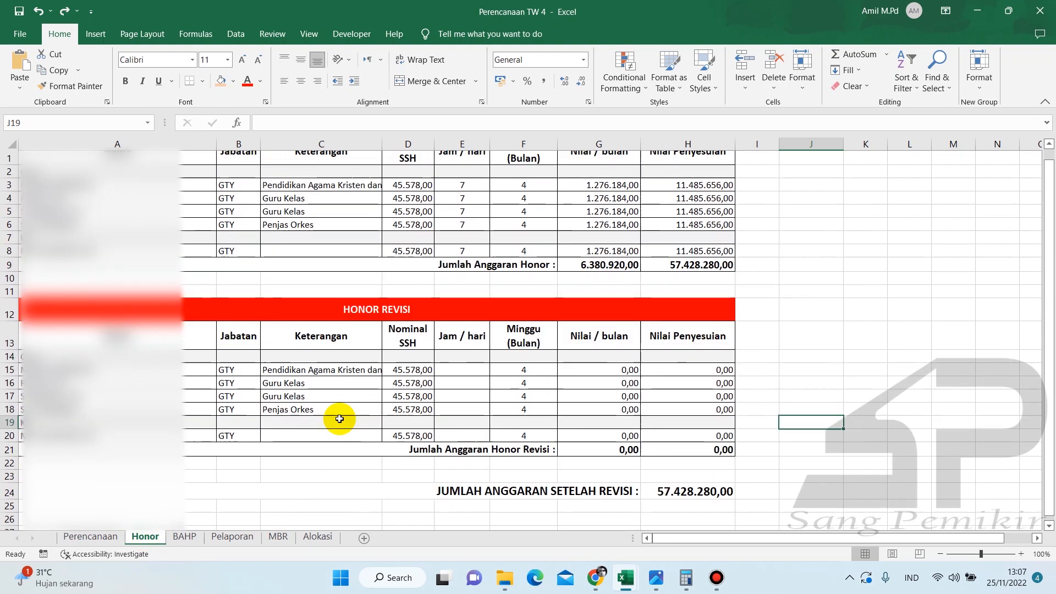
{"action": "left_click", "coordinate": [830, 293]}
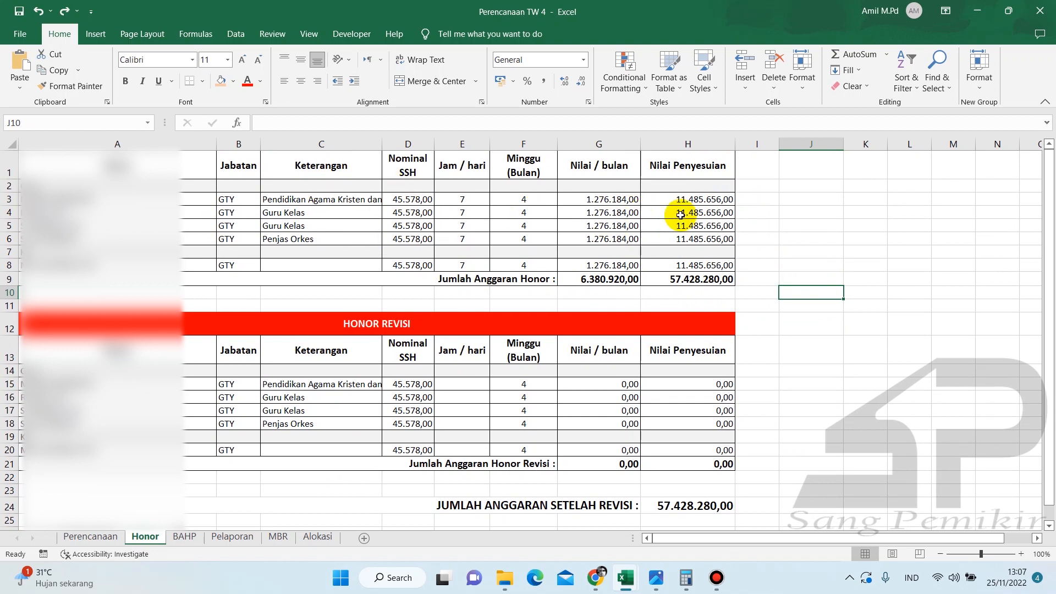
Step: Switch to the SIPKS Kegiatan Revisi page in Chrome and apply Penyesuaian to the Pendidikan Agama Kristen dan Budi Pekerti row of the staff list
{"action": "left_click", "coordinate": [599, 577]}
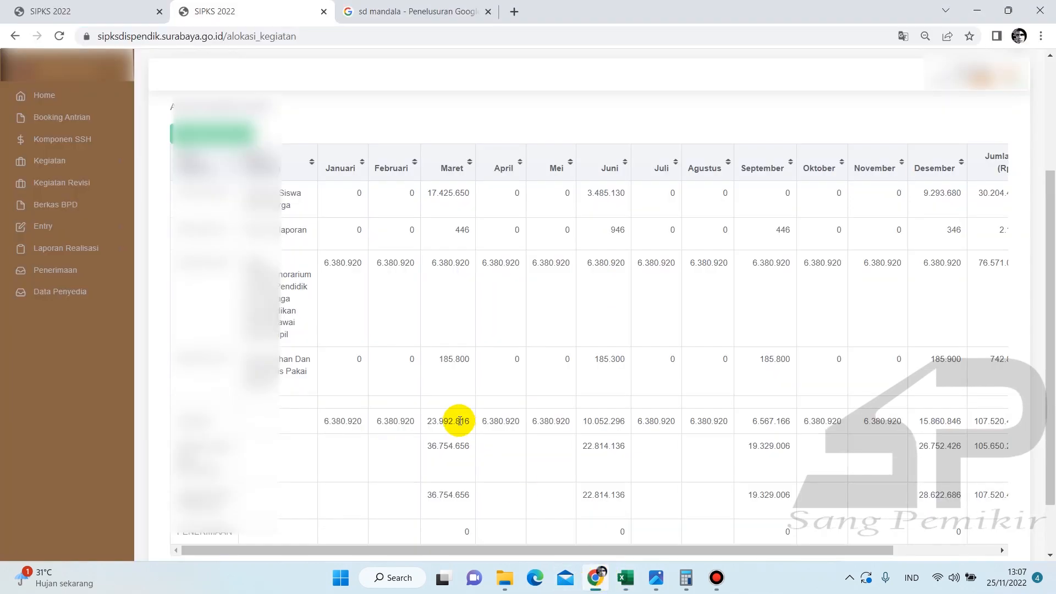
{"action": "left_click", "coordinate": [107, 13]}
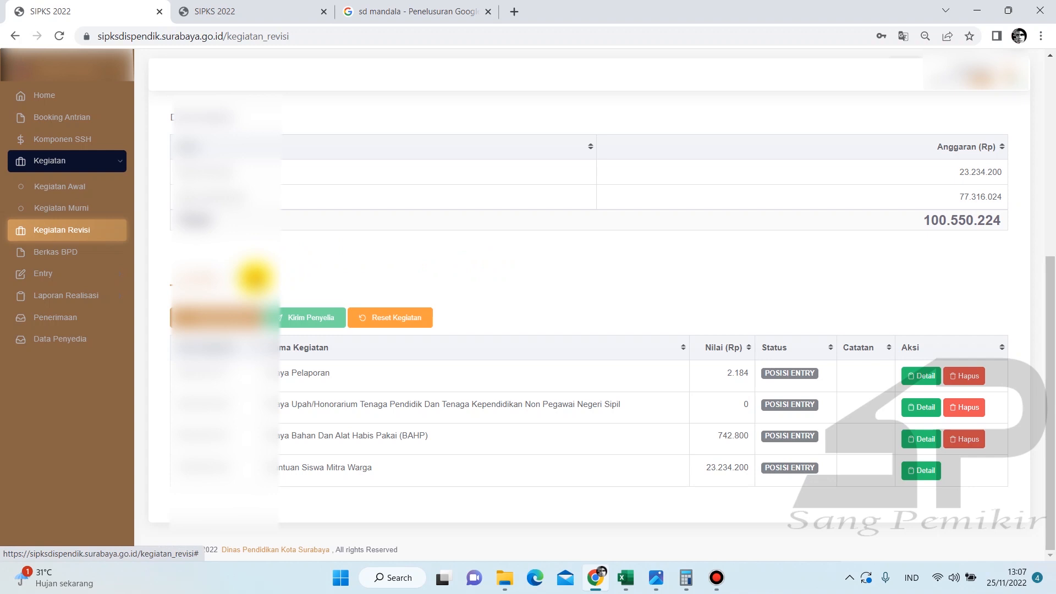
{"action": "left_click", "coordinate": [253, 277]}
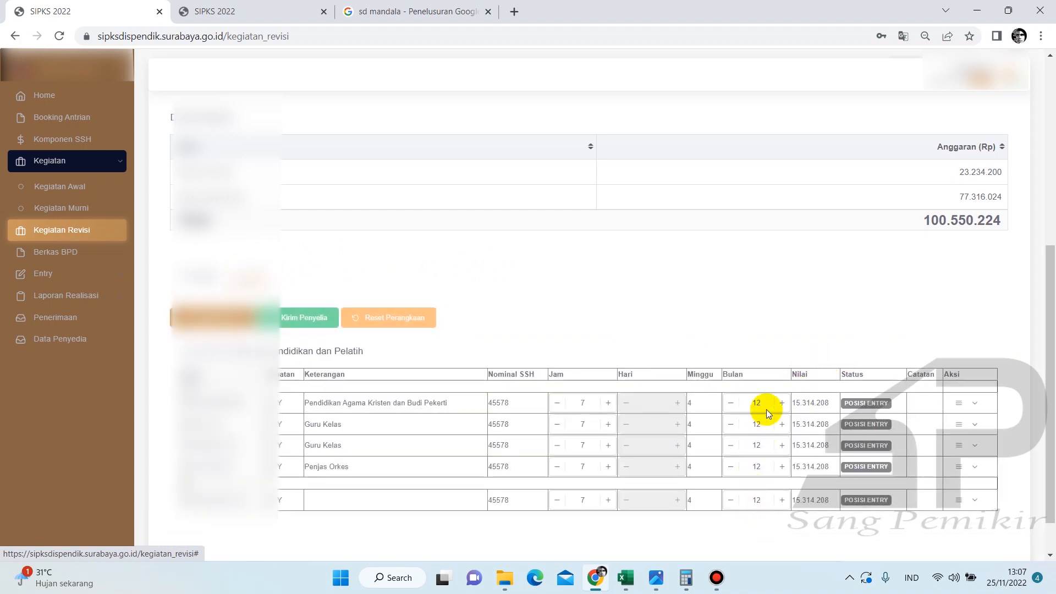
{"action": "left_click", "coordinate": [961, 407]}
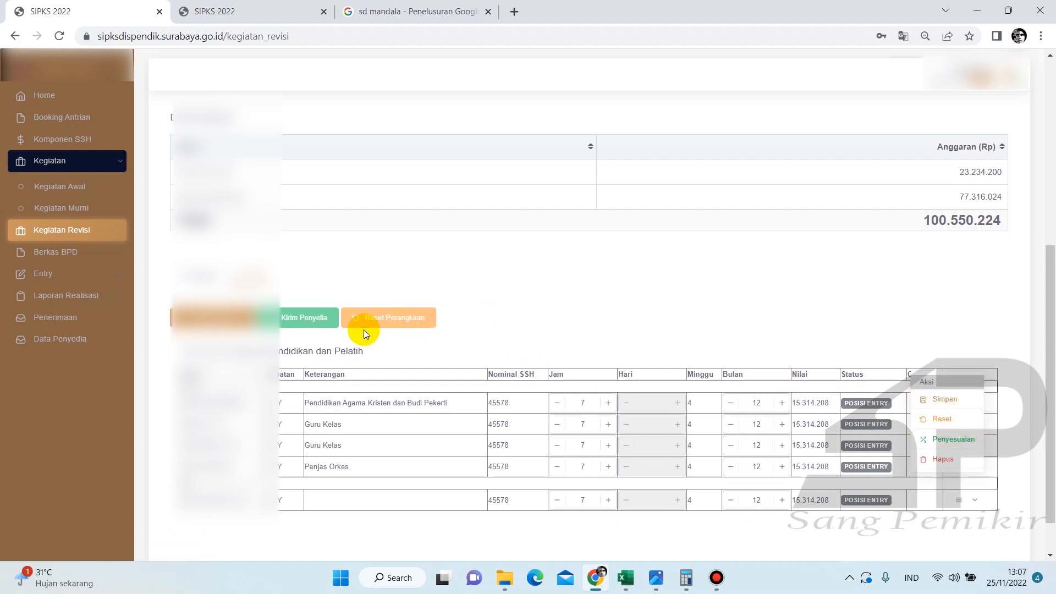
{"action": "left_click", "coordinate": [941, 439]}
{"action": "left_click", "coordinate": [627, 330]}
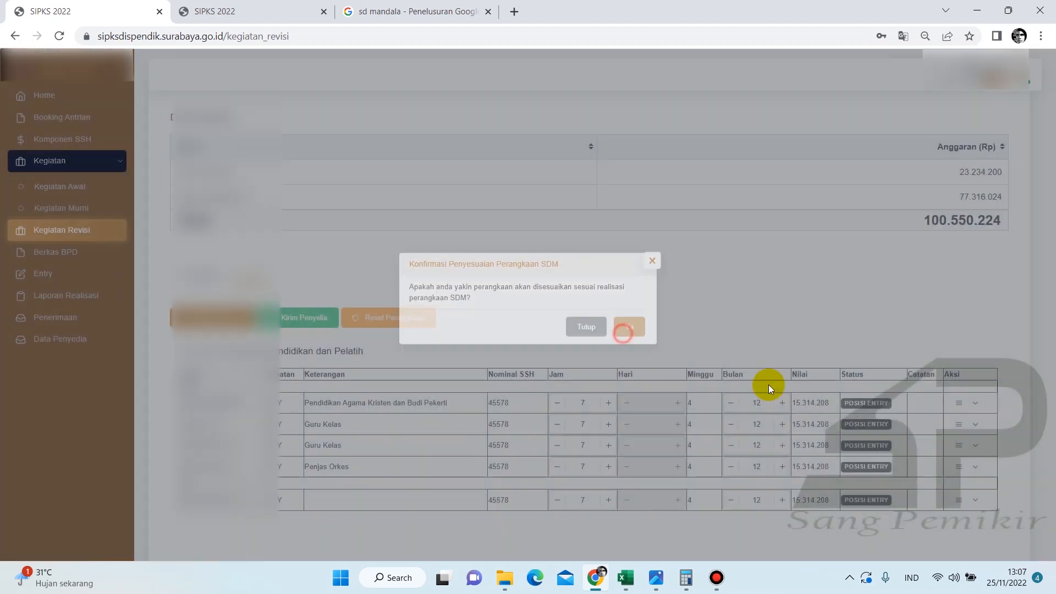
Step: Apply the realisation-based Penyesuaian to both Guru Kelas rows of the staff honorarium list
{"action": "left_click", "coordinate": [968, 427]}
{"action": "left_click", "coordinate": [940, 437]}
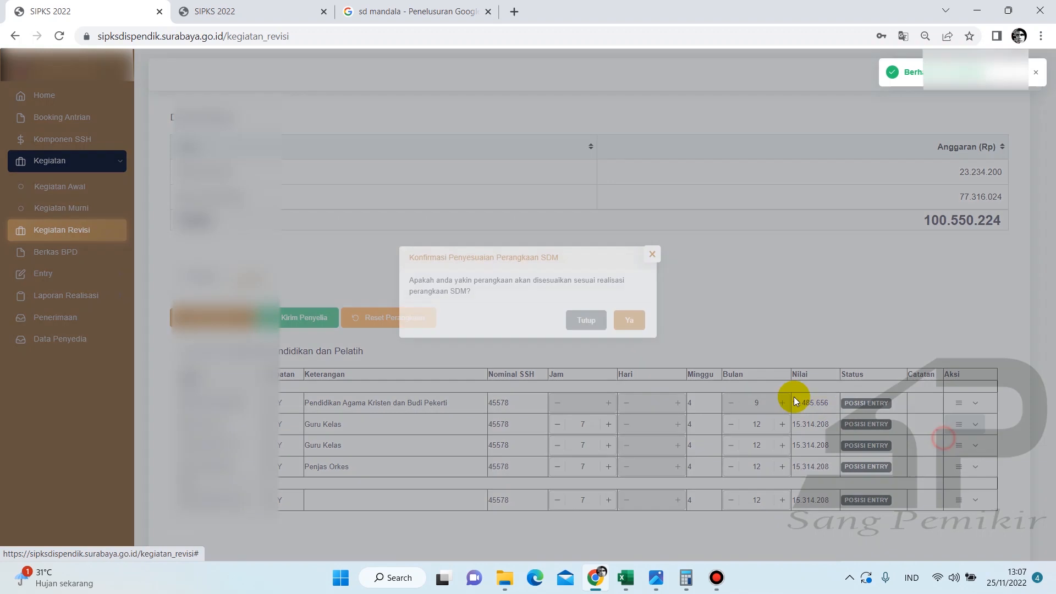
{"action": "left_click", "coordinate": [630, 330]}
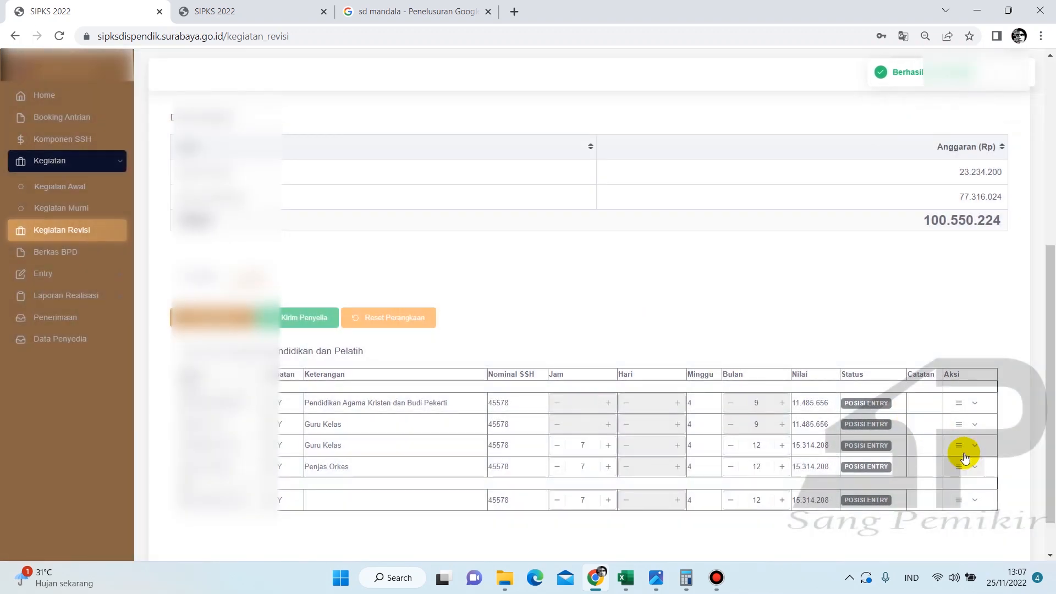
{"action": "left_click", "coordinate": [960, 446]}
{"action": "left_click", "coordinate": [953, 440]}
{"action": "left_click", "coordinate": [627, 330]}
Step: Apply Penyesuaian to the Penjas Orkes row and to the last staff row without a Keterangan
{"action": "left_click", "coordinate": [960, 468]}
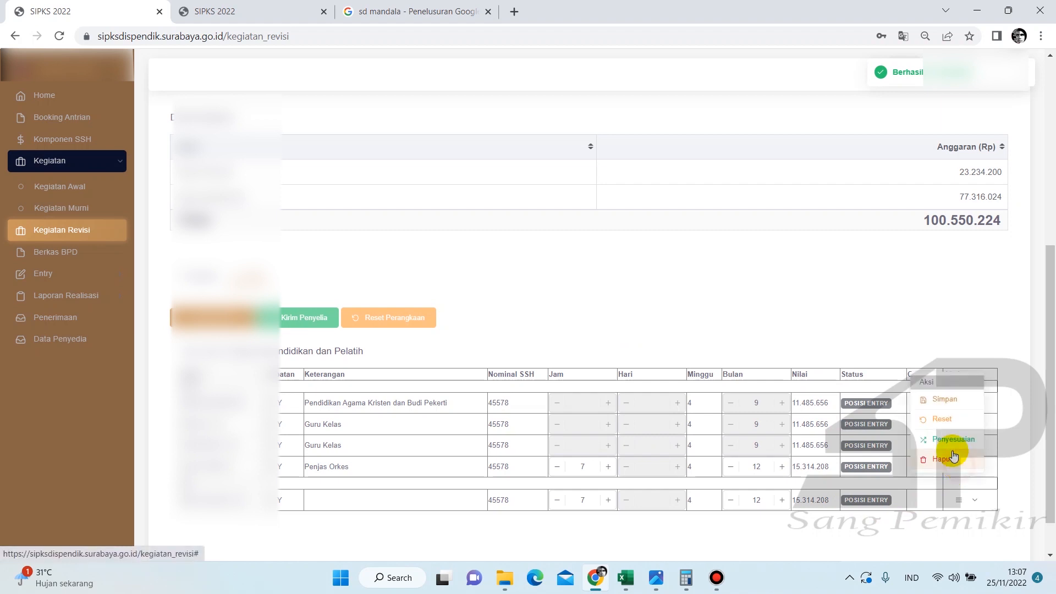
{"action": "left_click", "coordinate": [943, 439]}
{"action": "left_click", "coordinate": [634, 335]}
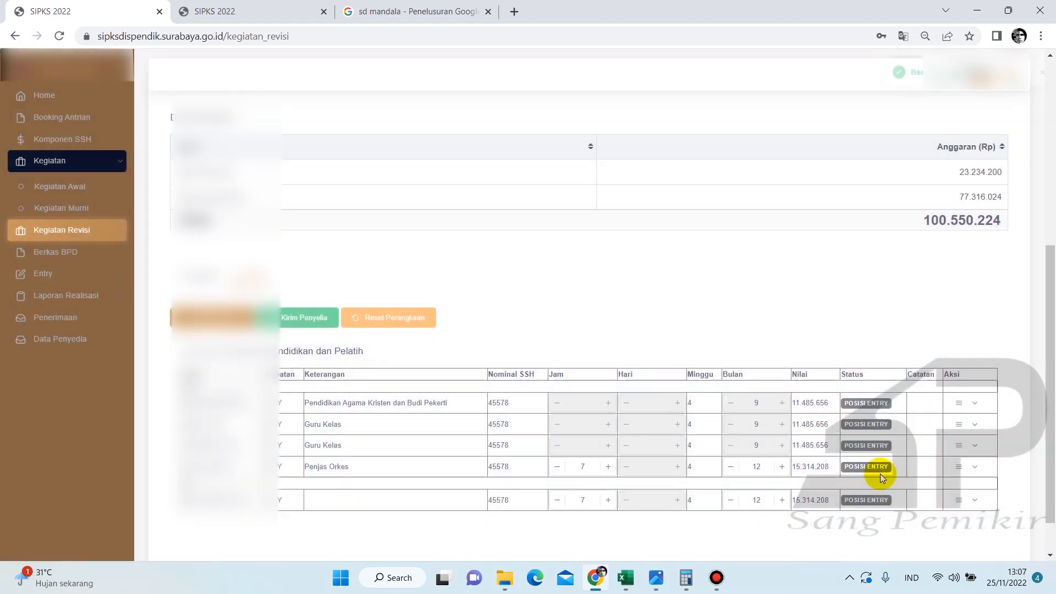
{"action": "left_click", "coordinate": [960, 500]}
{"action": "left_click", "coordinate": [947, 455]}
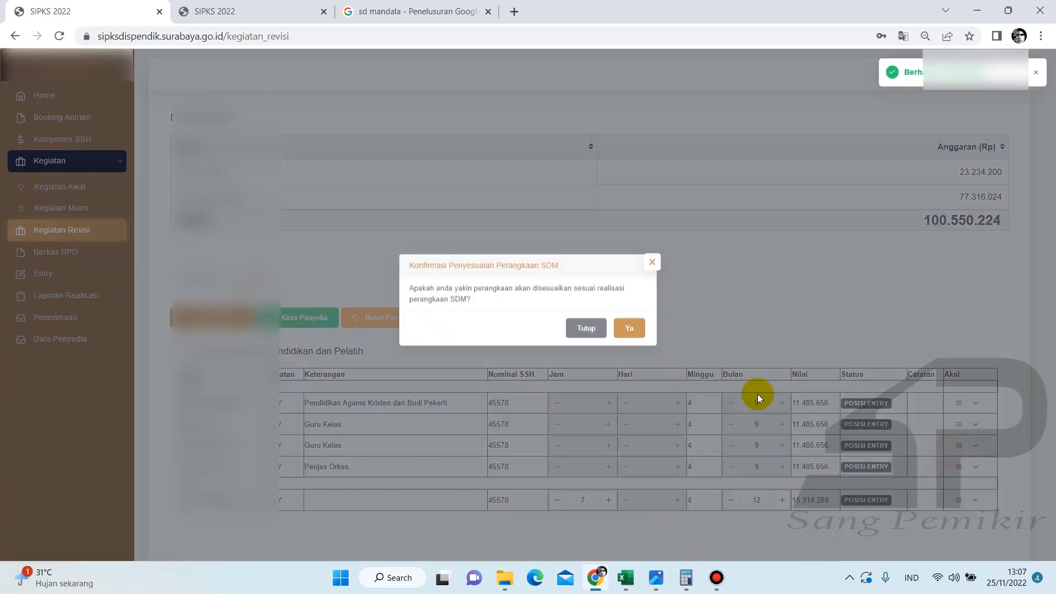
{"action": "left_click", "coordinate": [635, 331]}
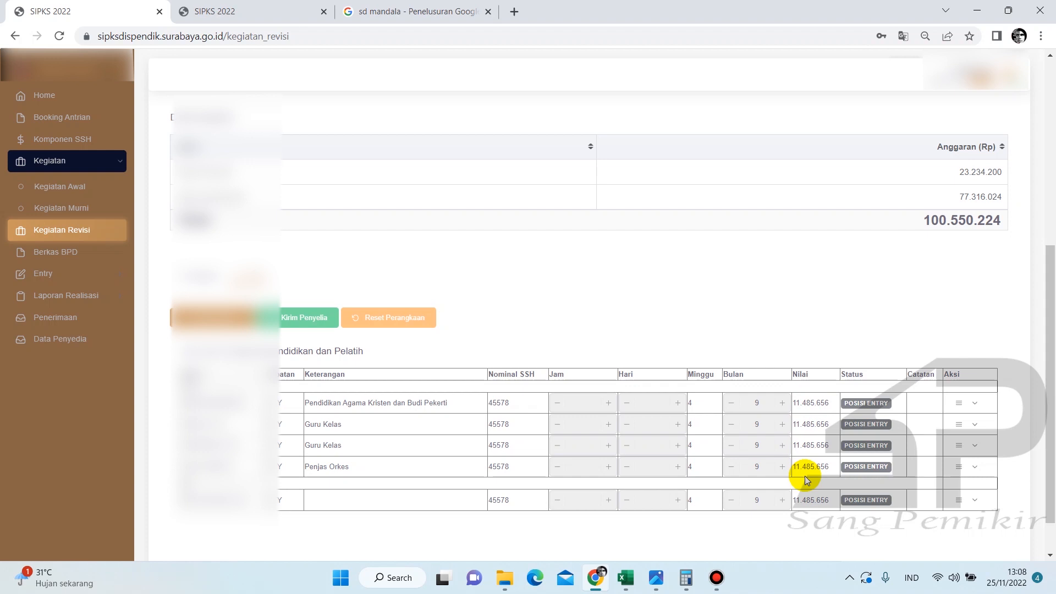
Step: Return to the Perencanaan TW 4 workbook and check the Nilai Penyesuaian formulas in both tables of the Honor sheet
{"action": "left_click", "coordinate": [628, 583]}
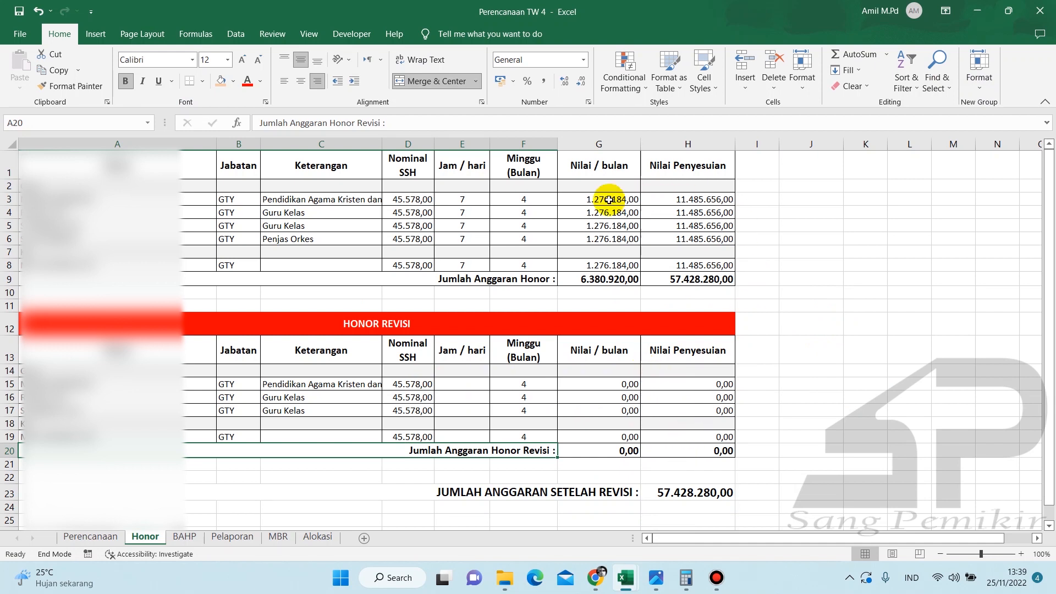
{"action": "left_click", "coordinate": [699, 200]}
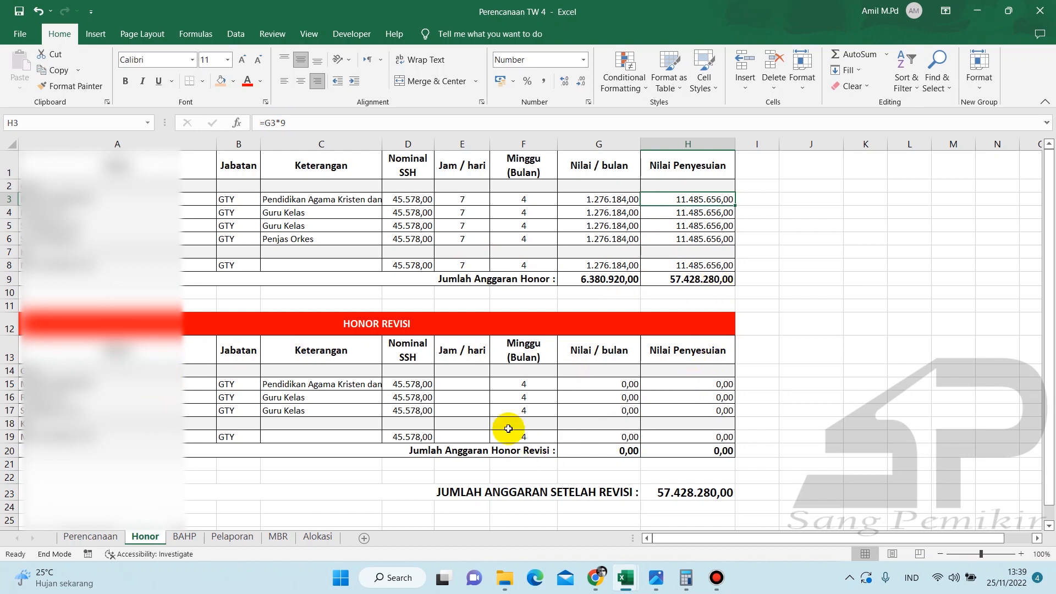
{"action": "left_click", "coordinate": [686, 383]}
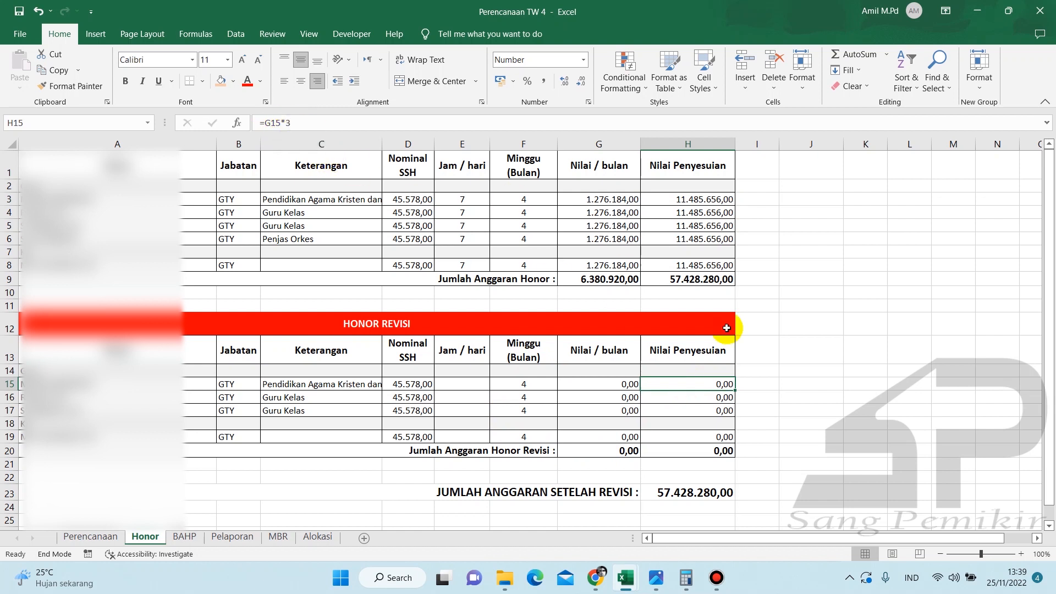
{"action": "left_click", "coordinate": [819, 371]}
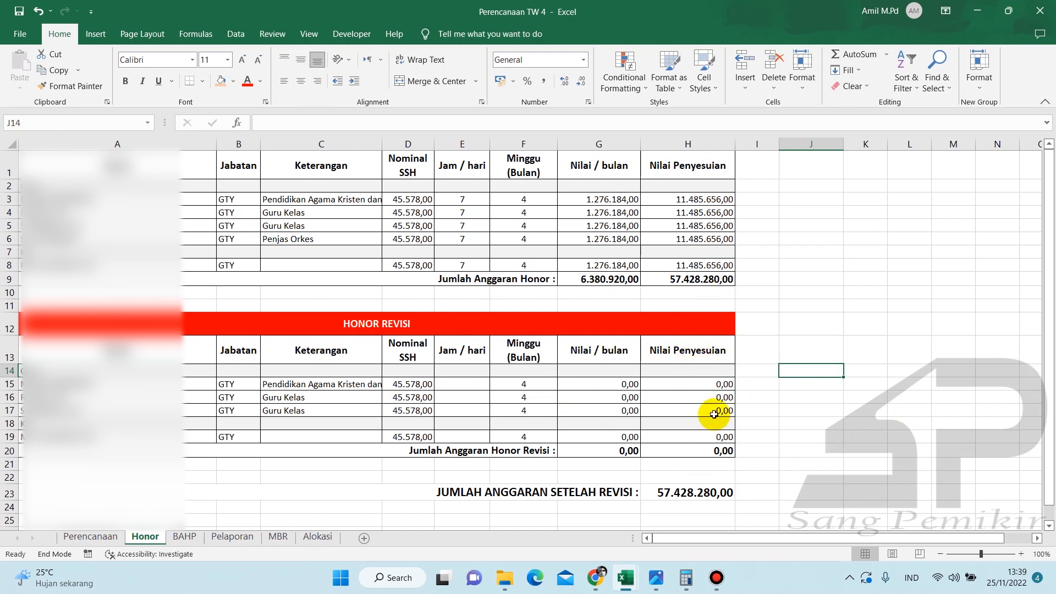
{"action": "left_click", "coordinate": [786, 419]}
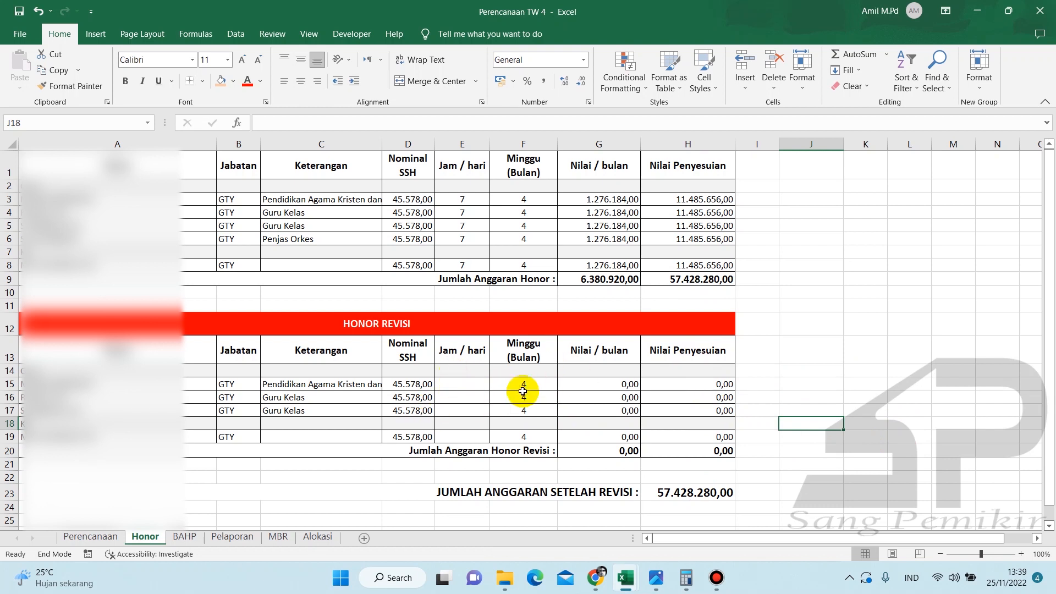
Step: Set Jam / hari to 11 for all four staff rows of the Honor Revisi table
{"action": "left_click", "coordinate": [464, 384]}
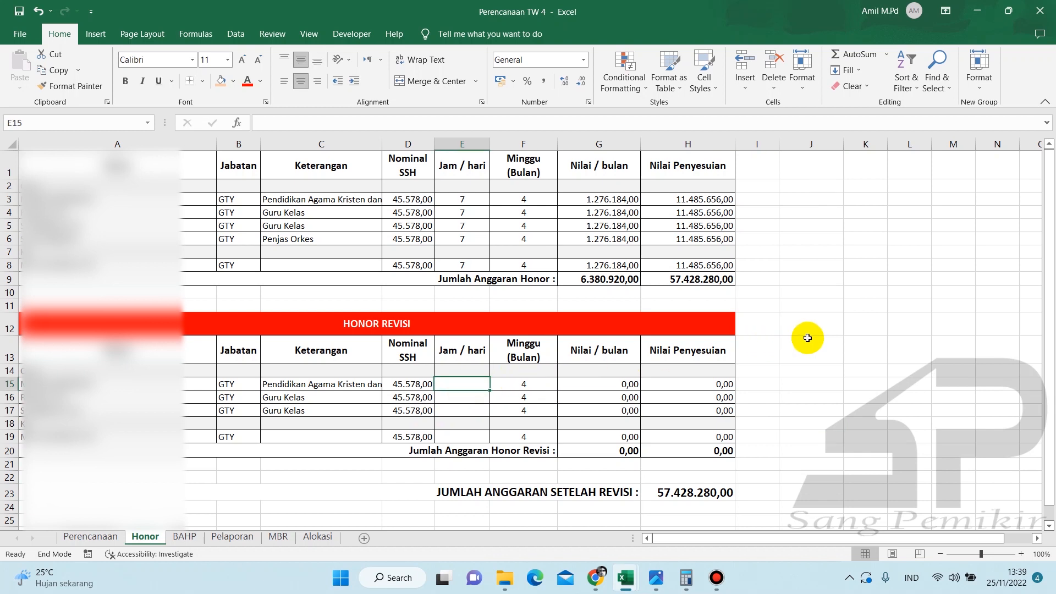
{"action": "type", "text": "11"}
{"action": "key", "text": "Return"}
{"action": "type", "text": "11"}
{"action": "key", "text": "Return"}
{"action": "type", "text": "11"}
{"action": "key", "text": "Return"}
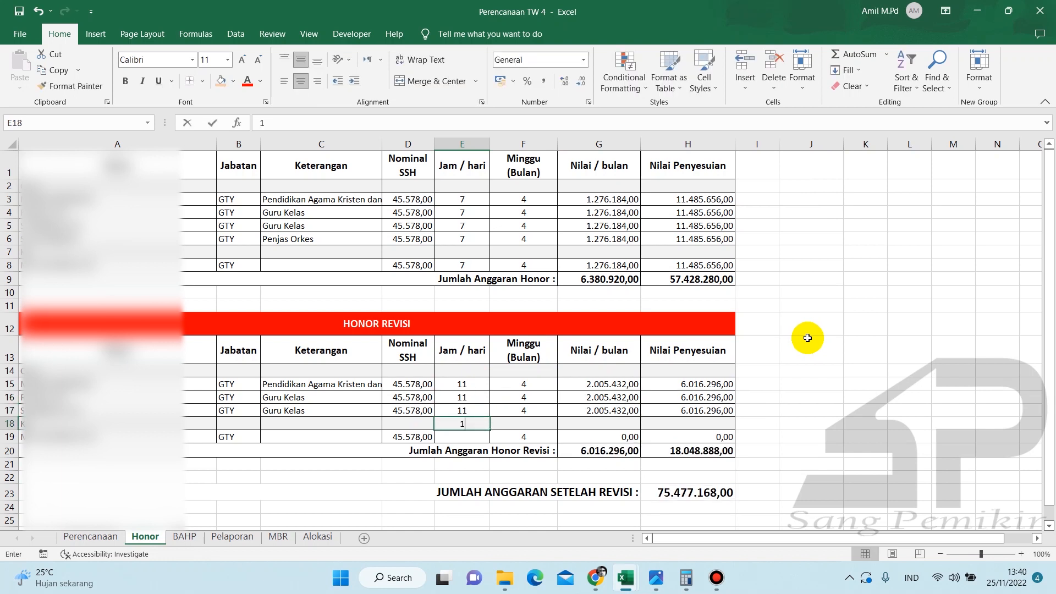
{"action": "key", "text": "Return"}
{"action": "type", "text": "11"}
{"action": "key", "text": "Return"}
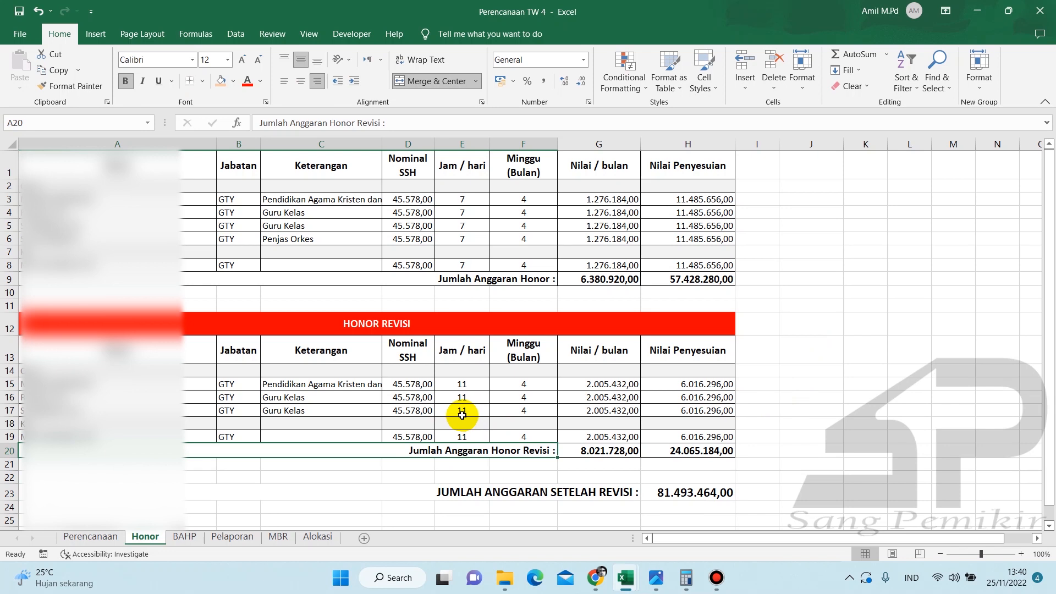
Step: Check the remaining revised budget on the Perencanaan sheet and compare the paper and plastic folder items in the BAHP sheet's two tables
{"action": "left_click", "coordinate": [90, 537]}
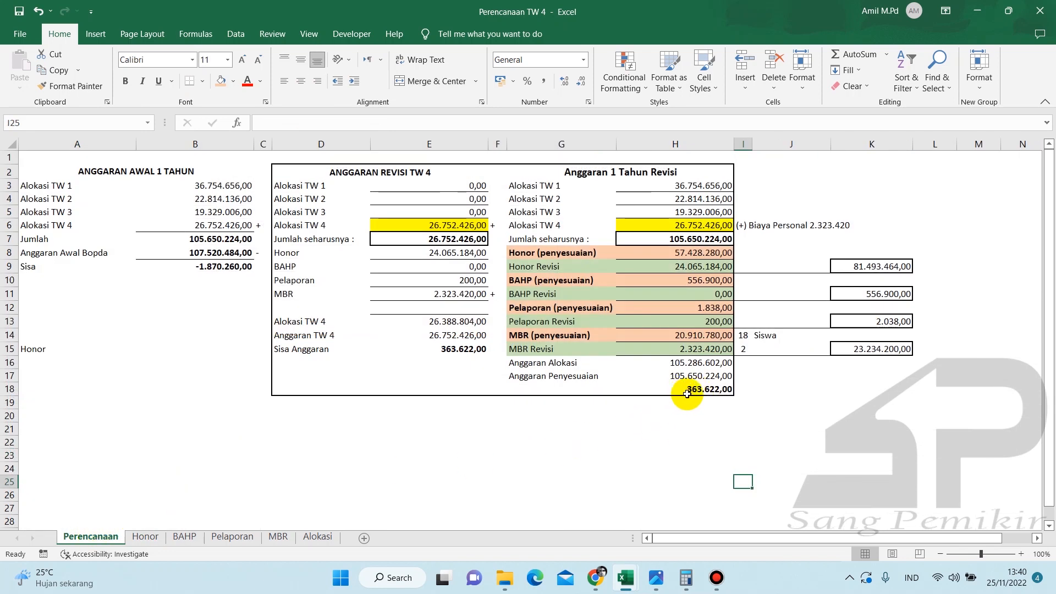
{"action": "left_click", "coordinate": [713, 389]}
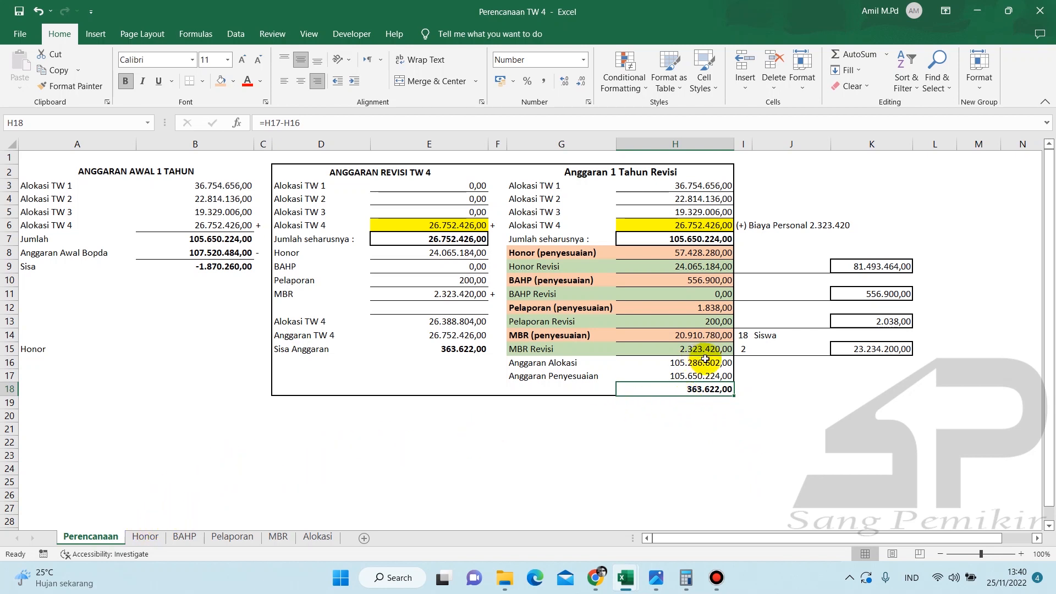
{"action": "left_click", "coordinate": [185, 537]}
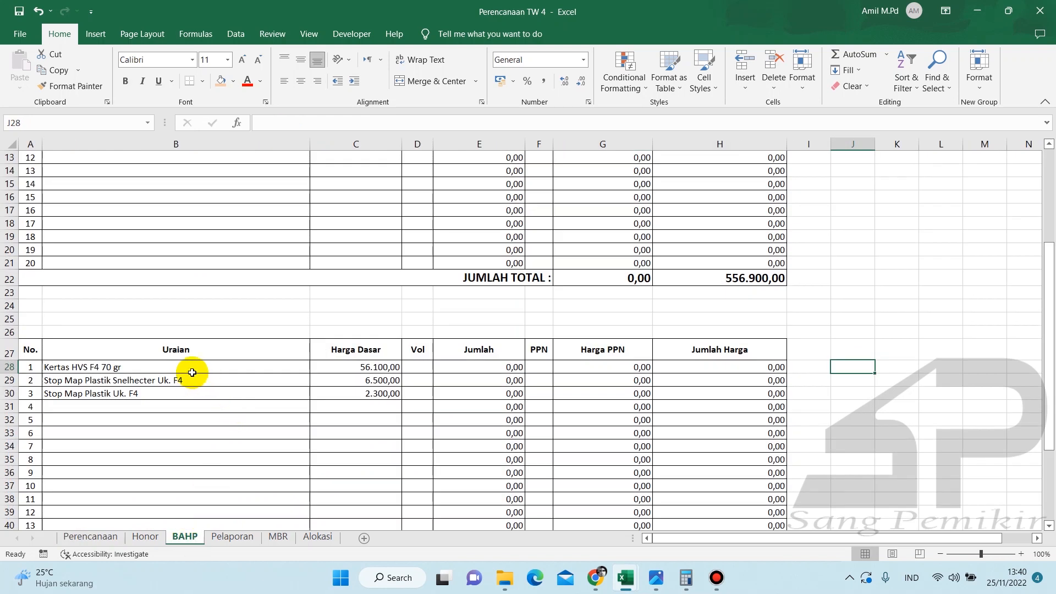
{"action": "left_click_drag", "start_coordinate": [195, 367], "coordinate": [194, 400]}
{"action": "scroll", "coordinate": [219, 297], "scroll_direction": "up", "scroll_amount": 3}
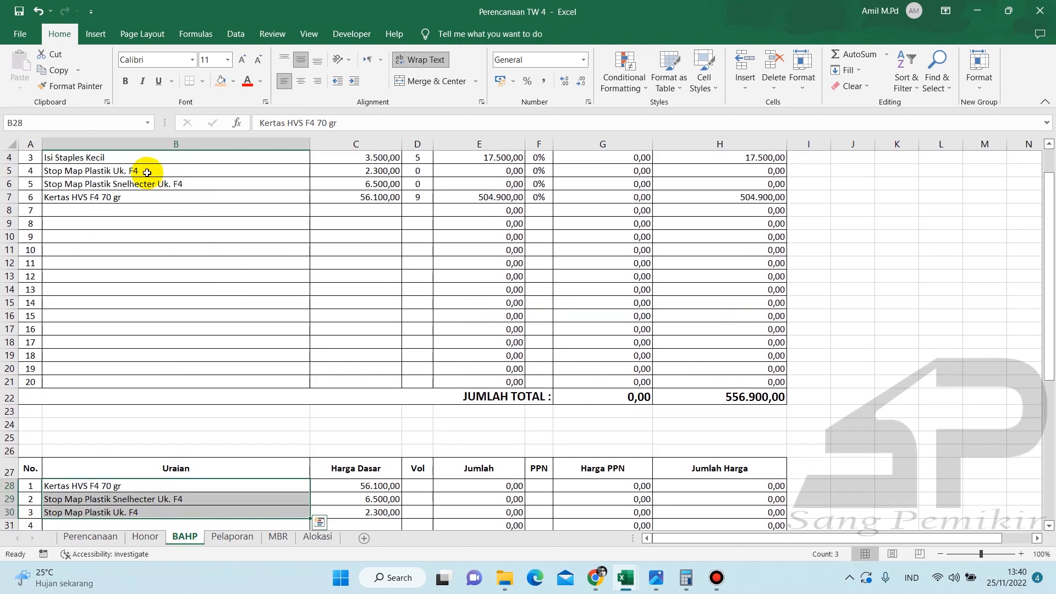
{"action": "left_click_drag", "start_coordinate": [146, 172], "coordinate": [147, 199]}
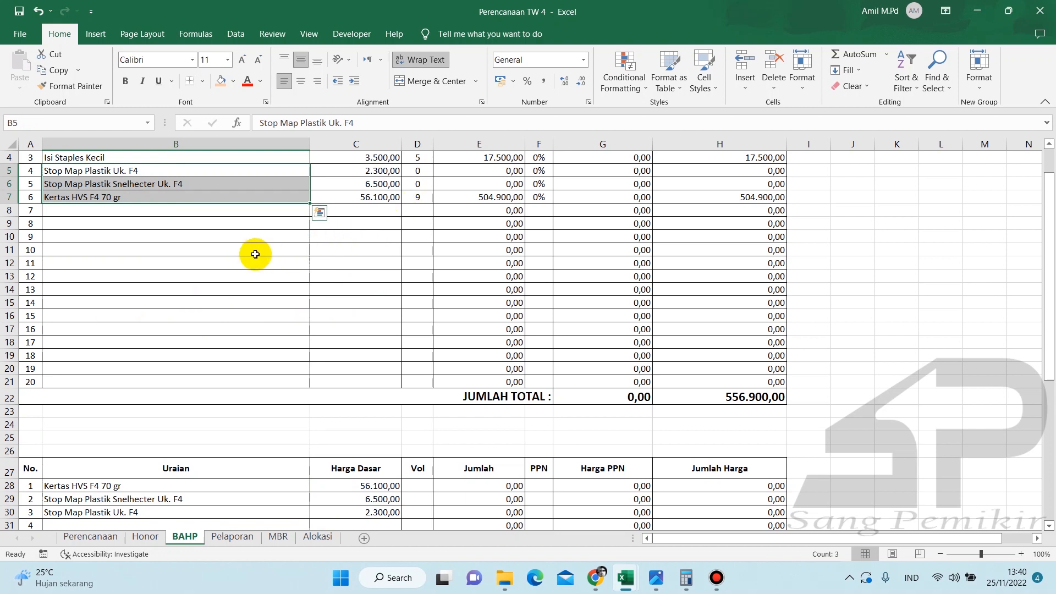
Step: Review the three paper and plastic folder items in the lower BAHP table against the item list of the upper table
{"action": "scroll", "coordinate": [246, 259], "scroll_direction": "down", "scroll_amount": 3}
{"action": "left_click", "coordinate": [137, 382]}
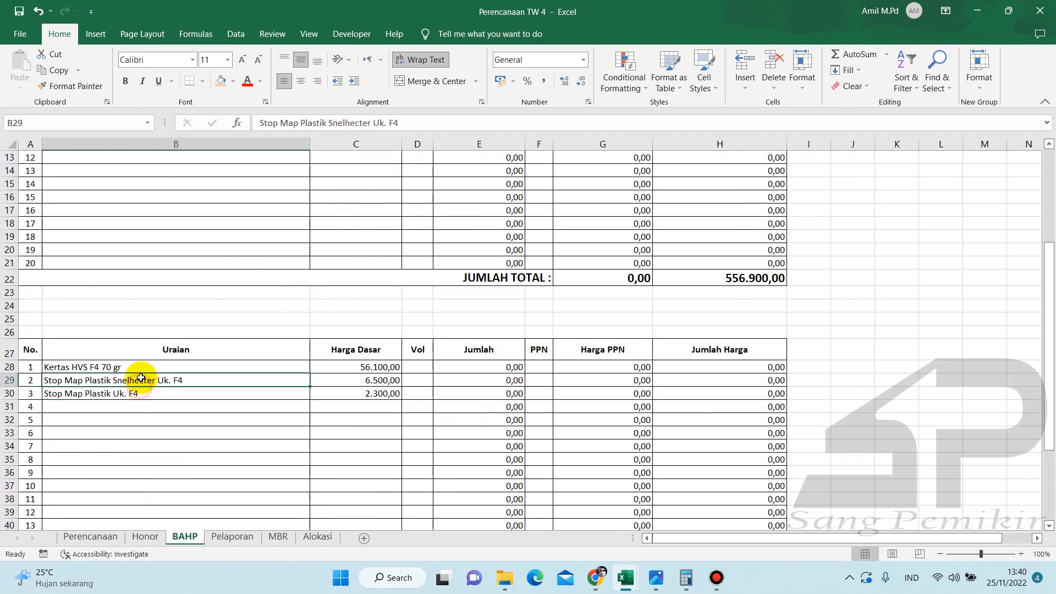
{"action": "left_click", "coordinate": [141, 368]}
{"action": "left_click_drag", "start_coordinate": [142, 378], "coordinate": [141, 392]}
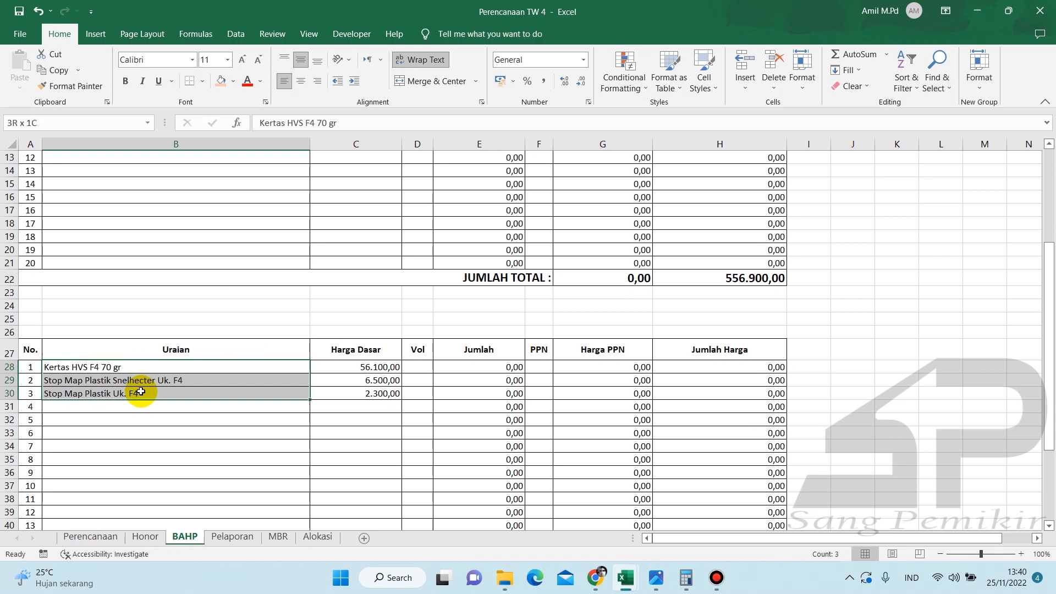
{"action": "scroll", "coordinate": [160, 337], "scroll_direction": "up", "scroll_amount": 3}
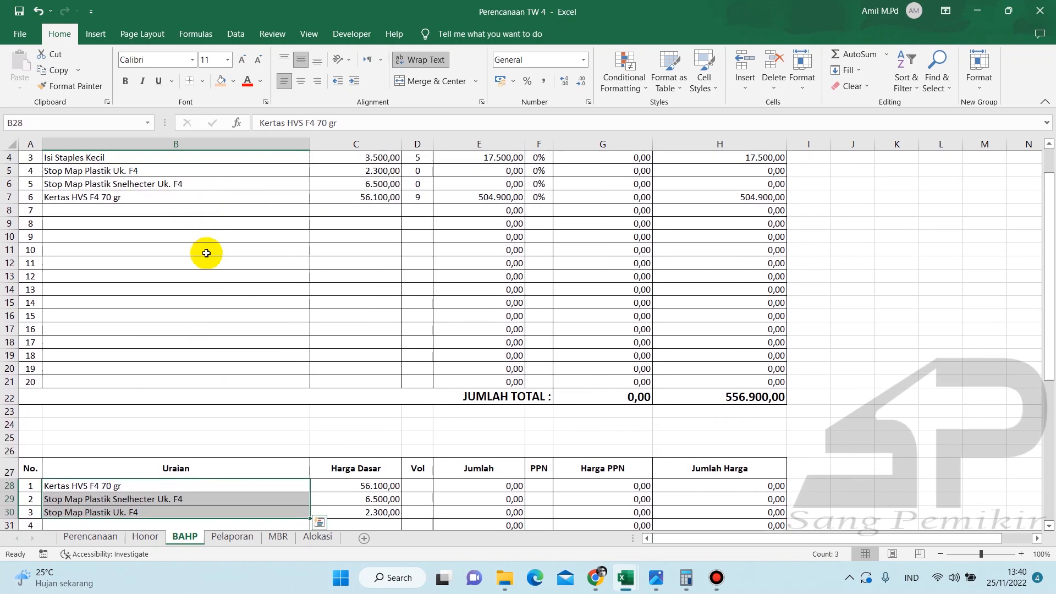
{"action": "scroll", "coordinate": [206, 233], "scroll_direction": "down", "scroll_amount": 2}
{"action": "left_click", "coordinate": [207, 461]}
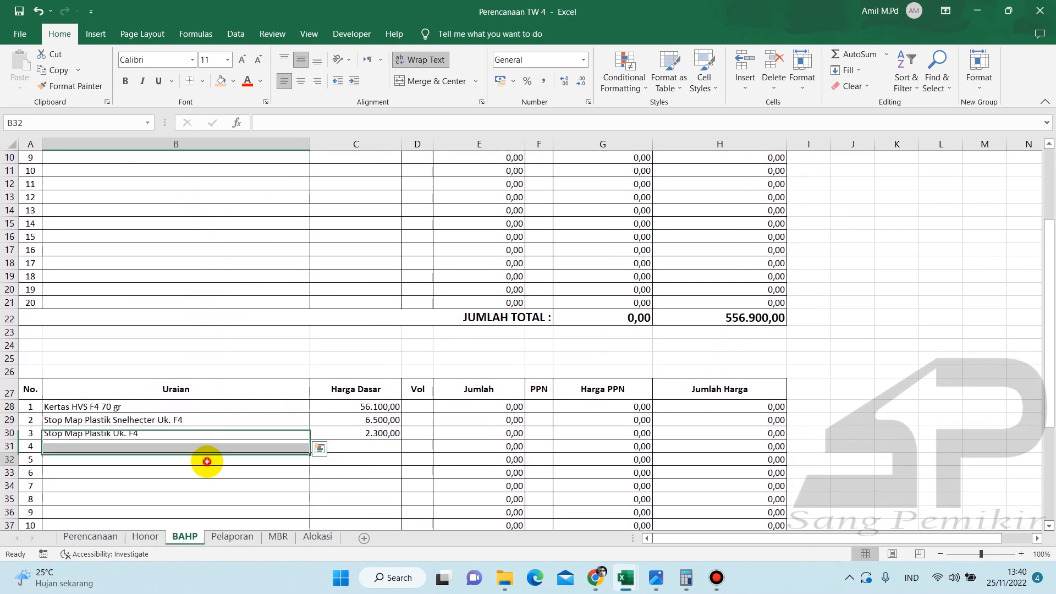
{"action": "left_click", "coordinate": [207, 485]}
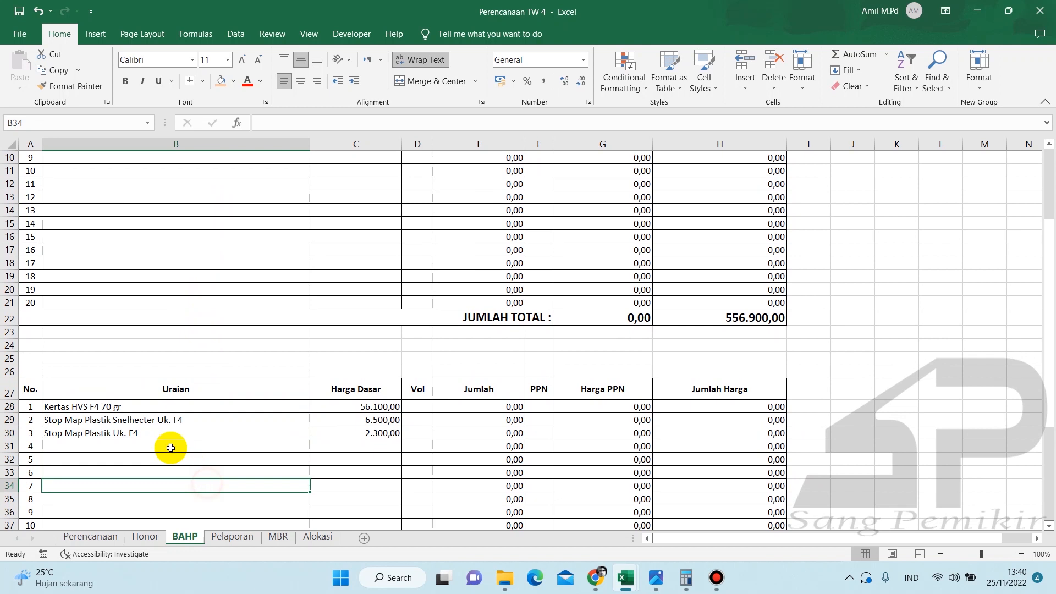
Step: Set Vol in the lower BAHP table to 5 for Kertas HVS F4 70 gr, 7 for Stop Map Plastik Snelhecter and 1 for Stop Map Plastik
{"action": "left_click", "coordinate": [415, 408]}
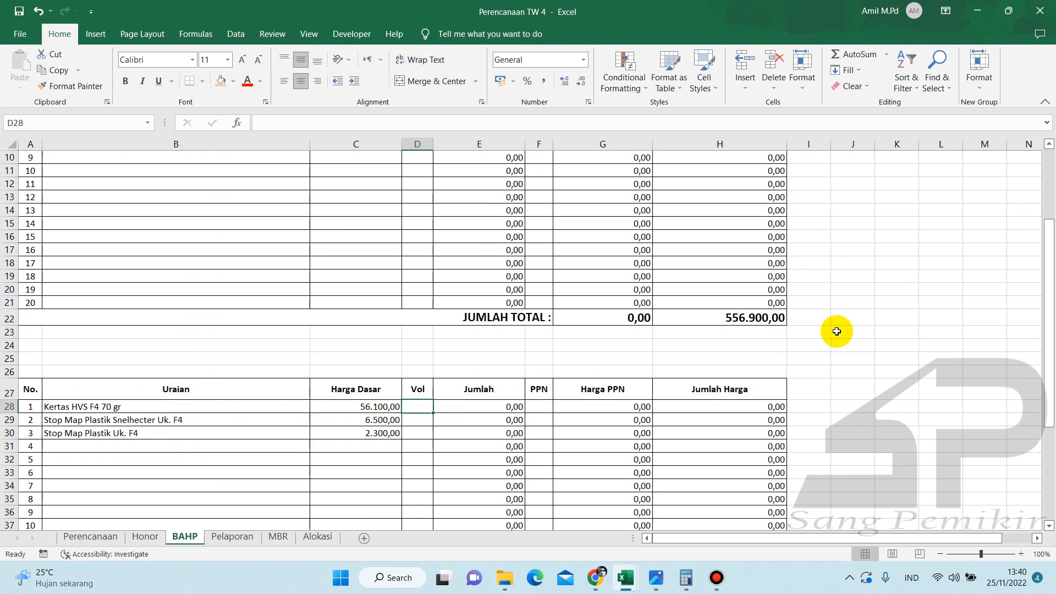
{"action": "type", "text": "5"}
{"action": "key", "text": "Return"}
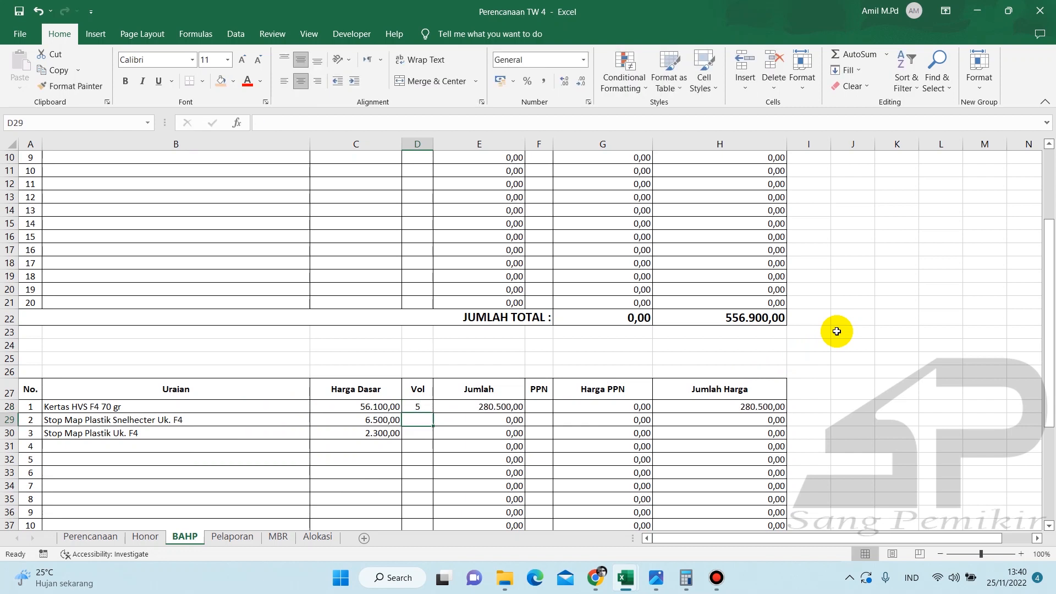
{"action": "type", "text": "7"}
{"action": "key", "text": "Return"}
{"action": "type", "text": "1"}
{"action": "key", "text": "Return"}
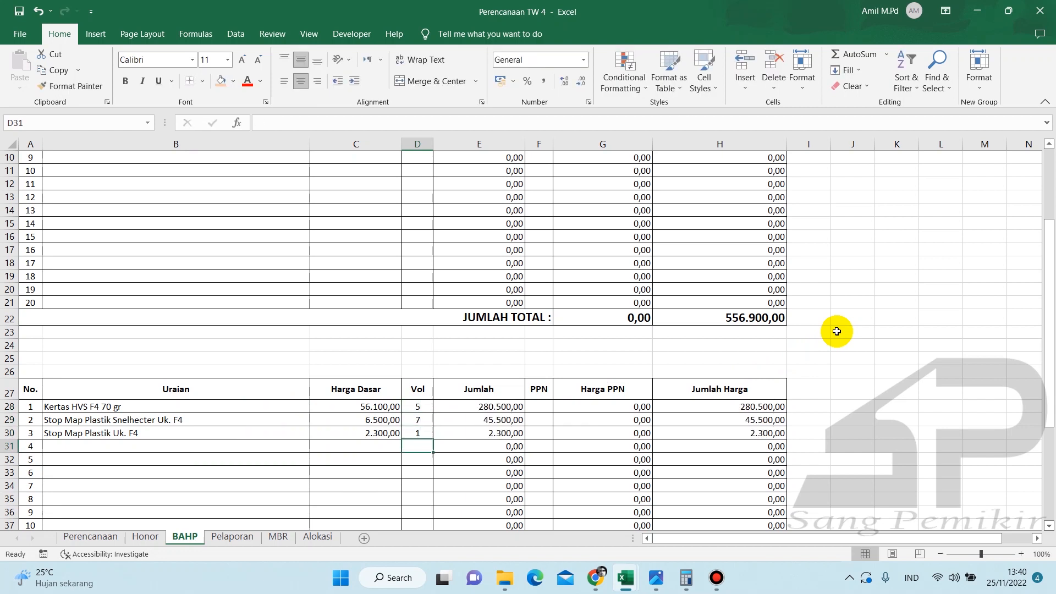
Step: Check the remaining budget on the Perencanaan sheet and the PPN rates of the six items in the upper BAHP table
{"action": "left_click", "coordinate": [108, 537]}
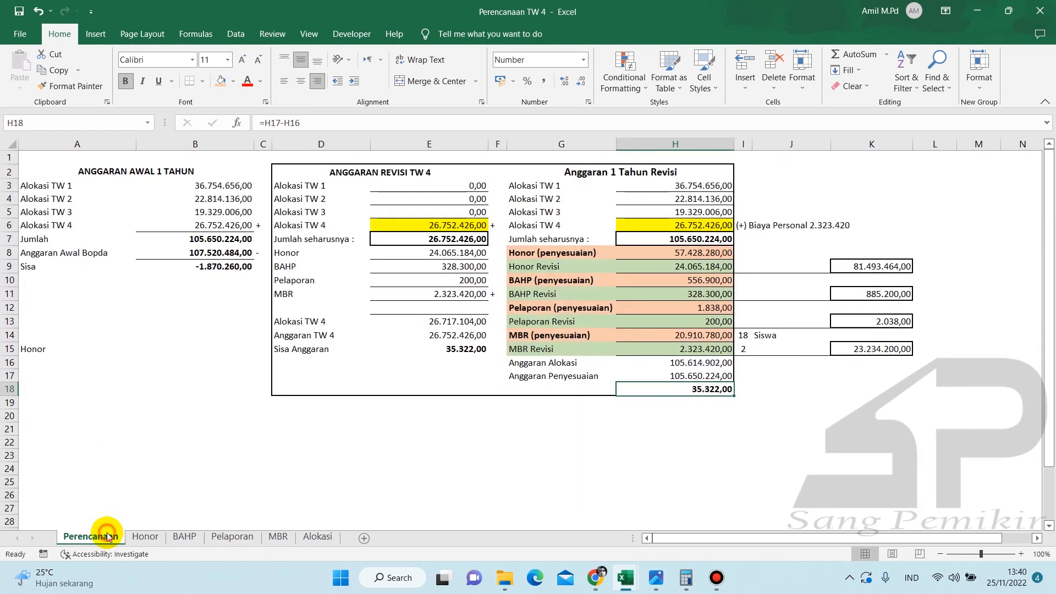
{"action": "left_click", "coordinate": [702, 437]}
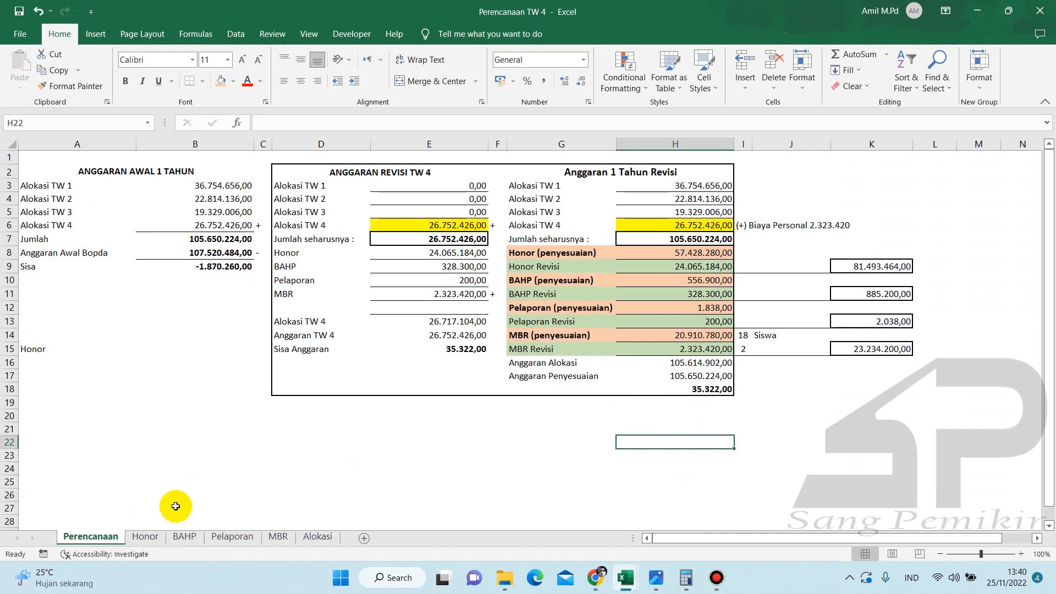
{"action": "left_click", "coordinate": [184, 536]}
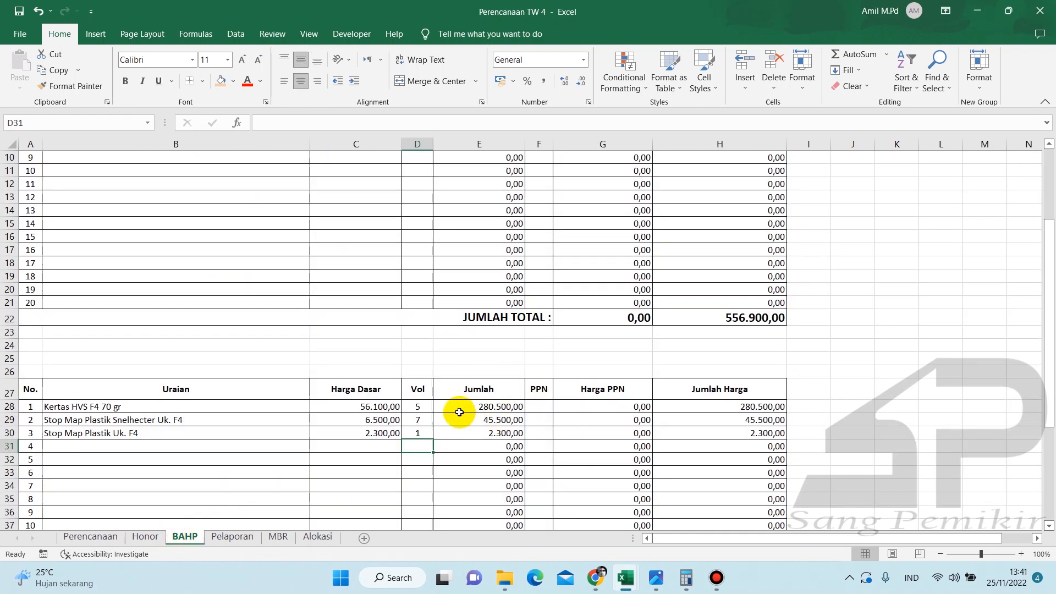
{"action": "scroll", "coordinate": [460, 412], "scroll_direction": "up", "scroll_amount": 3}
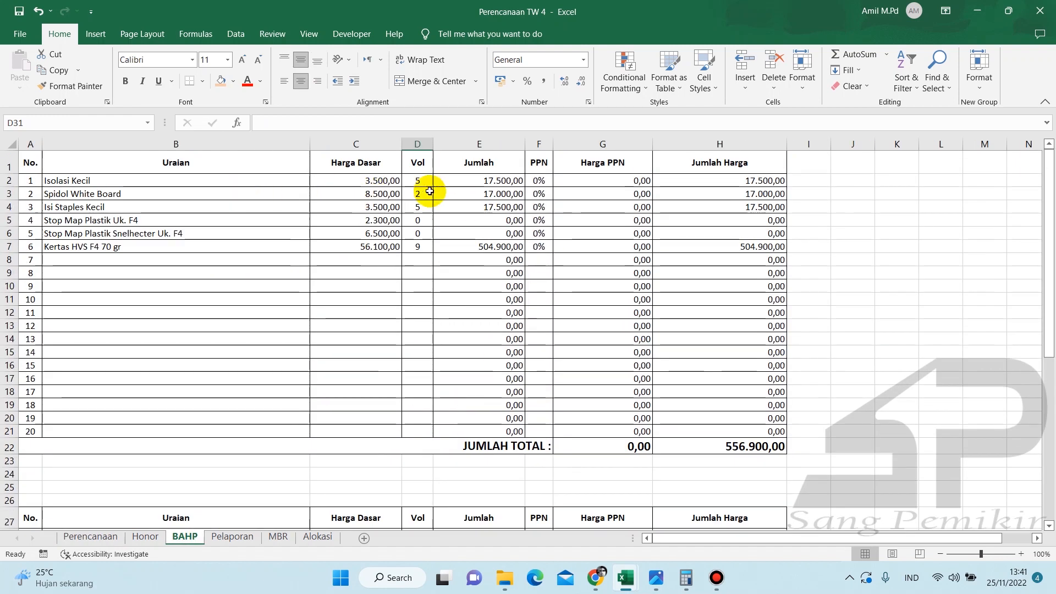
{"action": "left_click_drag", "start_coordinate": [539, 180], "coordinate": [541, 250]}
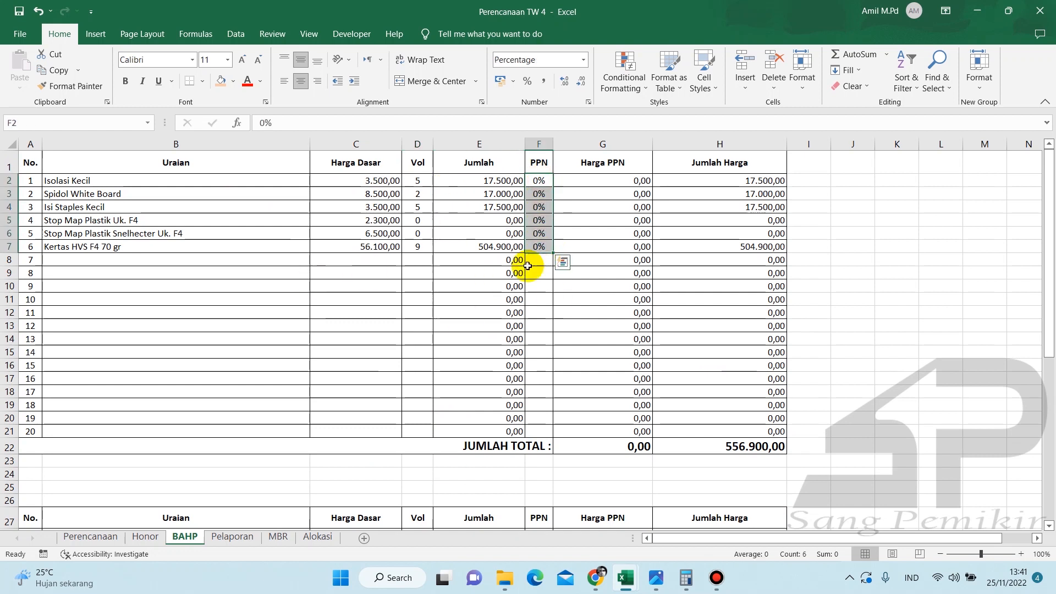
{"action": "left_click", "coordinate": [852, 236]}
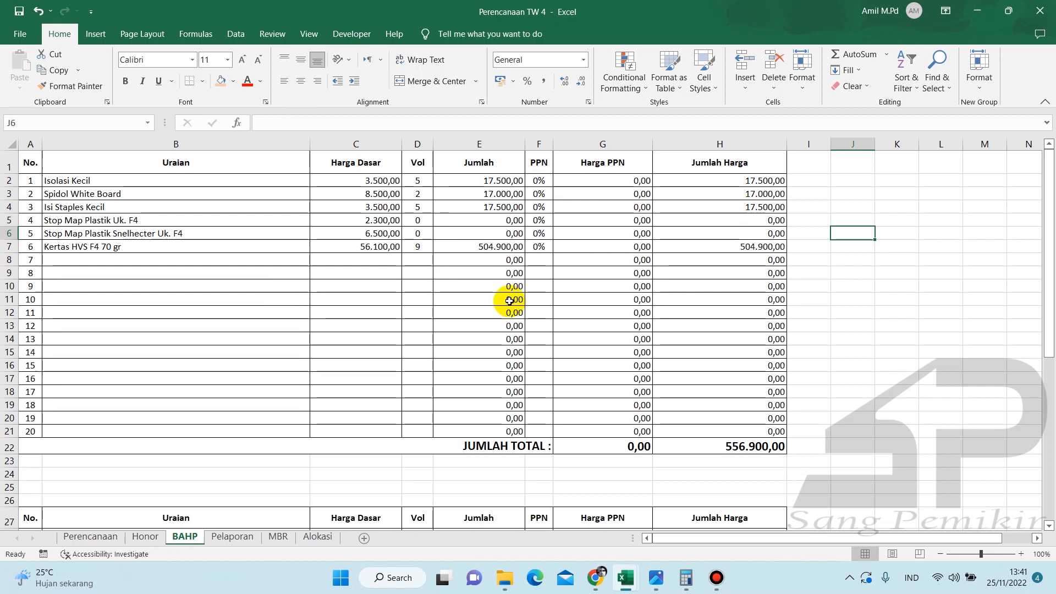
Step: Set PPN to 10% for all three items in the lower BAHP table
{"action": "scroll", "coordinate": [512, 405], "scroll_direction": "down", "scroll_amount": 5}
{"action": "left_click", "coordinate": [540, 328]}
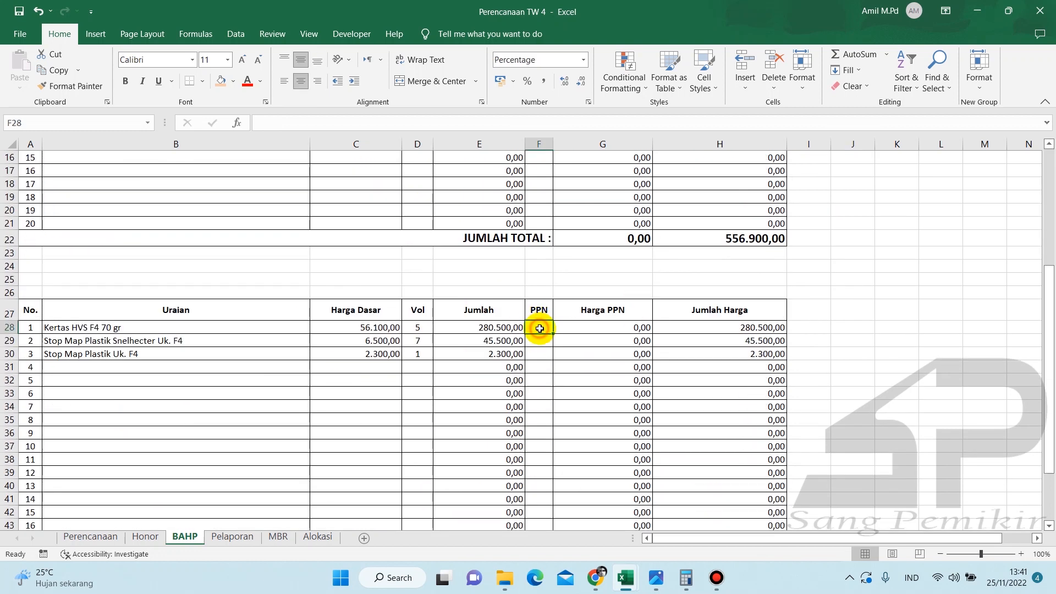
{"action": "type", "text": "10"}
{"action": "key", "text": "Return"}
{"action": "type", "text": "10"}
{"action": "key", "text": "Return"}
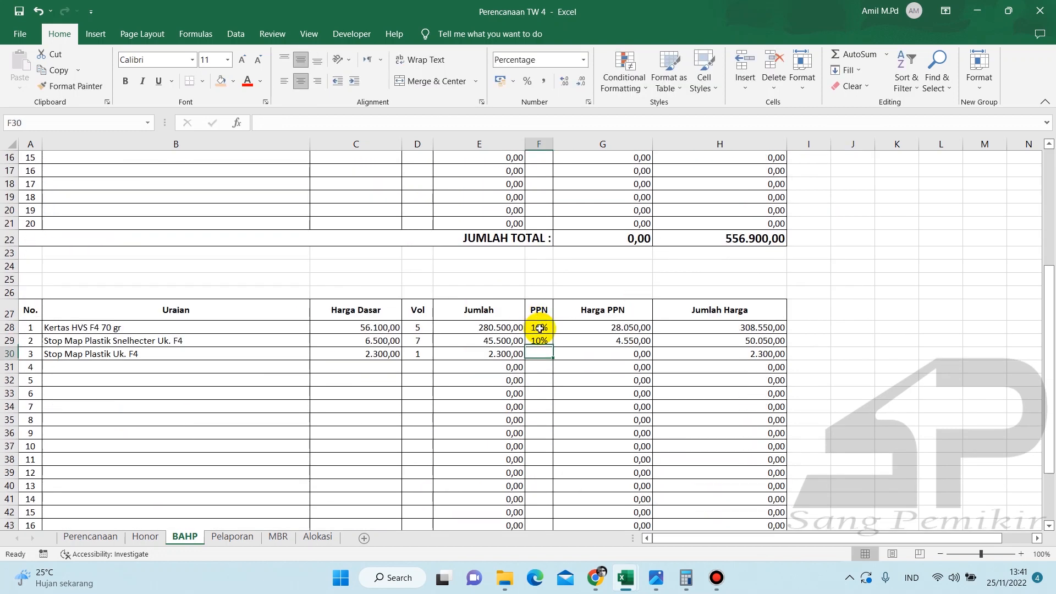
{"action": "type", "text": "10"}
{"action": "key", "text": "Return"}
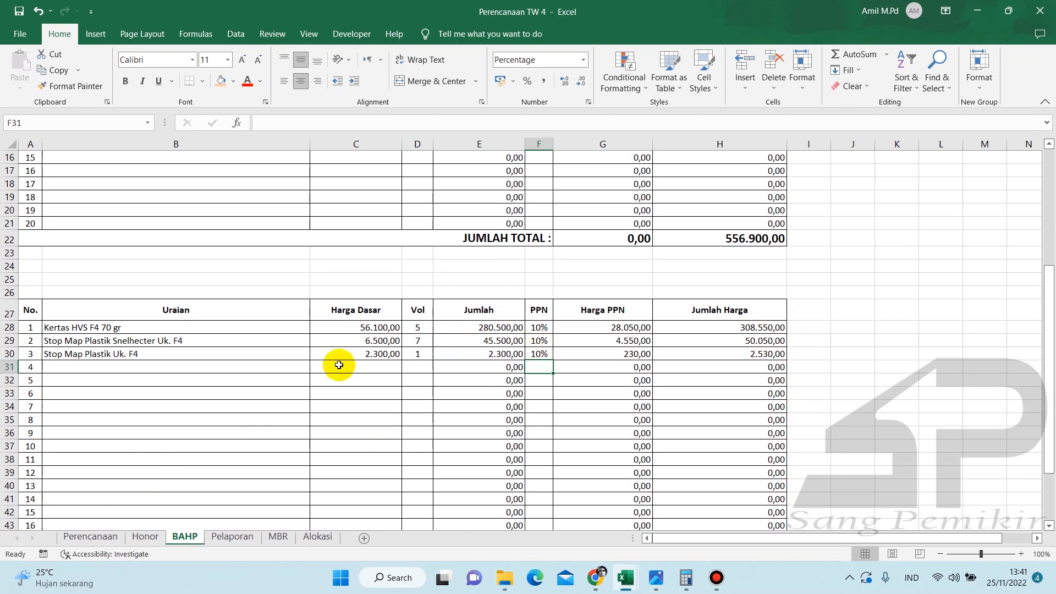
Step: Check the remaining budget on the Perencanaan sheet and the photocopy entry on the Pelaporan sheet
{"action": "left_click", "coordinate": [91, 536]}
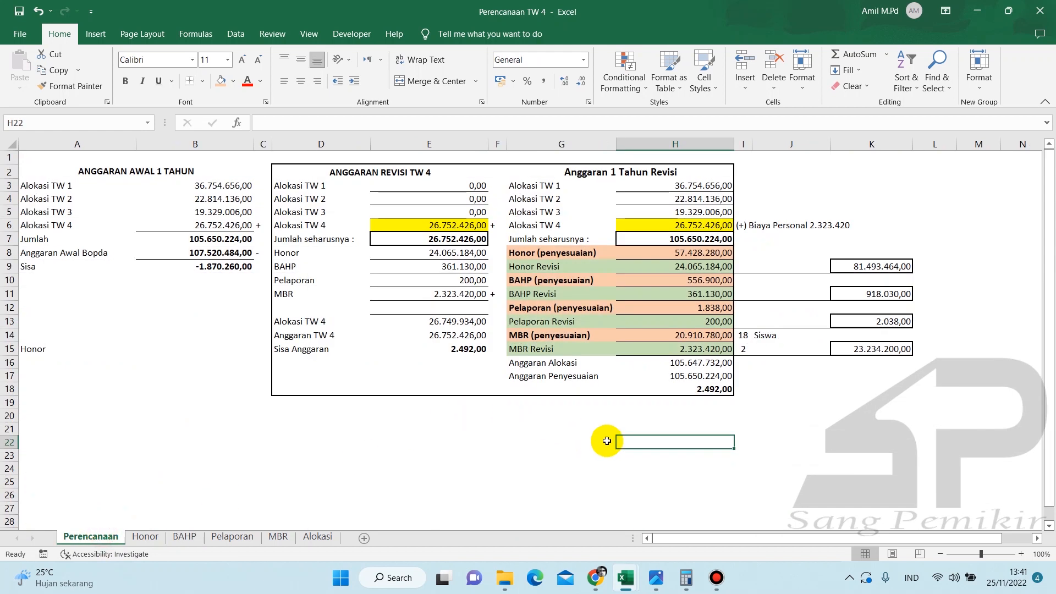
{"action": "left_click", "coordinate": [727, 394]}
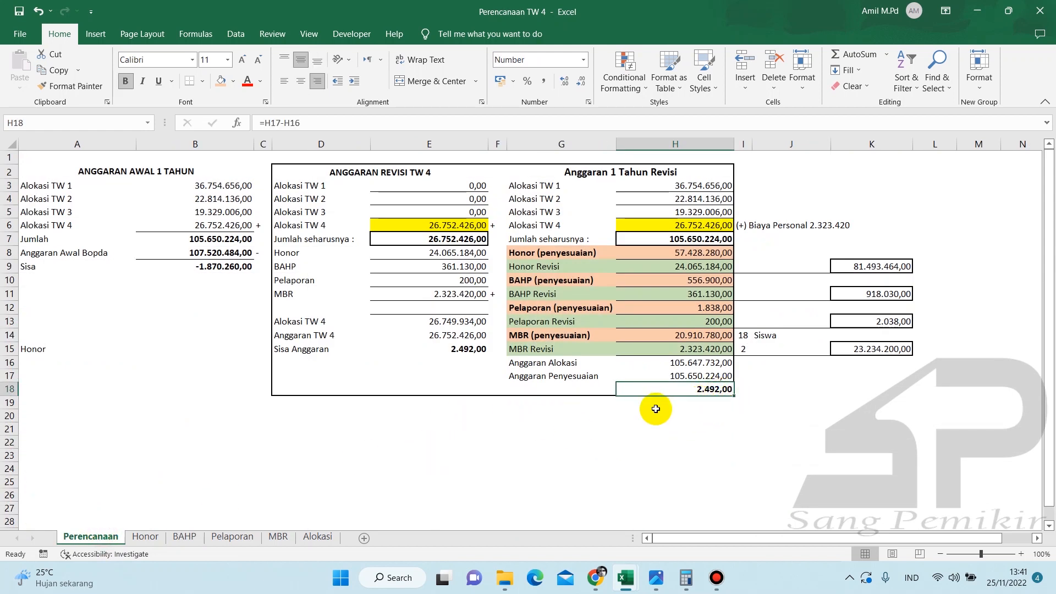
{"action": "left_click", "coordinate": [241, 536]}
{"action": "left_click", "coordinate": [91, 536]}
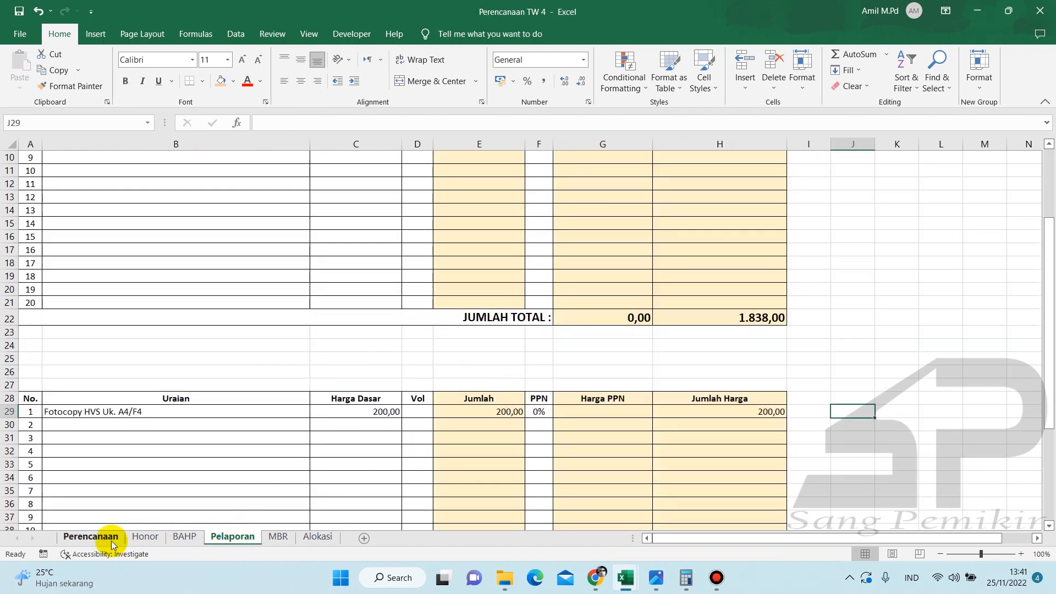
Step: Open the Calculator, keep it on top of the workbook and place it clear of the Anggaran 1 Tahun Revisi figures
{"action": "left_click", "coordinate": [686, 578]}
{"action": "left_click", "coordinate": [536, 242]}
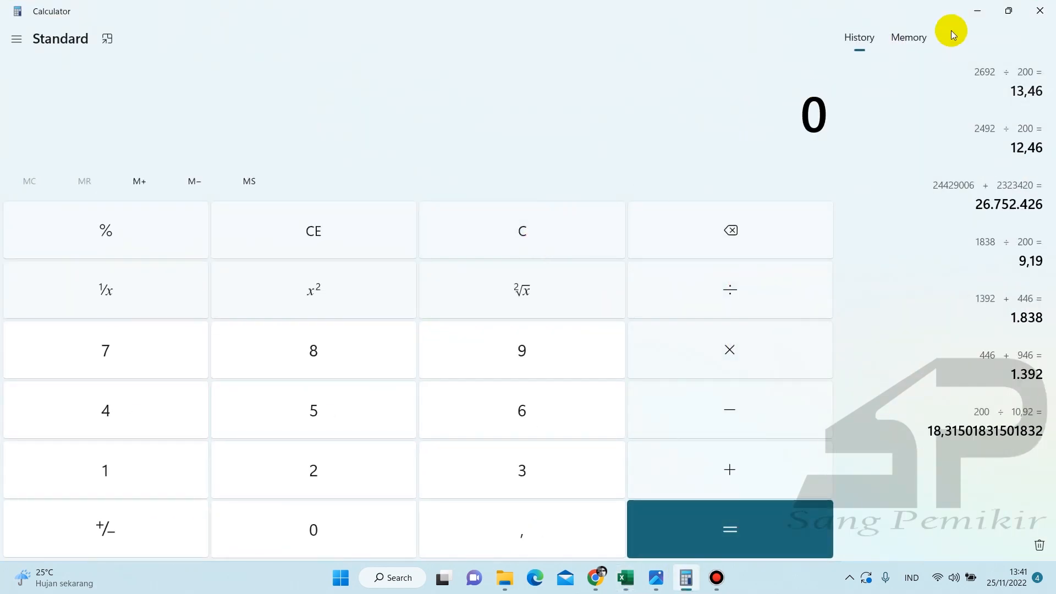
{"action": "left_click", "coordinate": [107, 39]}
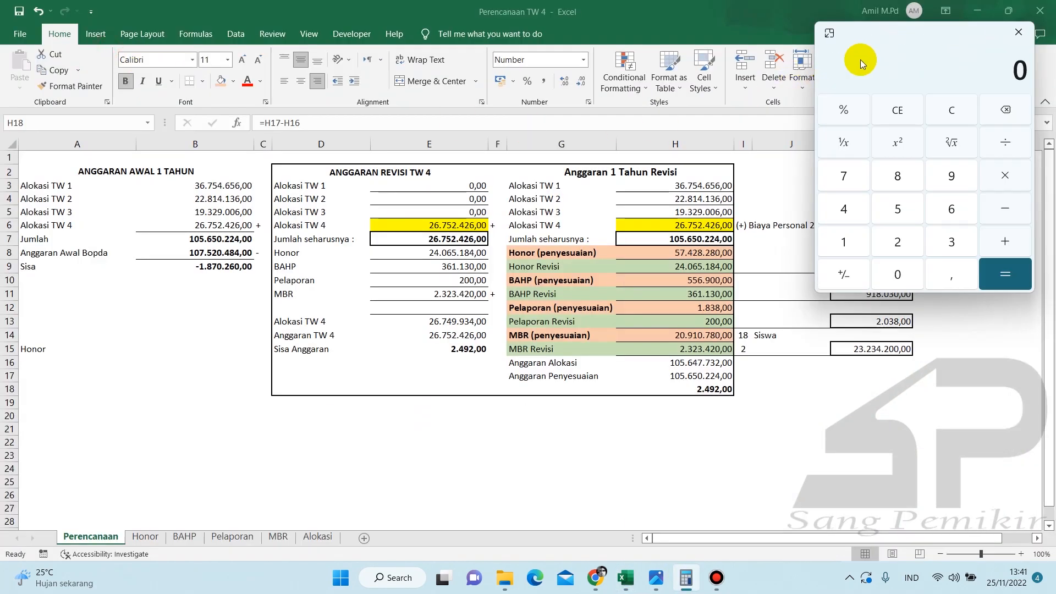
{"action": "left_click_drag", "start_coordinate": [877, 34], "coordinate": [277, 116]}
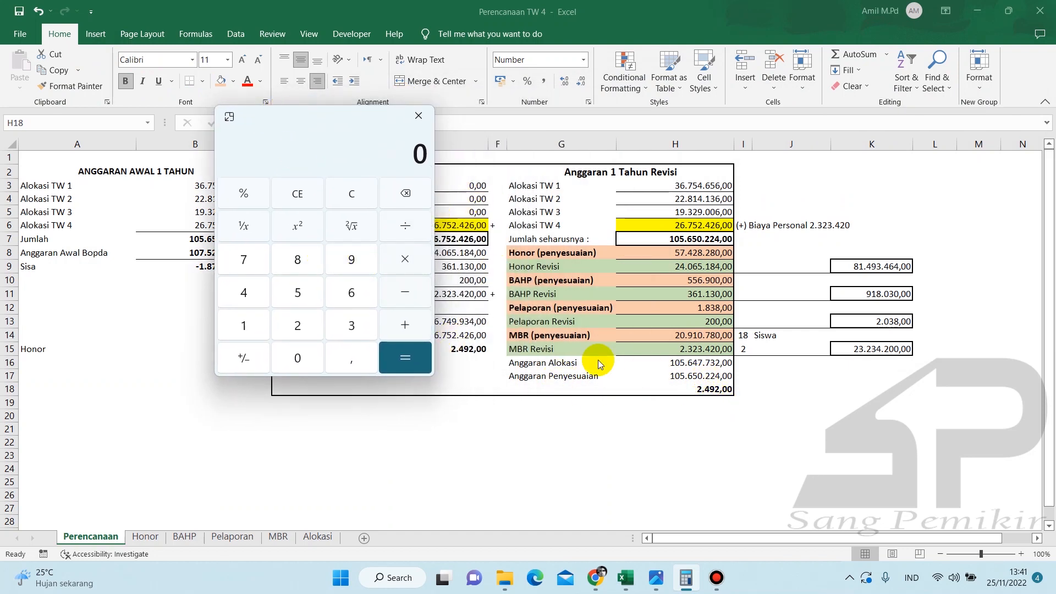
Step: Try dividing 2492 by 12 in the Calculator, and clear the calculation
{"action": "left_click", "coordinate": [255, 292]}
{"action": "left_click", "coordinate": [342, 268]}
{"action": "left_click", "coordinate": [305, 318]}
{"action": "left_click", "coordinate": [400, 226]}
{"action": "left_click", "coordinate": [243, 326]}
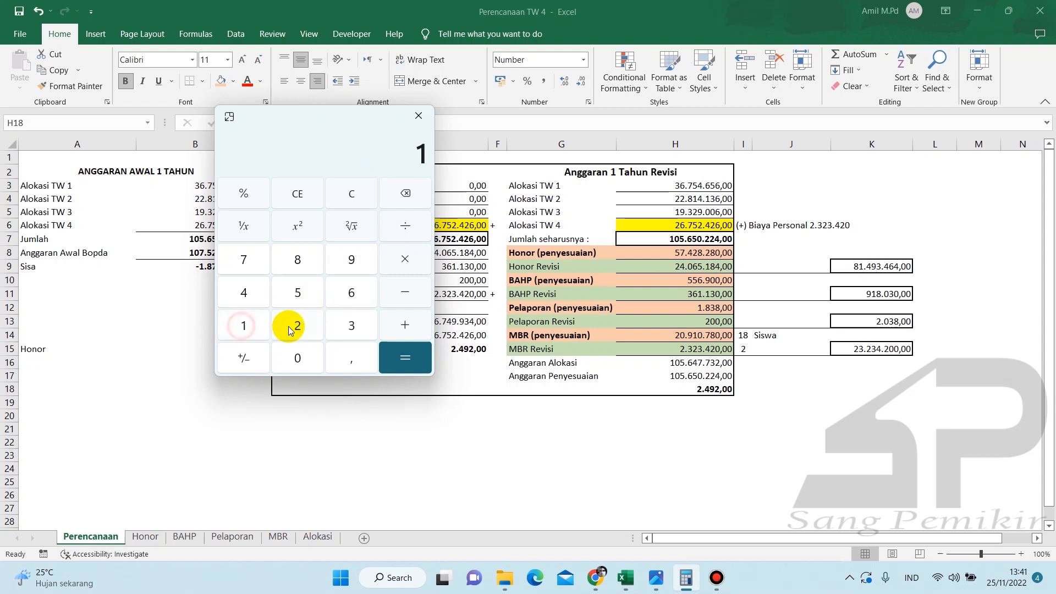
{"action": "left_click", "coordinate": [407, 362]}
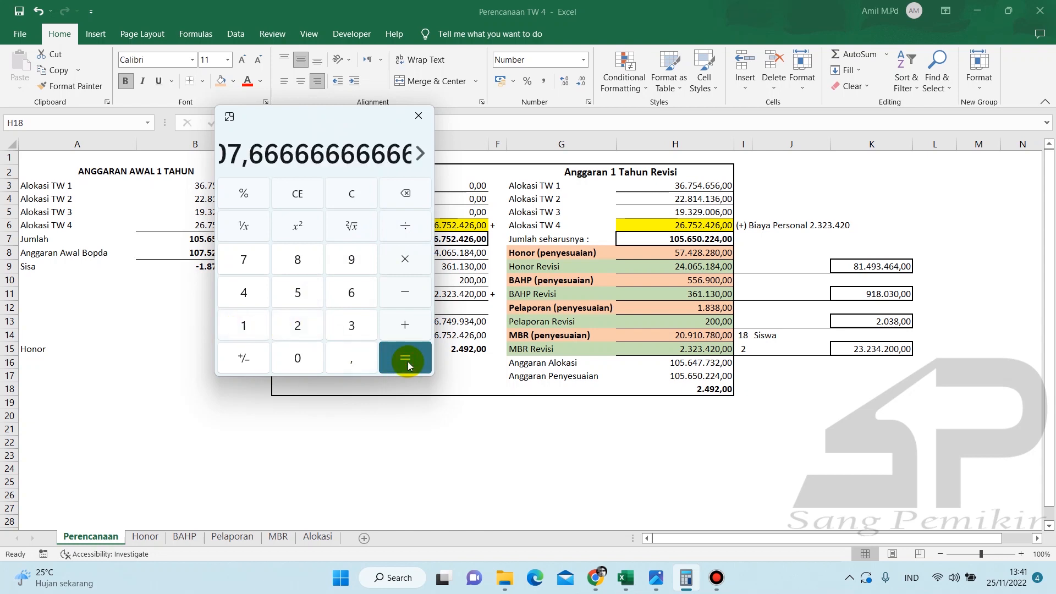
{"action": "left_click", "coordinate": [342, 197]}
Step: Divide the remaining budget of 2492 by the photocopy base price of 200 in the Calculator
{"action": "left_click", "coordinate": [278, 323]}
{"action": "left_click", "coordinate": [231, 296]}
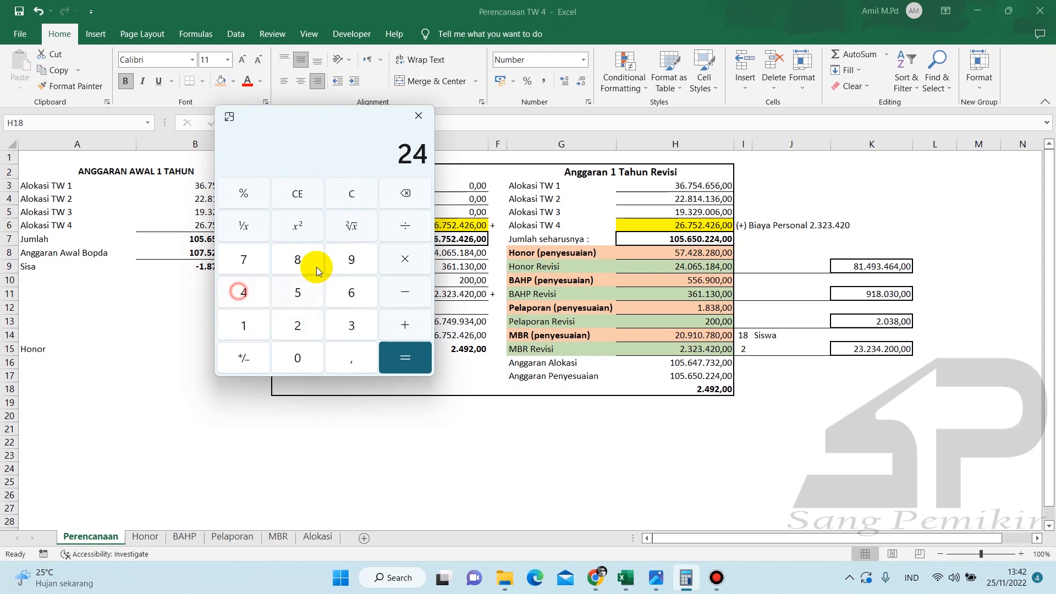
{"action": "left_click", "coordinate": [305, 323]}
{"action": "left_click", "coordinate": [404, 226]}
{"action": "left_click", "coordinate": [306, 321]}
{"action": "left_click", "coordinate": [309, 357]}
{"action": "left_click", "coordinate": [309, 356]}
{"action": "left_click", "coordinate": [403, 357]}
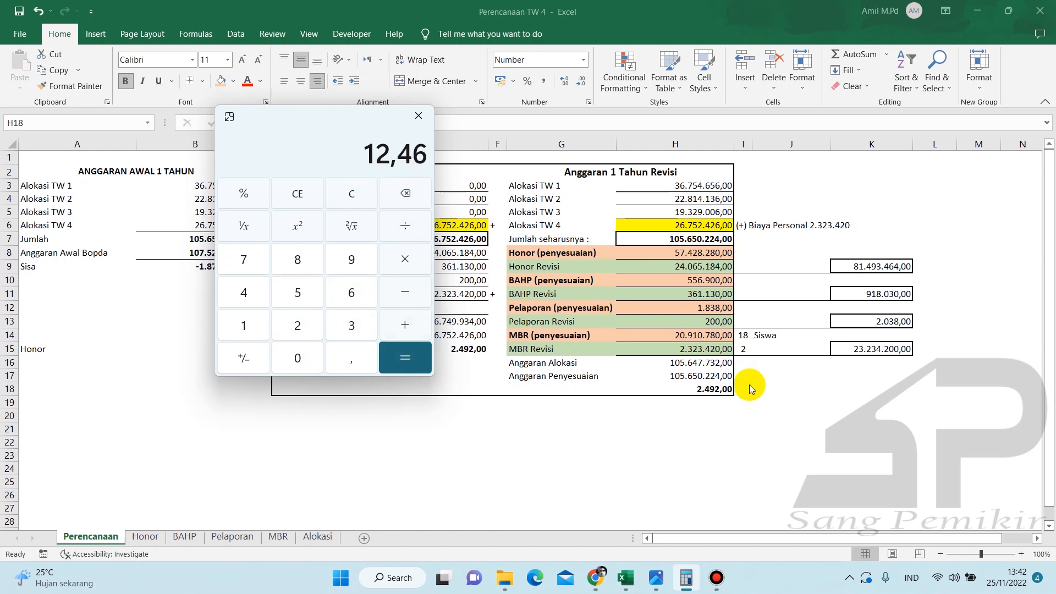
Step: Set Vol of the Fotocopy HVS Uk. A4/F4 row in the lower Pelaporan table to 12,46
{"action": "left_click", "coordinate": [676, 470]}
{"action": "left_click", "coordinate": [251, 538]}
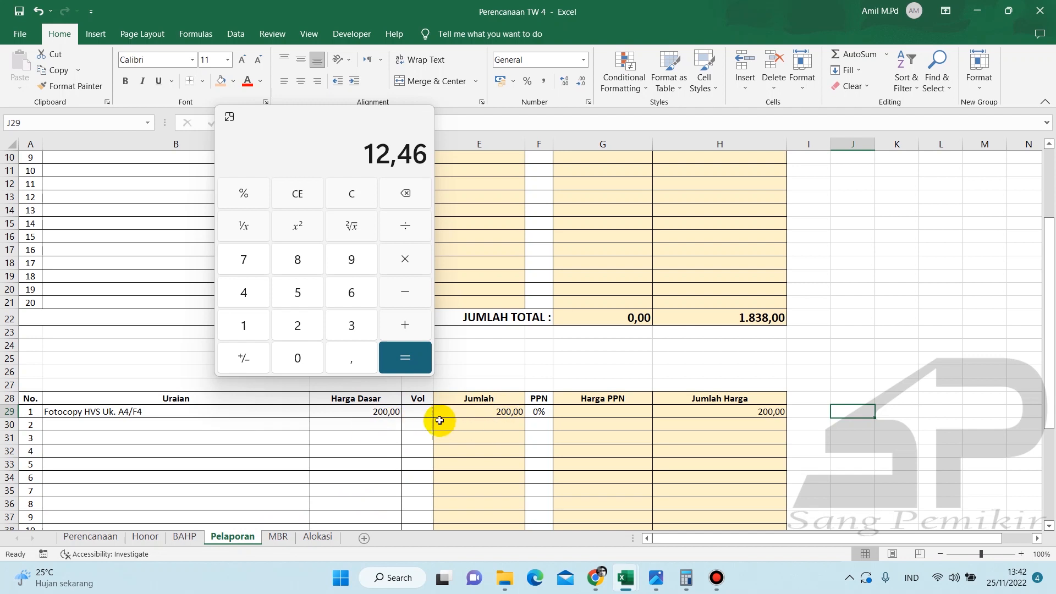
{"action": "left_click", "coordinate": [410, 413]}
{"action": "type", "text": "12"}
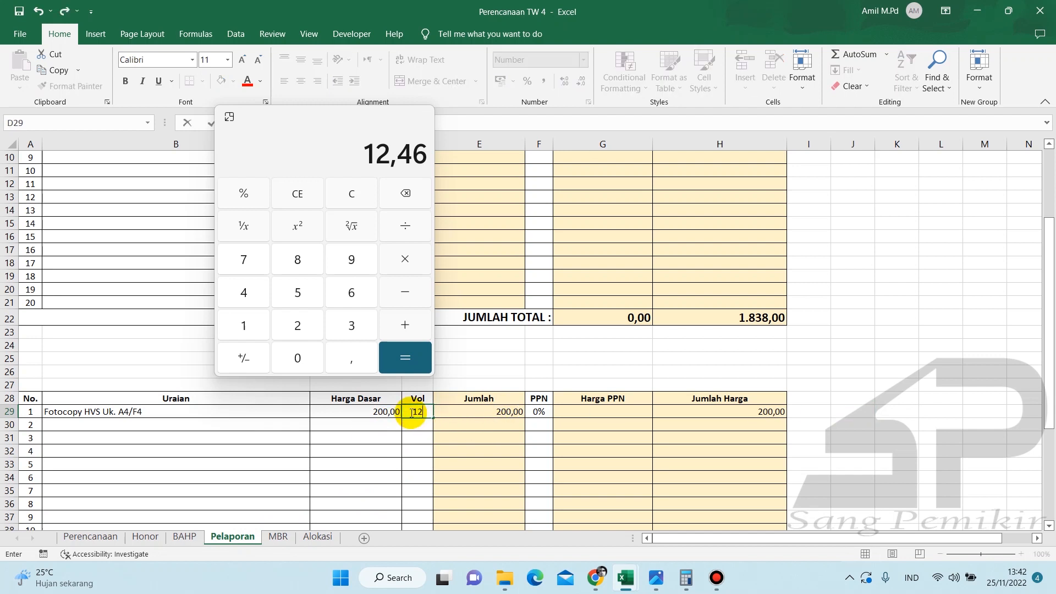
{"action": "type", "text": ",46"}
{"action": "key", "text": "Return"}
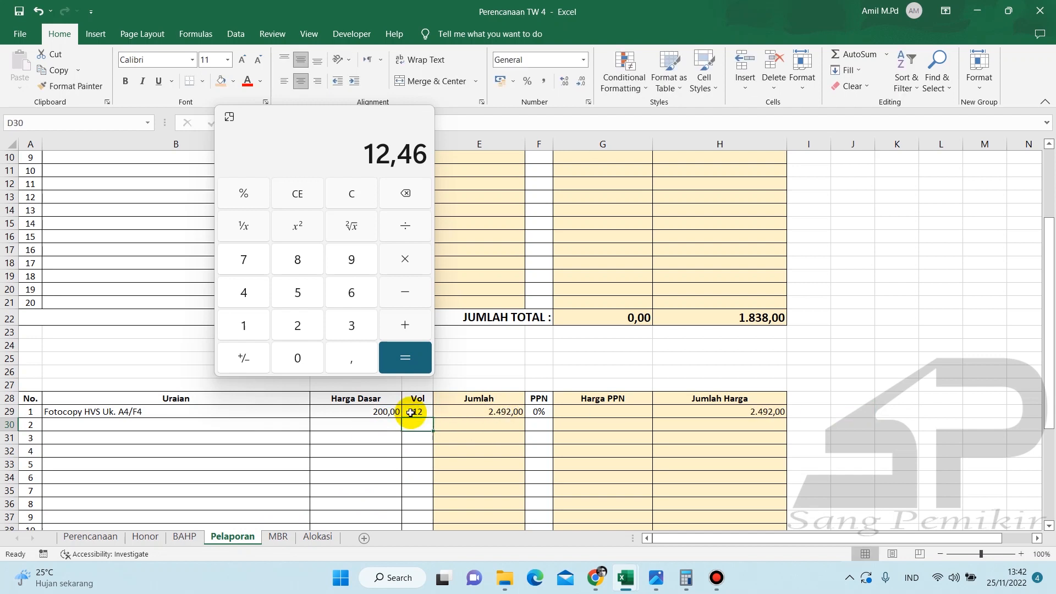
Step: Move the Calculator off the Pelaporan table, inspect the photocopy row's Vol value and check the remaining budget on the Perencanaan sheet
{"action": "left_click", "coordinate": [338, 120]}
{"action": "left_click_drag", "start_coordinate": [338, 120], "coordinate": [932, 162]}
{"action": "left_click", "coordinate": [408, 416]}
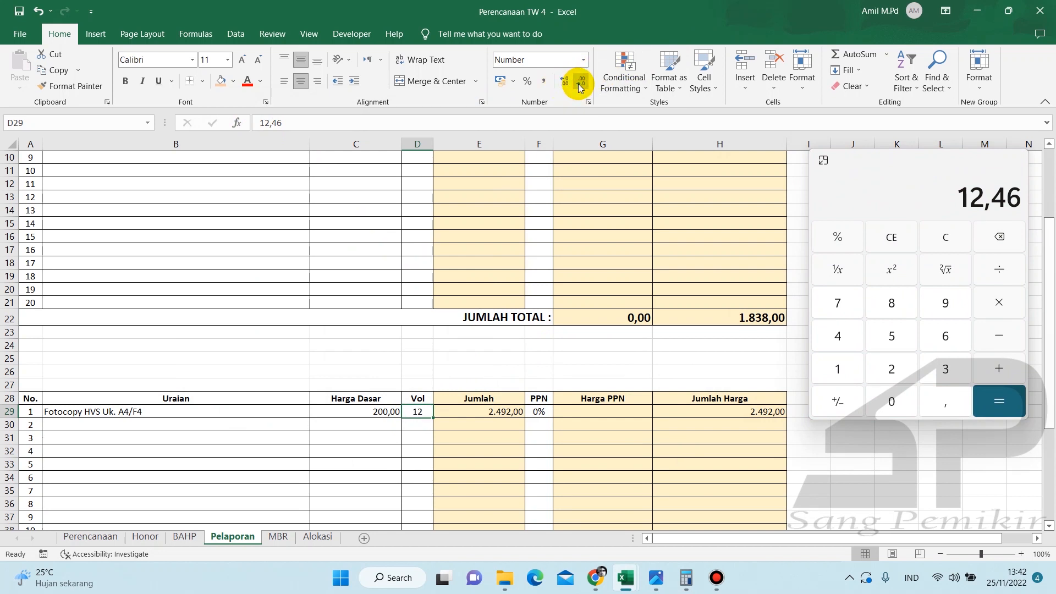
{"action": "left_click", "coordinate": [435, 439]}
{"action": "scroll", "coordinate": [428, 441], "scroll_direction": "up", "scroll_amount": 3}
{"action": "scroll", "coordinate": [431, 441], "scroll_direction": "down", "scroll_amount": 2}
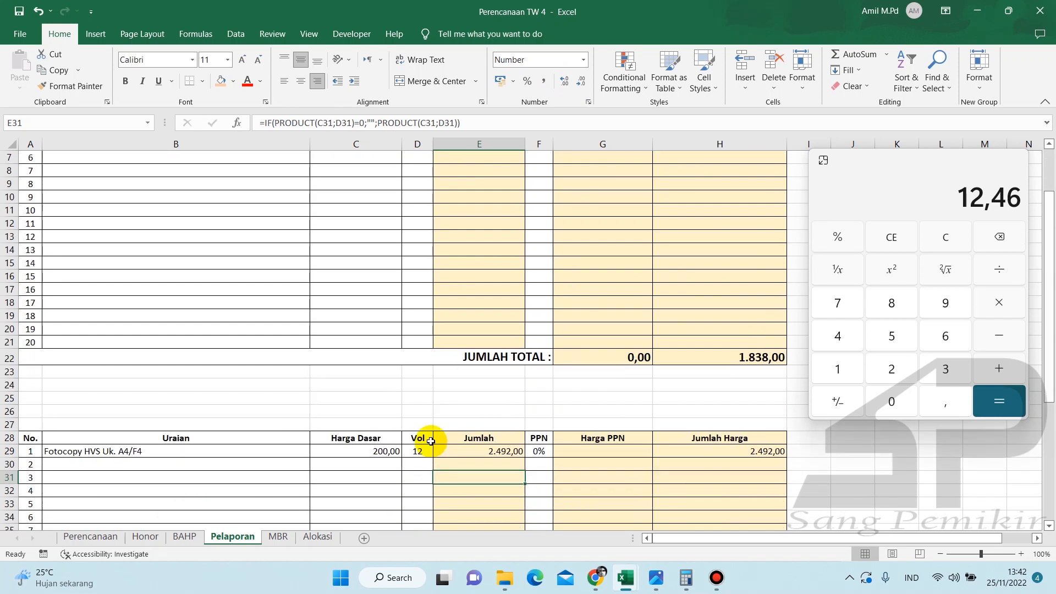
{"action": "left_click", "coordinate": [70, 541]}
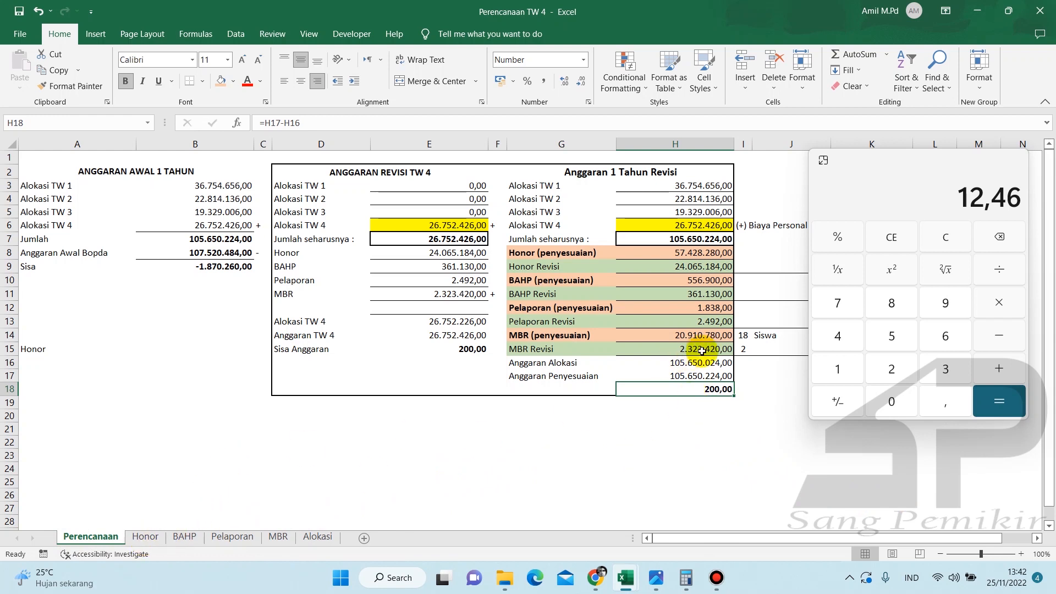
Step: Re-enter 0% as the PPN of the photocopy row in the lower Pelaporan table and check the remaining budget on the Perencanaan sheet
{"action": "left_click", "coordinate": [244, 542]}
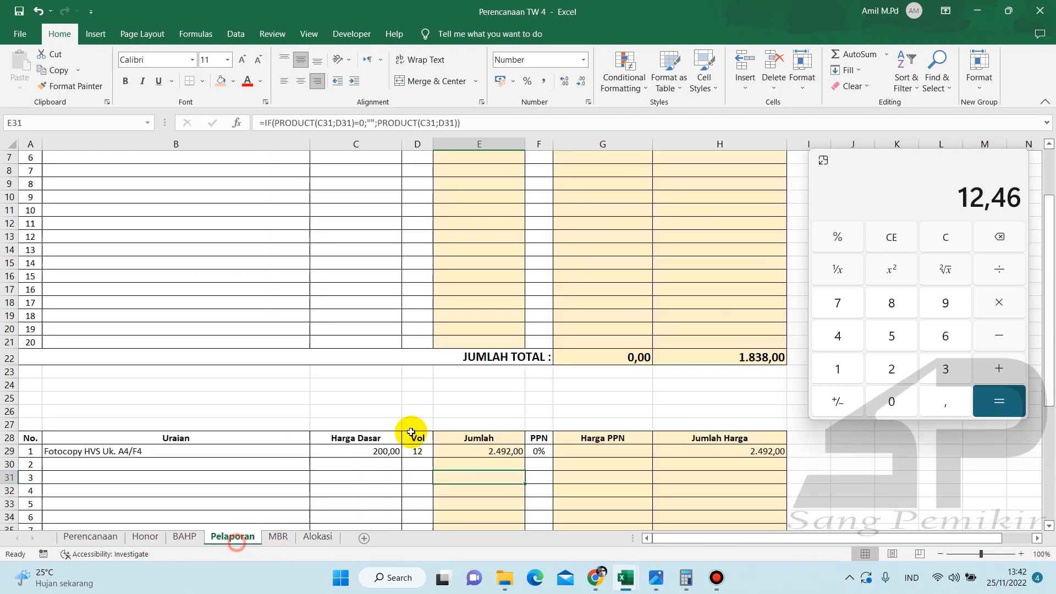
{"action": "left_click", "coordinate": [536, 453]}
{"action": "type", "text": "0"}
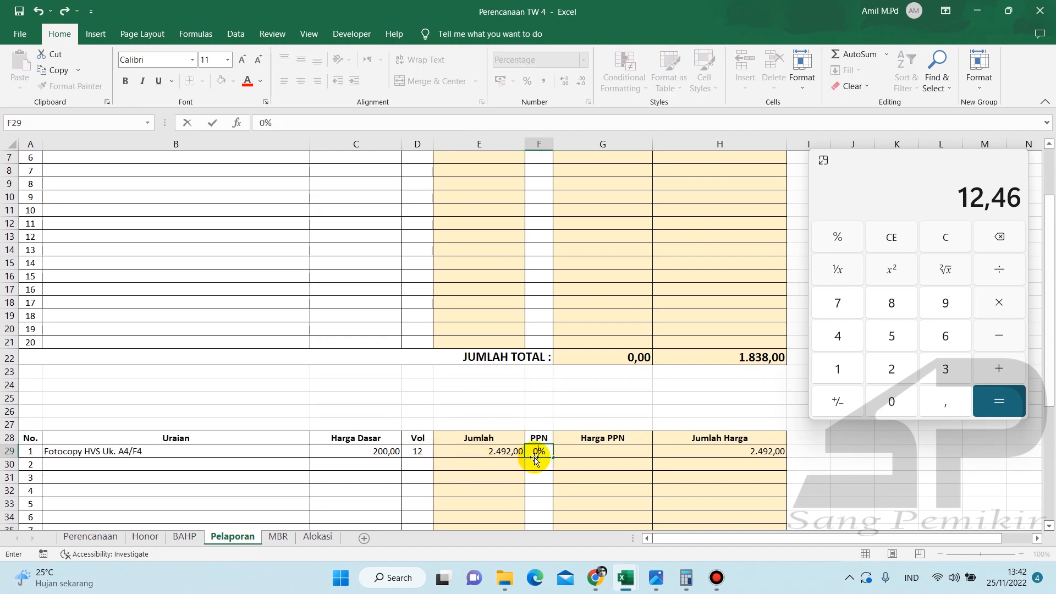
{"action": "key", "text": "Return"}
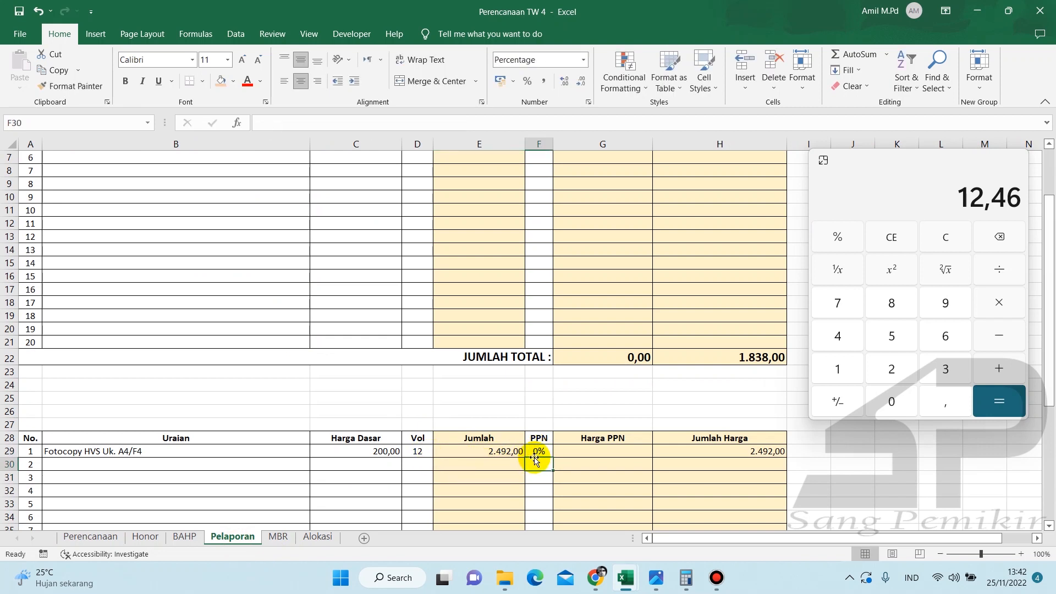
{"action": "left_click", "coordinate": [91, 537]}
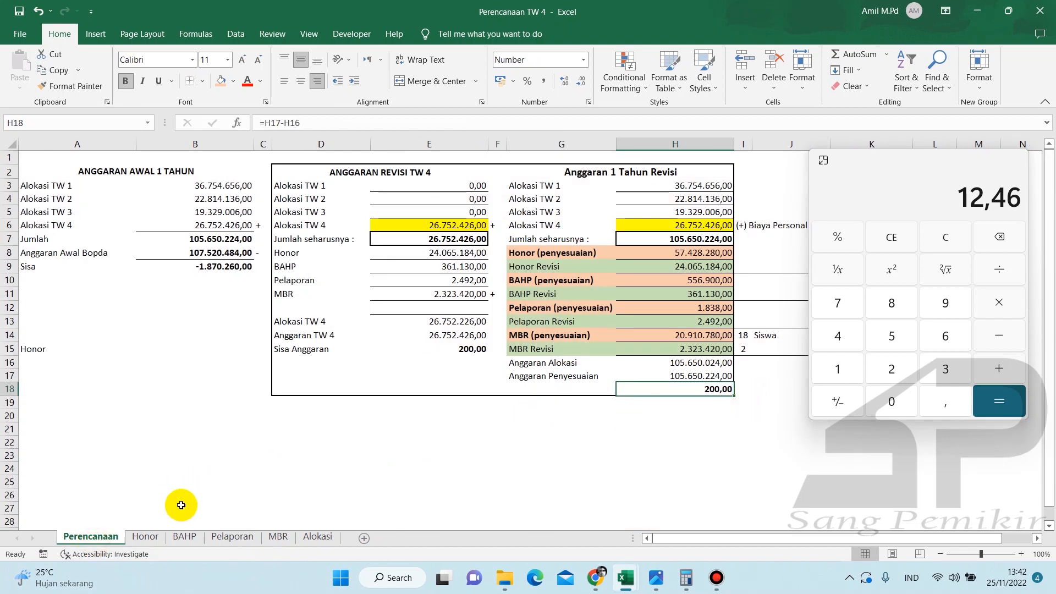
Step: Clear Vol and Harga Dasar in the photocopy row of the lower Pelaporan table and check the remaining budget on the Perencanaan sheet
{"action": "left_click", "coordinate": [231, 536]}
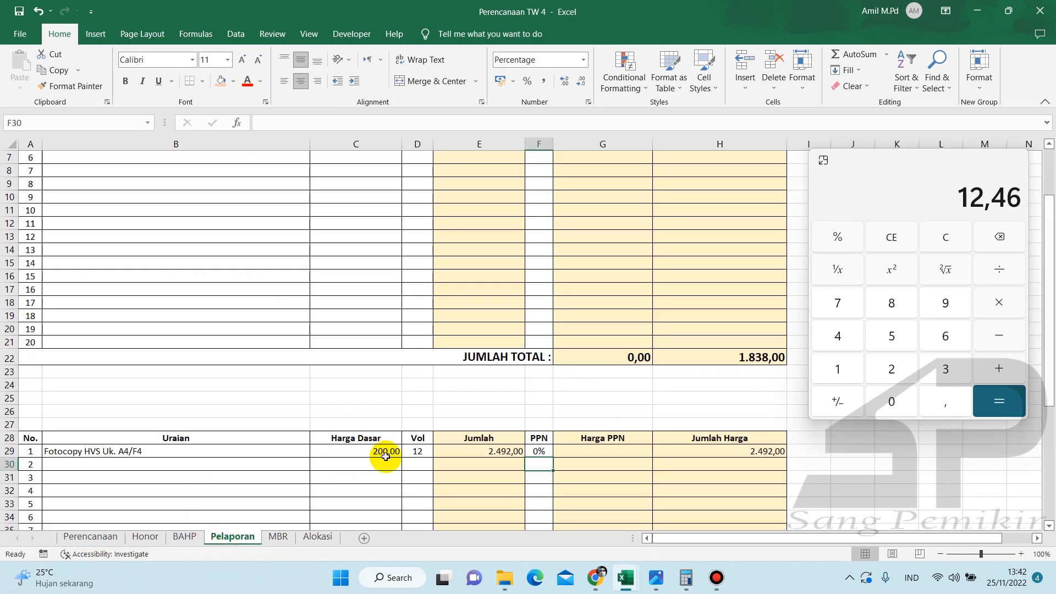
{"action": "left_click", "coordinate": [427, 451]}
{"action": "key", "text": "BackSpace"}
{"action": "key", "text": "Return"}
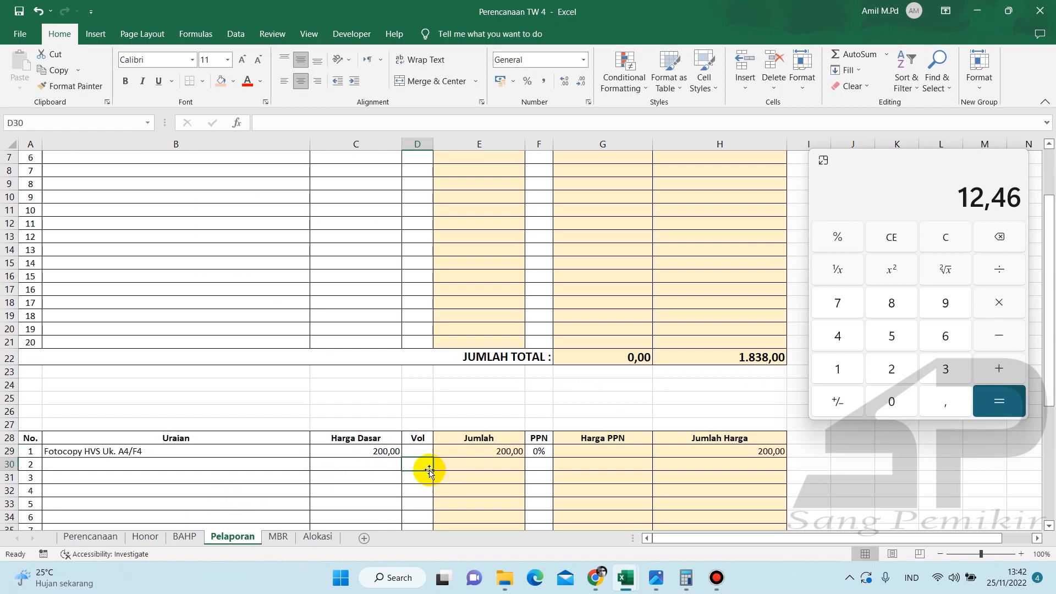
{"action": "left_click", "coordinate": [391, 451]}
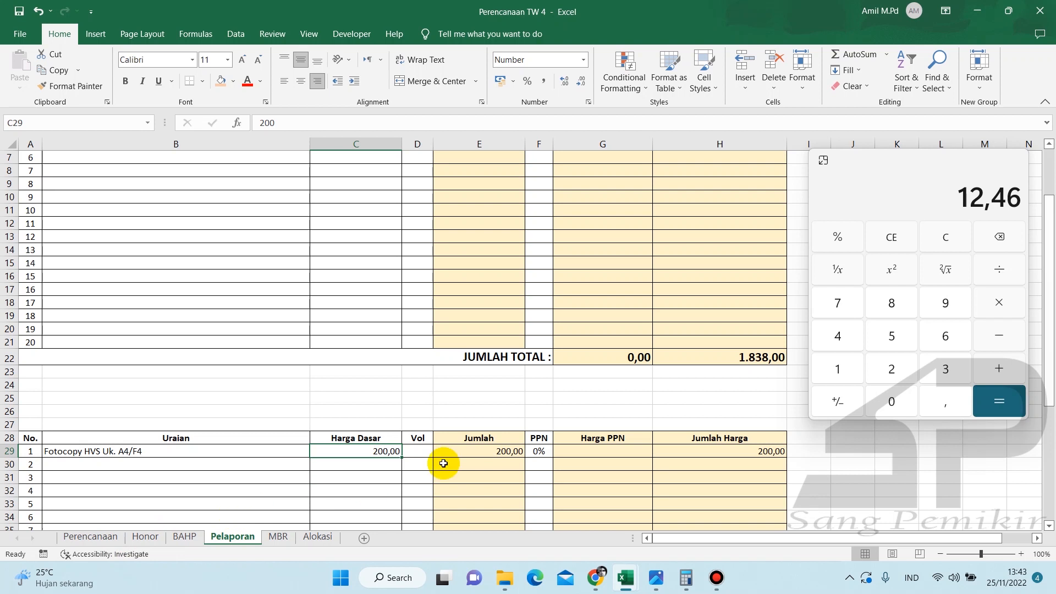
{"action": "left_click", "coordinate": [86, 538]}
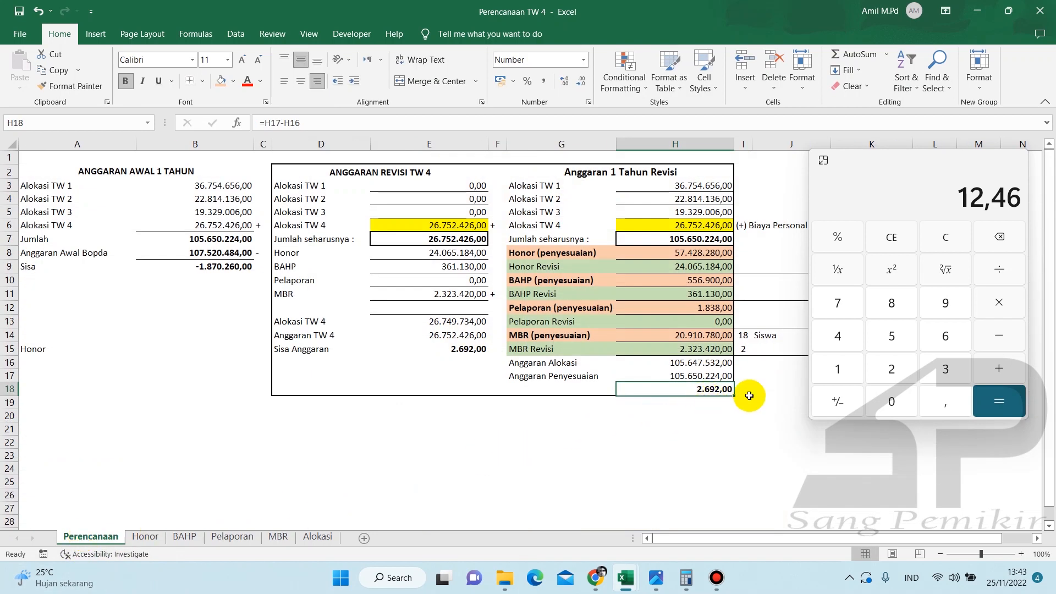
Step: Clear the Calculator and divide the remaining budget of 2692 by the photocopy base price of 200
{"action": "left_click", "coordinate": [909, 243]}
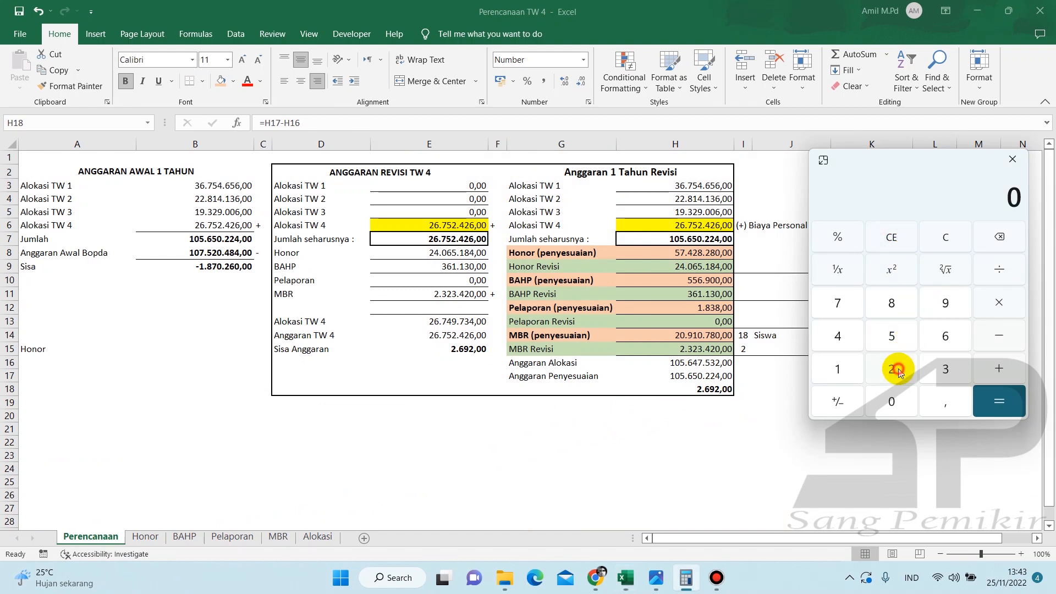
{"action": "left_click", "coordinate": [898, 367]}
{"action": "left_click", "coordinate": [947, 340]}
{"action": "left_click", "coordinate": [946, 303]}
{"action": "left_click", "coordinate": [892, 368]}
{"action": "left_click", "coordinate": [999, 268]}
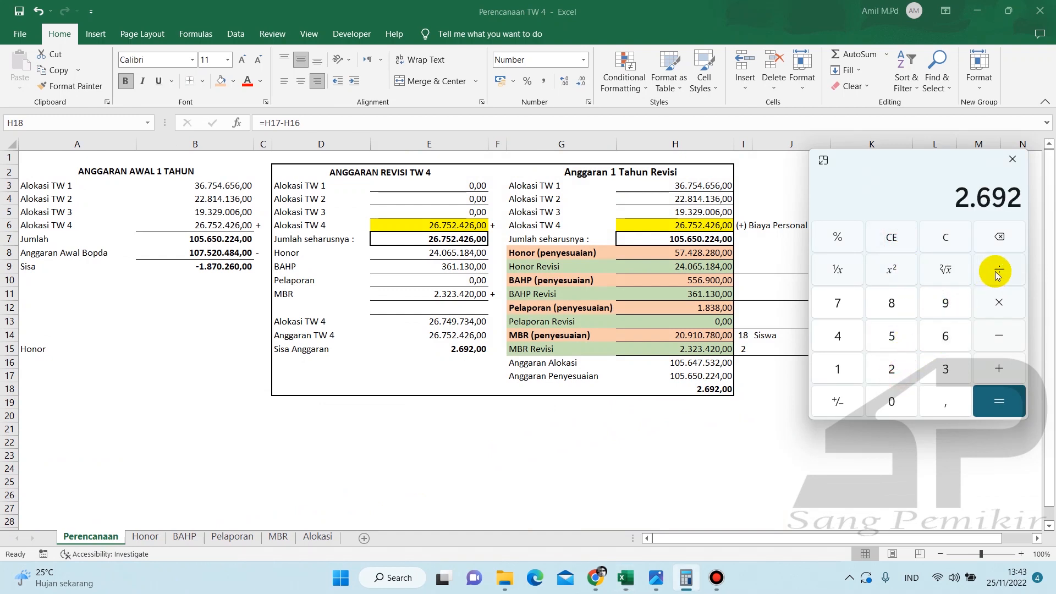
{"action": "left_click", "coordinate": [881, 367]}
{"action": "left_click", "coordinate": [883, 388]}
{"action": "left_click", "coordinate": [882, 388]}
{"action": "left_click", "coordinate": [996, 396]}
{"action": "left_click", "coordinate": [476, 473]}
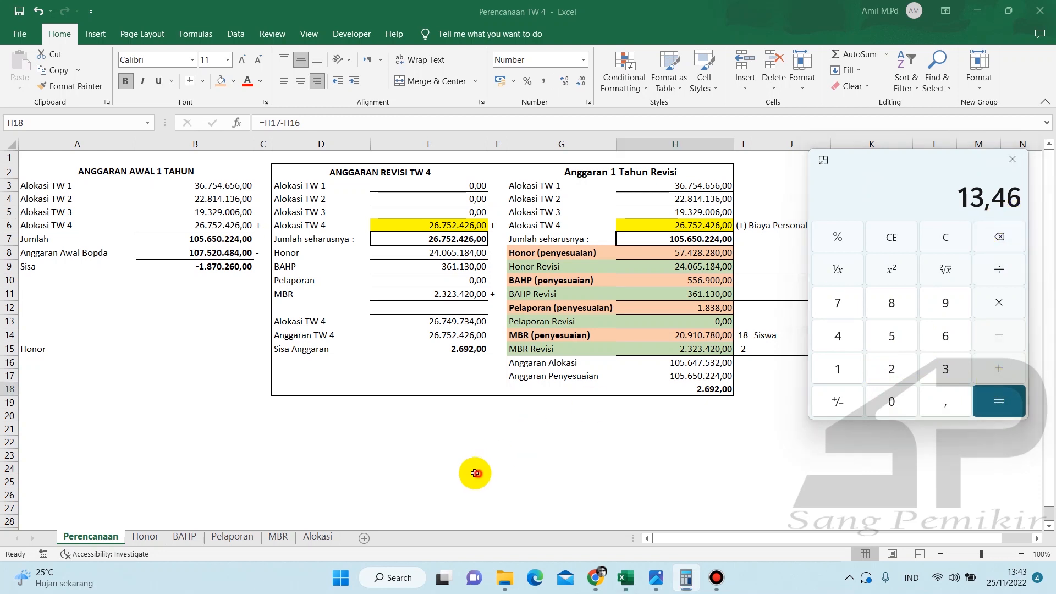
Step: Set the Pelaporan photocopy row's Harga Dasar to 200 and Vol to 13,46, and check the remaining budget on the Perencanaan sheet
{"action": "left_click", "coordinate": [232, 536]}
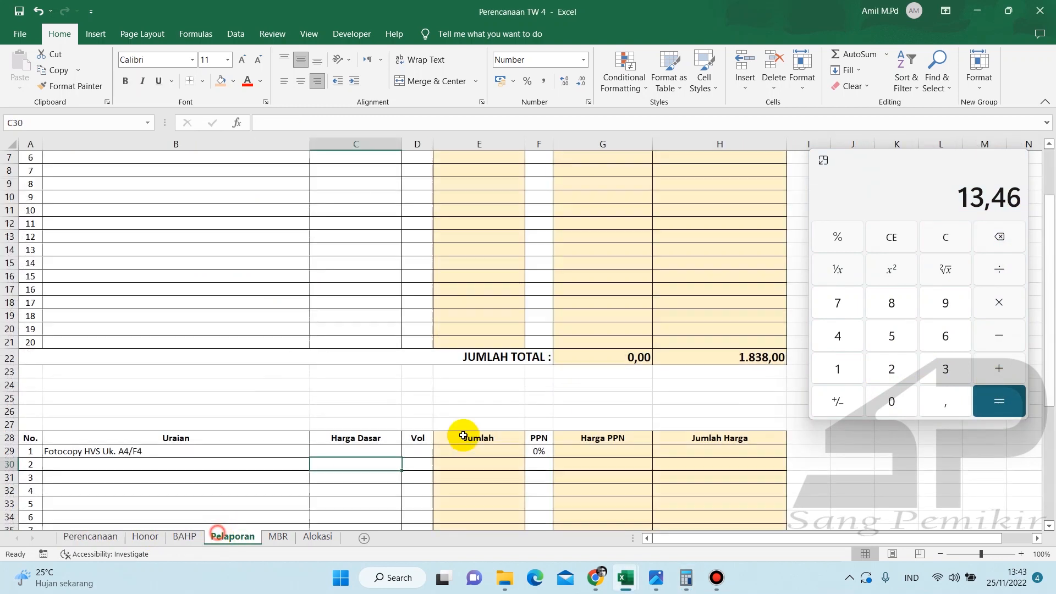
{"action": "left_click", "coordinate": [368, 450]}
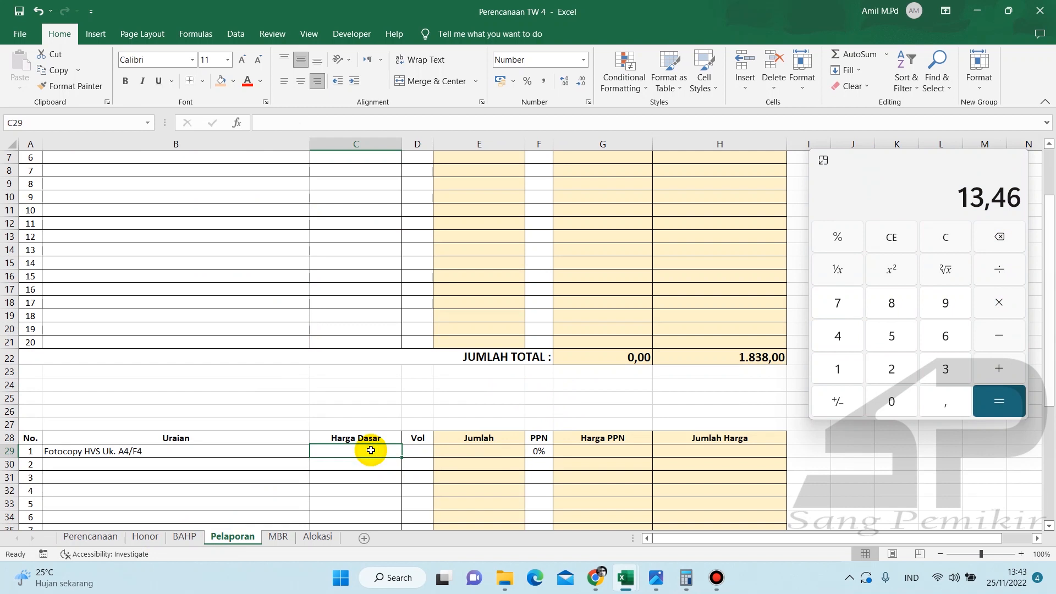
{"action": "type", "text": "2"}
{"action": "key", "text": "Tab"}
{"action": "type", "text": "1"}
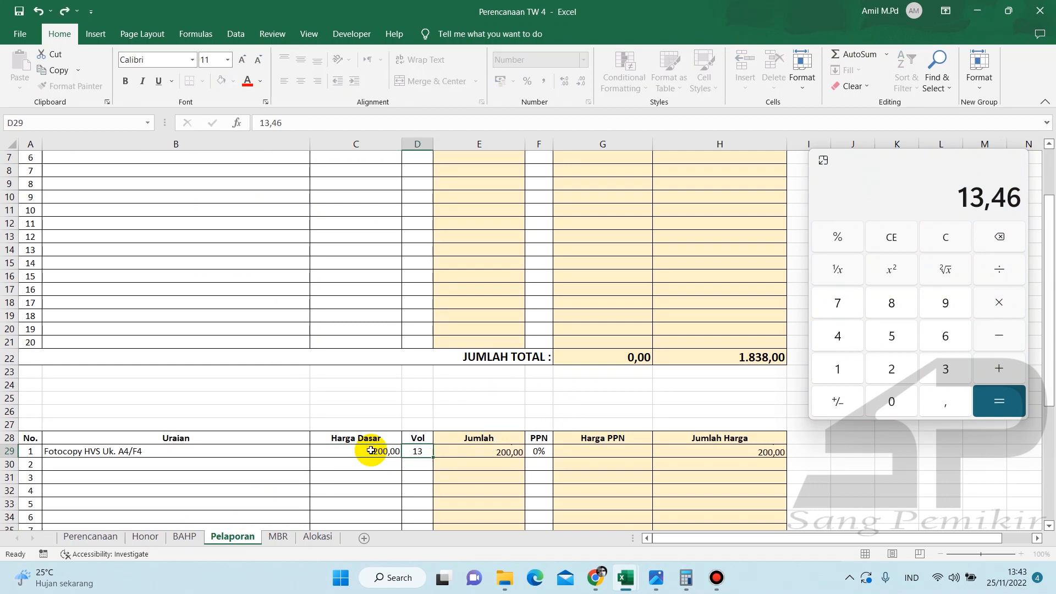
{"action": "key", "text": "Return"}
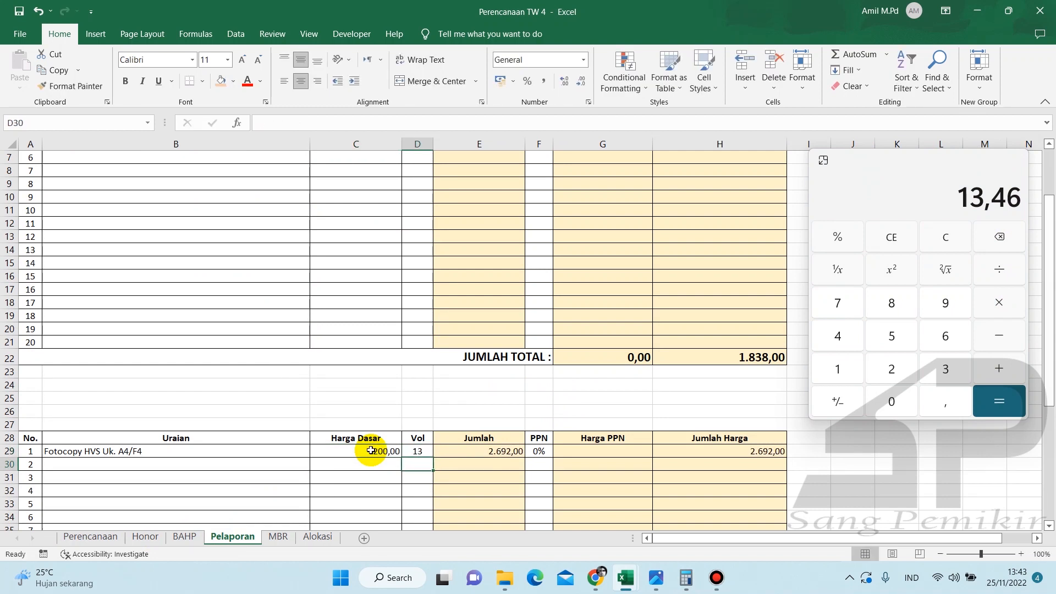
{"action": "left_click", "coordinate": [112, 529]}
{"action": "left_click", "coordinate": [681, 389]}
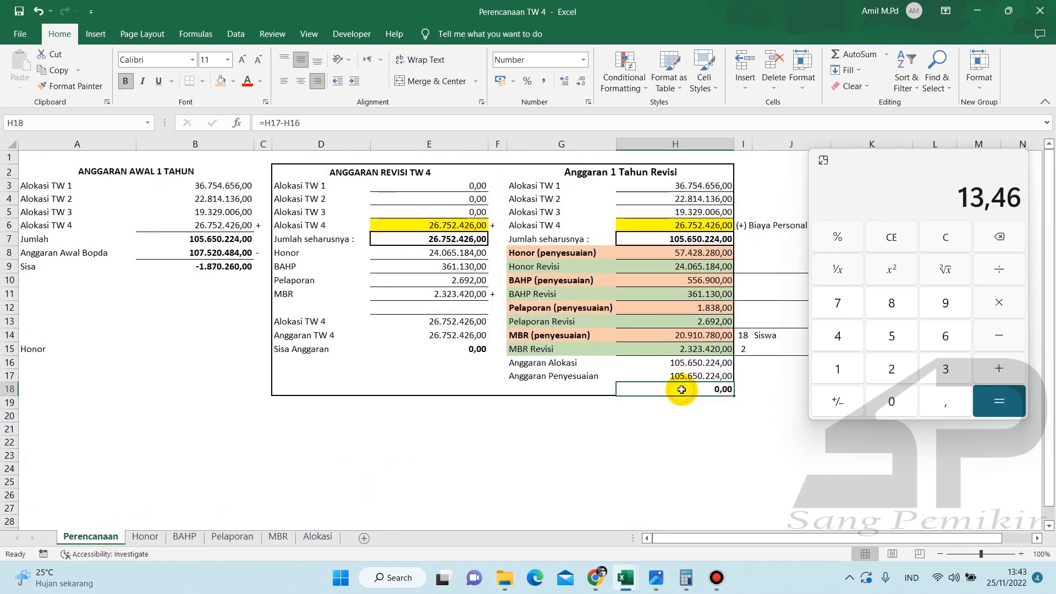
Step: Clear the Calculator and minimize it, and inspect the Honor Revisi amount on the Perencanaan sheet
{"action": "left_click", "coordinate": [822, 161]}
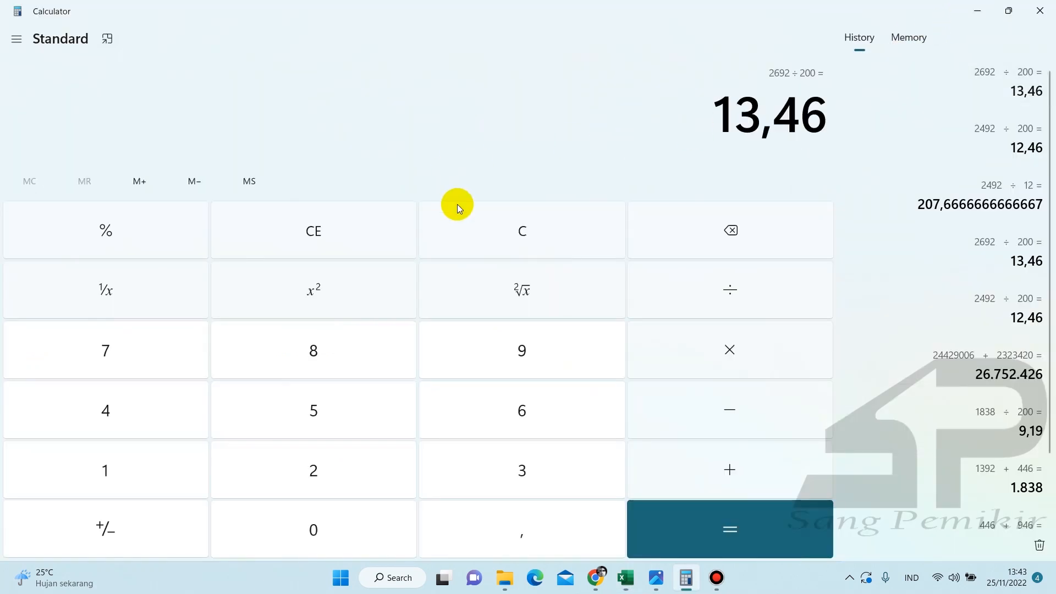
{"action": "left_click", "coordinate": [507, 230]}
{"action": "left_click", "coordinate": [976, 12]}
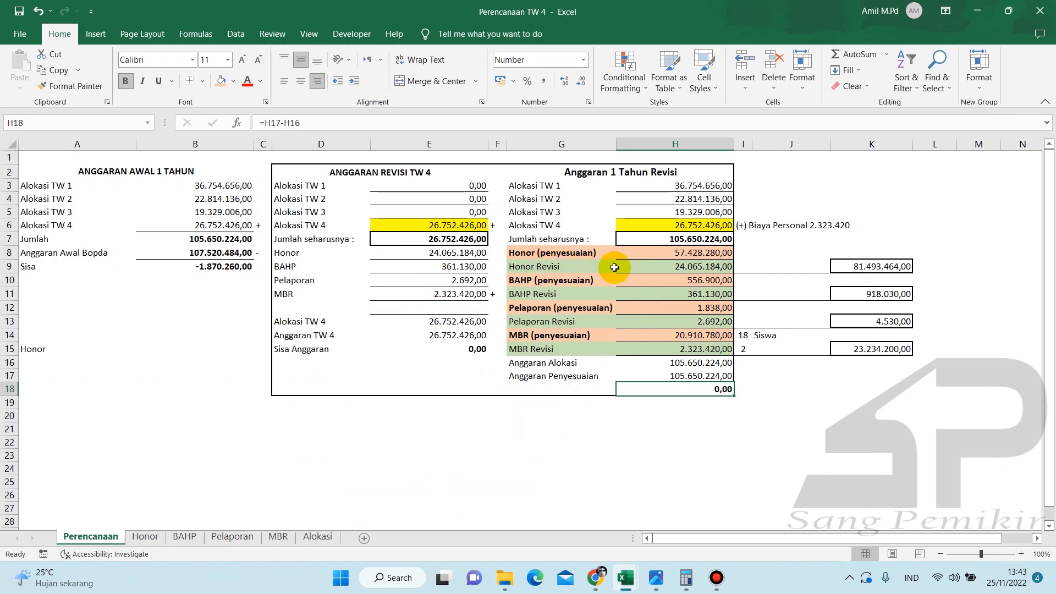
{"action": "left_click", "coordinate": [648, 268]}
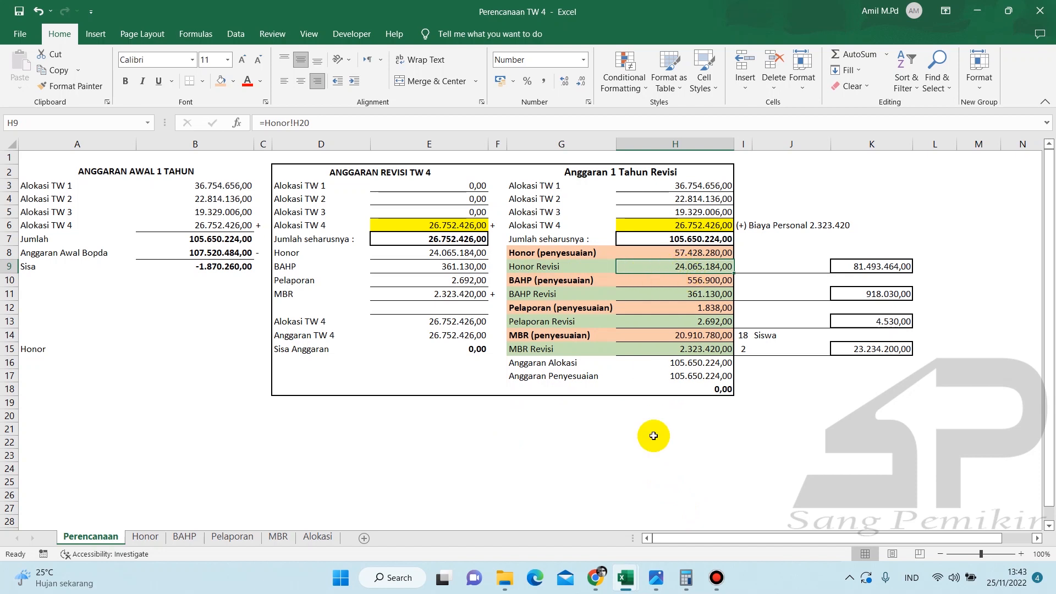
Step: Switch to the SIPKS Kegiatan Revisi page in Chrome and add the four GTY employees listed directly below the PTT entries to the SDM table
{"action": "left_click", "coordinate": [596, 582]}
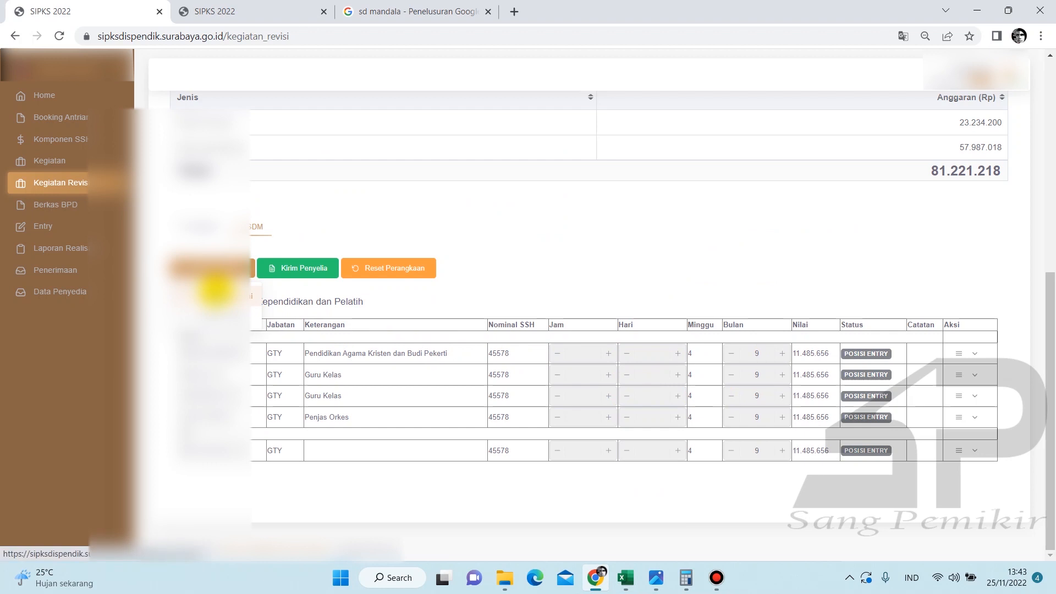
{"action": "left_click", "coordinate": [215, 291]}
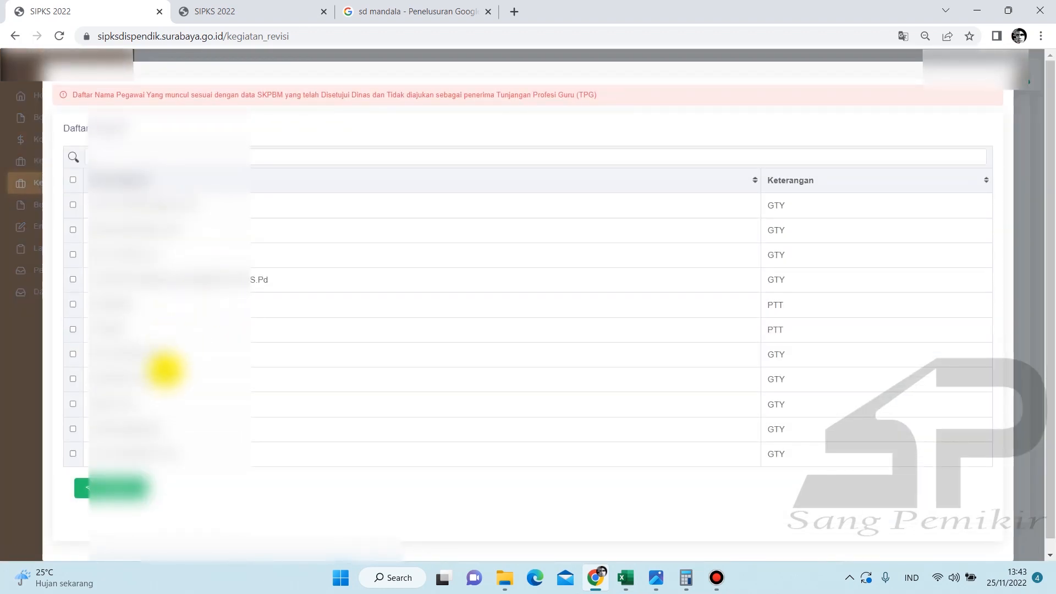
{"action": "left_click", "coordinate": [73, 429]}
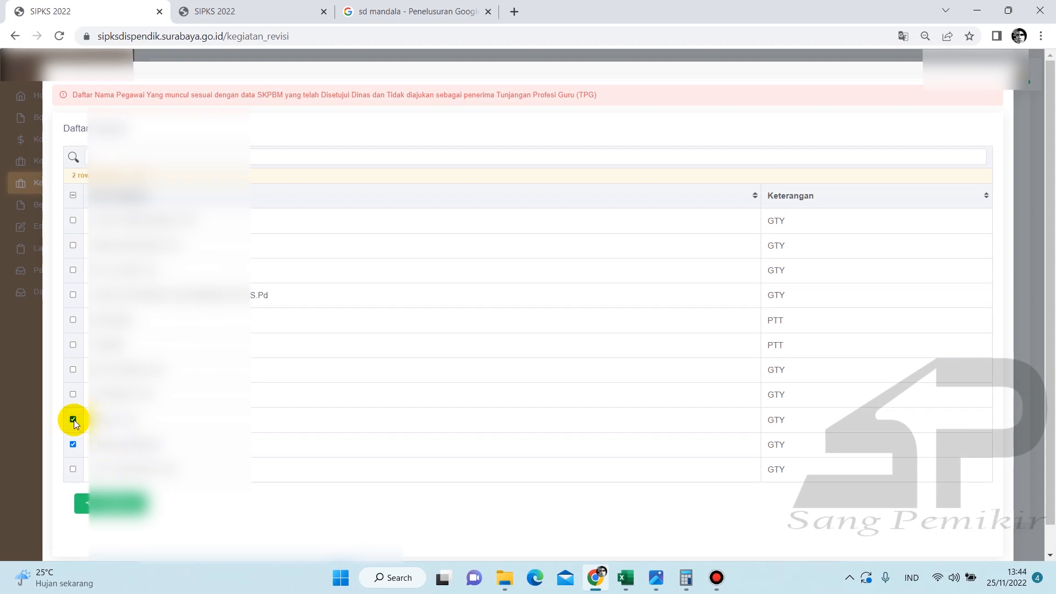
{"action": "left_click", "coordinate": [72, 393]}
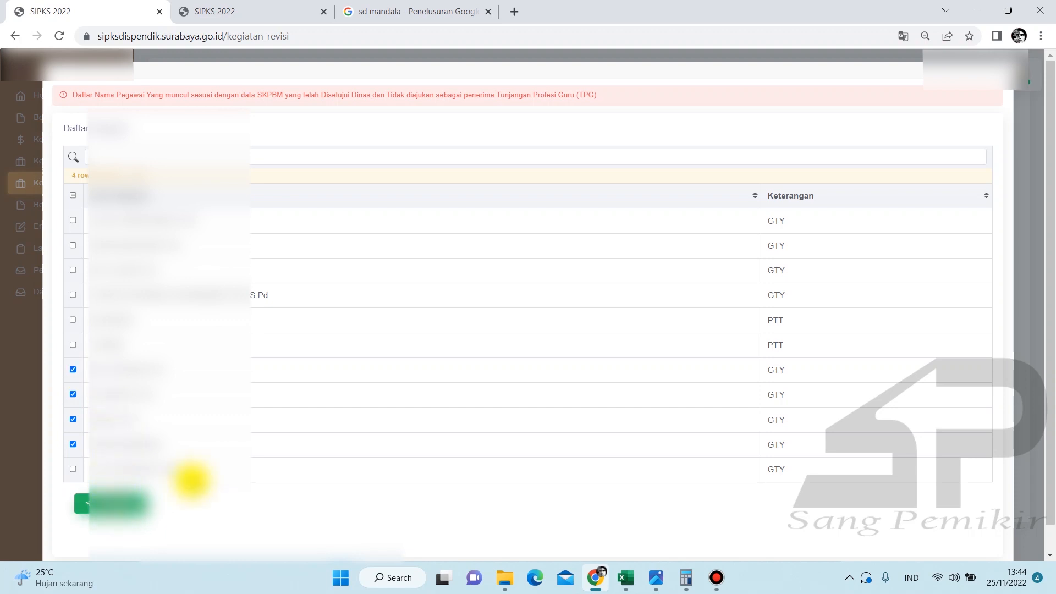
{"action": "left_click", "coordinate": [134, 503]}
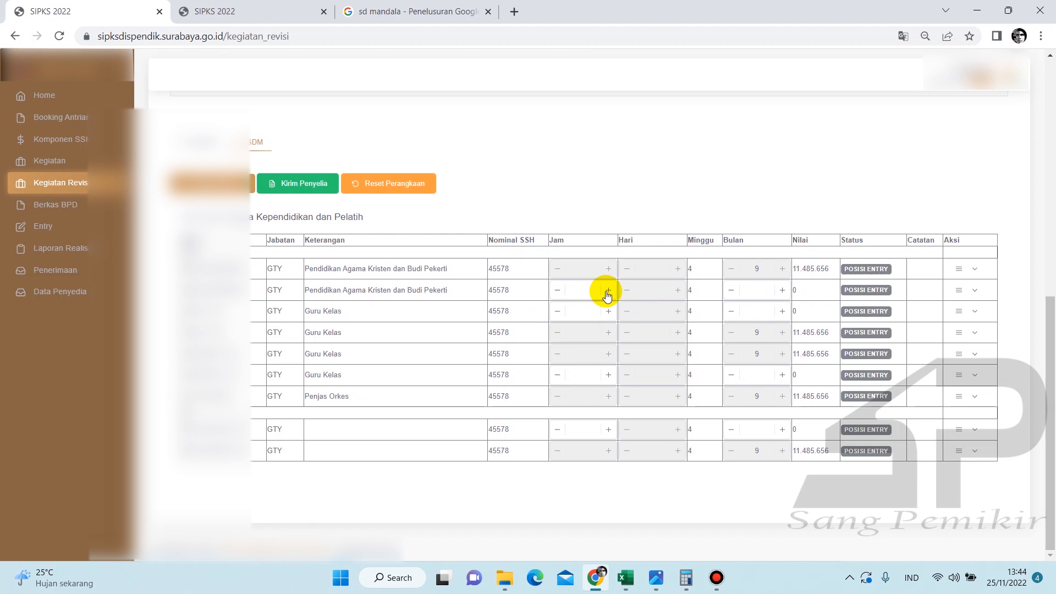
Step: Switch to the Perencanaan TW 4 workbook in Excel and look up the hours per employee in the Honor Revisi table
{"action": "left_click", "coordinate": [629, 579]}
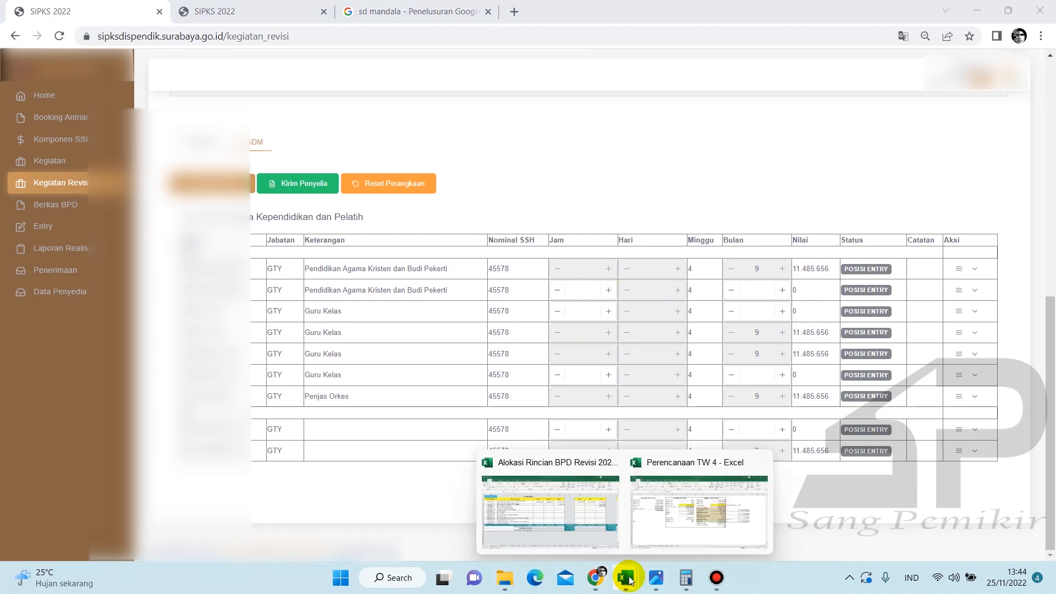
{"action": "left_click", "coordinate": [633, 485]}
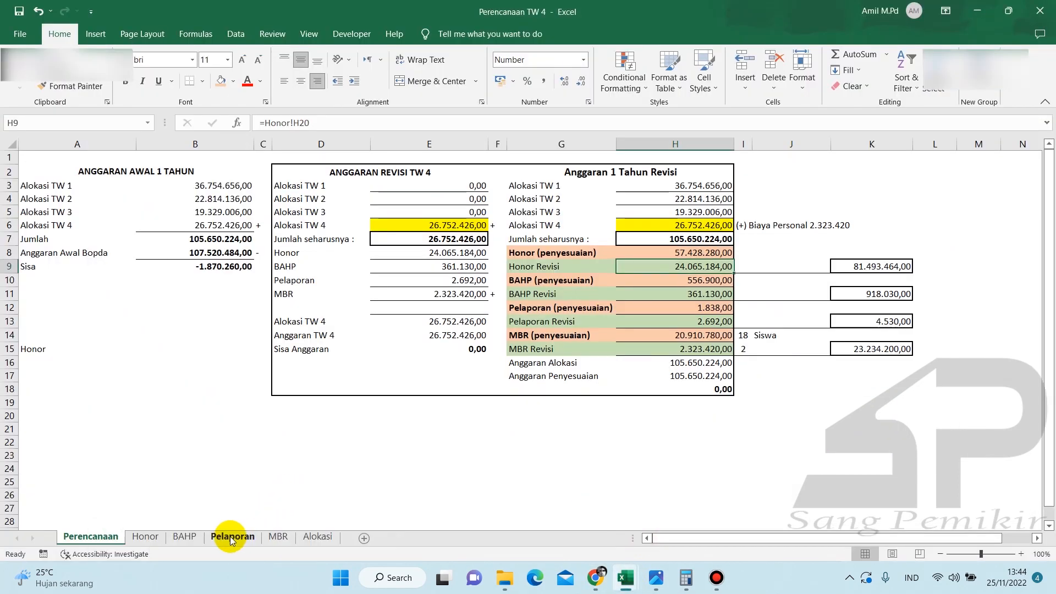
{"action": "left_click", "coordinate": [146, 537]}
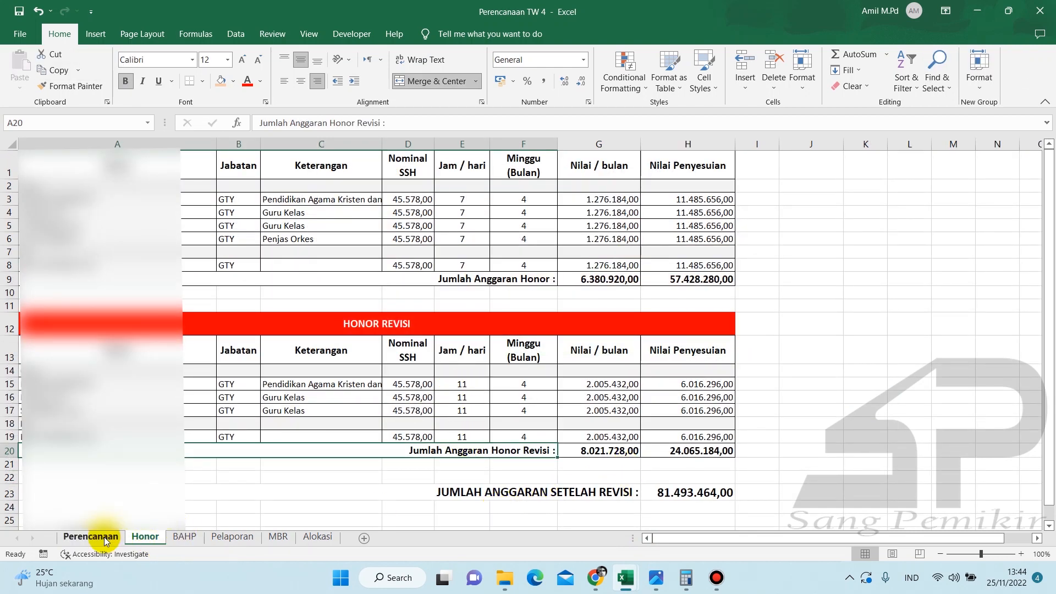
Step: Back in SIPKS in Chrome, set the new Pendidikan Agama Kristen dan Budi Pekerti entry to 11 Jam and 3 Bulan, and save it
{"action": "left_click", "coordinate": [593, 573]}
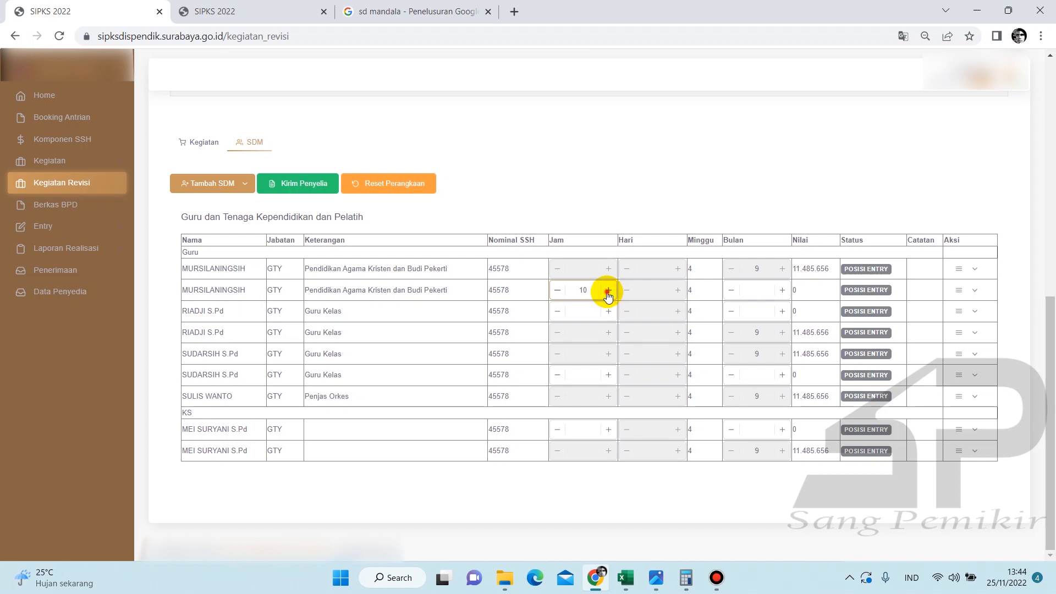
{"action": "left_click", "coordinate": [782, 290]}
{"action": "left_click", "coordinate": [783, 290]}
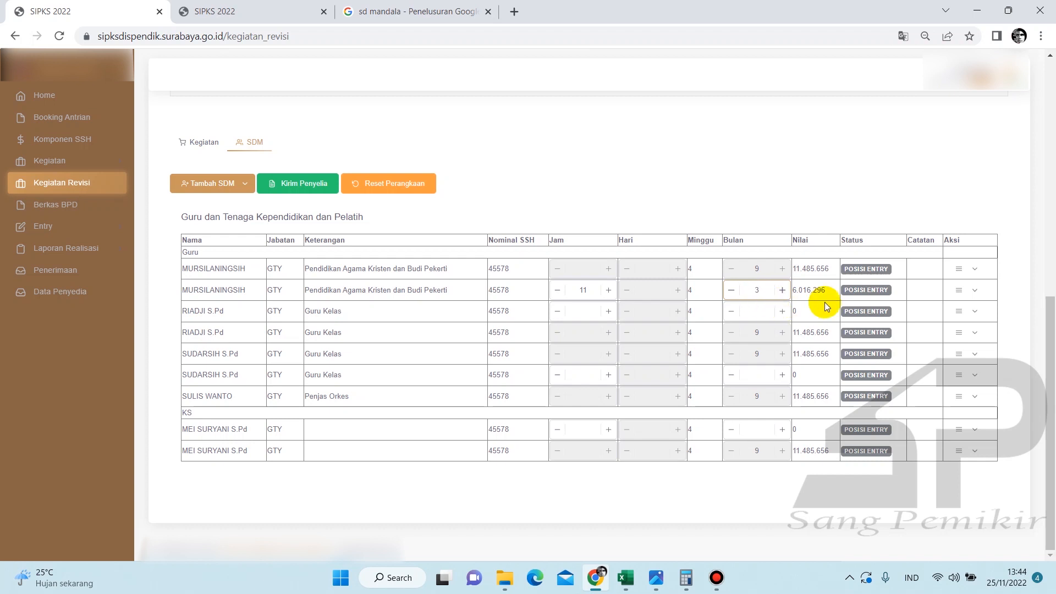
{"action": "left_click", "coordinate": [958, 290]}
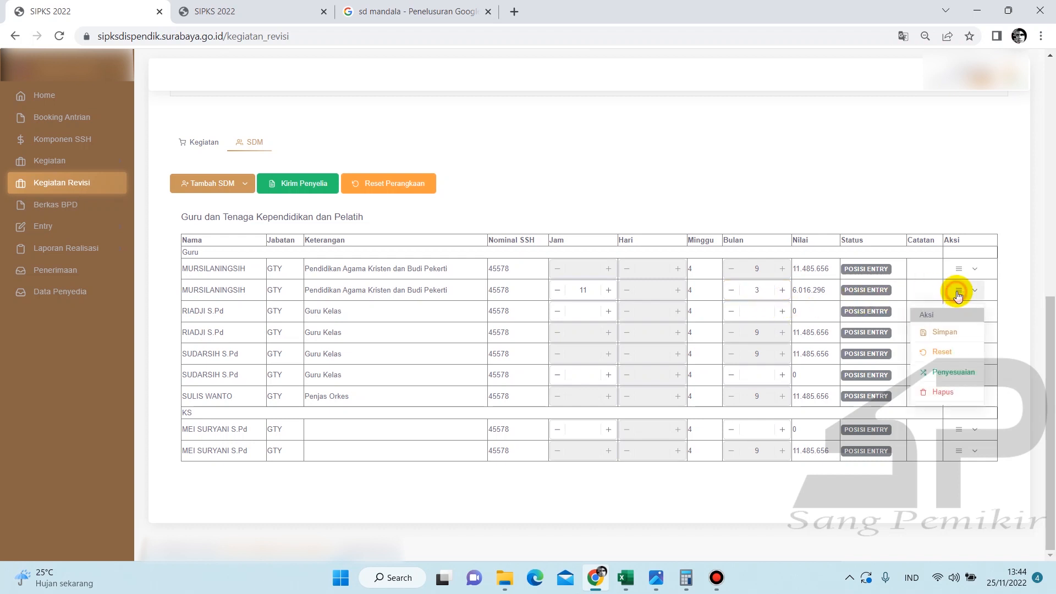
{"action": "left_click", "coordinate": [948, 333]}
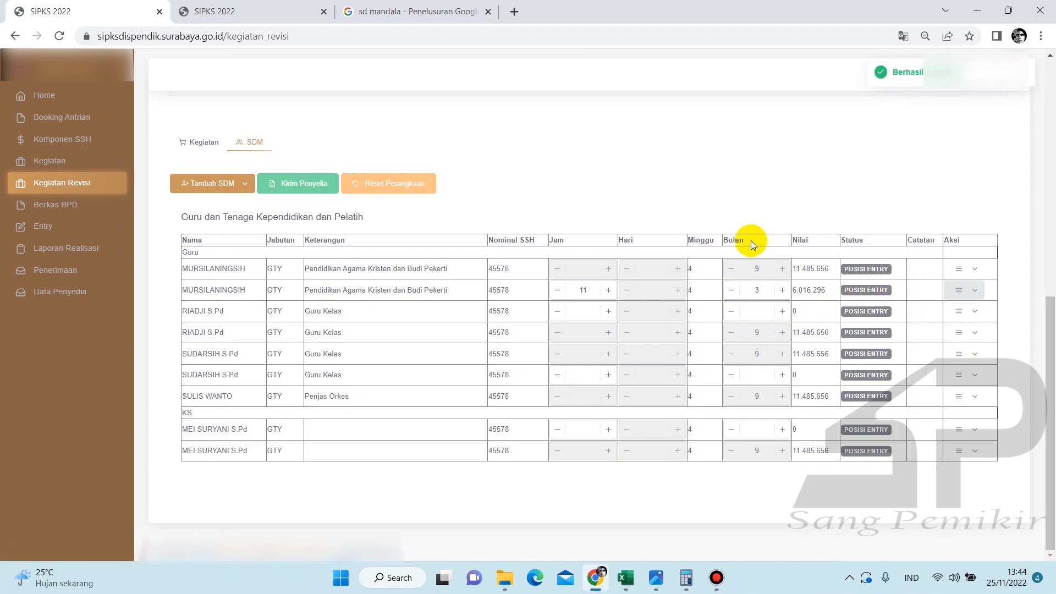
Step: Set the first new Guru Kelas entry to 11 Jam and 3 Bulan, and save it
{"action": "left_click", "coordinate": [608, 311]}
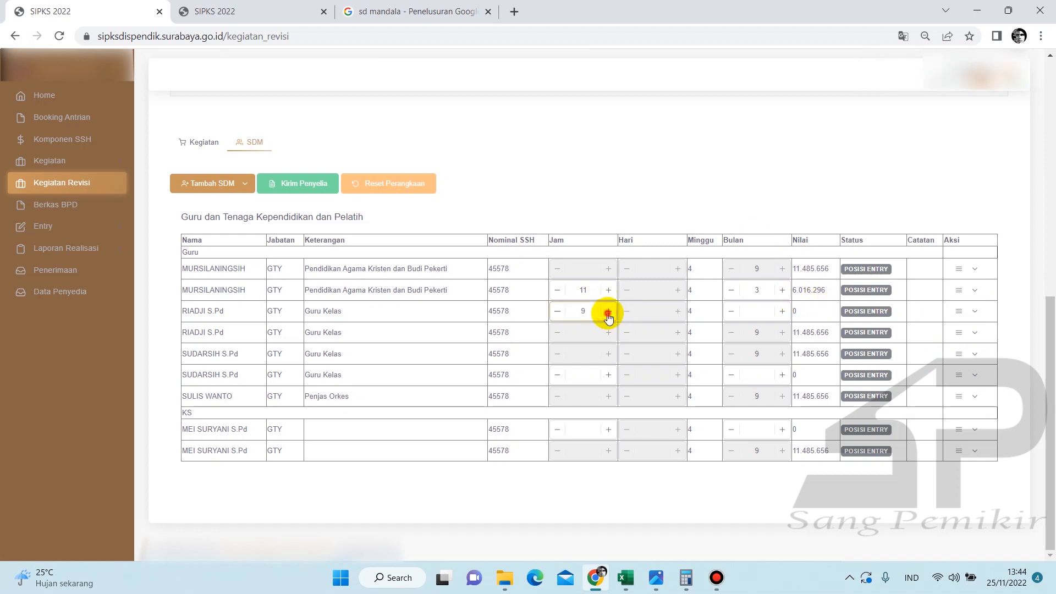
{"action": "left_click", "coordinate": [781, 312]}
{"action": "left_click", "coordinate": [781, 313]}
{"action": "left_click", "coordinate": [978, 312]}
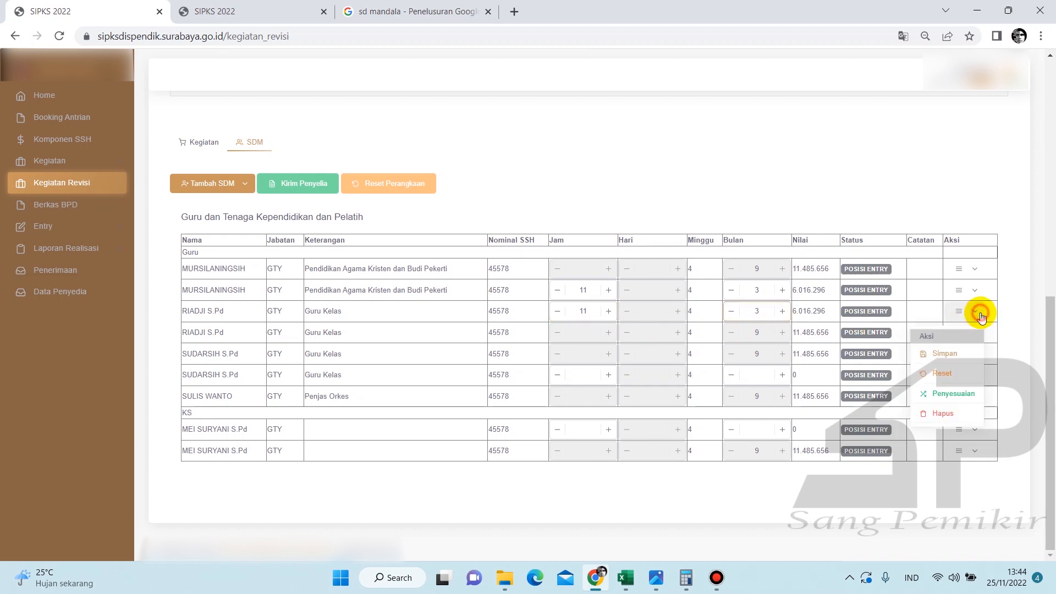
{"action": "left_click", "coordinate": [959, 353]}
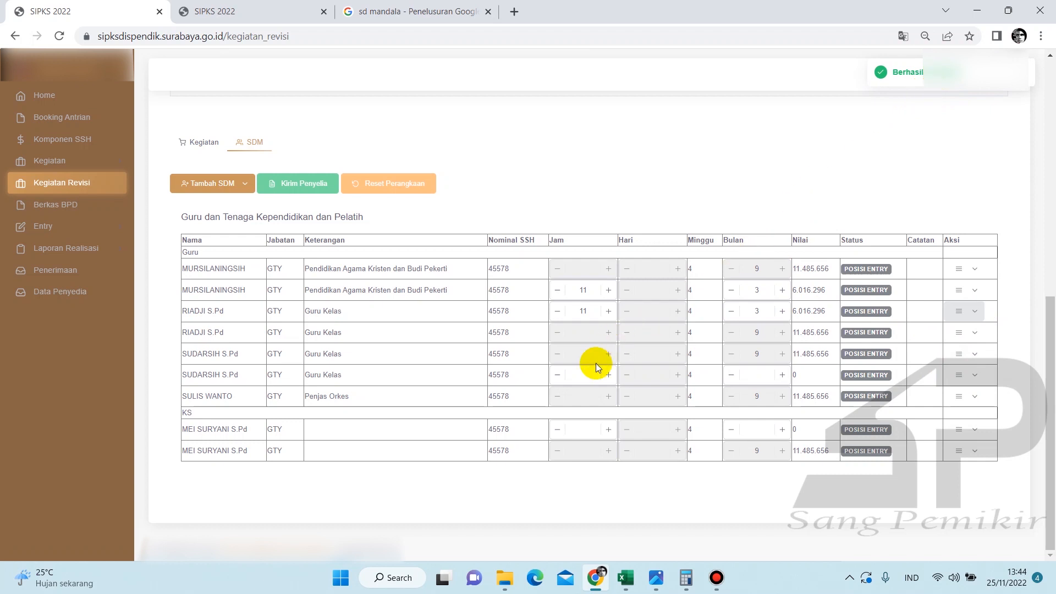
Step: Set the second new Guru Kelas entry to 11 Jam and 3 Bulan, and save it
{"action": "left_click", "coordinate": [607, 376]}
{"action": "left_click", "coordinate": [608, 376]}
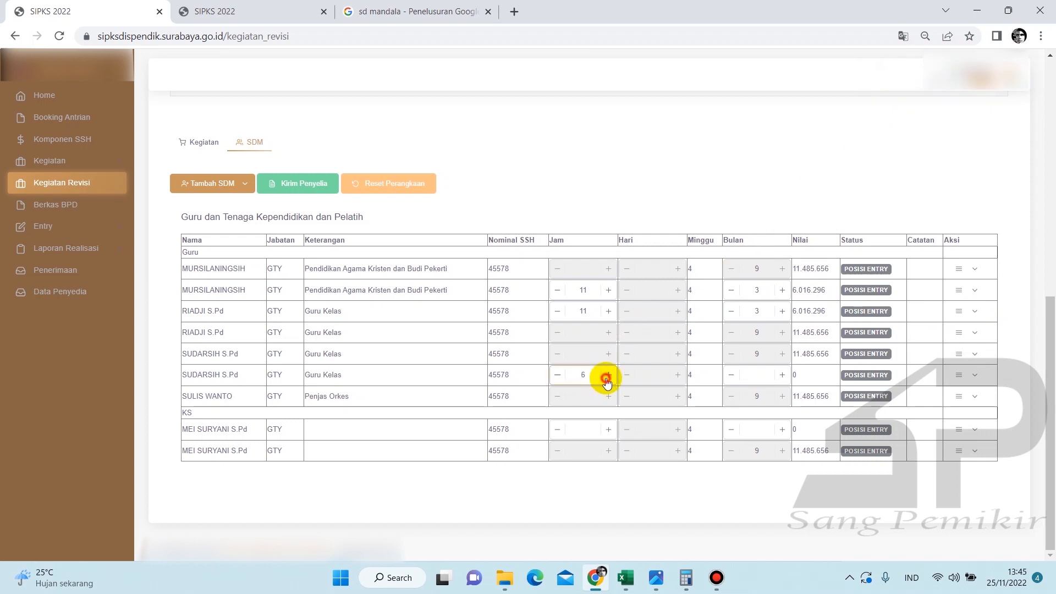
{"action": "left_click", "coordinate": [782, 376]}
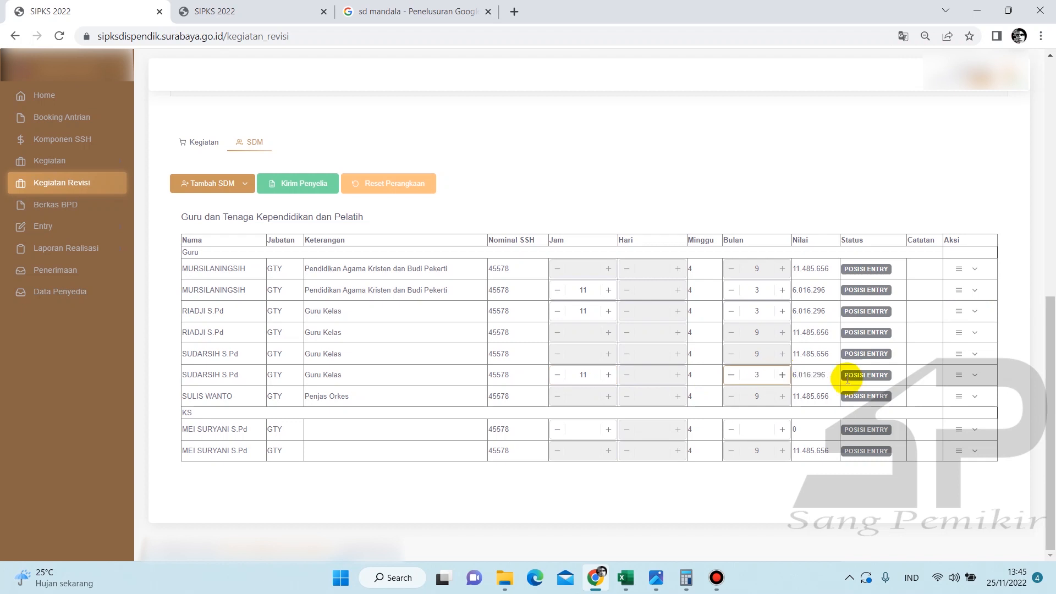
{"action": "left_click", "coordinate": [963, 376]}
{"action": "left_click", "coordinate": [947, 292]}
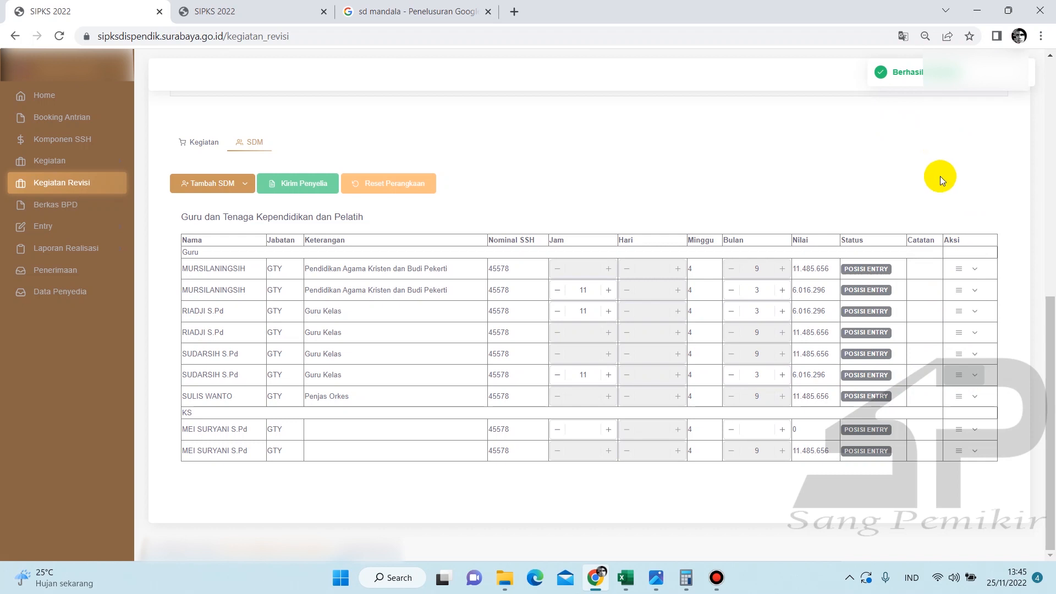
Step: Set the new entry in the KS group to 11 Jam and 3 Bulan, and save it
{"action": "left_click", "coordinate": [608, 430]}
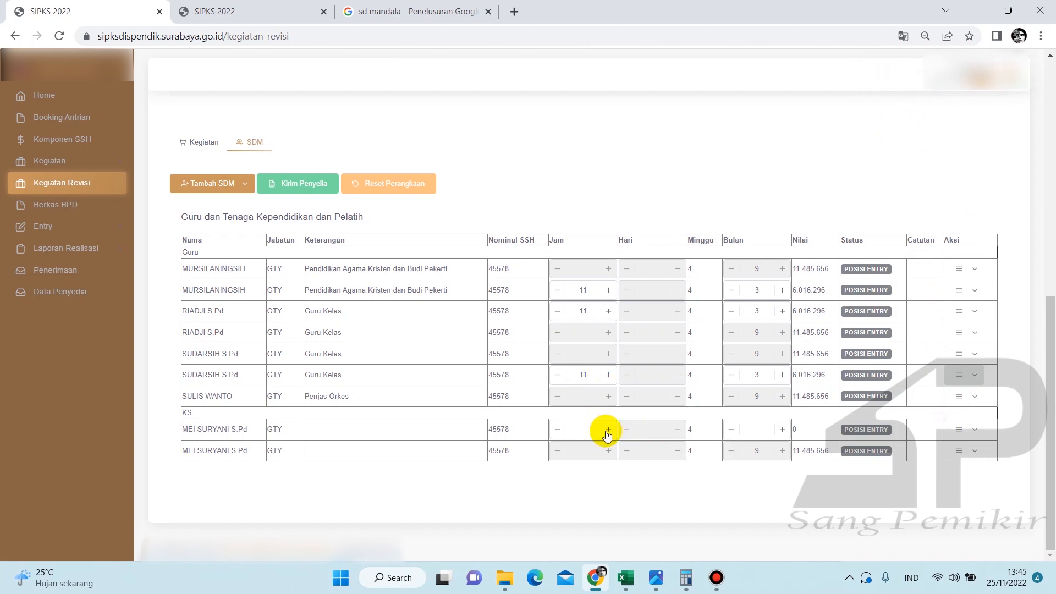
{"action": "left_click", "coordinate": [607, 429]}
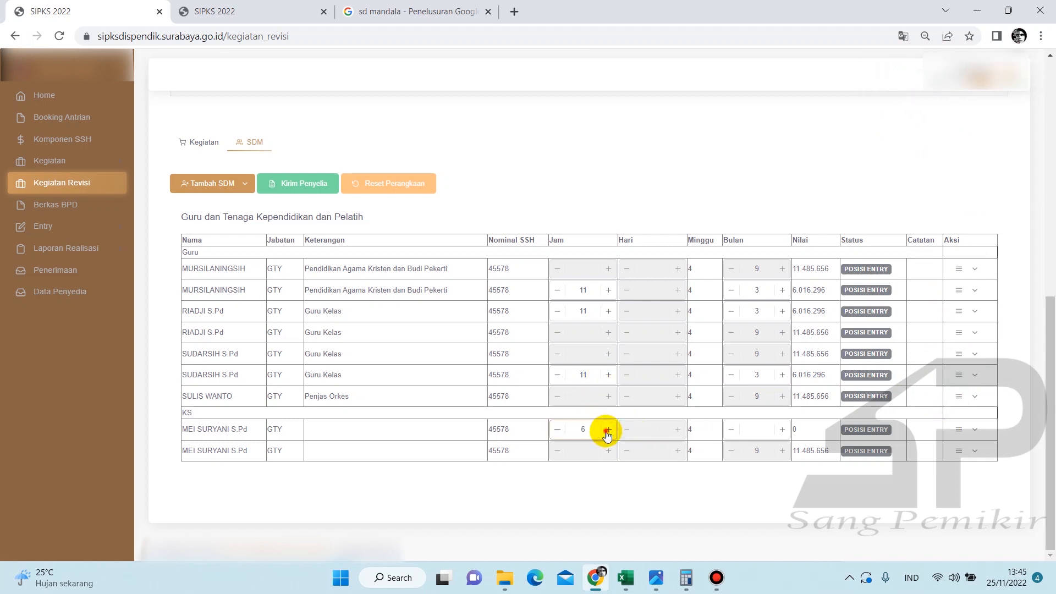
{"action": "left_click", "coordinate": [608, 431]}
{"action": "left_click", "coordinate": [781, 429]}
{"action": "left_click", "coordinate": [782, 429]}
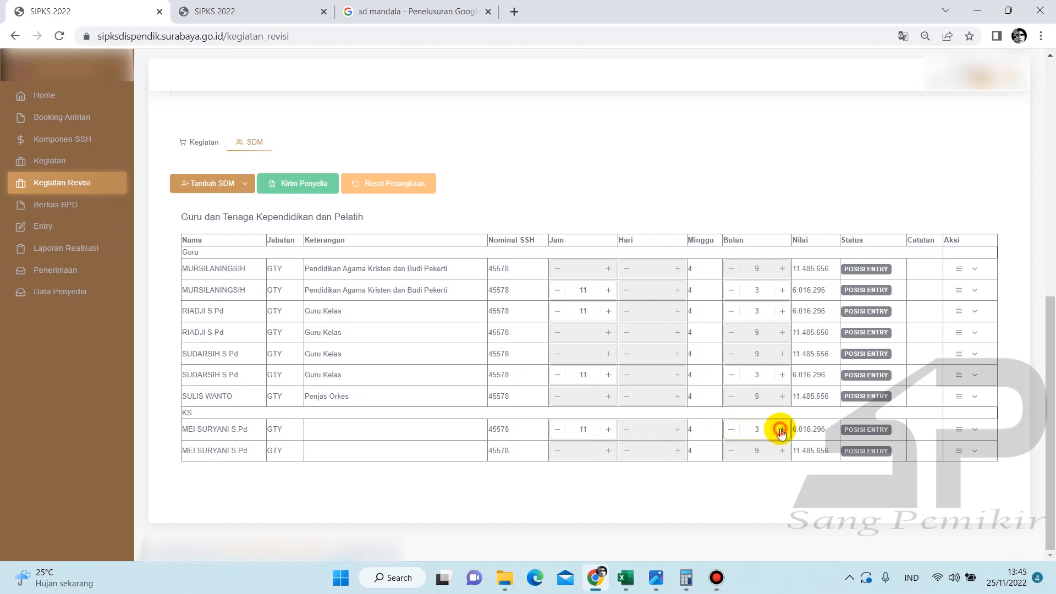
{"action": "left_click", "coordinate": [976, 429]}
{"action": "left_click", "coordinate": [949, 345]}
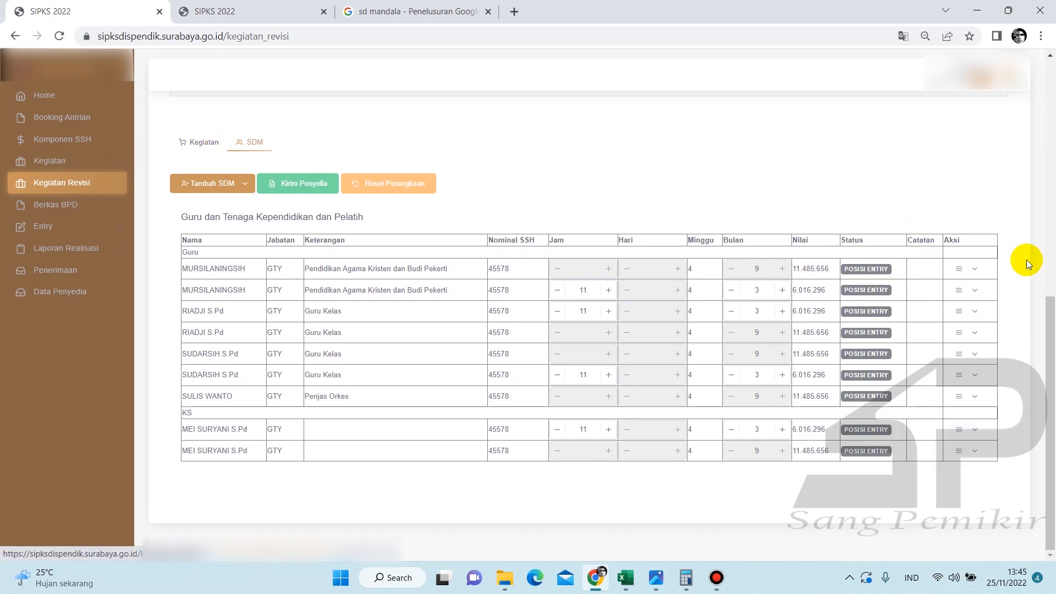
Step: Close the second SIPKS tab and reload the Kegiatan Revisi page to compare the Pagu Sekolah and Detail Kegiatan totals
{"action": "scroll", "coordinate": [984, 245], "scroll_direction": "up", "scroll_amount": 3}
{"action": "scroll", "coordinate": [880, 228], "scroll_direction": "up", "scroll_amount": 1}
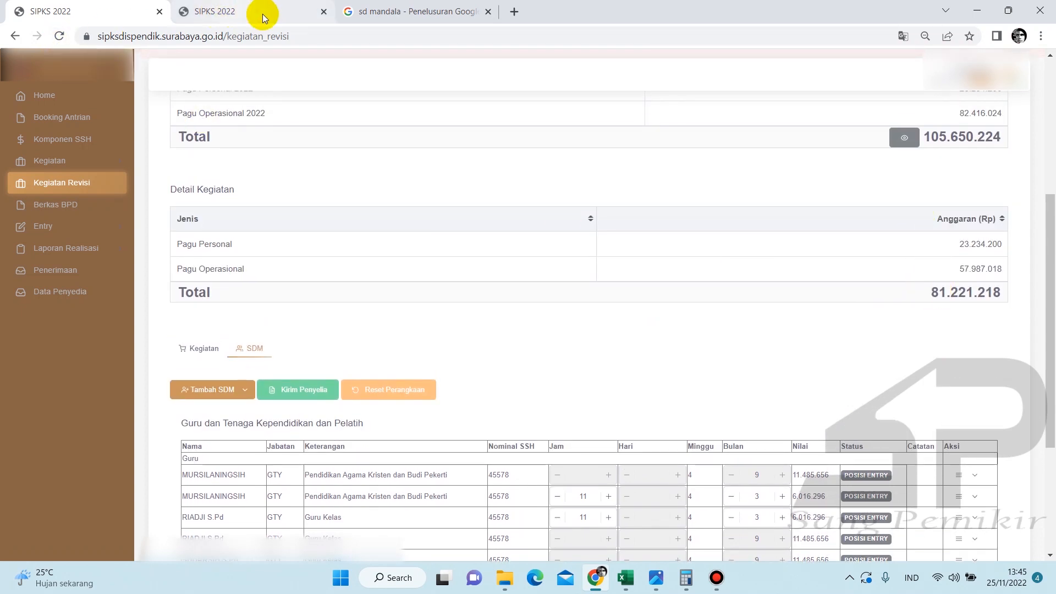
{"action": "left_click", "coordinate": [324, 11]}
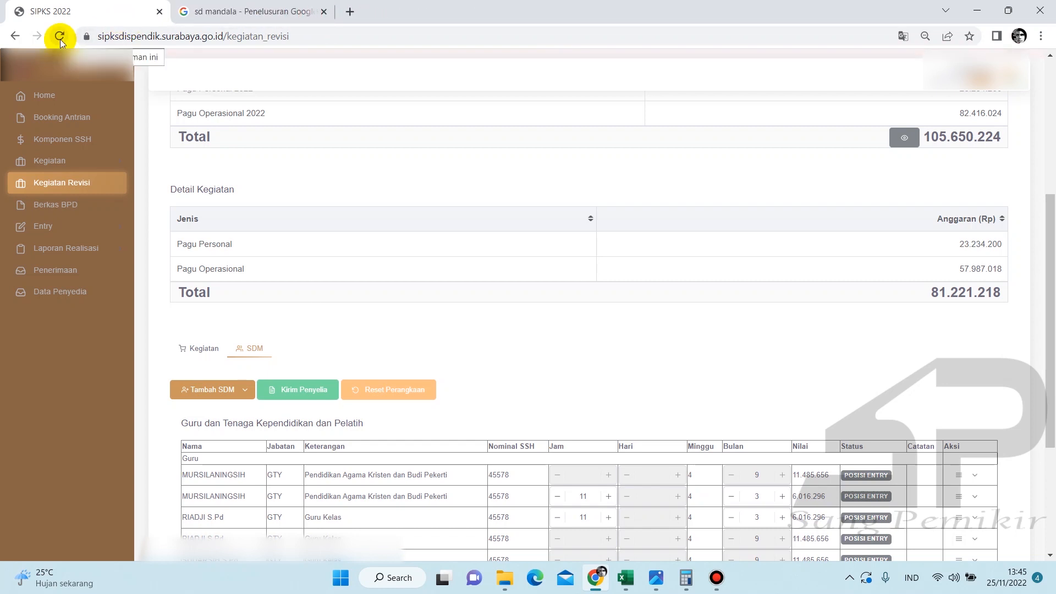
{"action": "left_click", "coordinate": [59, 37]}
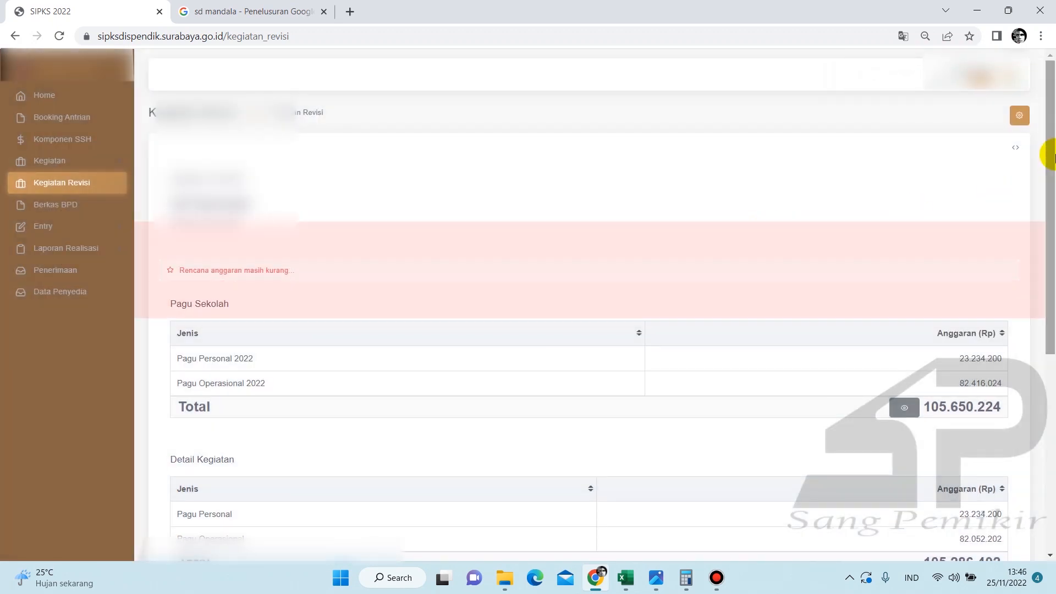
{"action": "left_click_drag", "start_coordinate": [1052, 157], "coordinate": [1052, 314]}
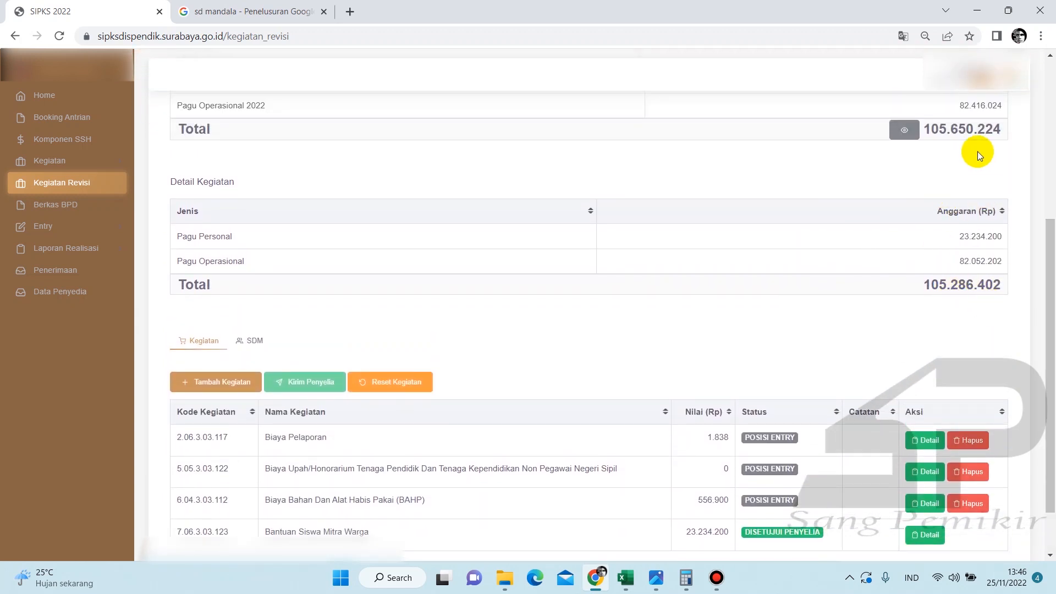
Step: Switch to Calculator, clear its history and keep it on top of the SIPKS page in compact size, clear of the two totals
{"action": "left_click", "coordinate": [685, 577]}
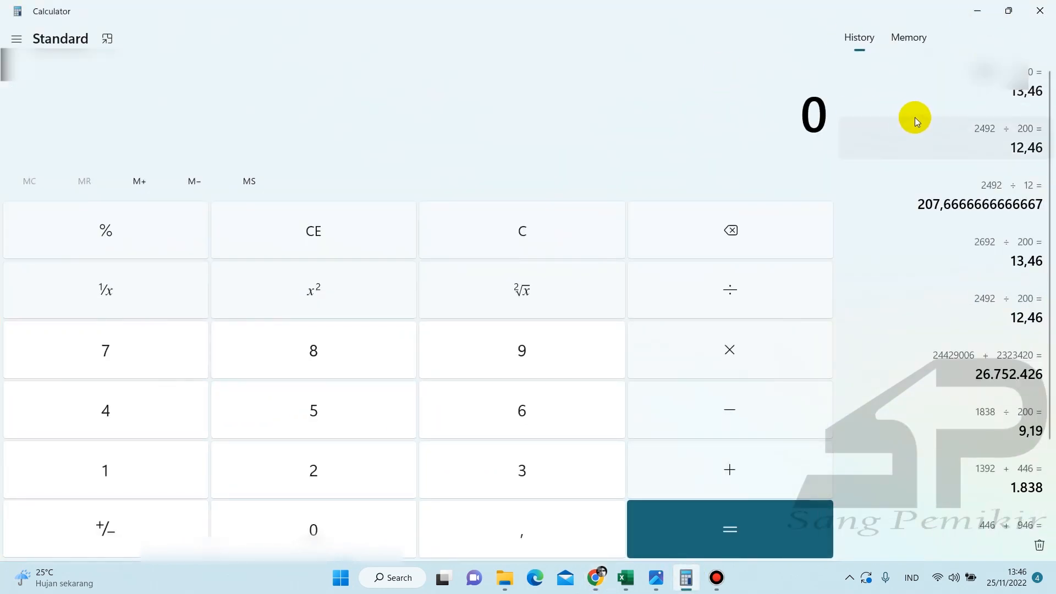
{"action": "left_click", "coordinate": [1039, 544]}
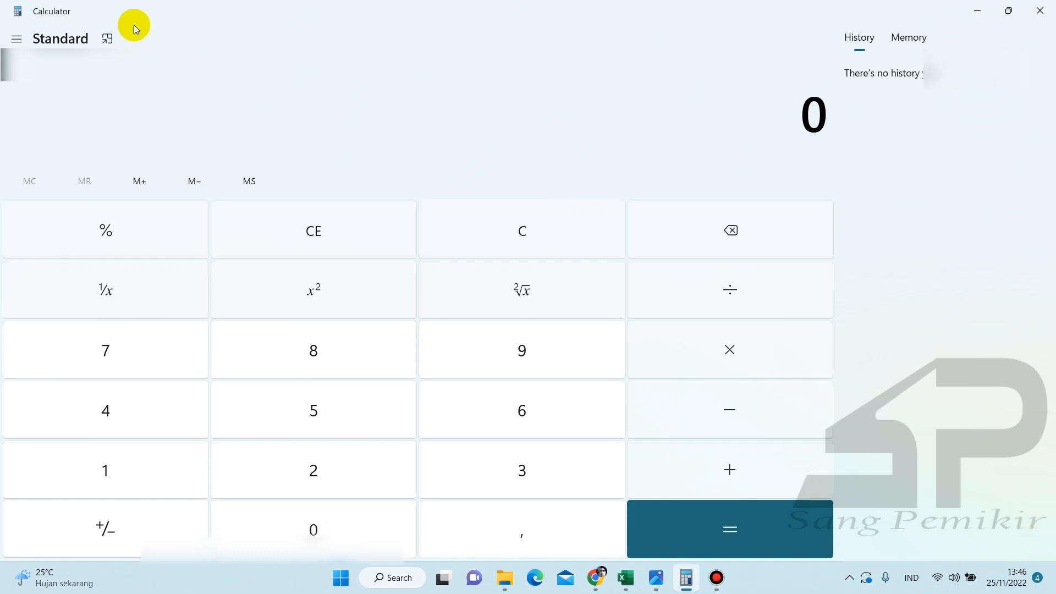
{"action": "left_click", "coordinate": [111, 38]}
{"action": "left_click_drag", "start_coordinate": [877, 38], "coordinate": [544, 97]}
Step: Calculate the remaining budget by subtracting the Detail Kegiatan total 105286402 from the Pagu Sekolah total 105650224
{"action": "left_click", "coordinate": [510, 299]}
{"action": "left_click", "coordinate": [564, 332]}
{"action": "left_click", "coordinate": [565, 268]}
{"action": "left_click", "coordinate": [618, 267]}
{"action": "left_click", "coordinate": [568, 270]}
{"action": "left_click", "coordinate": [563, 332]}
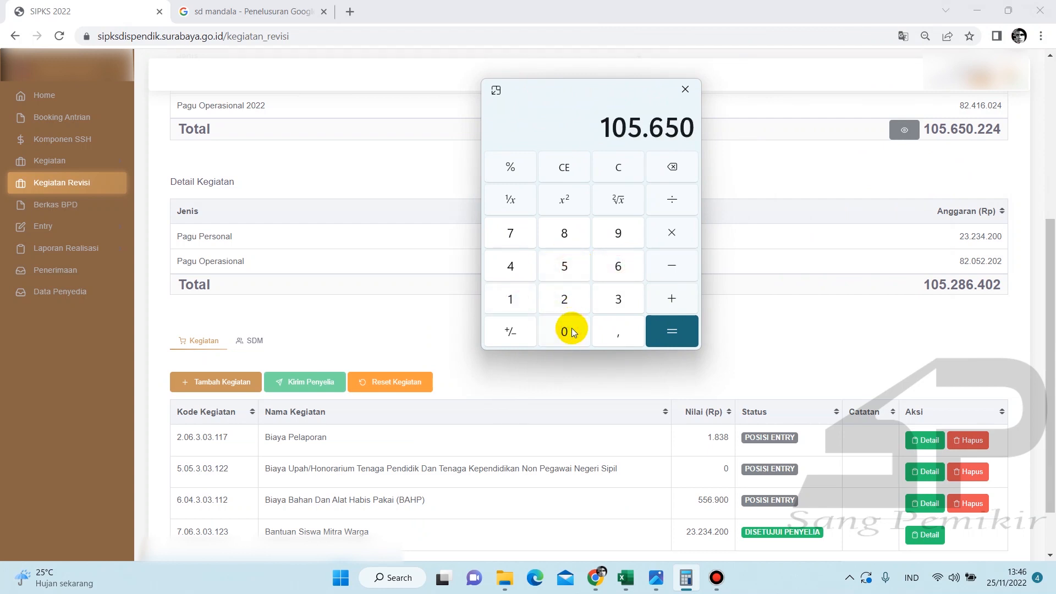
{"action": "double_click", "coordinate": [567, 300]}
{"action": "left_click", "coordinate": [512, 266]}
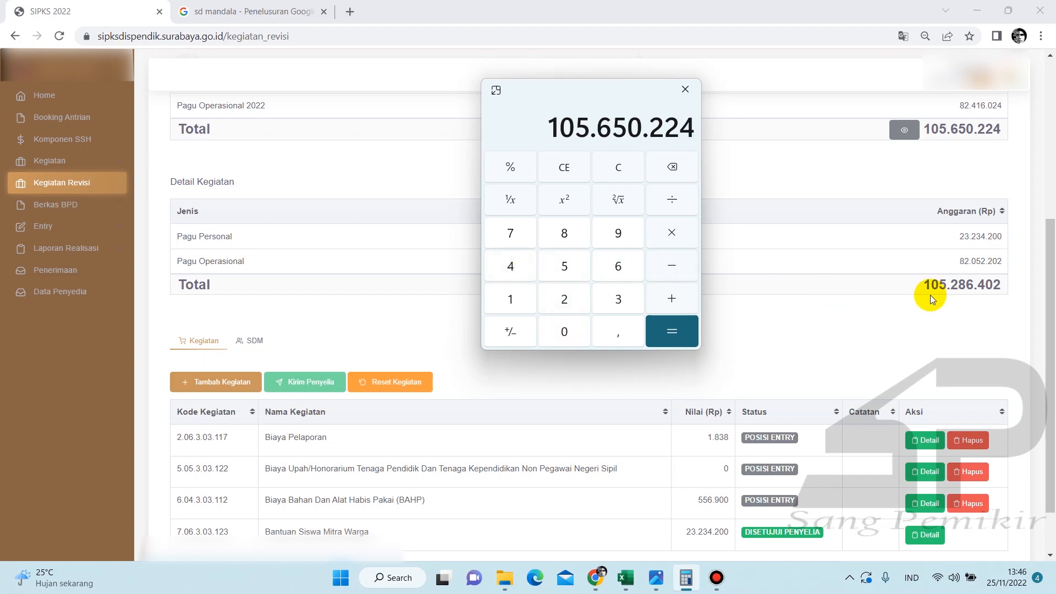
{"action": "left_click", "coordinate": [509, 298]}
{"action": "left_click", "coordinate": [556, 334]}
{"action": "left_click", "coordinate": [567, 270]}
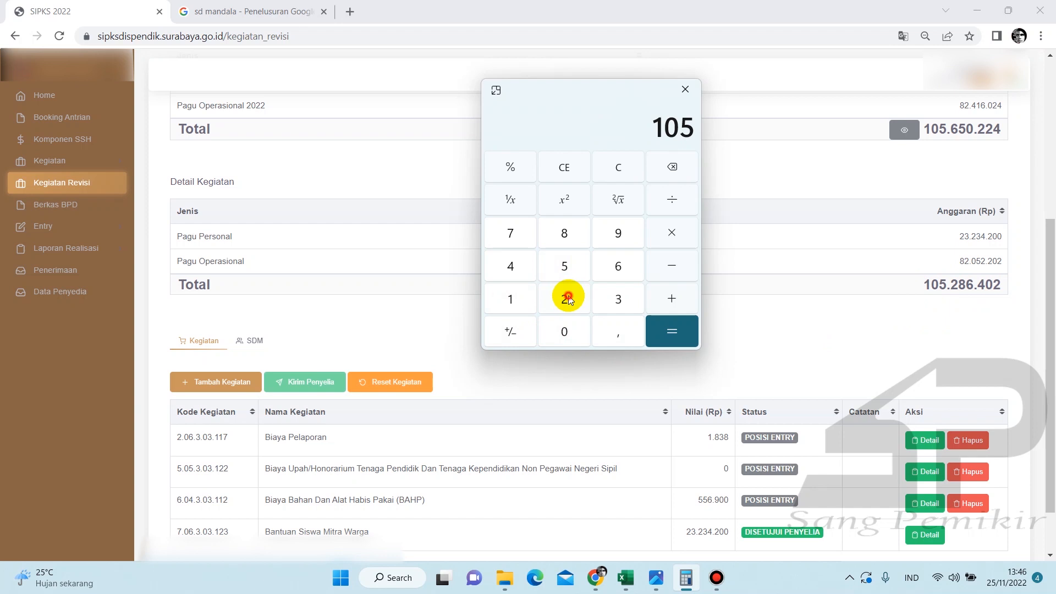
{"action": "left_click", "coordinate": [567, 297]}
{"action": "left_click", "coordinate": [564, 244]}
{"action": "left_click", "coordinate": [616, 266]}
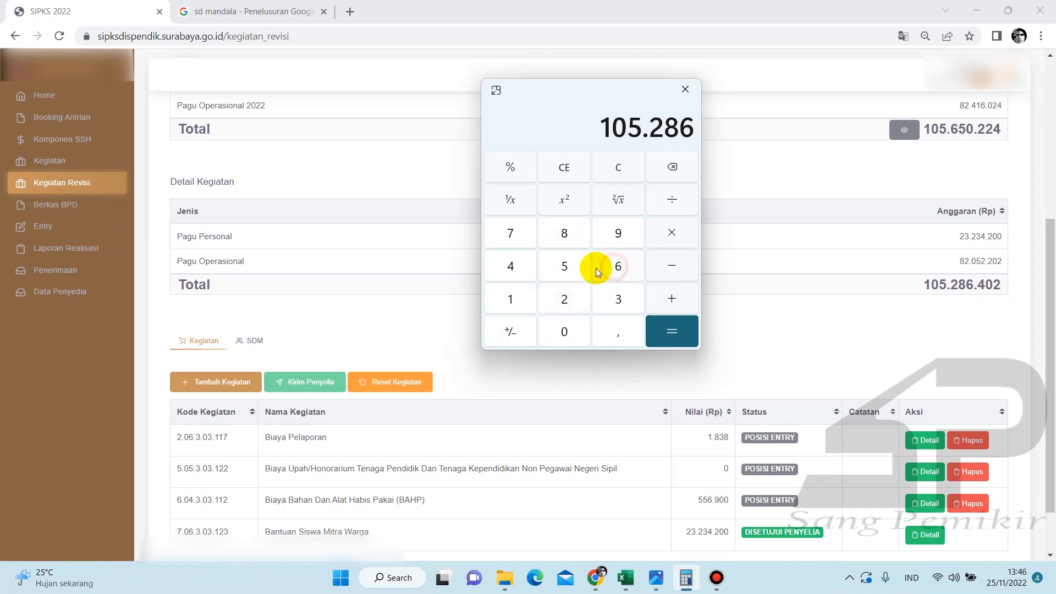
{"action": "left_click", "coordinate": [516, 269]}
{"action": "left_click", "coordinate": [561, 329]}
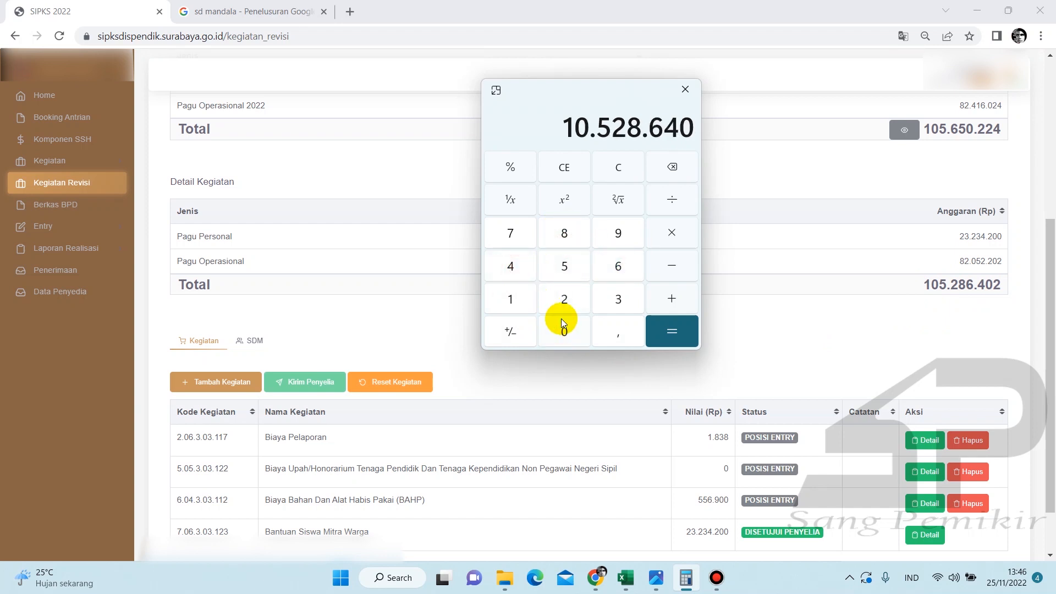
{"action": "left_click", "coordinate": [563, 307]}
{"action": "left_click", "coordinate": [669, 331]}
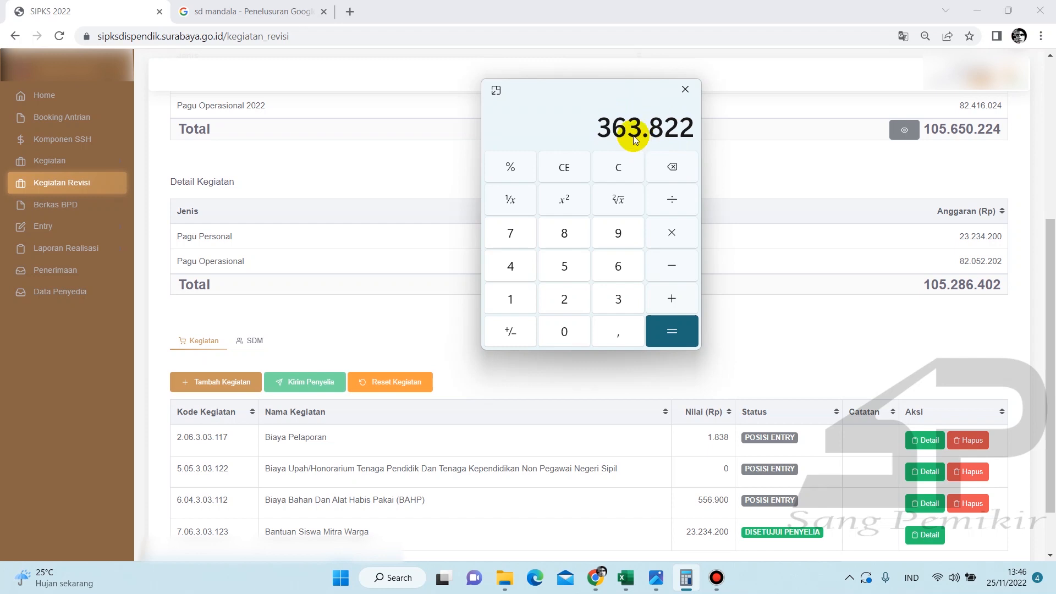
Step: Return Calculator to its full view and minimize it
{"action": "left_click", "coordinate": [747, 166]}
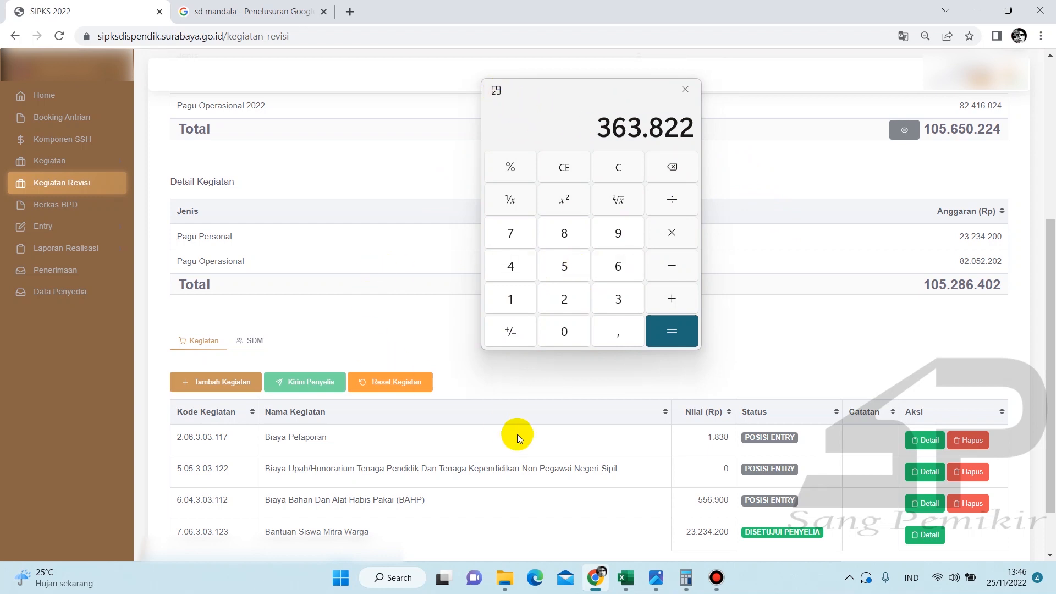
{"action": "left_click", "coordinate": [683, 579]}
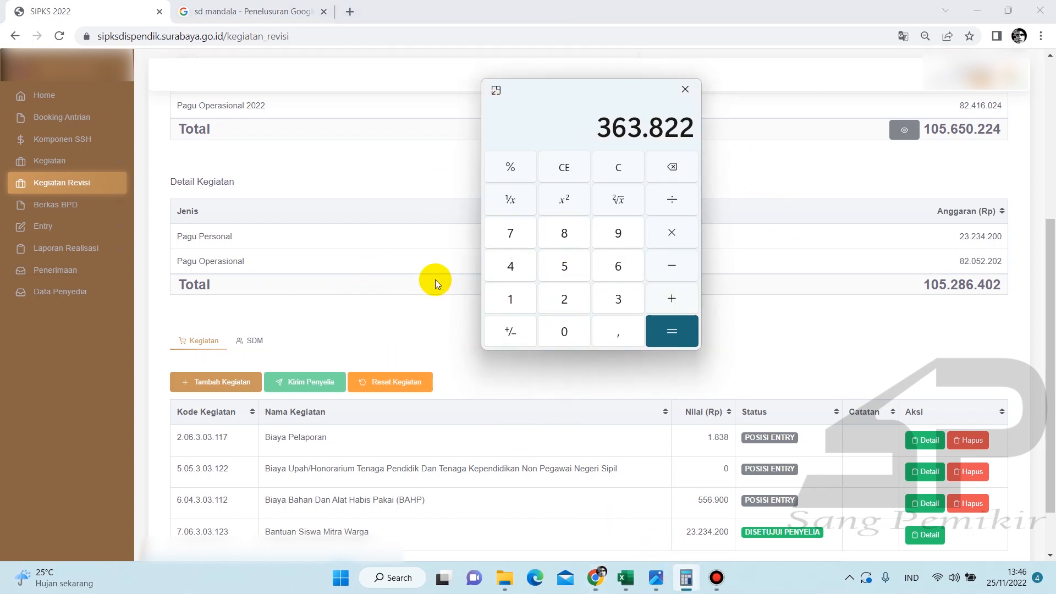
{"action": "left_click", "coordinate": [471, 276]}
{"action": "left_click", "coordinate": [496, 90]}
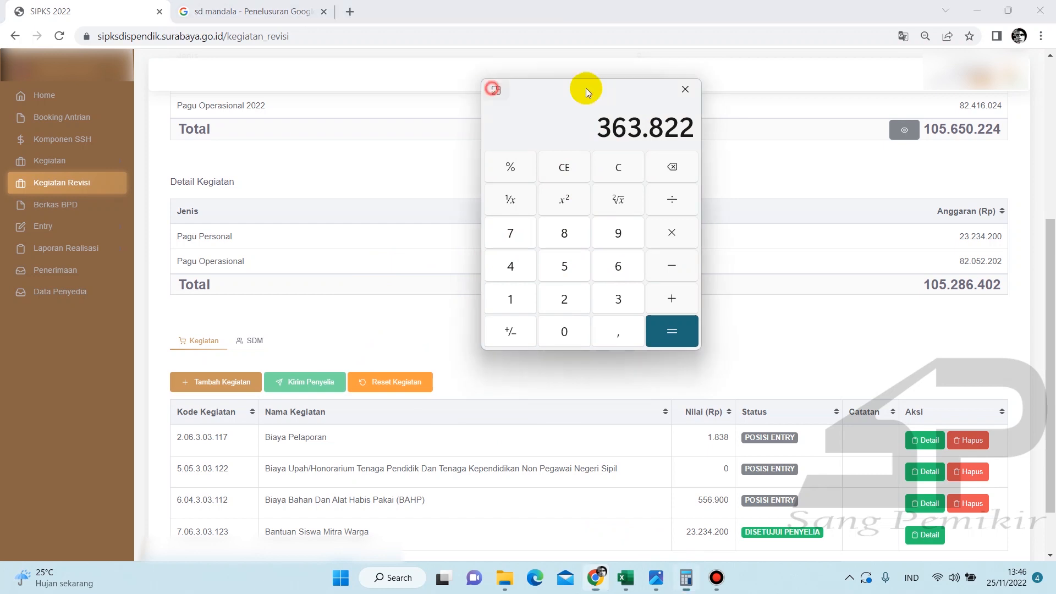
{"action": "left_click", "coordinate": [977, 13]}
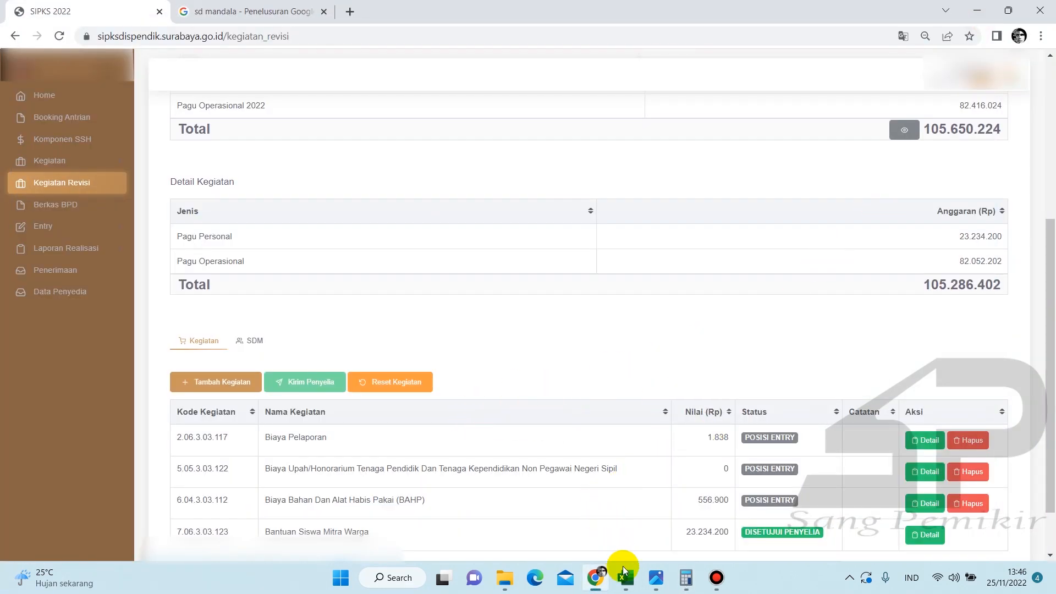
Step: Switch to the Perencanaan TW 4 workbook in Excel and review the revised item list on the BAHP sheet
{"action": "mouse_move", "coordinate": [624, 573]}
{"action": "left_click", "coordinate": [646, 537]}
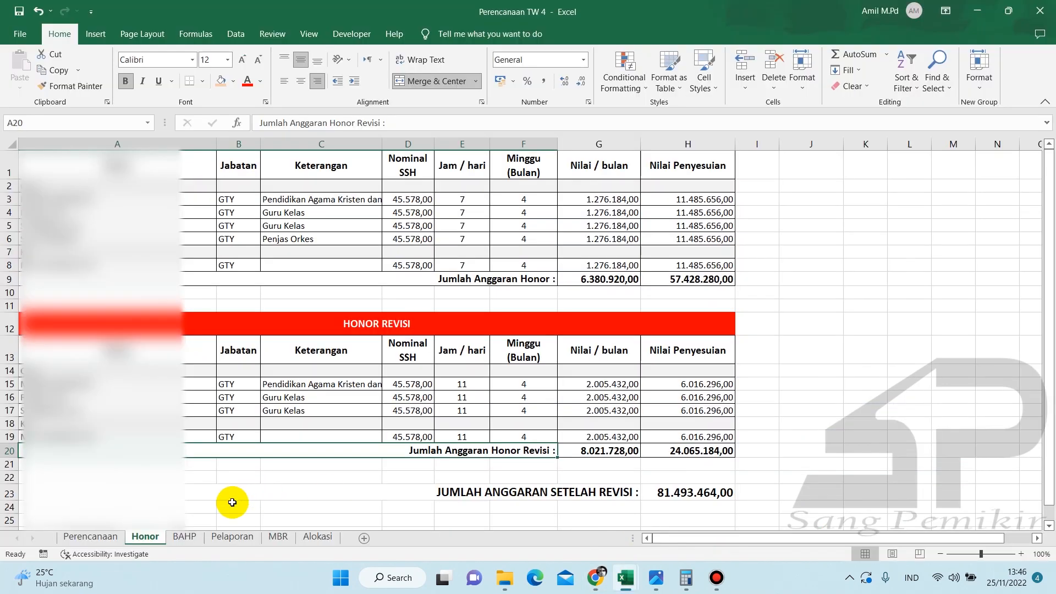
{"action": "left_click", "coordinate": [185, 537]}
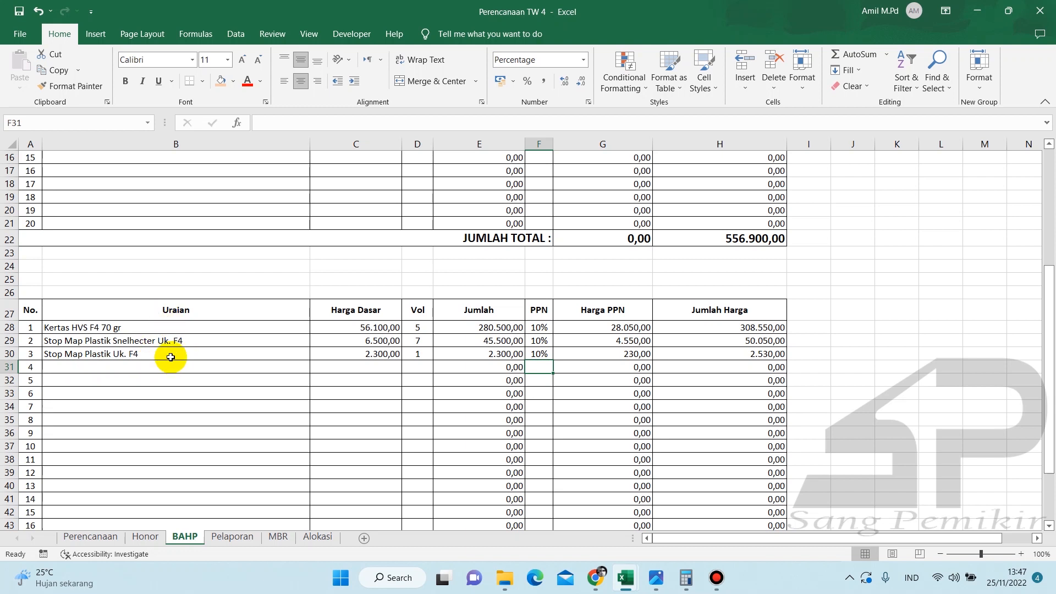
Step: Switch back to SIPKS in Chrome, open the details of Biaya Bahan Dan Alat Habis Pakai (BAHP) and locate Stop Map Plastik Uk. F4
{"action": "left_click", "coordinate": [597, 579]}
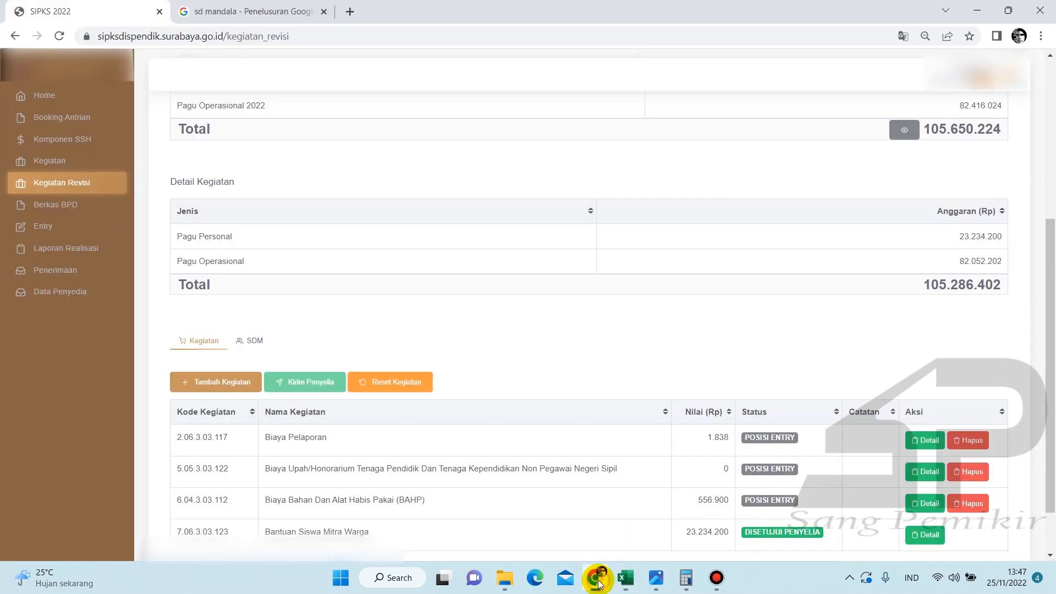
{"action": "scroll", "coordinate": [620, 434], "scroll_direction": "down", "scroll_amount": 1}
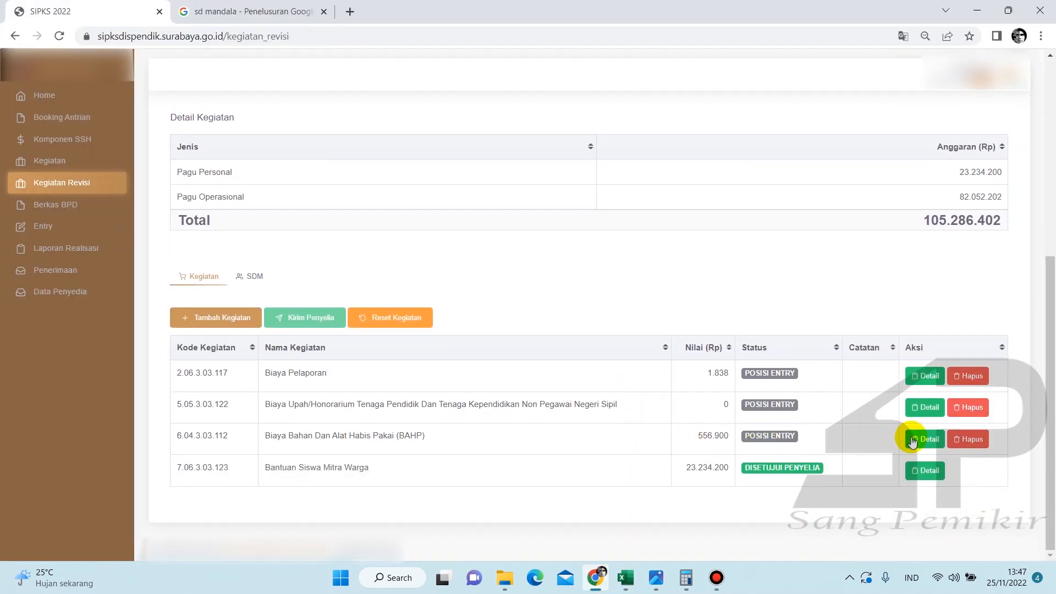
{"action": "left_click", "coordinate": [913, 440]}
{"action": "scroll", "coordinate": [490, 352], "scroll_direction": "down", "scroll_amount": 2}
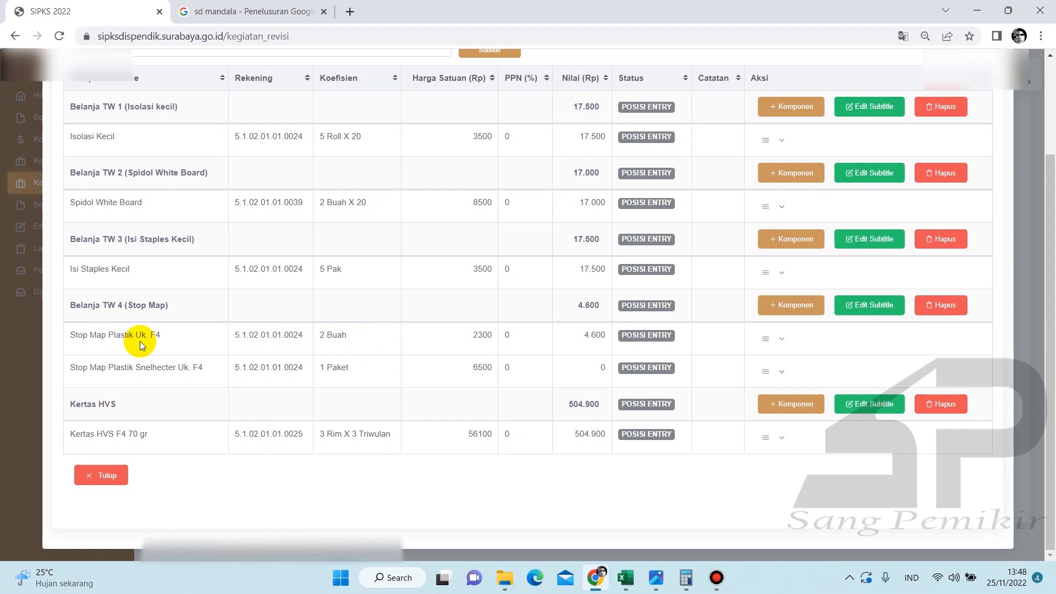
{"action": "left_click_drag", "start_coordinate": [130, 337], "coordinate": [89, 337]}
Step: Switch to the Perencanaan TW 4 workbook in Excel and look up the price and volume of Stop Map Plastik Uk. F4
{"action": "mouse_move", "coordinate": [624, 575]}
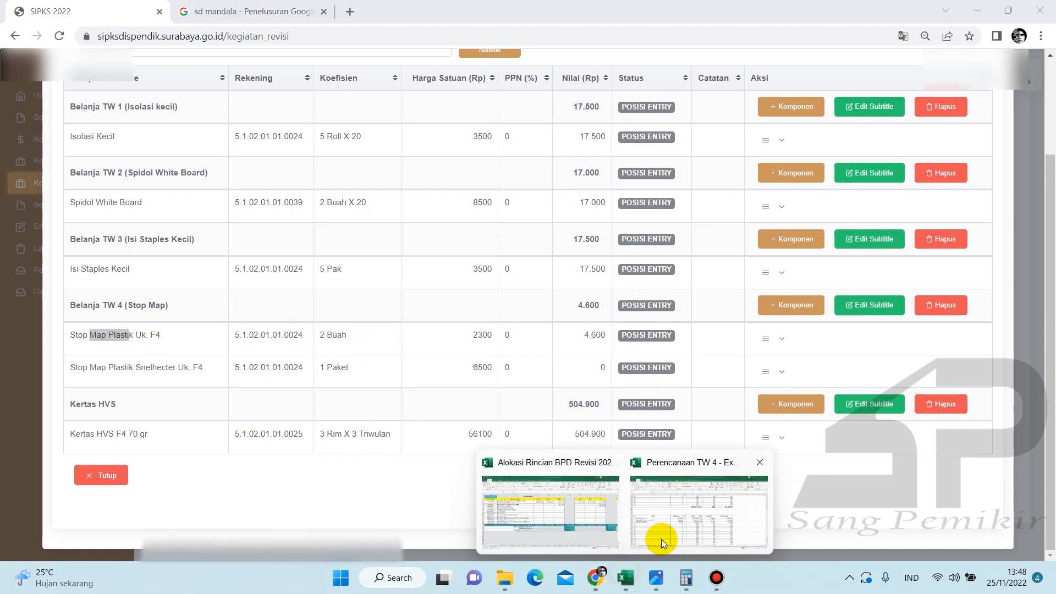
{"action": "left_click", "coordinate": [662, 539]}
{"action": "left_click", "coordinate": [199, 393]}
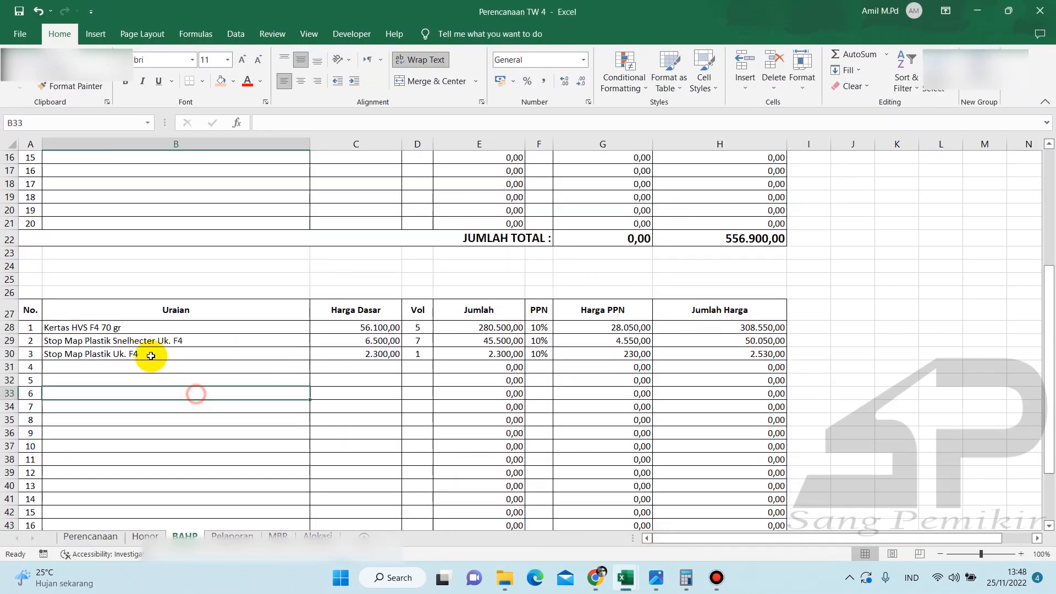
{"action": "left_click_drag", "start_coordinate": [136, 354], "coordinate": [405, 357]}
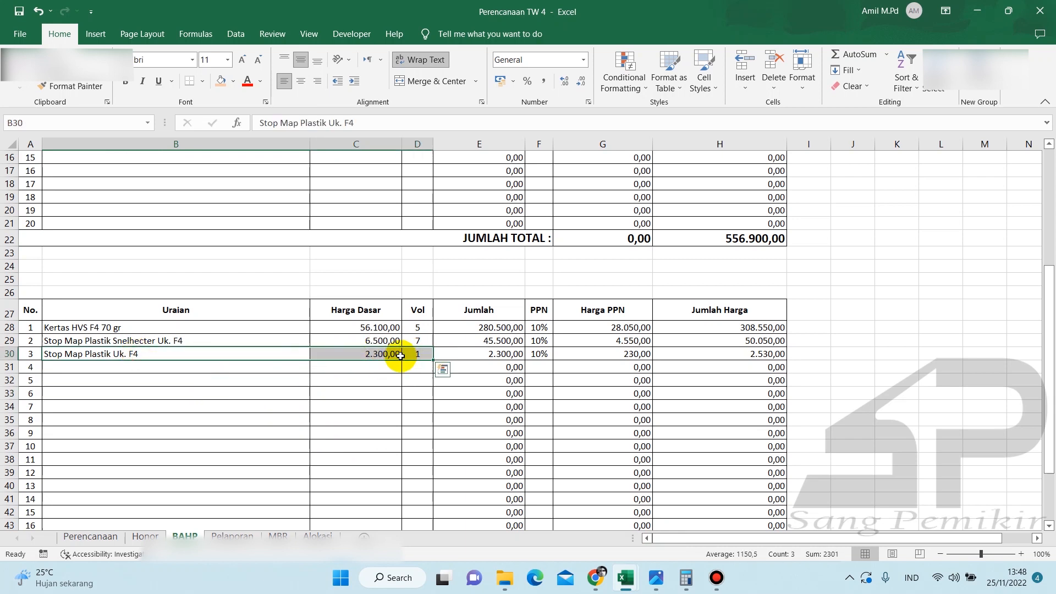
Step: Switch to SIPKS in Chrome and edit Stop Map Plastik Uk. F4 to a coefficient of 1 Buah with 10% PPN applied
{"action": "left_click", "coordinate": [595, 577]}
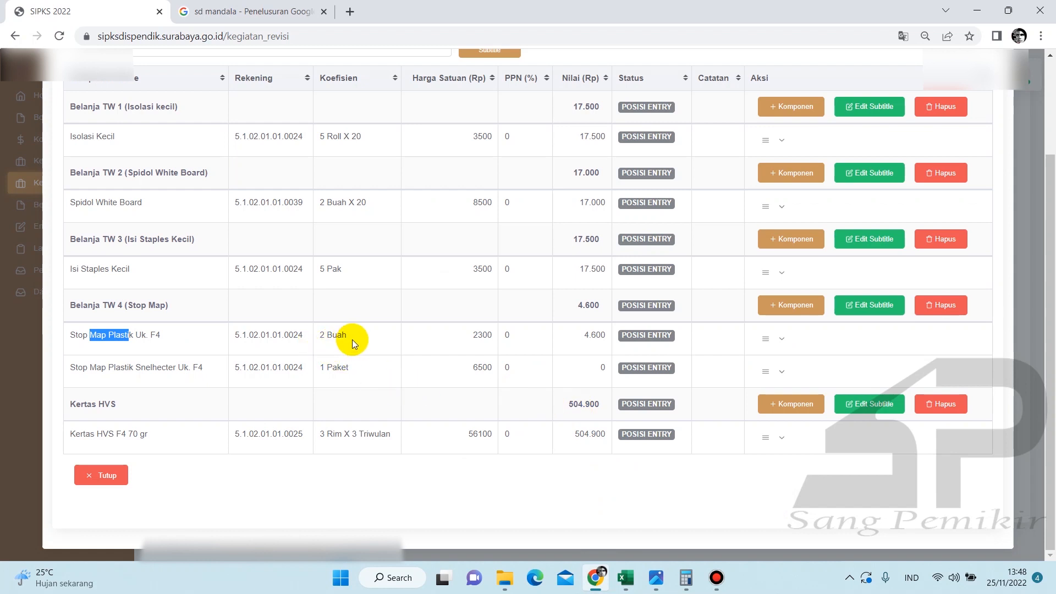
{"action": "left_click", "coordinate": [773, 338]}
{"action": "left_click", "coordinate": [748, 253]}
{"action": "left_click_drag", "start_coordinate": [441, 323], "coordinate": [417, 323]}
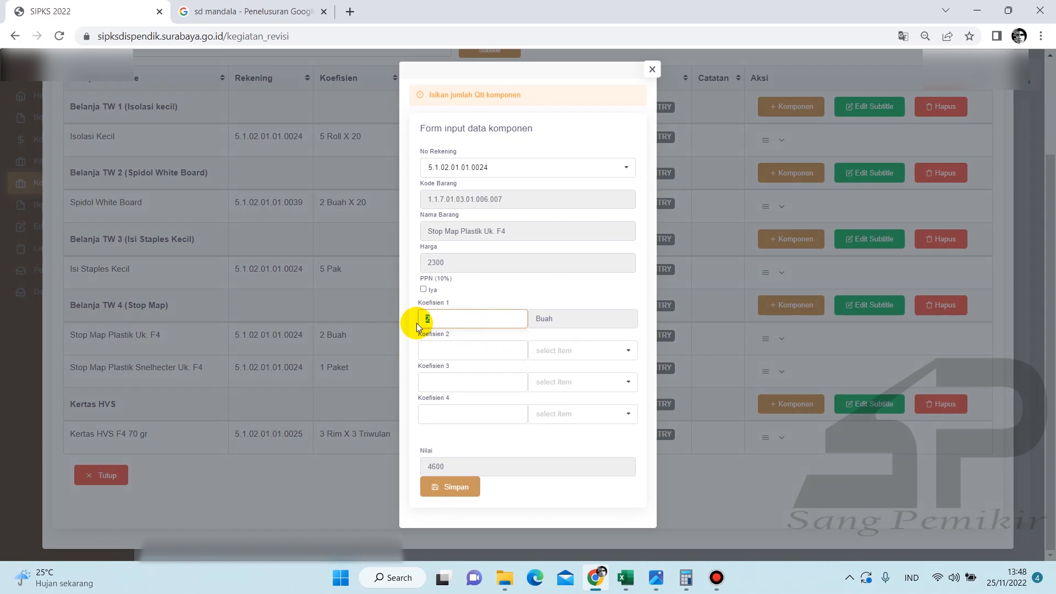
{"action": "type", "text": "1"}
{"action": "left_click", "coordinate": [432, 346]}
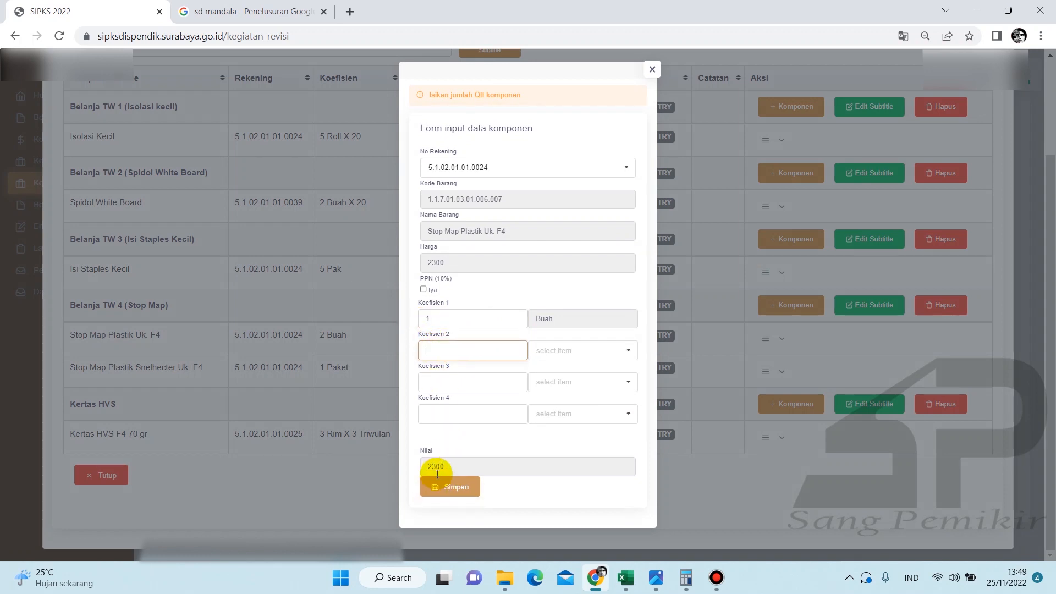
{"action": "left_click", "coordinate": [423, 289]}
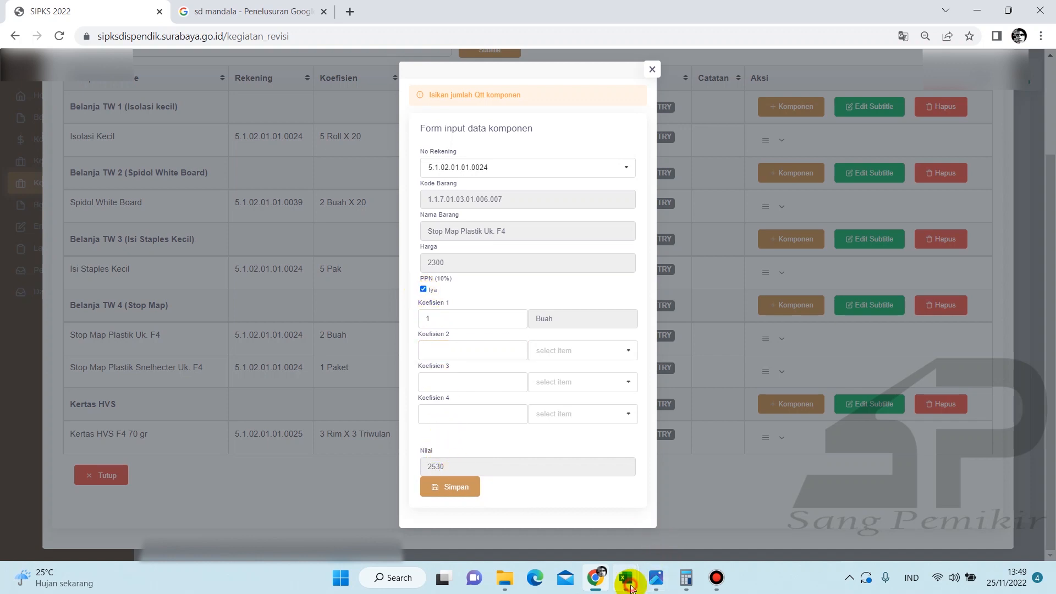
Step: Check the Stop Map Plastik Uk. F4 total on Excel's BAHP sheet, then return to SIPKS in Chrome and save the component
{"action": "mouse_move", "coordinate": [627, 577]}
{"action": "left_click", "coordinate": [663, 546]}
{"action": "left_click", "coordinate": [635, 357]}
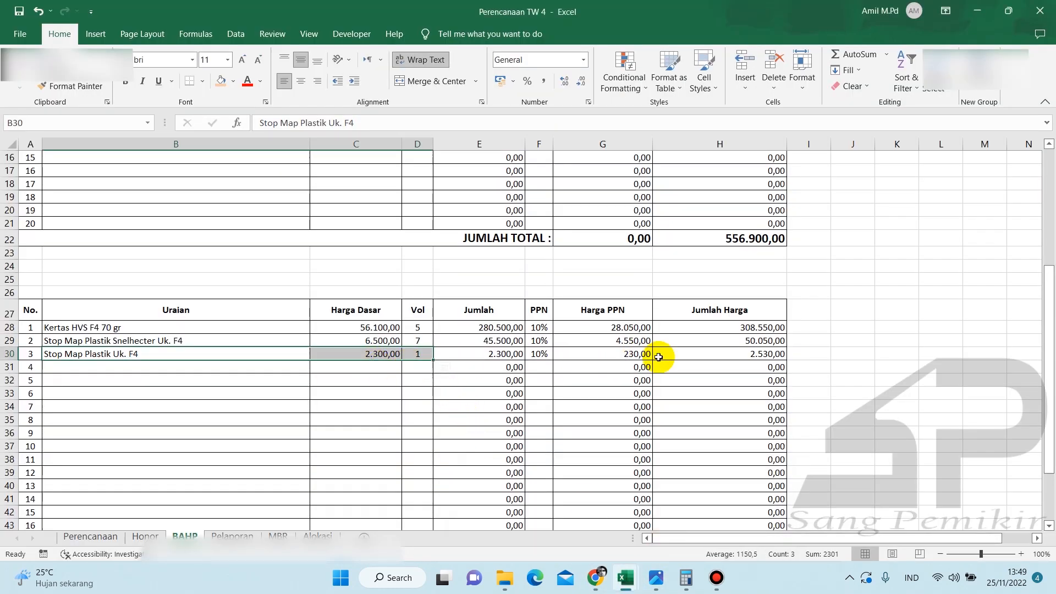
{"action": "left_click", "coordinate": [721, 352]}
{"action": "mouse_move", "coordinate": [599, 577]}
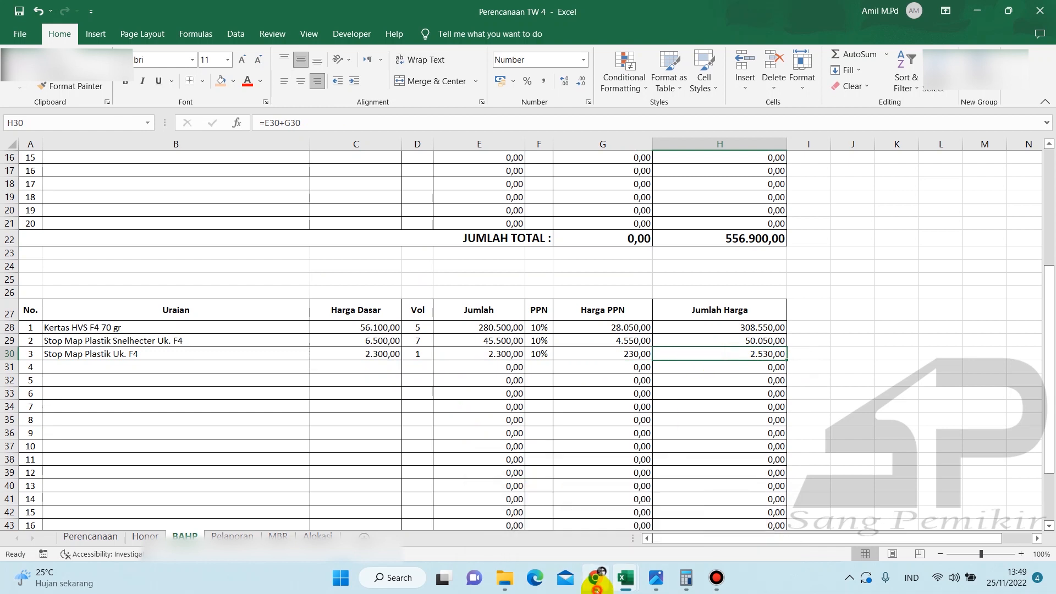
{"action": "left_click", "coordinate": [511, 526]}
{"action": "left_click", "coordinate": [467, 491]}
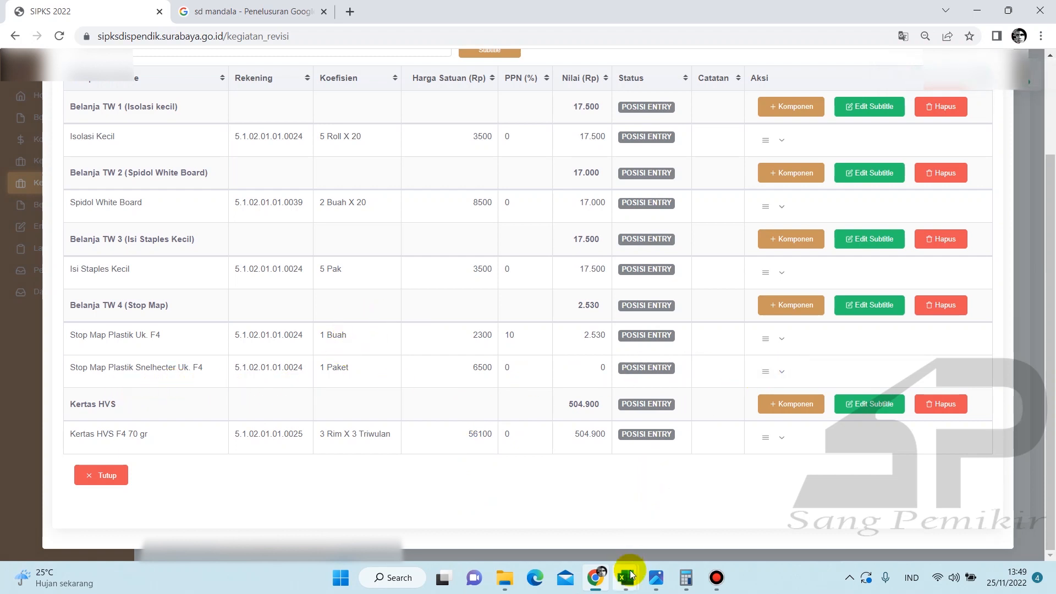
Step: Check the BAHP plan in Excel's window preview and reset the Stop Map Plastik Snelhecter Uk. F4 component in SIPKS
{"action": "mouse_move", "coordinate": [630, 567]}
{"action": "mouse_move", "coordinate": [658, 536]}
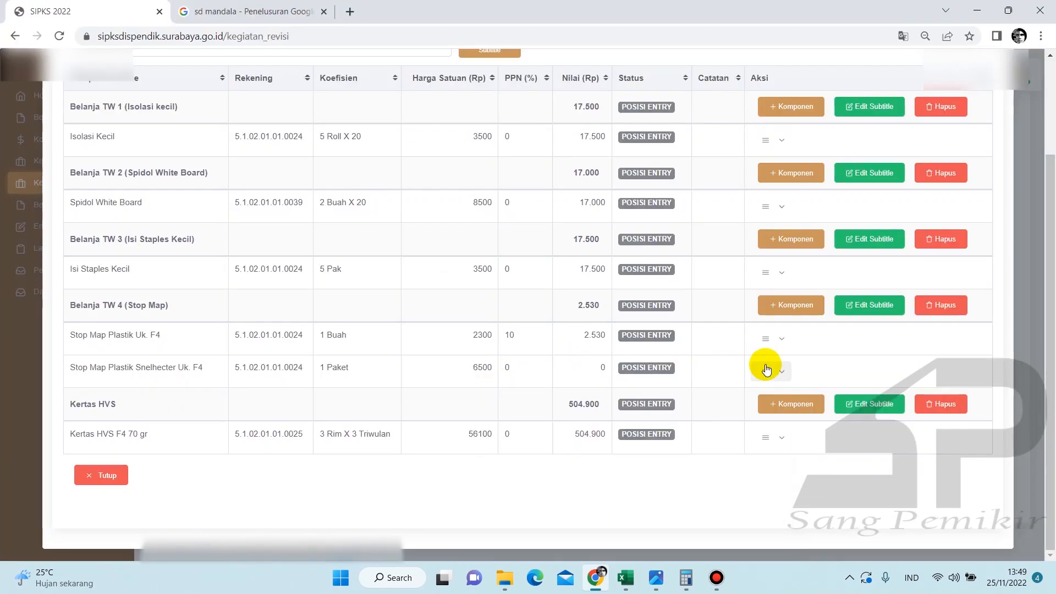
{"action": "left_click", "coordinate": [768, 368]}
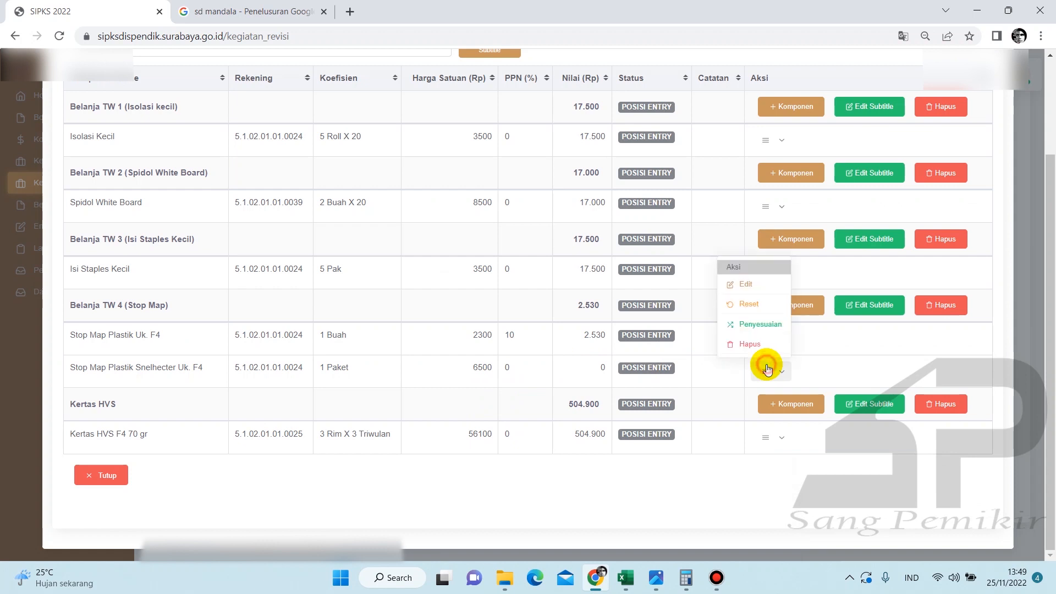
{"action": "left_click", "coordinate": [754, 306]}
{"action": "left_click", "coordinate": [631, 324]}
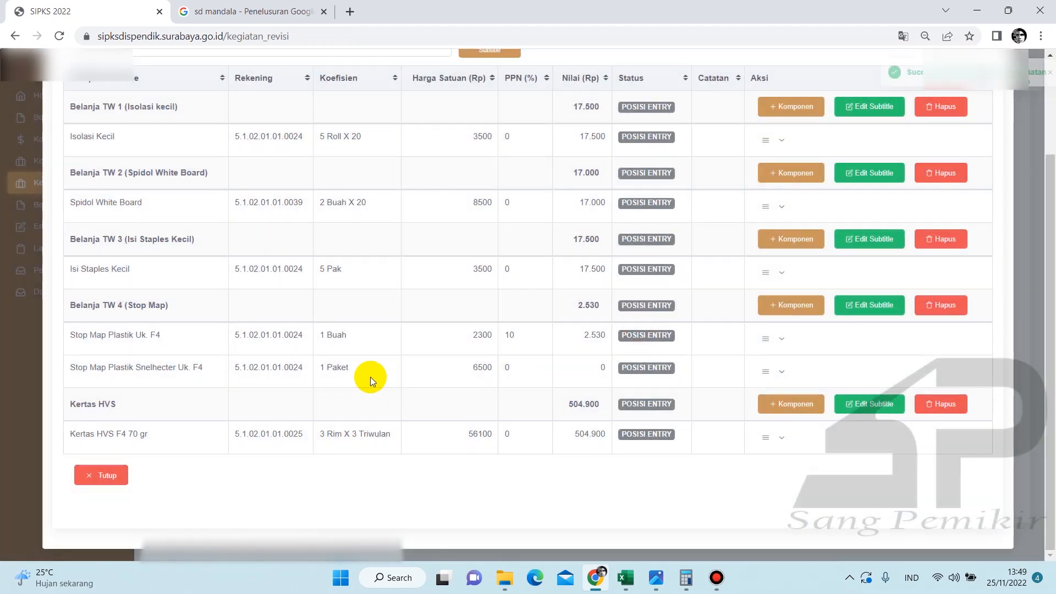
Step: Edit Stop Map Plastik Snelhecter Uk. F4 to apply 10% PPN with a coefficient of 7 Buah, and save it
{"action": "left_click", "coordinate": [764, 372]}
{"action": "left_click", "coordinate": [748, 285]}
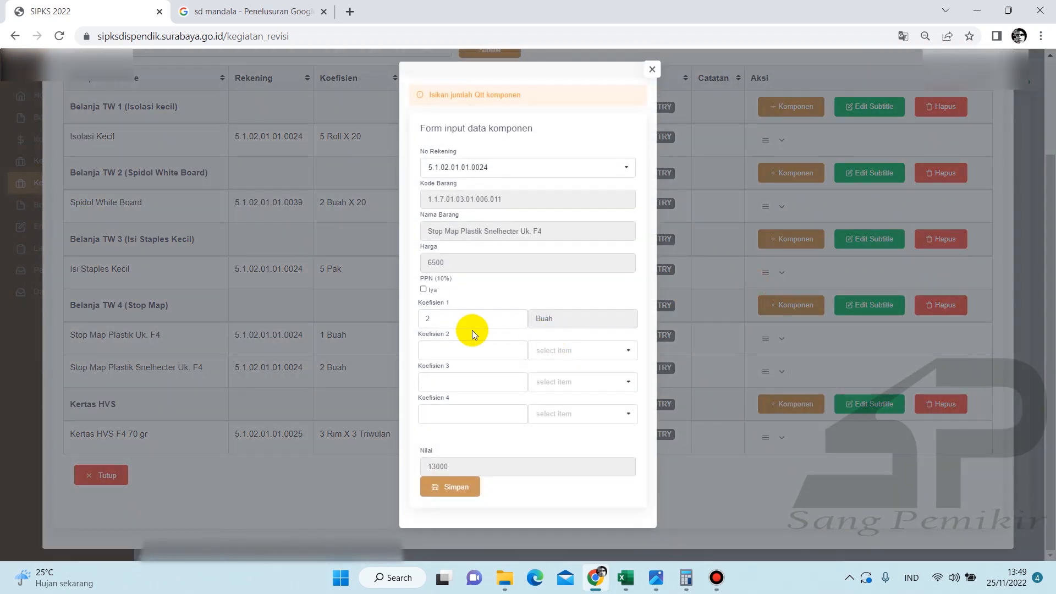
{"action": "left_click", "coordinate": [424, 290]}
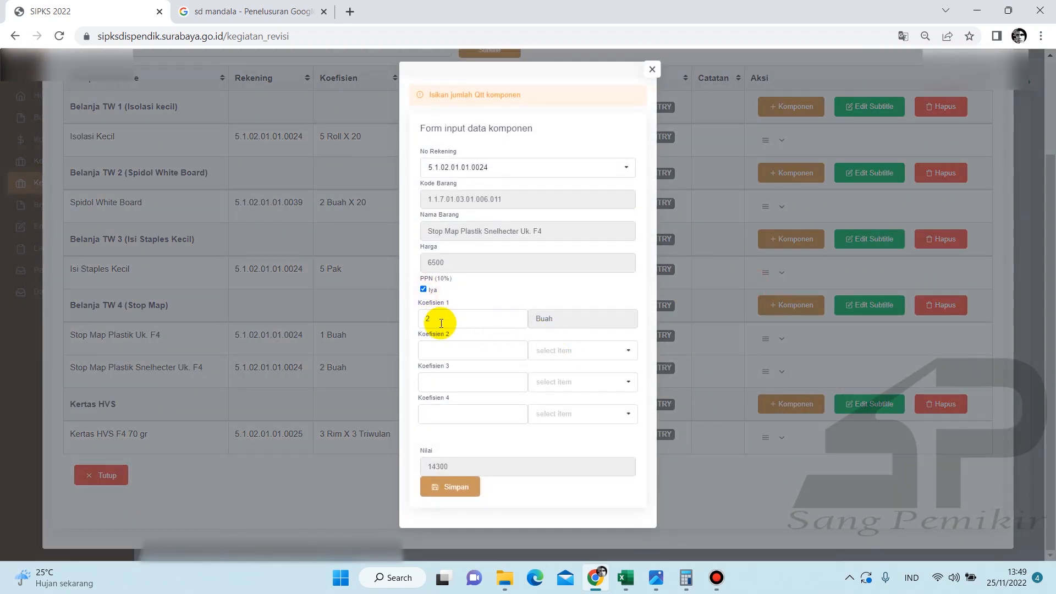
{"action": "left_click_drag", "start_coordinate": [439, 319], "coordinate": [425, 322]}
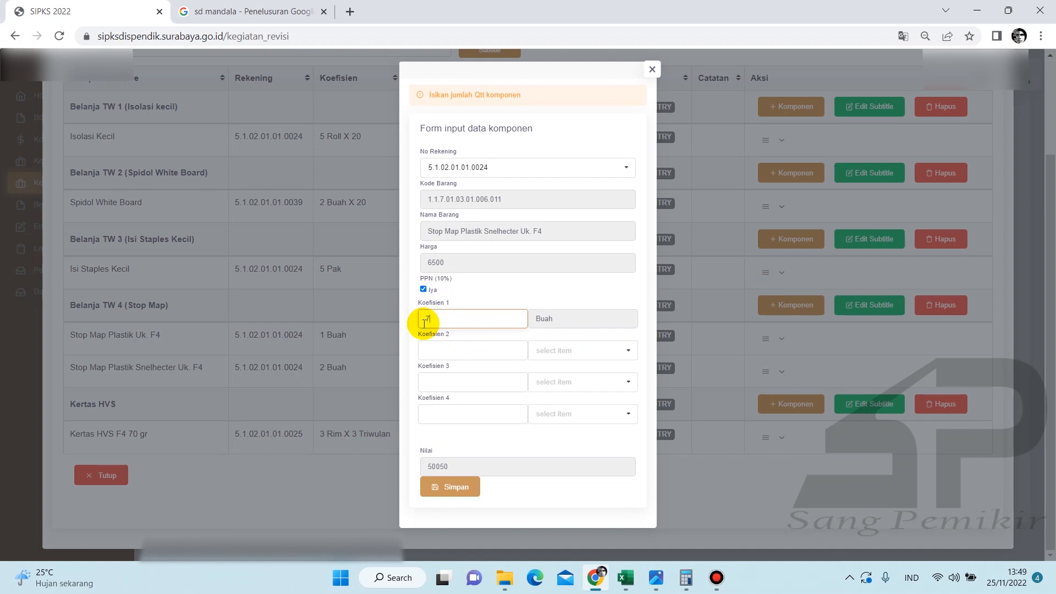
{"action": "left_click", "coordinate": [437, 349]}
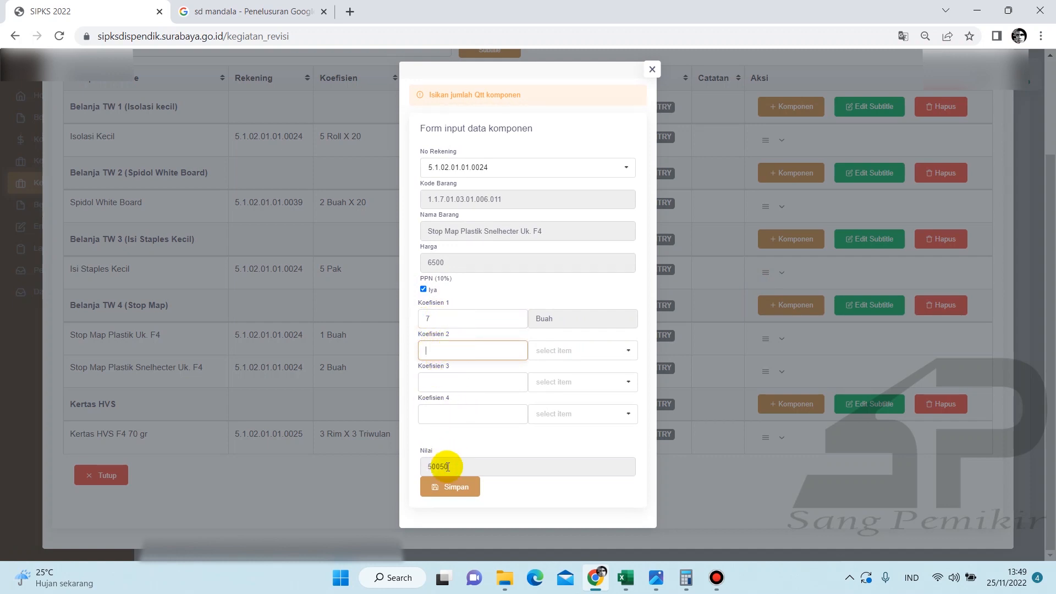
{"action": "left_click", "coordinate": [451, 500]}
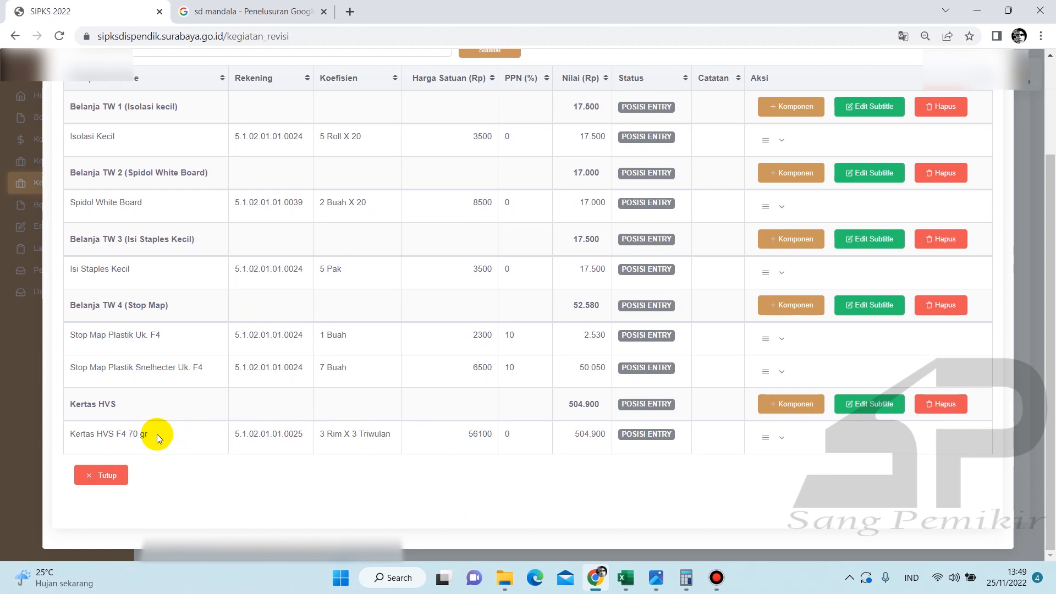
Step: Copy the component name Kertas HVS F4 70 gr from the list and check its coefficient
{"action": "left_click_drag", "start_coordinate": [157, 434], "coordinate": [65, 426]}
{"action": "key", "text": "ctrl+c"}
{"action": "left_click_drag", "start_coordinate": [148, 440], "coordinate": [102, 441]}
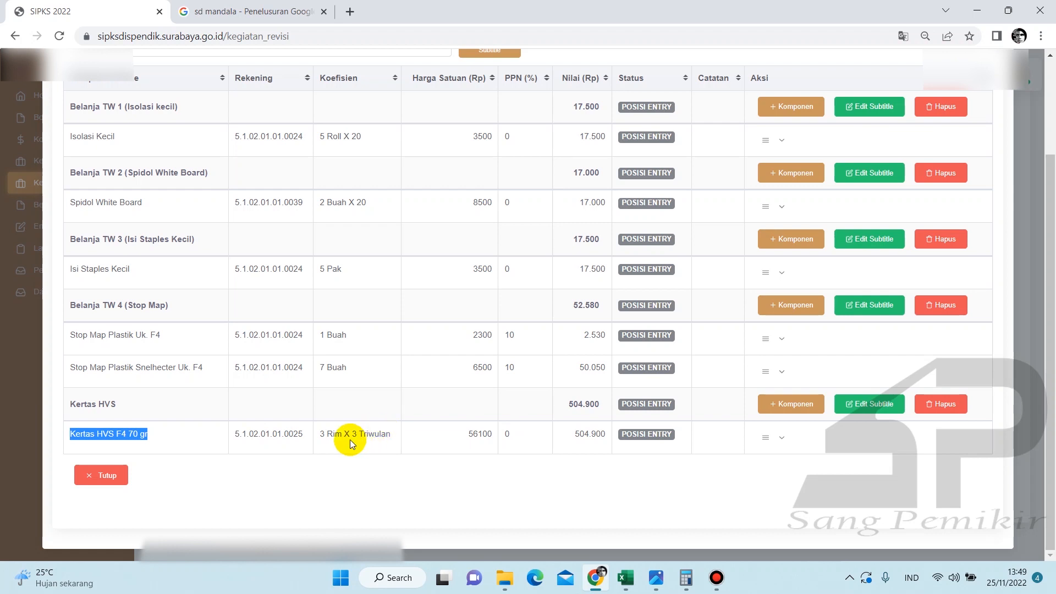
{"action": "double_click", "coordinate": [322, 438]}
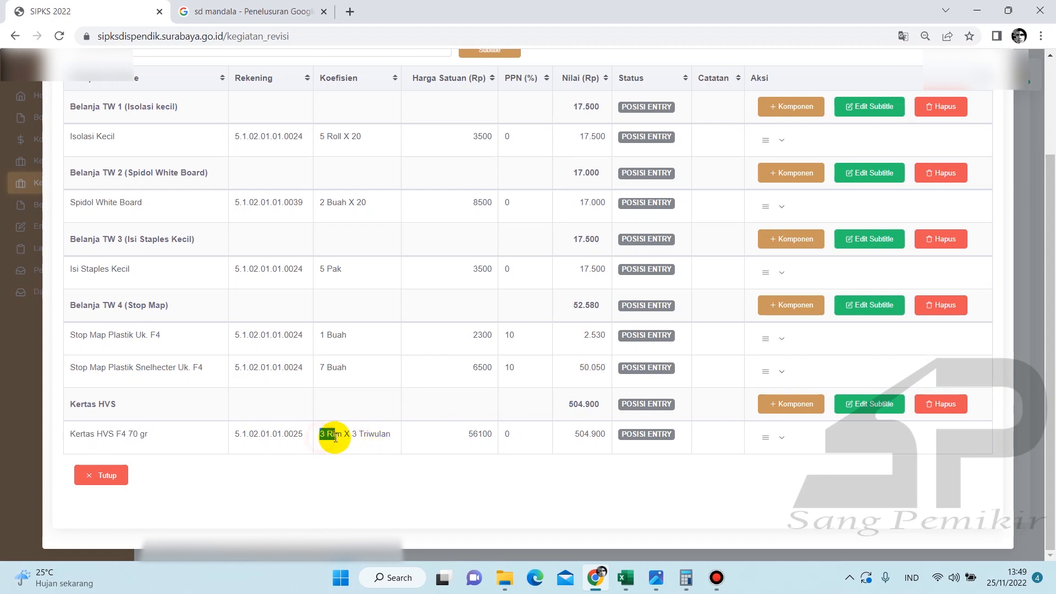
{"action": "left_click", "coordinate": [367, 468]}
Step: Add a new subtitle named Kertas HVS F4 TW 4 to the BAHP activity
{"action": "scroll", "coordinate": [331, 463], "scroll_direction": "up", "scroll_amount": 3}
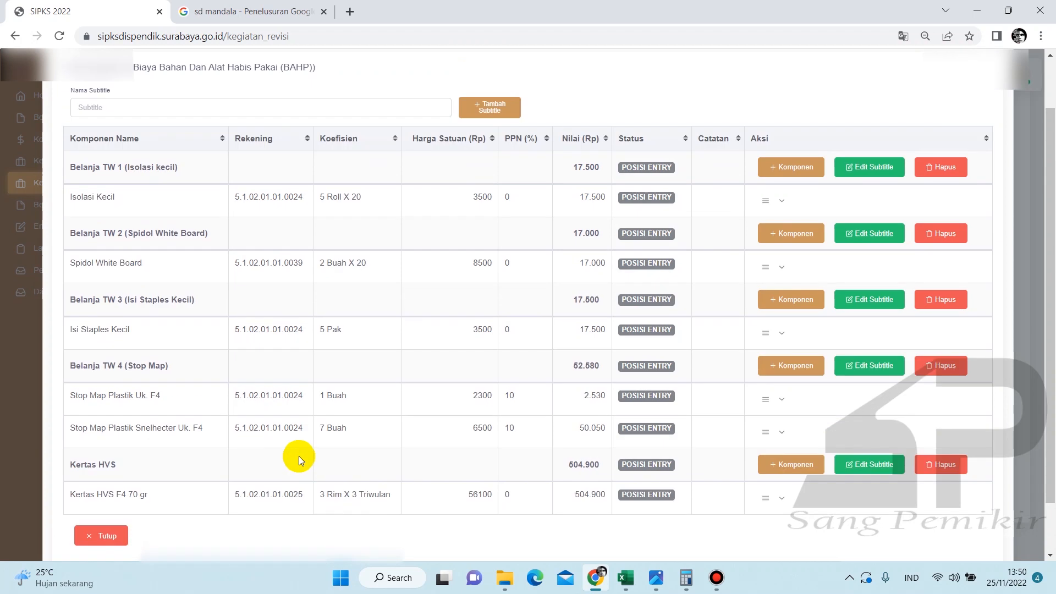
{"action": "left_click", "coordinate": [320, 171]}
{"action": "type", "text": "Kertas HVS F4 T"}
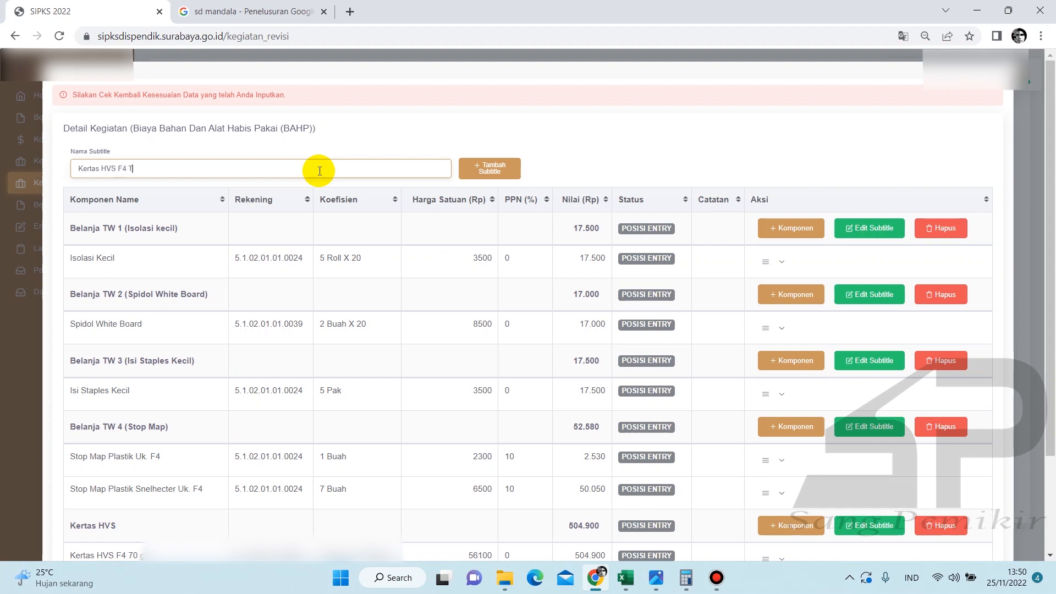
{"action": "type", "text": "W 4"}
{"action": "left_click", "coordinate": [489, 169]}
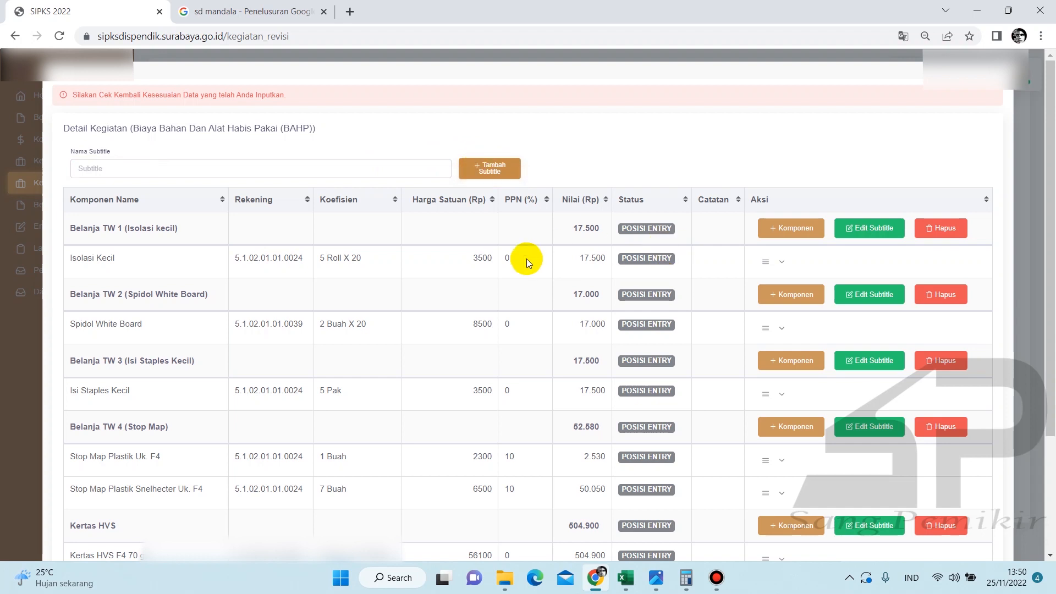
Step: Under the Kertas HVS F4 TW 4 subtitle, search for Kertas HVS F4 70 gr and choose the item with account 5.1.02.01.01.0025
{"action": "scroll", "coordinate": [526, 259], "scroll_direction": "down", "scroll_amount": 3}
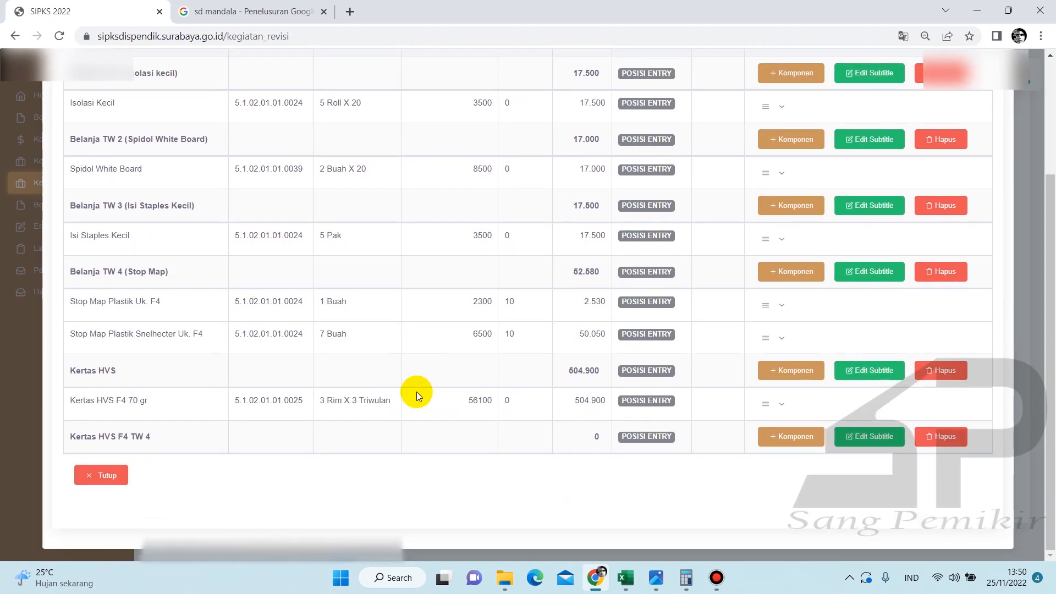
{"action": "left_click", "coordinate": [791, 437]}
{"action": "left_click", "coordinate": [130, 131]}
{"action": "key", "text": "ctrl+v"}
{"action": "left_click", "coordinate": [182, 127]}
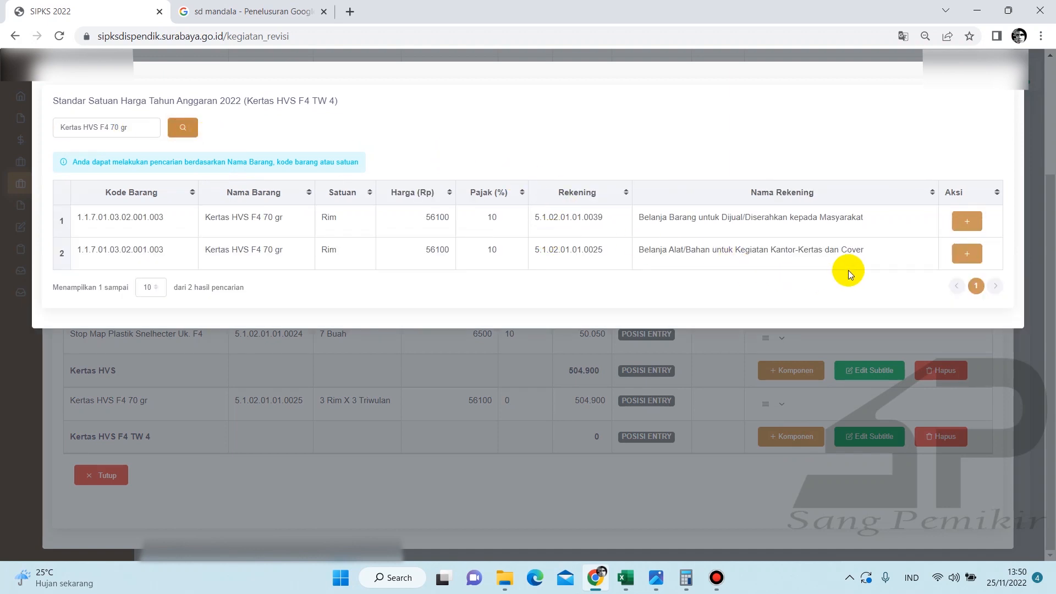
{"action": "left_click_drag", "start_coordinate": [860, 252], "coordinate": [627, 257]}
{"action": "left_click", "coordinate": [967, 254]}
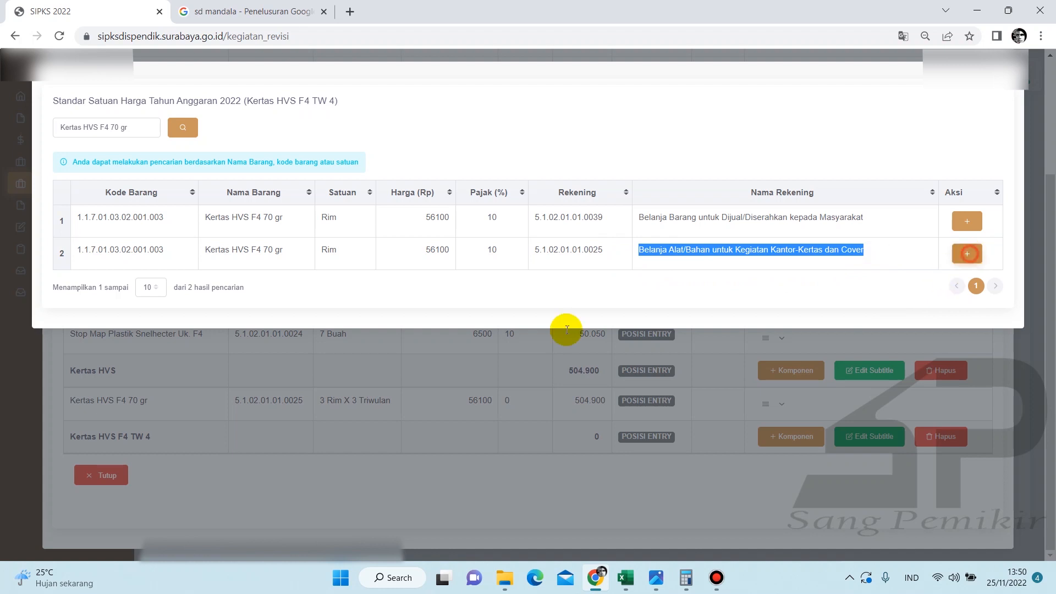
Step: Apply 10% PPN, check the volume in Excel, save the component with a coefficient of 5 Rim, and close the BAHP details
{"action": "left_click", "coordinate": [427, 295]}
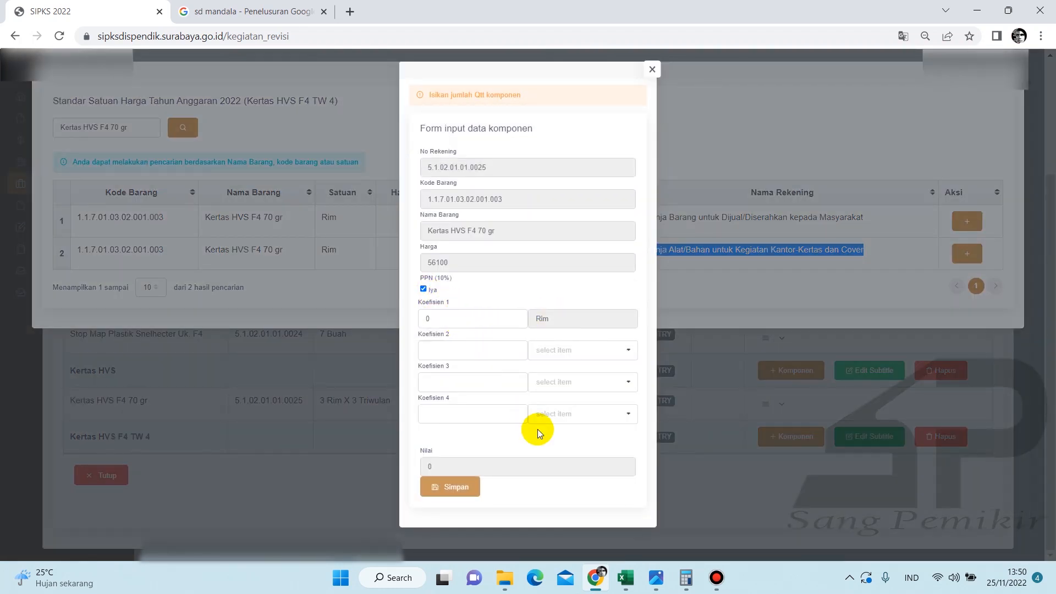
{"action": "mouse_move", "coordinate": [626, 577]}
{"action": "left_click", "coordinate": [668, 552]}
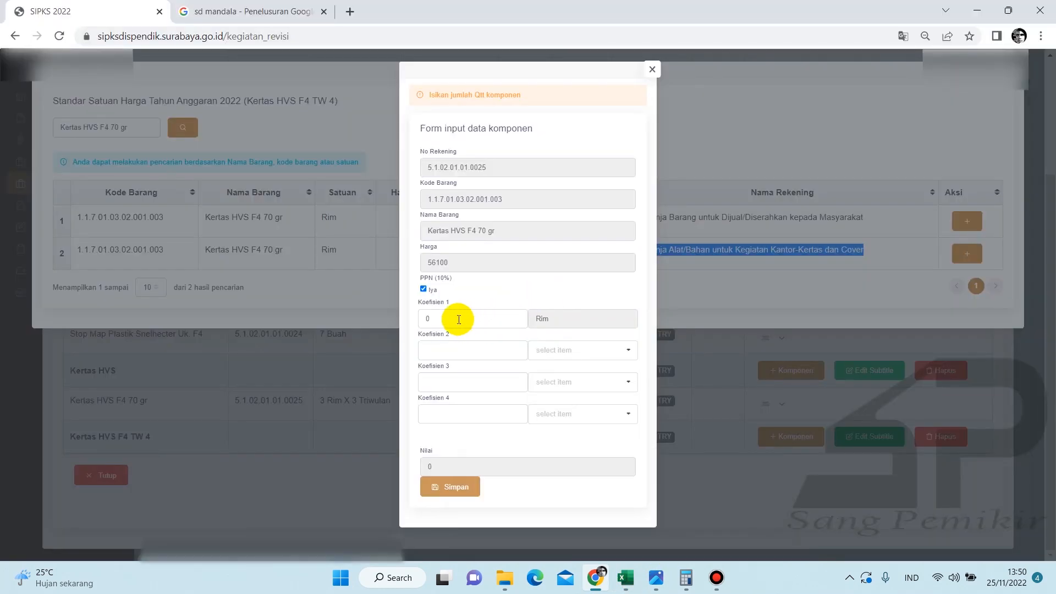
{"action": "left_click_drag", "start_coordinate": [459, 320], "coordinate": [419, 324]}
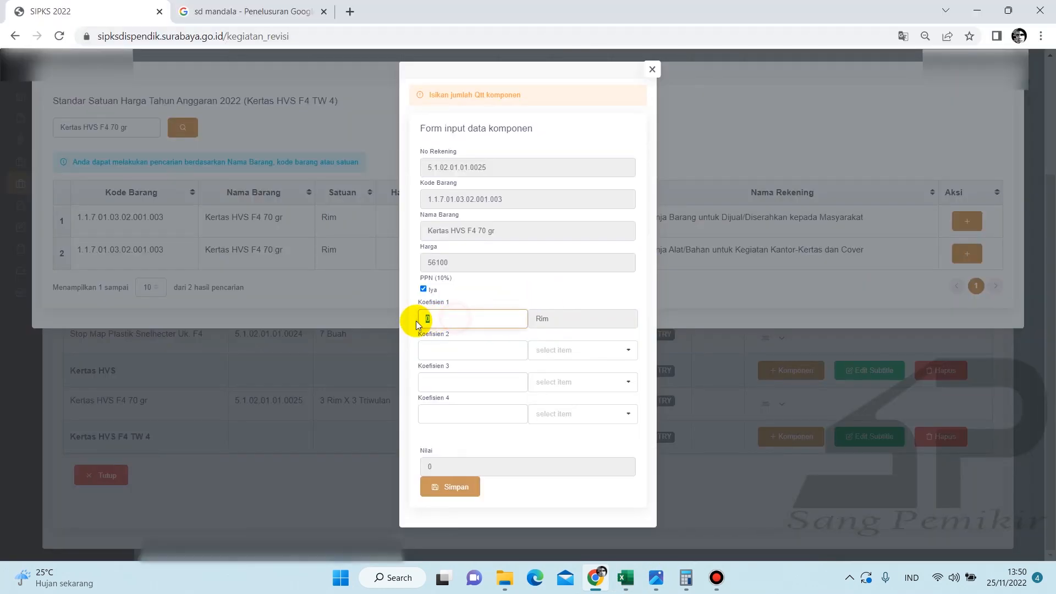
{"action": "left_click", "coordinate": [455, 350]}
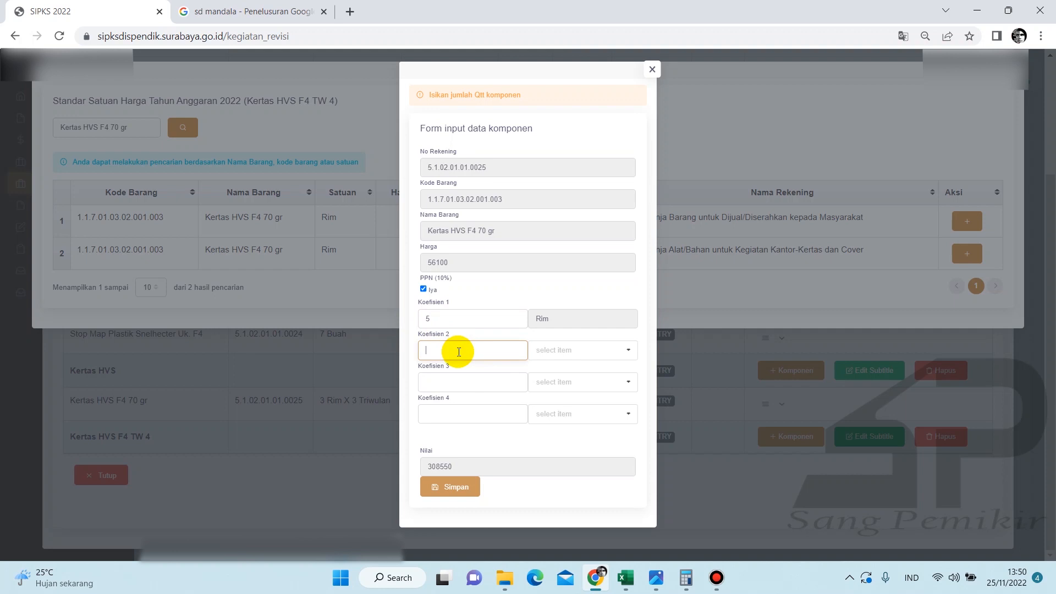
{"action": "left_click", "coordinate": [445, 494]}
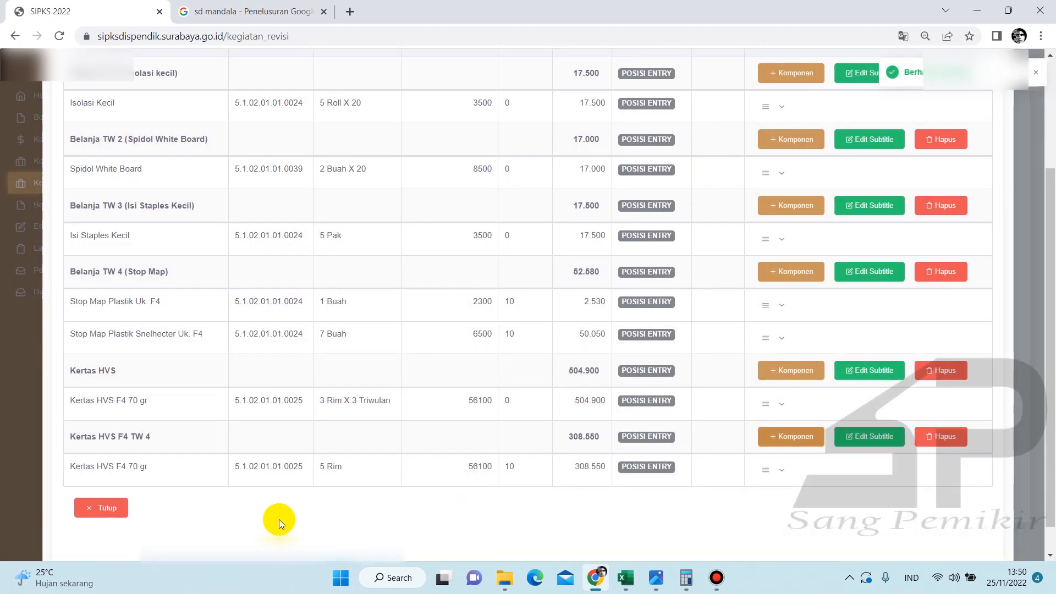
{"action": "left_click", "coordinate": [100, 507]}
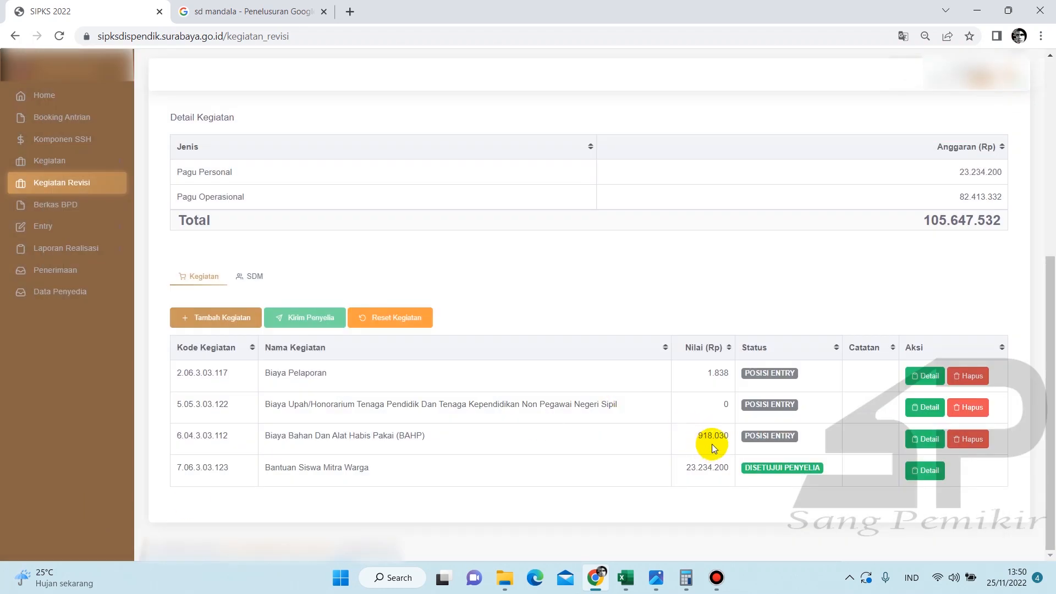
Step: Switch to the Perencanaan TW 4 workbook in Excel and review the revised item total on the BAHP sheet
{"action": "mouse_move", "coordinate": [626, 578]}
{"action": "left_click", "coordinate": [661, 529]}
{"action": "scroll", "coordinate": [710, 473], "scroll_direction": "down", "scroll_amount": 3}
{"action": "left_click", "coordinate": [743, 499]}
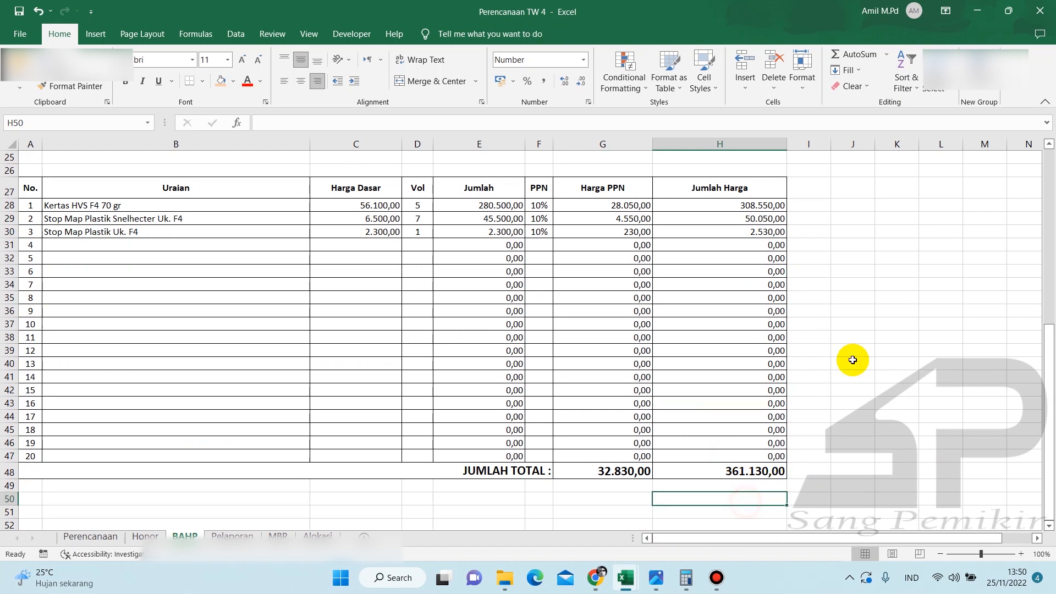
{"action": "left_click", "coordinate": [853, 360]}
{"action": "scroll", "coordinate": [596, 353], "scroll_direction": "up", "scroll_amount": 1}
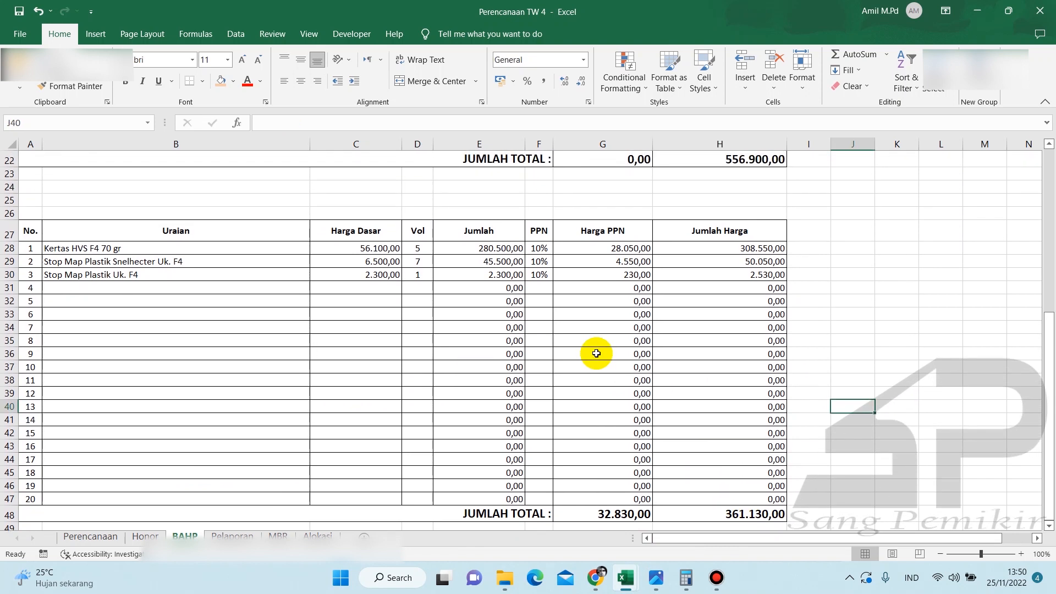
{"action": "mouse_move", "coordinate": [595, 583]}
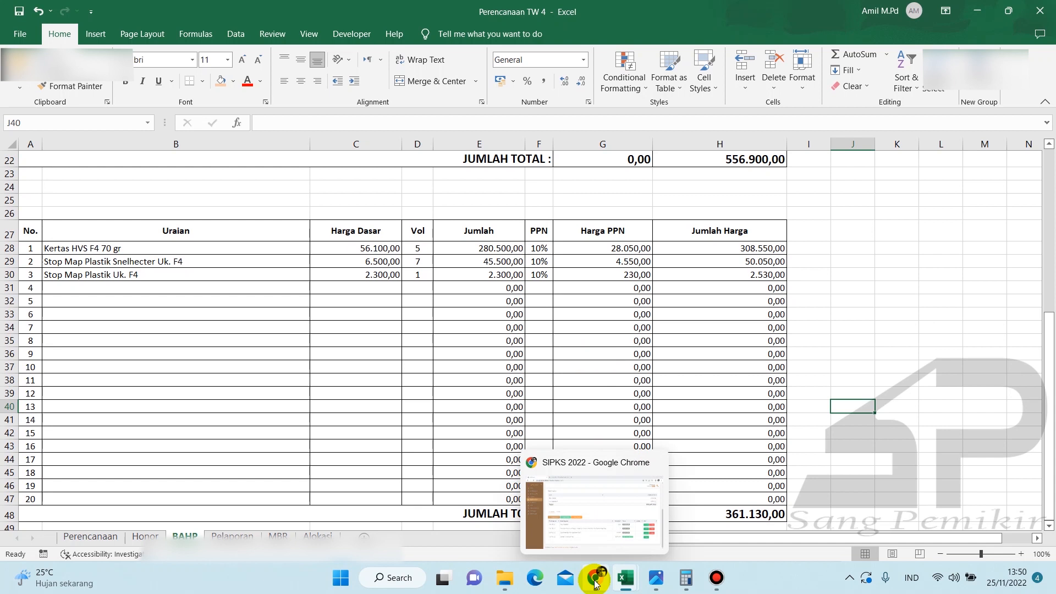
Step: Open the Perencanaan sheet and check the combined BAHP adjustment and revision total for the year against SIPKS
{"action": "left_click", "coordinate": [107, 536]}
{"action": "left_click", "coordinate": [862, 467]}
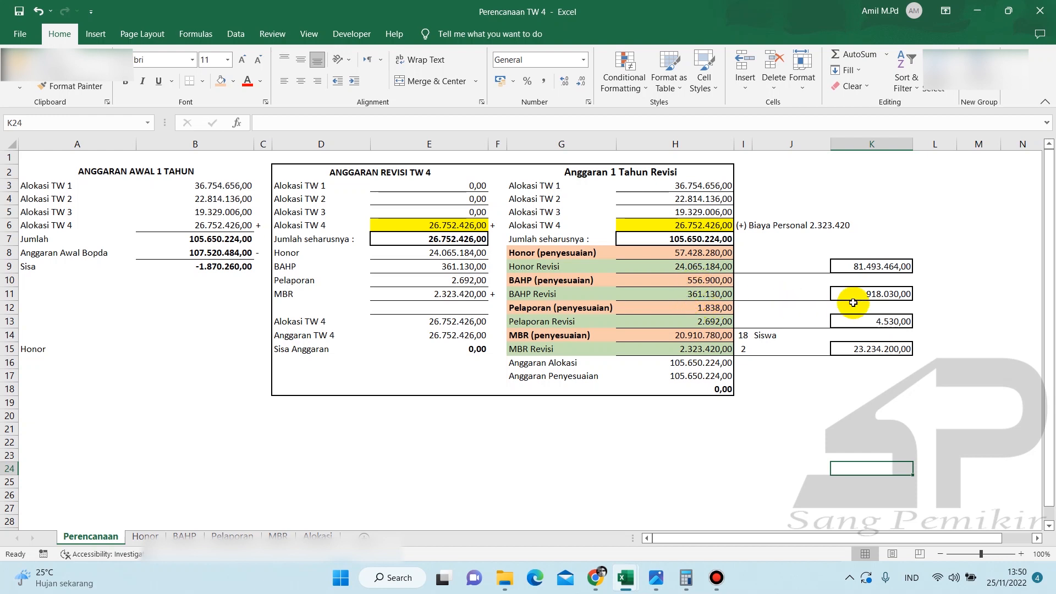
{"action": "left_click", "coordinate": [872, 296]}
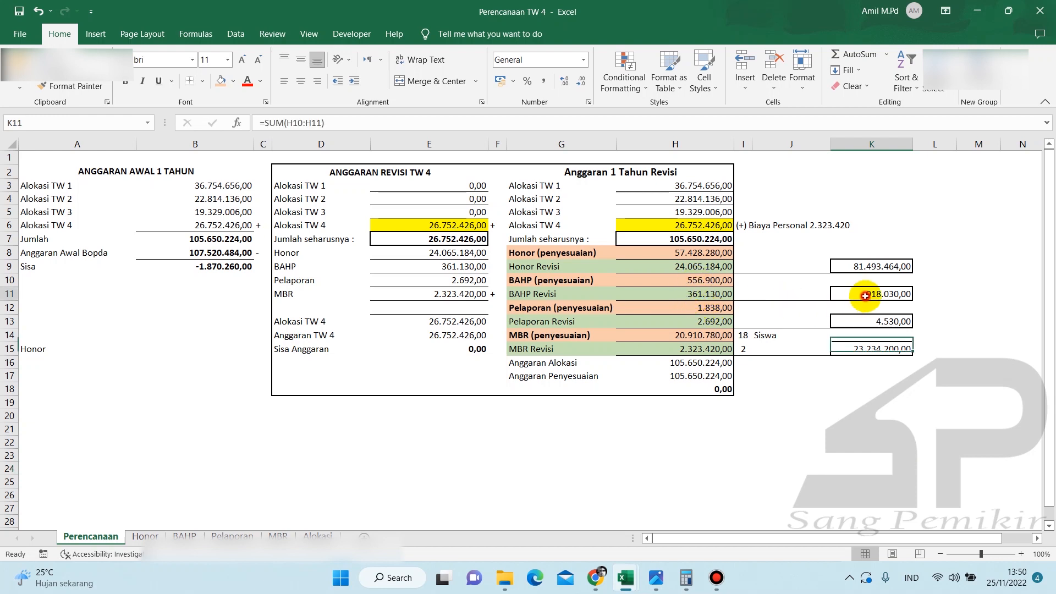
{"action": "left_click", "coordinate": [930, 296]}
{"action": "left_click", "coordinate": [877, 295]}
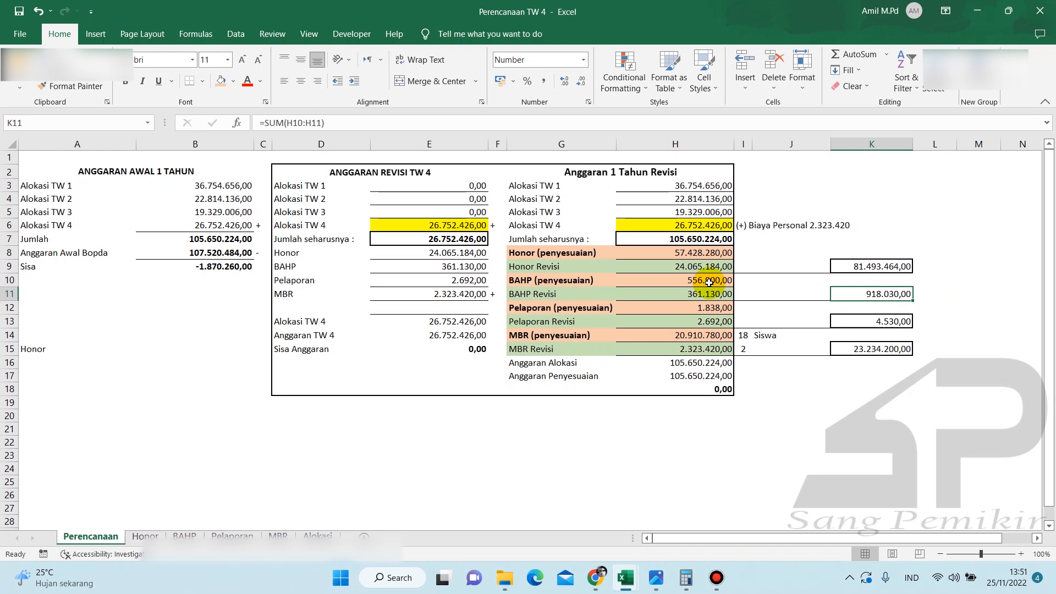
Step: Check the sum of the BAHP adjustment and revision amounts and the remaining budget in Excel, and compare the BAHP total with SIPKS
{"action": "left_click_drag", "start_coordinate": [709, 282], "coordinate": [706, 293]}
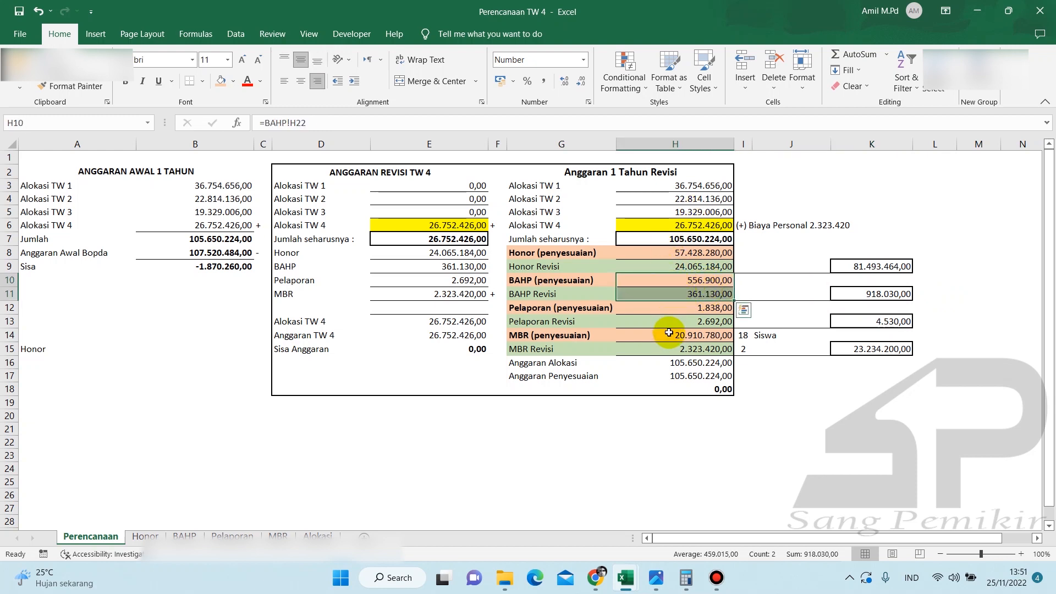
{"action": "left_click", "coordinate": [715, 441]}
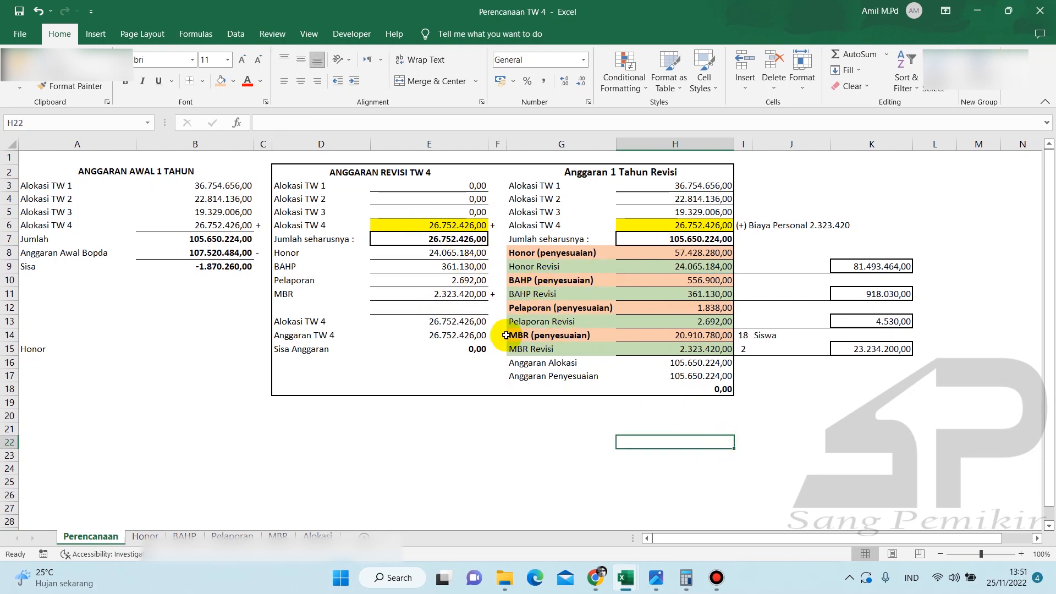
{"action": "left_click", "coordinate": [461, 349]}
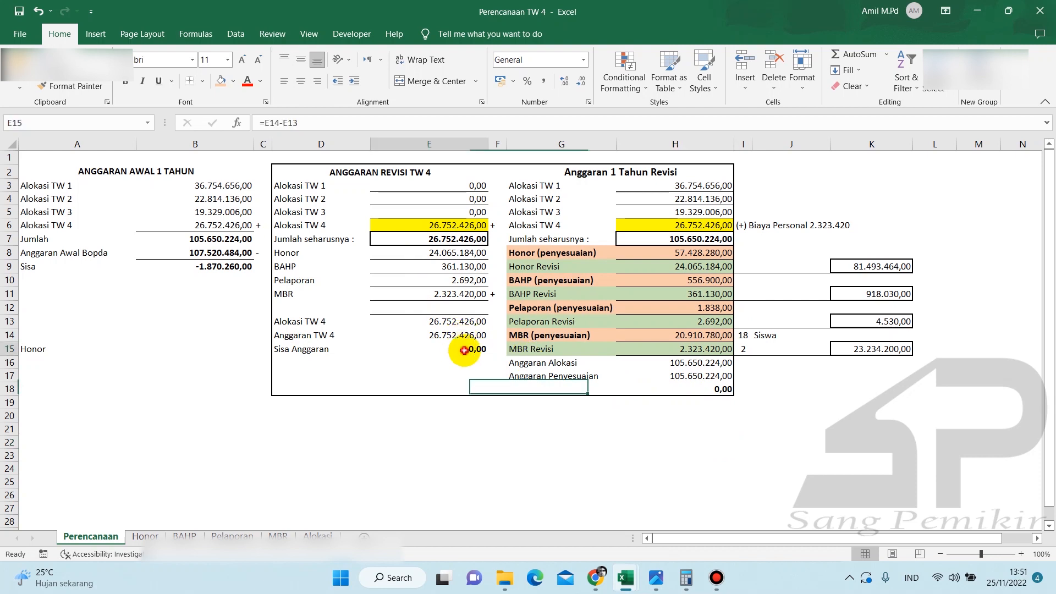
{"action": "left_click", "coordinate": [682, 389]}
{"action": "left_click", "coordinate": [899, 294]}
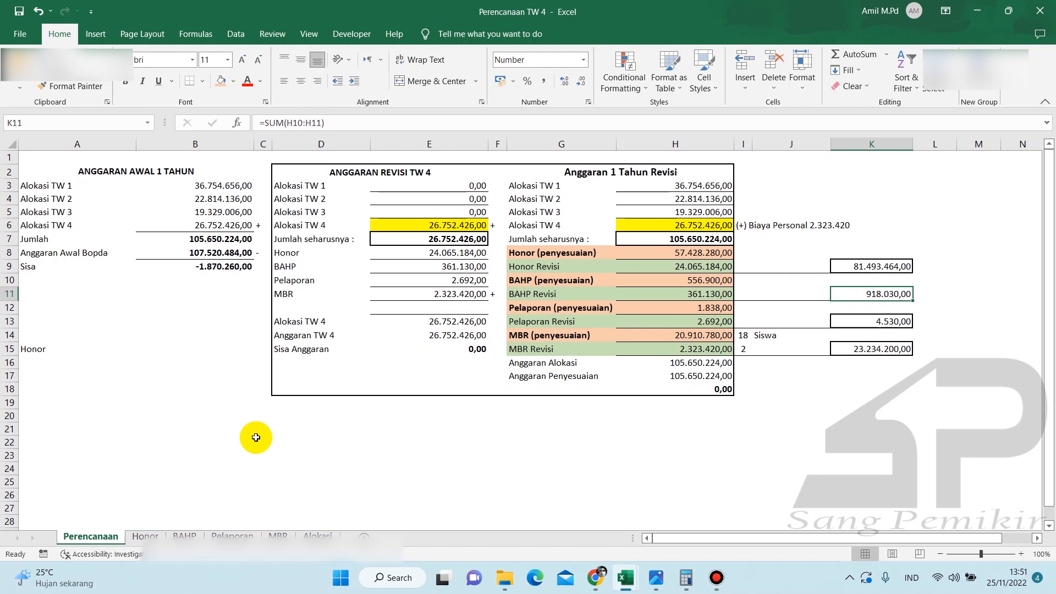
{"action": "left_click", "coordinate": [603, 569]}
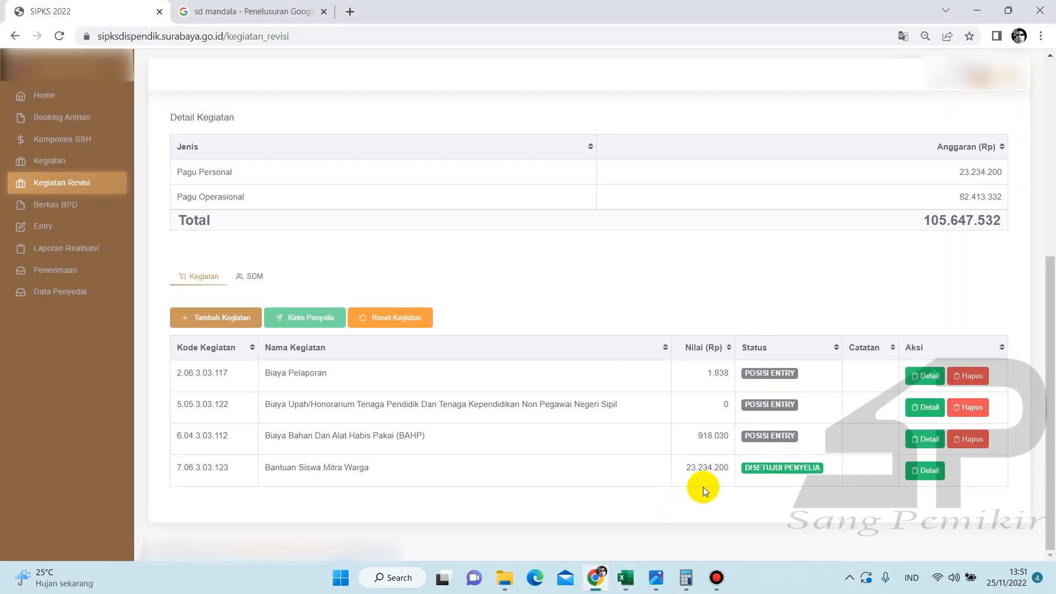
{"action": "left_click_drag", "start_coordinate": [697, 436], "coordinate": [727, 436]}
{"action": "left_click", "coordinate": [720, 444]}
{"action": "mouse_move", "coordinate": [625, 578]}
{"action": "left_click", "coordinate": [675, 458]}
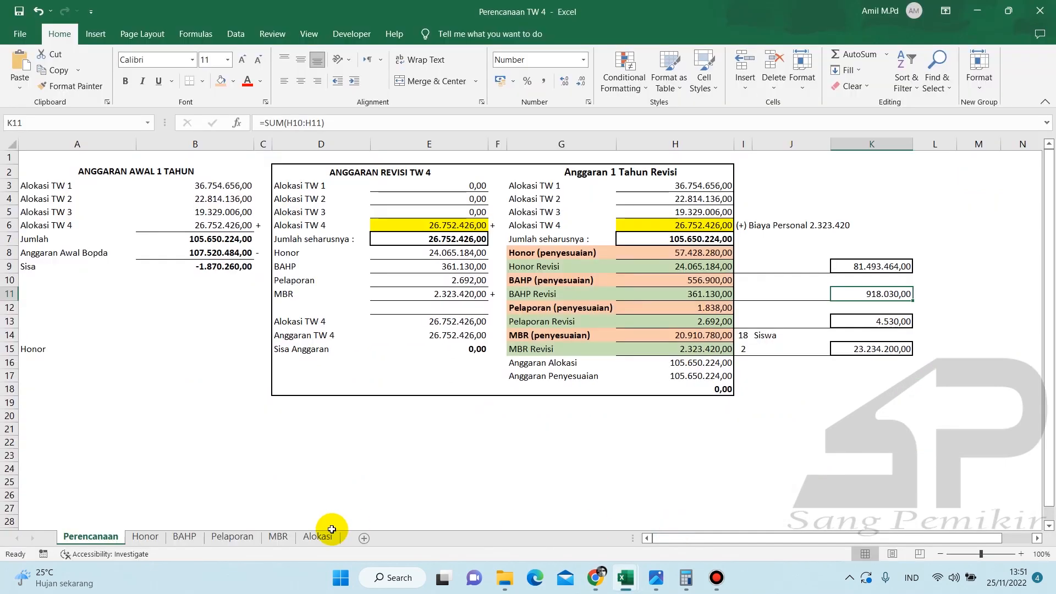
Step: Review the reporting totals on the Pelaporan sheet and check the exact volume of the revised Fotocopy HVS Uk. A4/F4 item
{"action": "left_click", "coordinate": [234, 537]}
{"action": "left_click", "coordinate": [849, 392]}
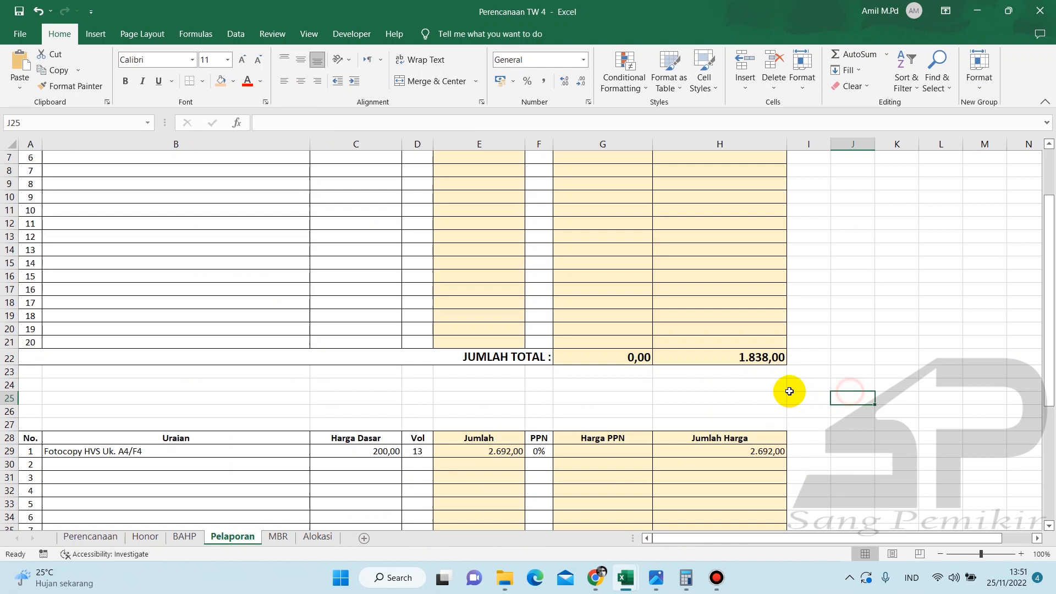
{"action": "scroll", "coordinate": [790, 391], "scroll_direction": "down", "scroll_amount": 7}
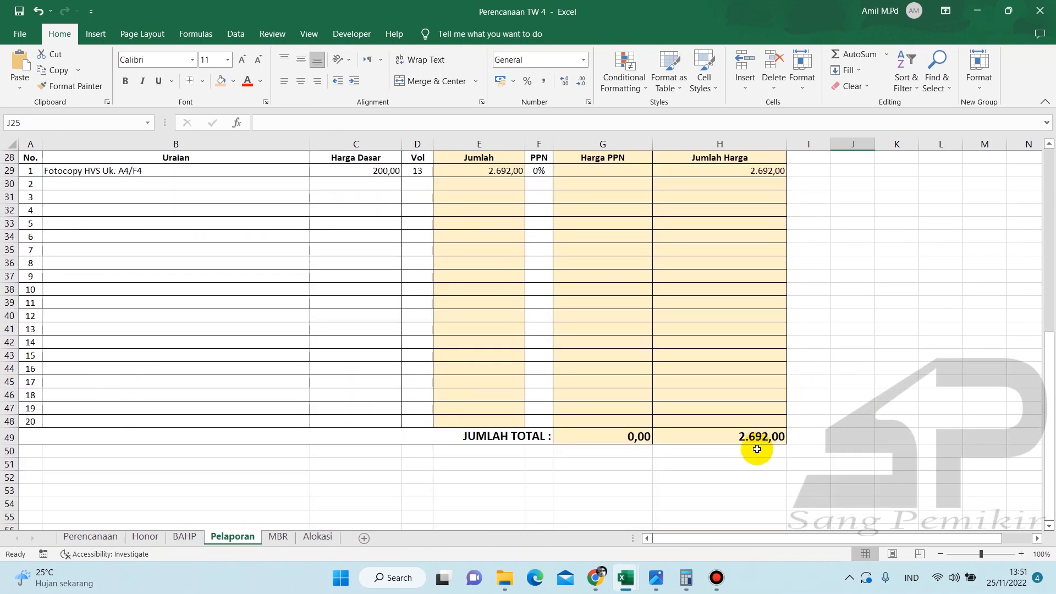
{"action": "scroll", "coordinate": [754, 448], "scroll_direction": "up", "scroll_amount": 1}
{"action": "left_click", "coordinate": [417, 210]}
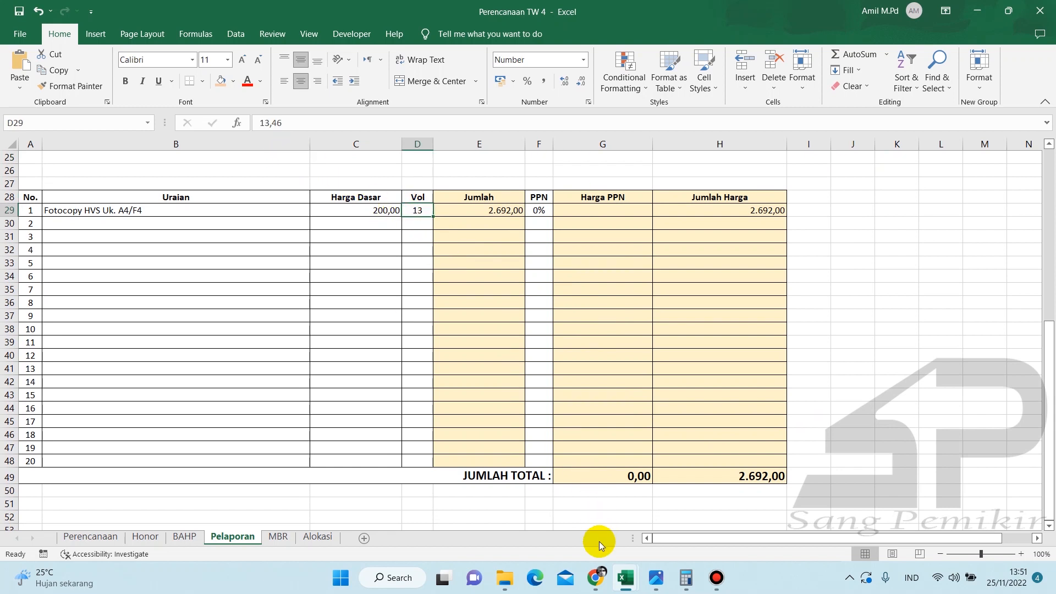
Step: Switch to SIPKS, open the Biaya Pelaporan details, copy the existing component name, and check its coefficient
{"action": "left_click", "coordinate": [595, 582]}
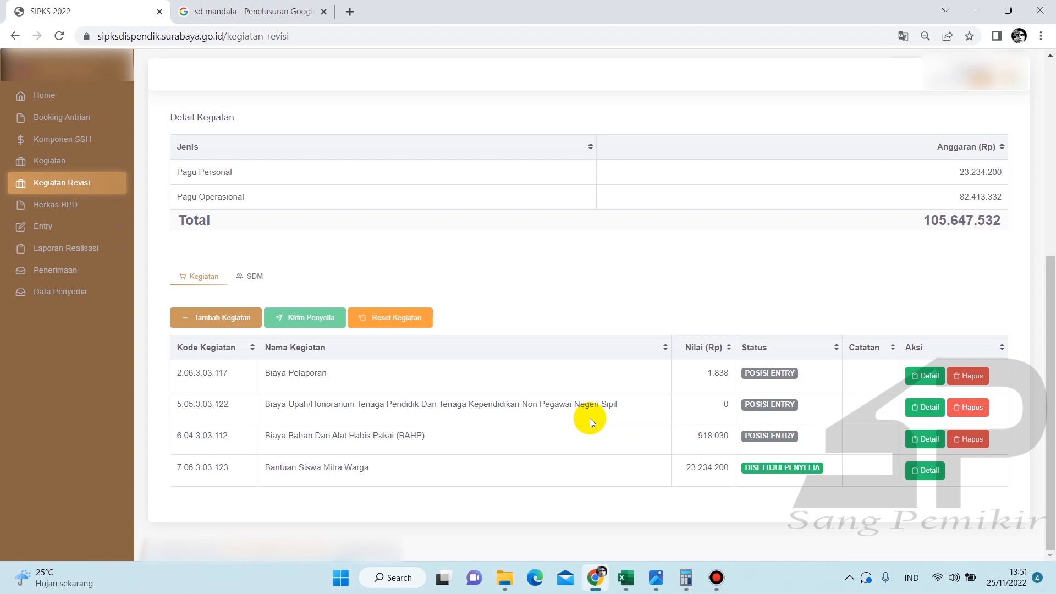
{"action": "left_click", "coordinate": [924, 377]}
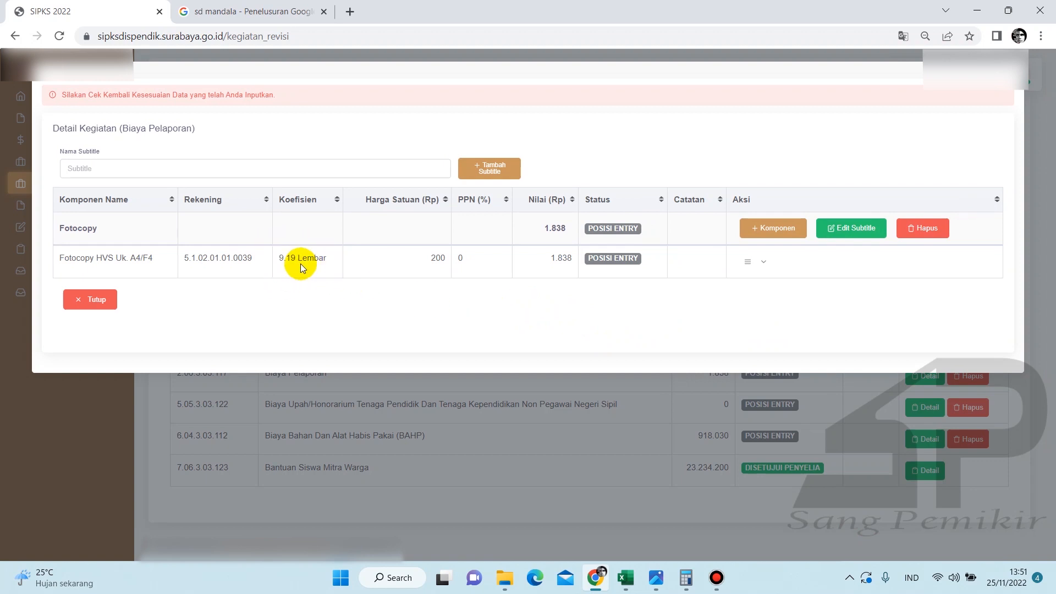
{"action": "left_click_drag", "start_coordinate": [120, 262], "coordinate": [55, 261]}
{"action": "key", "text": "ctrl+c"}
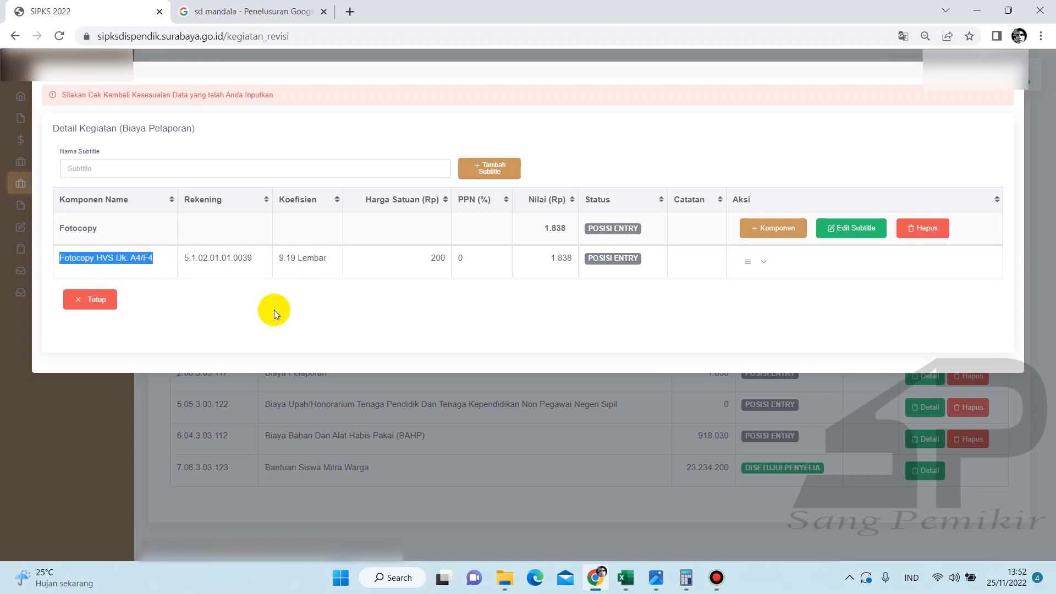
{"action": "left_click", "coordinate": [283, 266]}
{"action": "left_click_drag", "start_coordinate": [284, 266], "coordinate": [314, 263]}
{"action": "left_click", "coordinate": [317, 307]}
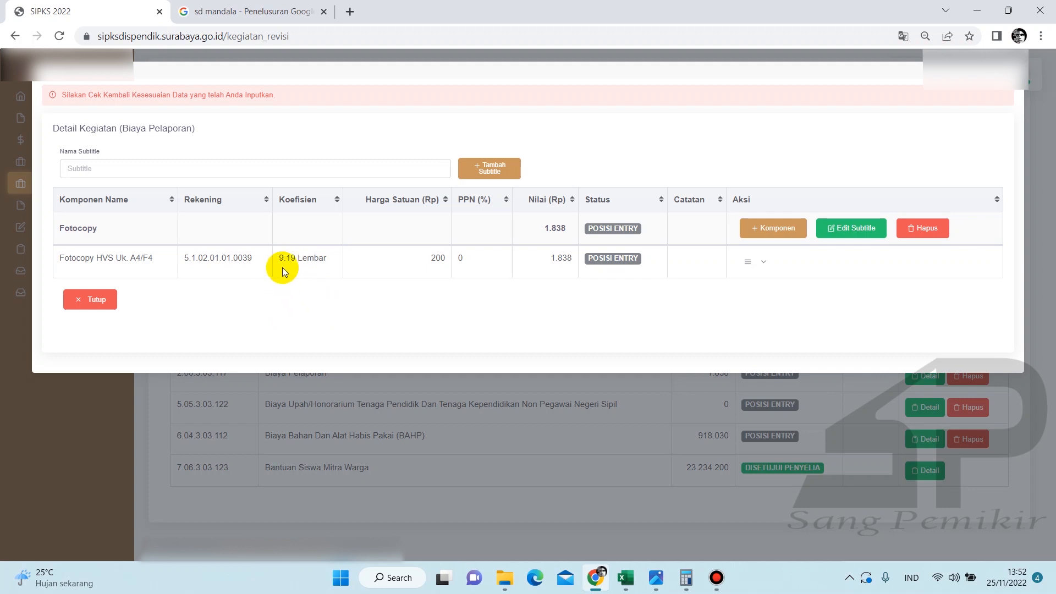
{"action": "left_click", "coordinate": [295, 282]}
Step: Add the subtitle Fotocopy HVS Uk. A4/F4 TW 4 to Biaya Pelaporan
{"action": "left_click", "coordinate": [342, 171]}
{"action": "key", "text": "ctrl+v"}
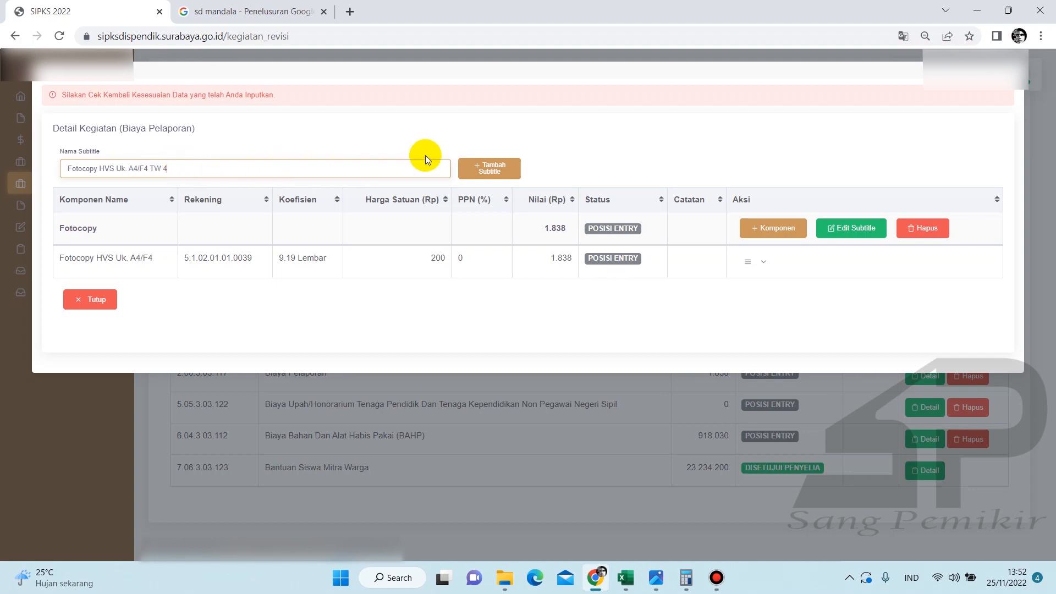
{"action": "left_click", "coordinate": [497, 166]}
{"action": "left_click", "coordinate": [497, 168]}
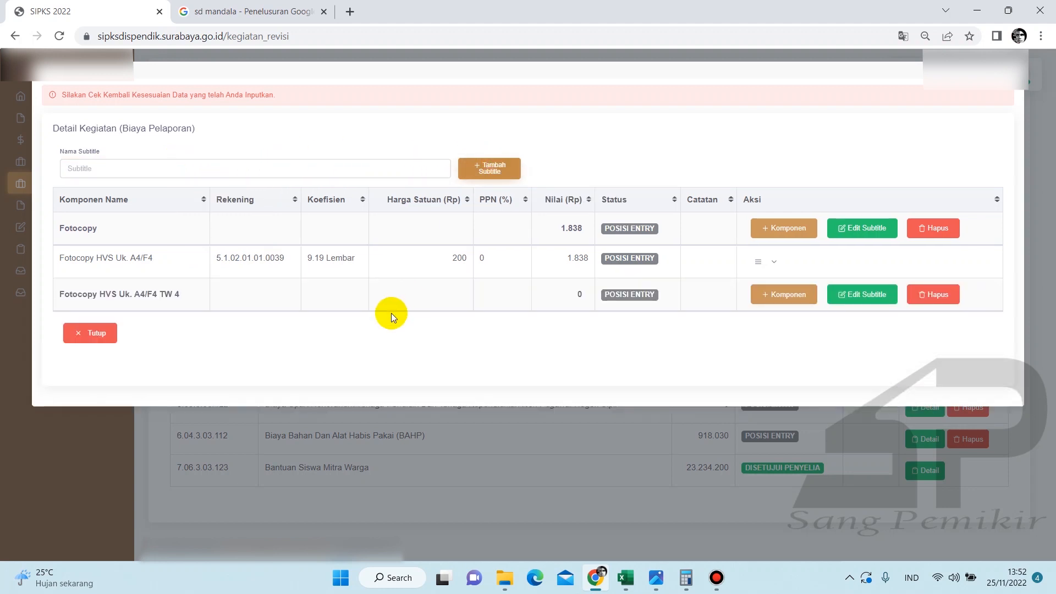
Step: Under the TW 4 photocopy subtitle, search for Fotocopy HVS Uk. A4/F4 and choose the item with account 5.1.02.01.01.0026
{"action": "left_click", "coordinate": [770, 292]}
{"action": "left_click", "coordinate": [130, 128]}
{"action": "key", "text": "ctrl+v"}
{"action": "left_click", "coordinate": [186, 129]}
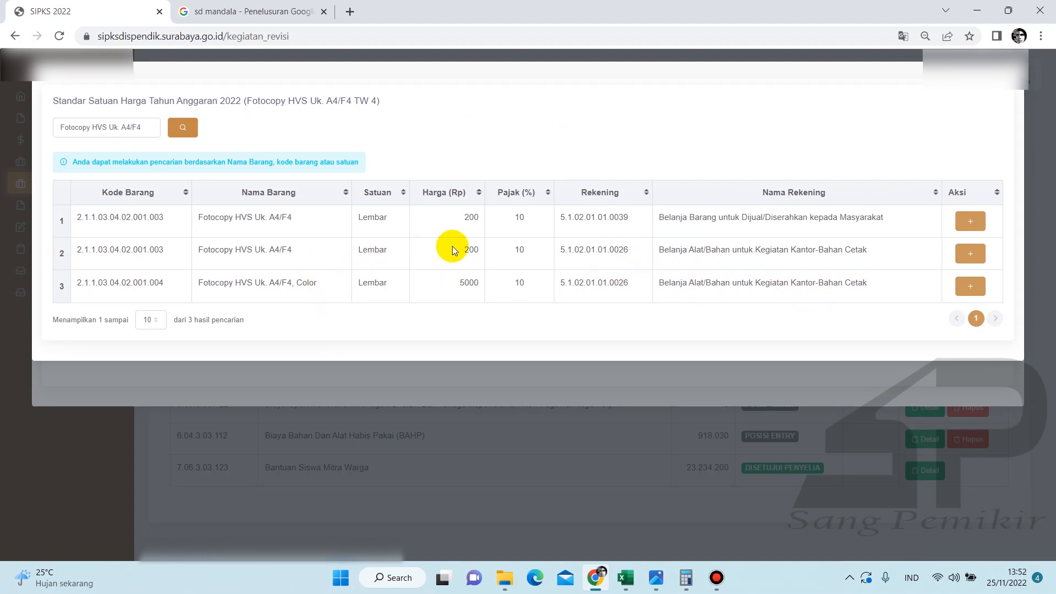
{"action": "left_click_drag", "start_coordinate": [823, 249], "coordinate": [862, 251]}
{"action": "left_click", "coordinate": [966, 260]}
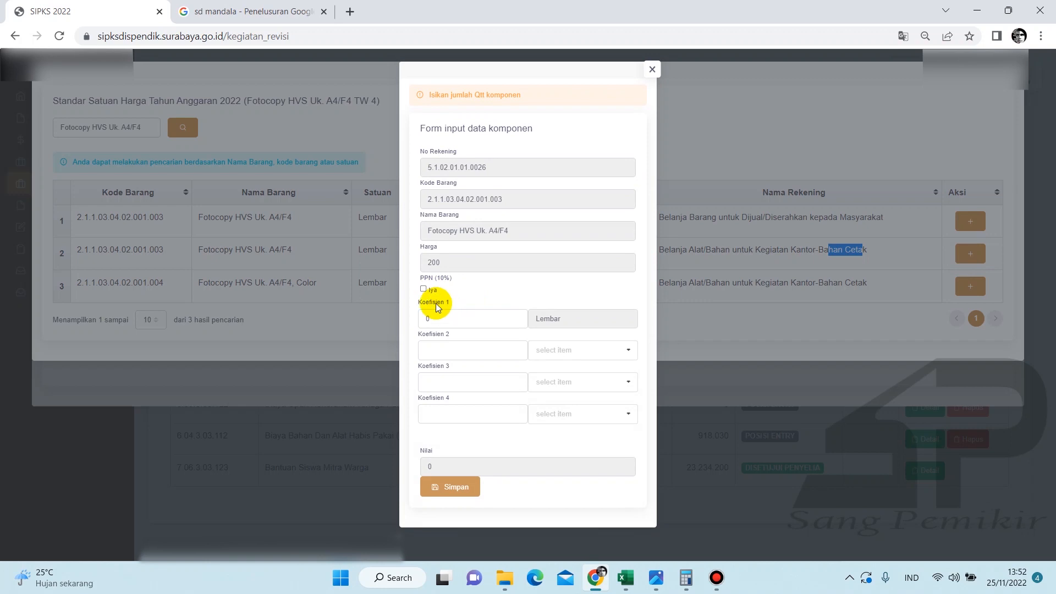
Step: Save the photocopy component with a coefficient of 13.46 Lembar and no PPN, and close the Biaya Pelaporan details
{"action": "left_click", "coordinate": [425, 318]}
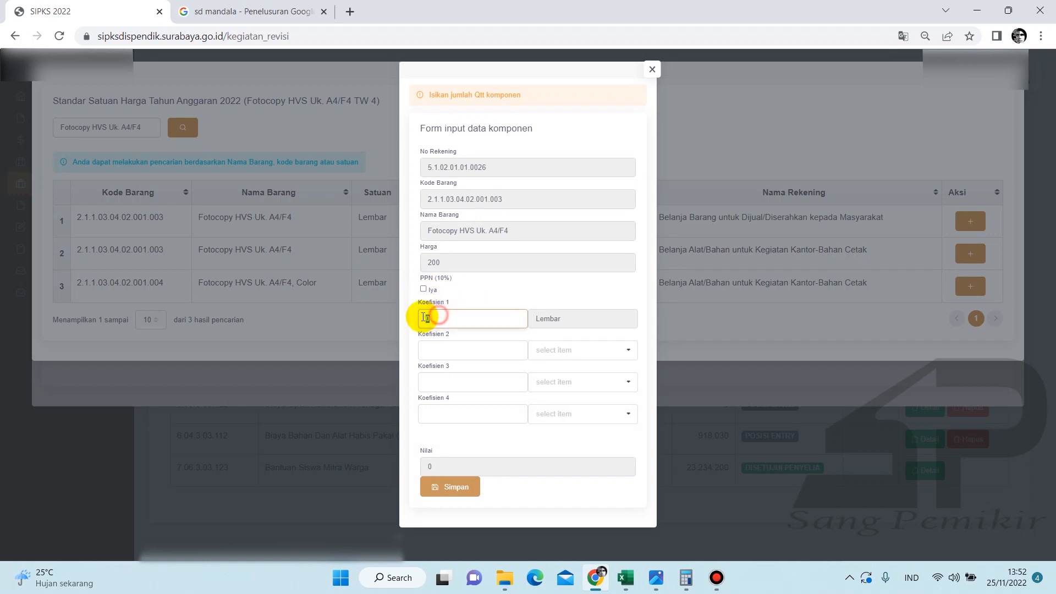
{"action": "type", "text": "13.46"}
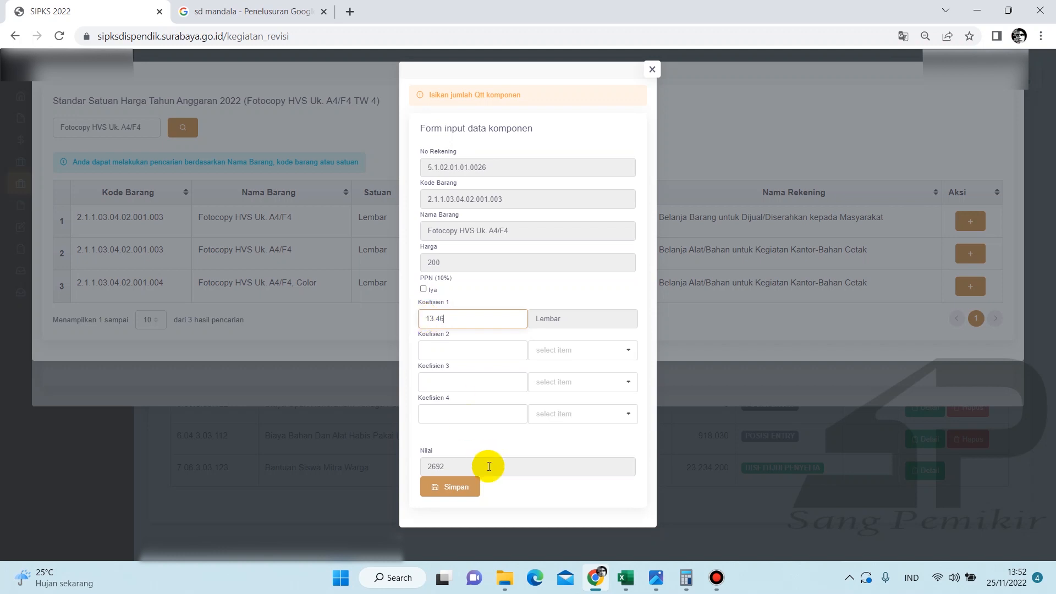
{"action": "left_click", "coordinate": [462, 490]}
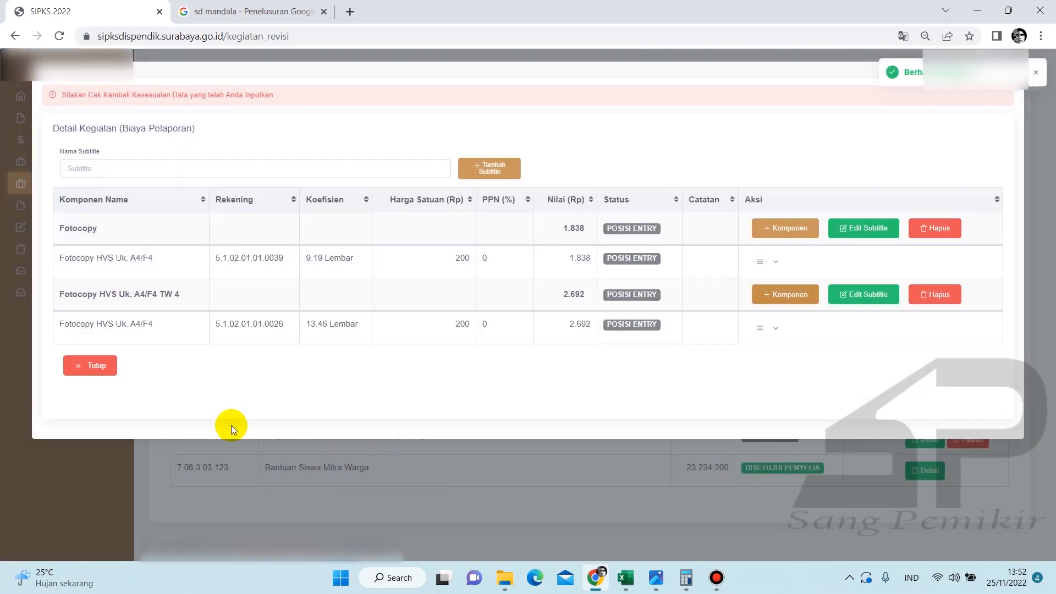
{"action": "left_click", "coordinate": [88, 367]}
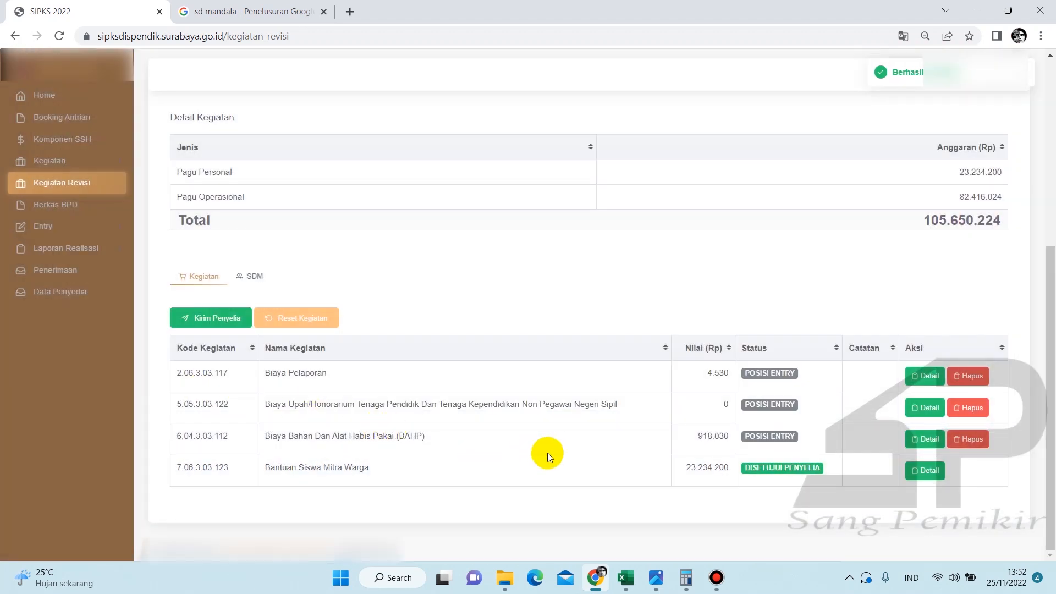
Step: Compare the Detail Kegiatan total with the Pagu Sekolah total, and reload the Kegiatan Revisi page to recheck both
{"action": "scroll", "coordinate": [660, 377], "scroll_direction": "up", "scroll_amount": 3}
{"action": "left_click_drag", "start_coordinate": [924, 360], "coordinate": [1001, 358]}
{"action": "left_click_drag", "start_coordinate": [932, 204], "coordinate": [1007, 207]}
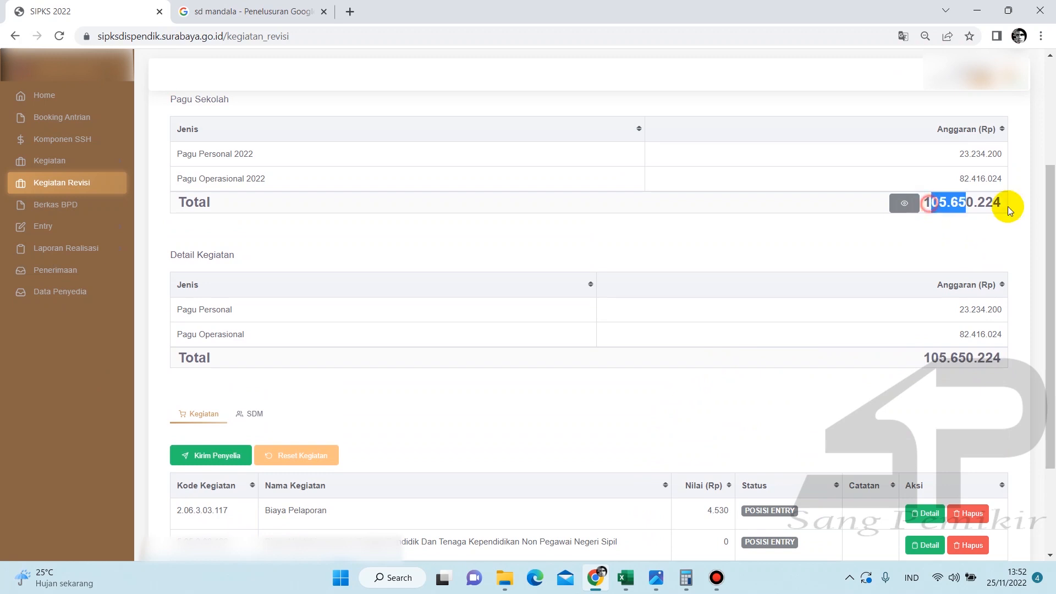
{"action": "left_click", "coordinate": [995, 223]}
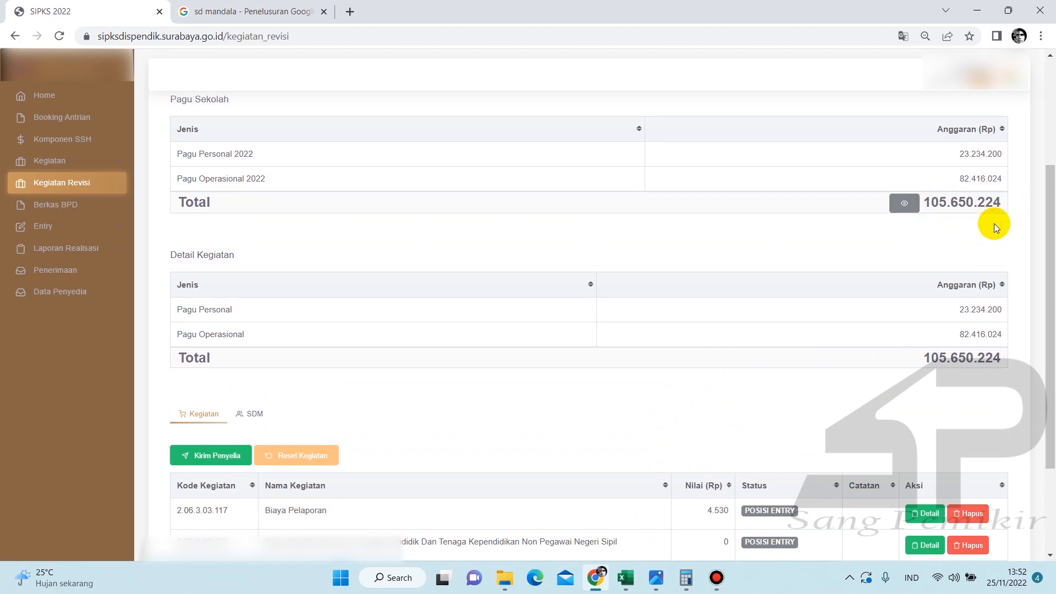
{"action": "scroll", "coordinate": [761, 331], "scroll_direction": "down", "scroll_amount": 3}
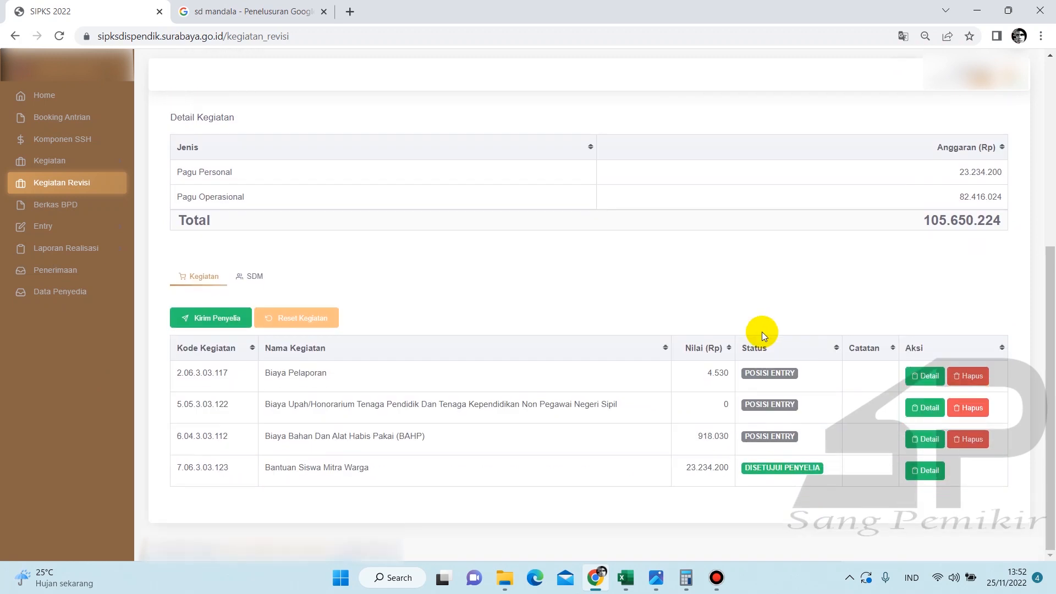
{"action": "scroll", "coordinate": [858, 402], "scroll_direction": "up", "scroll_amount": 3}
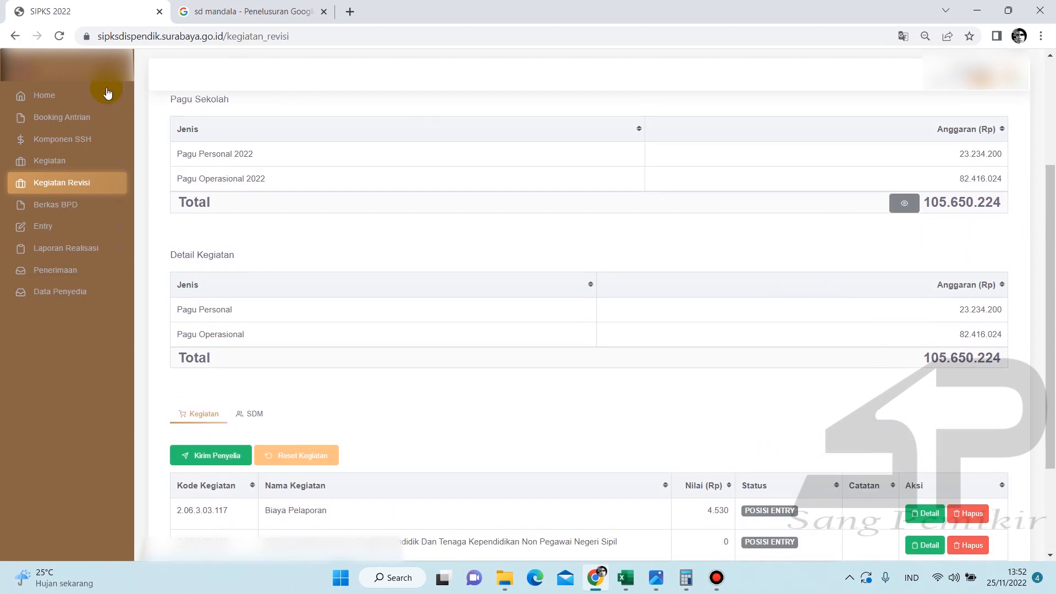
{"action": "left_click", "coordinate": [58, 36]}
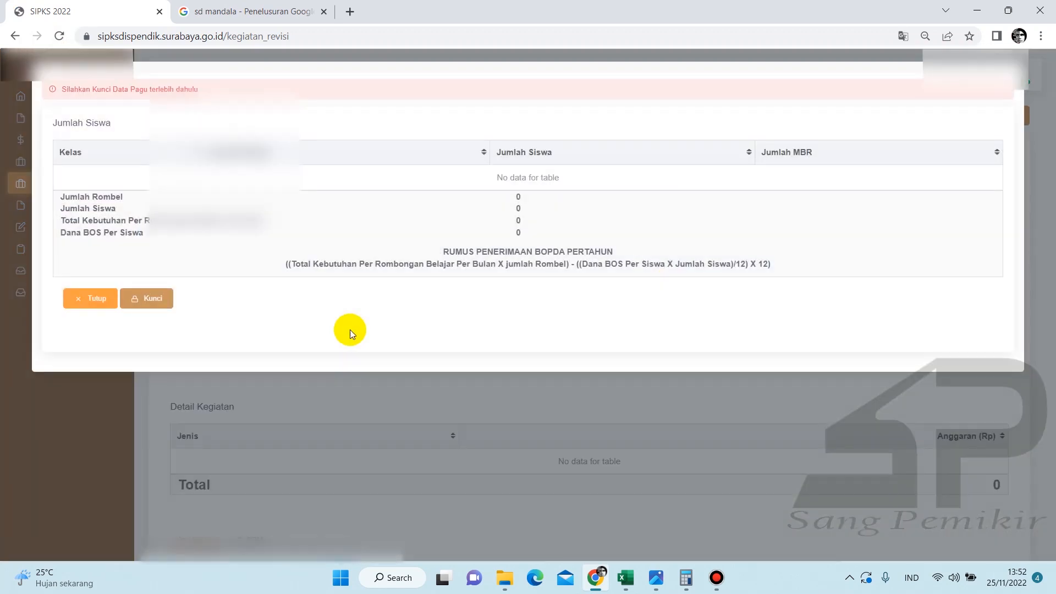
{"action": "left_click", "coordinate": [543, 387]}
{"action": "scroll", "coordinate": [545, 388], "scroll_direction": "down", "scroll_amount": 4}
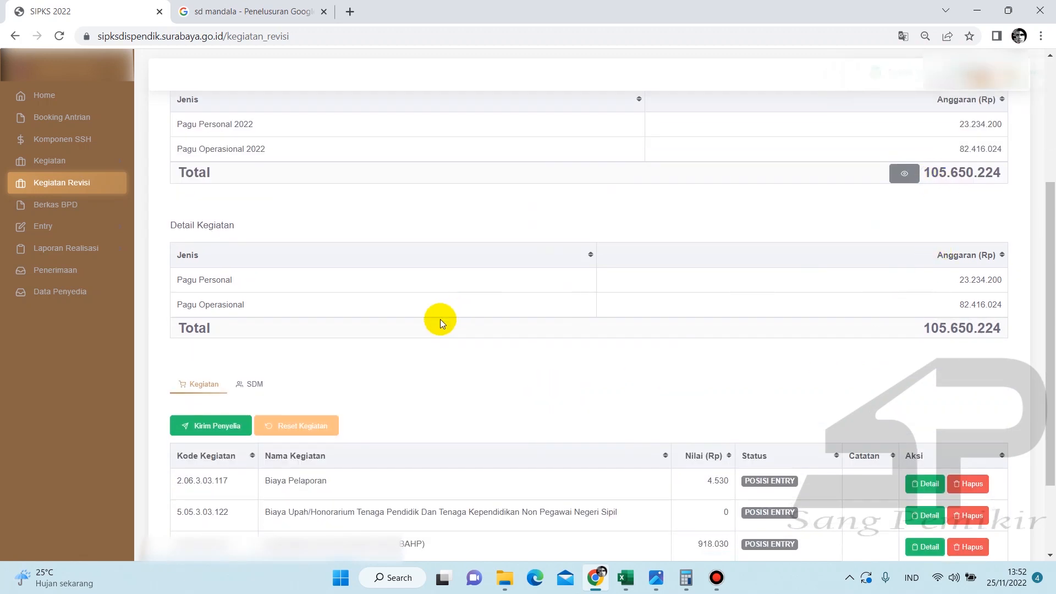
Step: Review the staff honorarium entries under SDM and submit them to the supervisor with Kirim Penyelia
{"action": "left_click", "coordinate": [260, 384]}
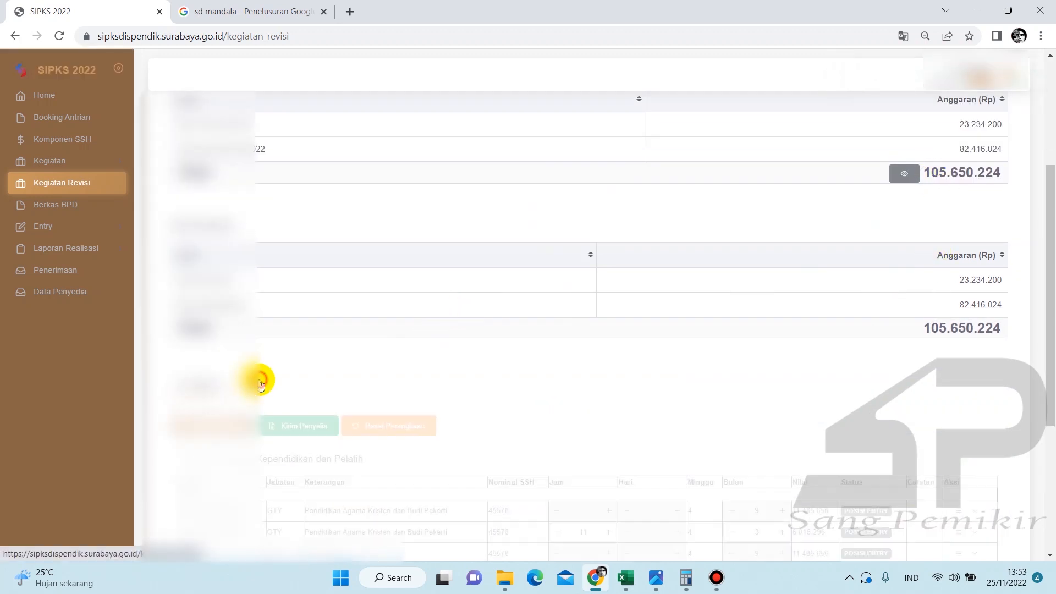
{"action": "scroll", "coordinate": [570, 365], "scroll_direction": "down", "scroll_amount": 3}
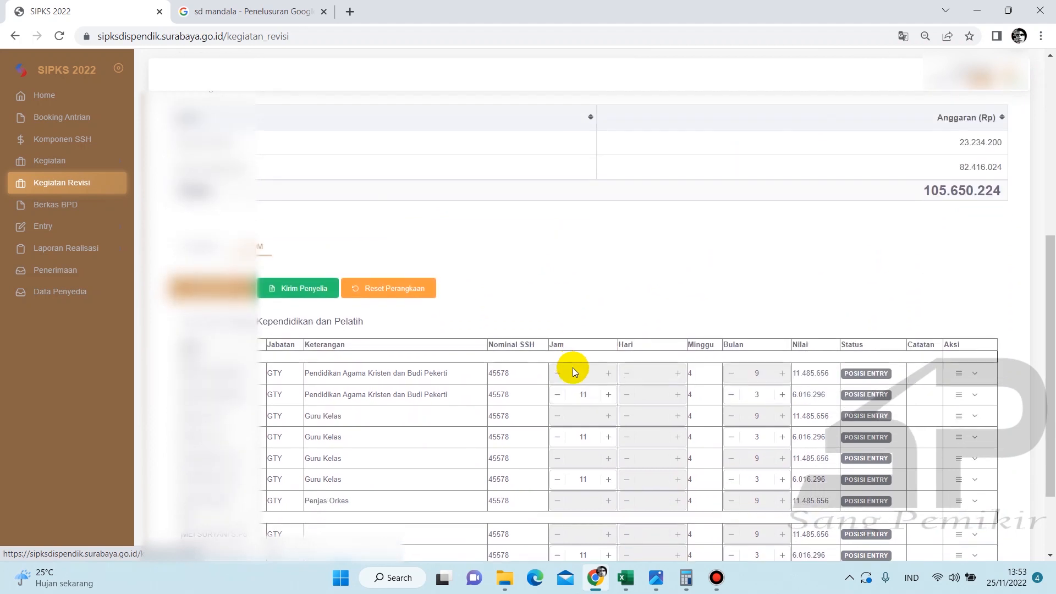
{"action": "scroll", "coordinate": [738, 454], "scroll_direction": "down", "scroll_amount": 2}
{"action": "scroll", "coordinate": [738, 454], "scroll_direction": "up", "scroll_amount": 1}
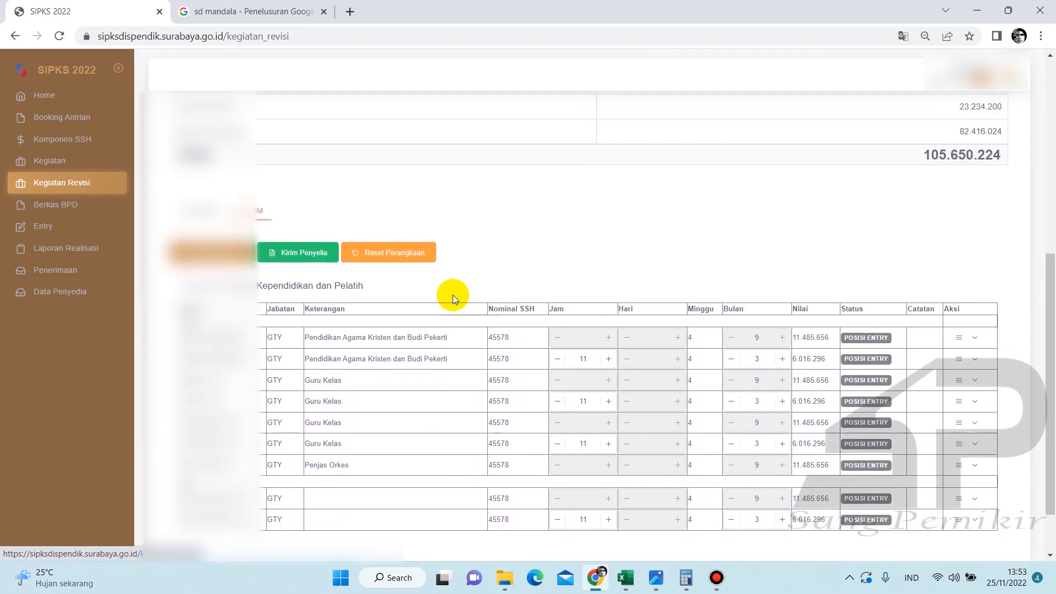
{"action": "left_click", "coordinate": [318, 250]}
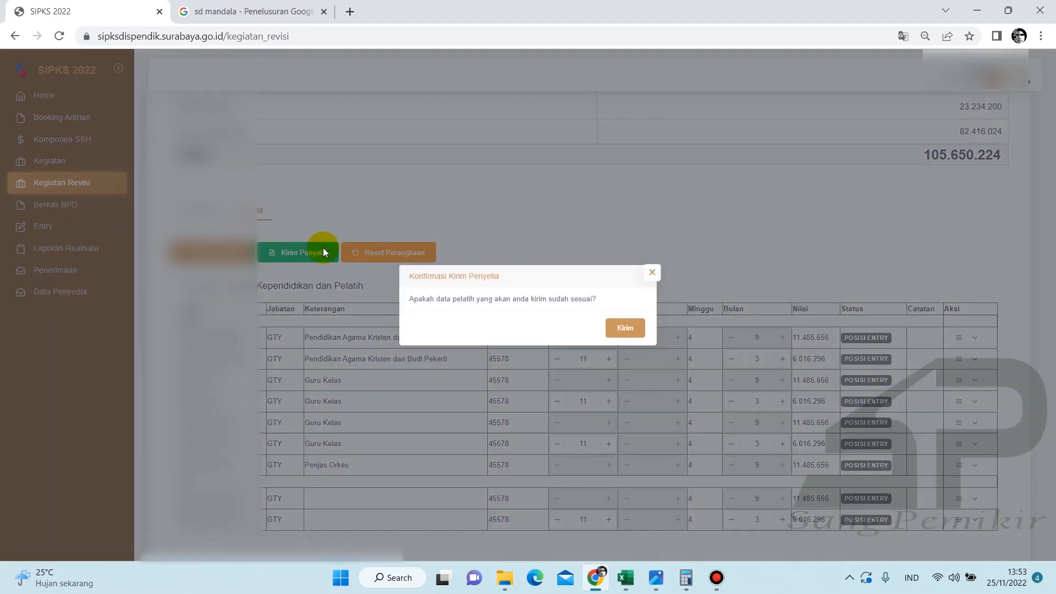
{"action": "left_click", "coordinate": [627, 328]}
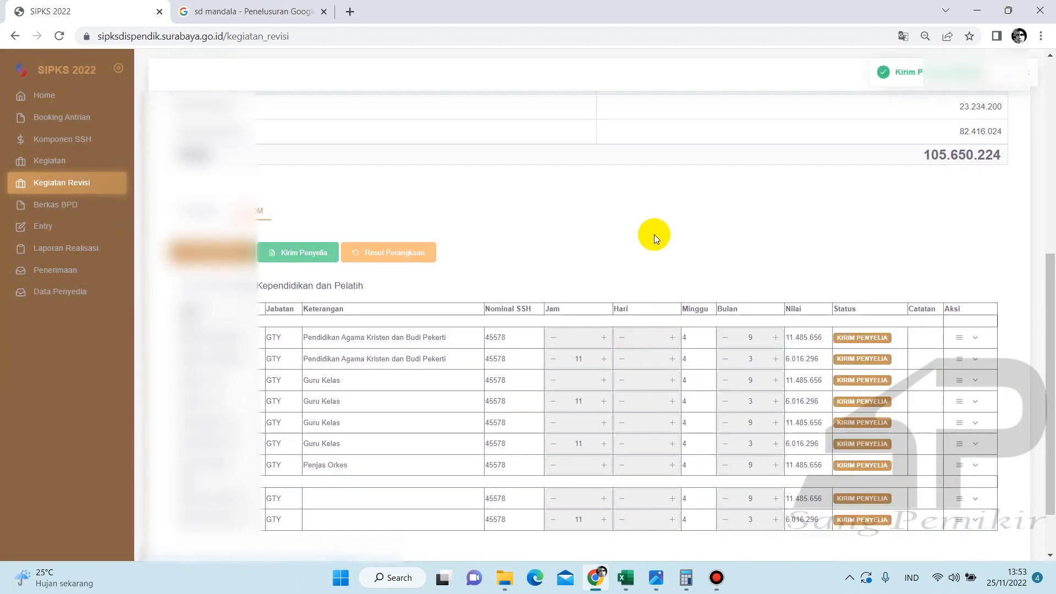
Step: Reload the Kegiatan Revisi page and submit the activities in the Kegiatan list to the supervisor with Kirim Penyelia
{"action": "scroll", "coordinate": [920, 239], "scroll_direction": "up", "scroll_amount": 1}
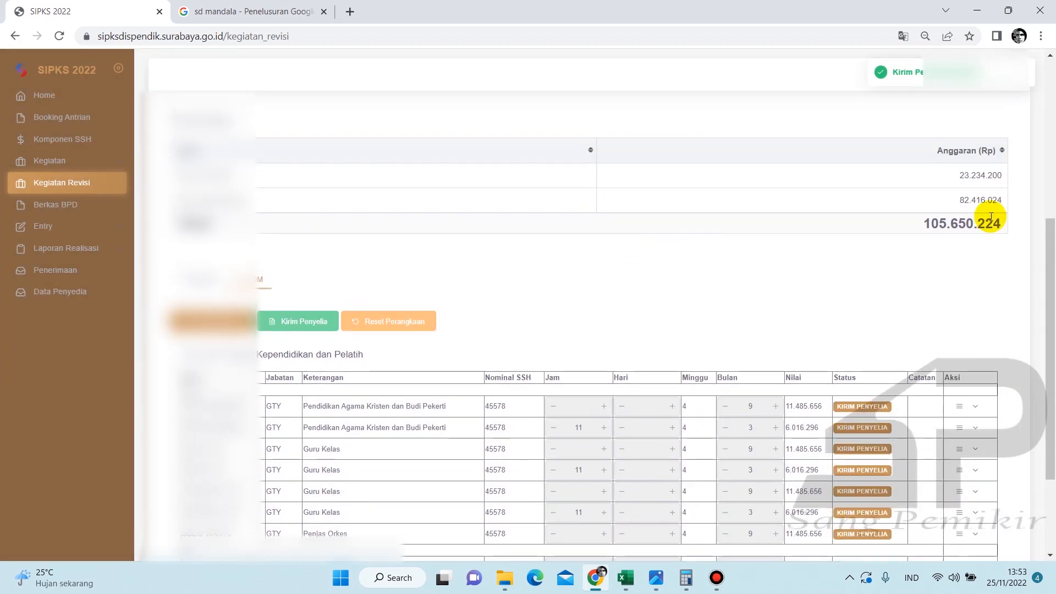
{"action": "scroll", "coordinate": [941, 289], "scroll_direction": "up", "scroll_amount": 1}
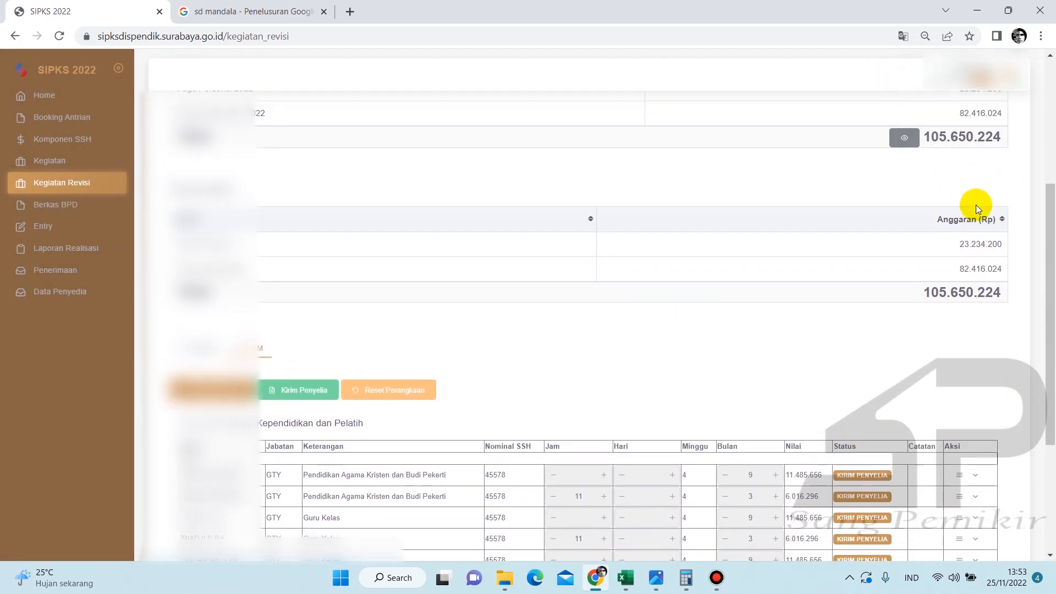
{"action": "left_click", "coordinate": [60, 36]}
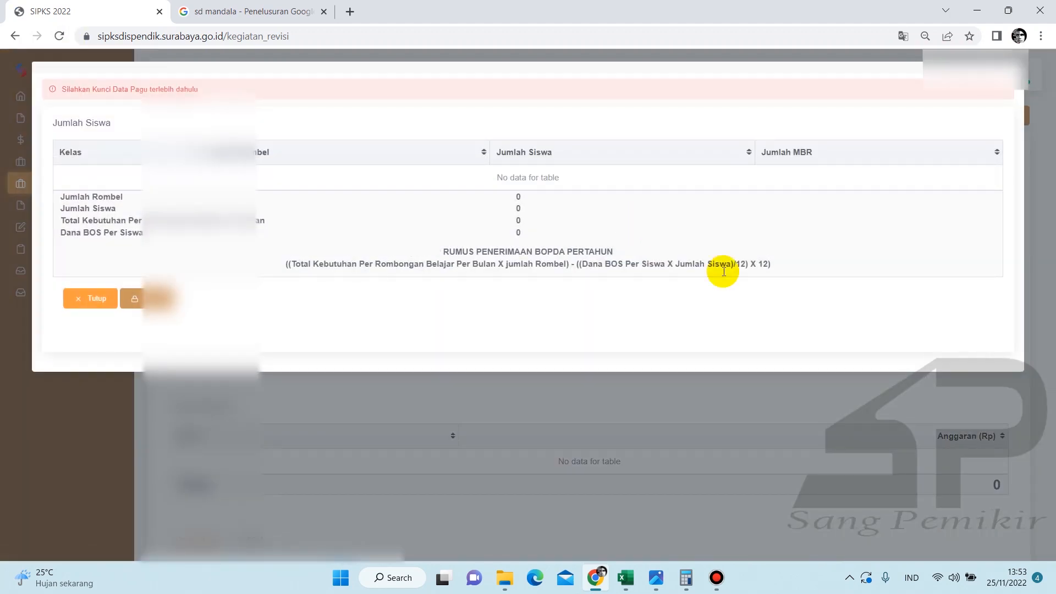
{"action": "left_click", "coordinate": [788, 413]}
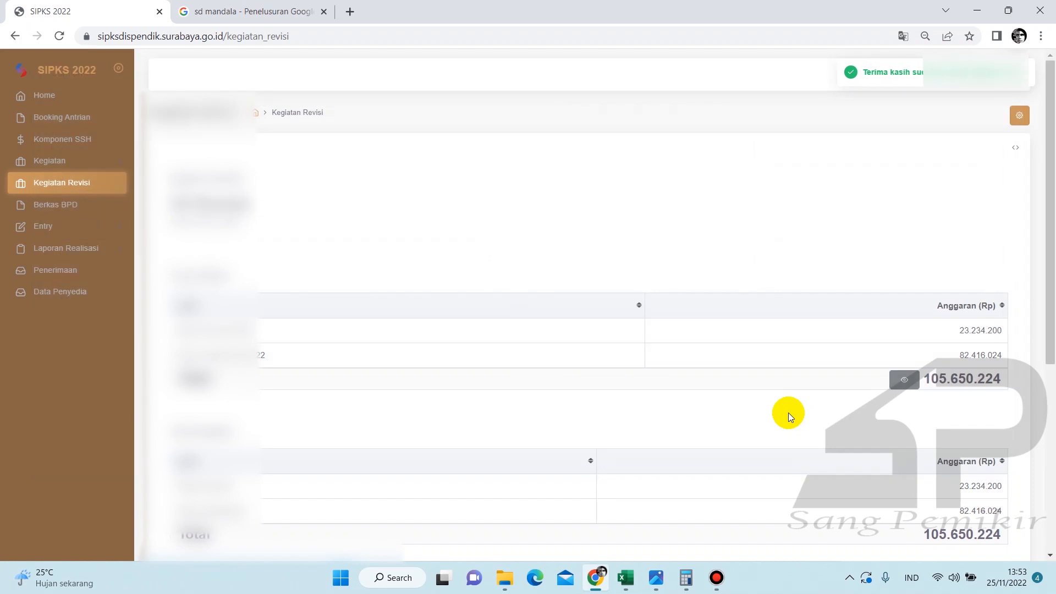
{"action": "scroll", "coordinate": [787, 412], "scroll_direction": "down", "scroll_amount": 2}
{"action": "scroll", "coordinate": [788, 412], "scroll_direction": "down", "scroll_amount": 2}
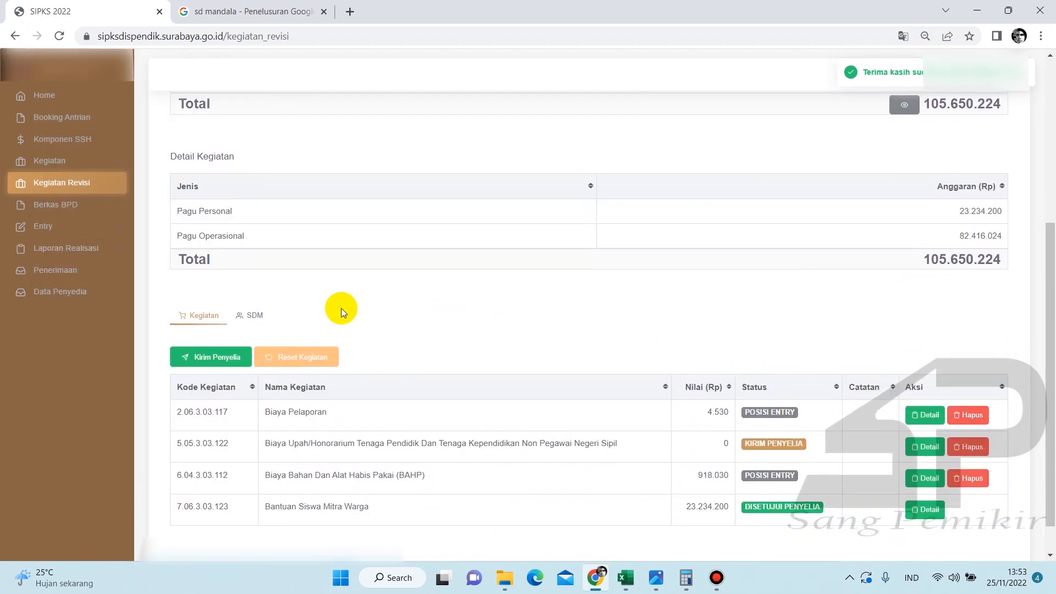
{"action": "left_click", "coordinate": [228, 358]}
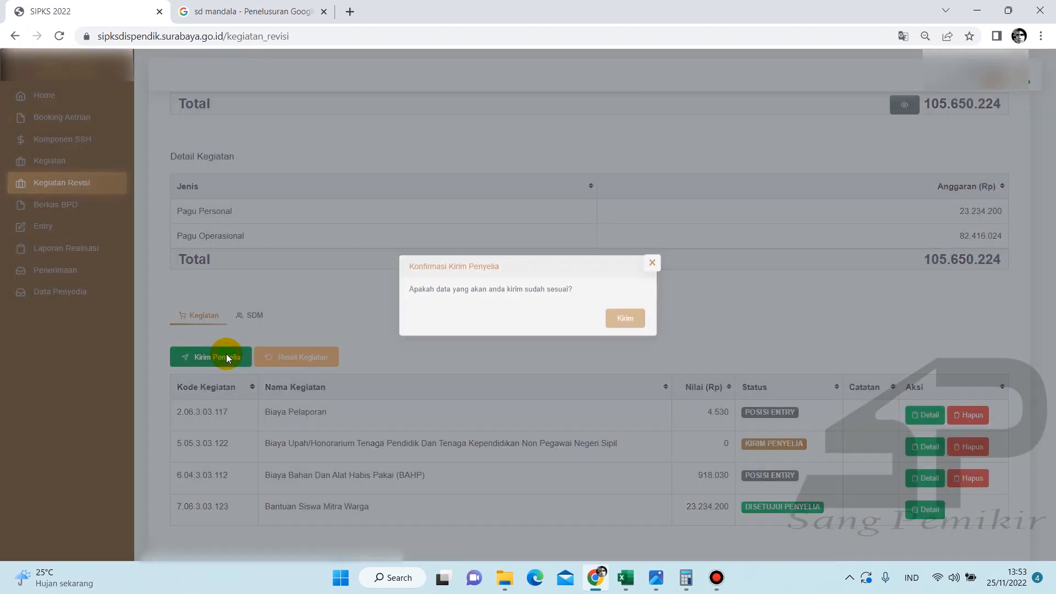
{"action": "left_click", "coordinate": [630, 332]}
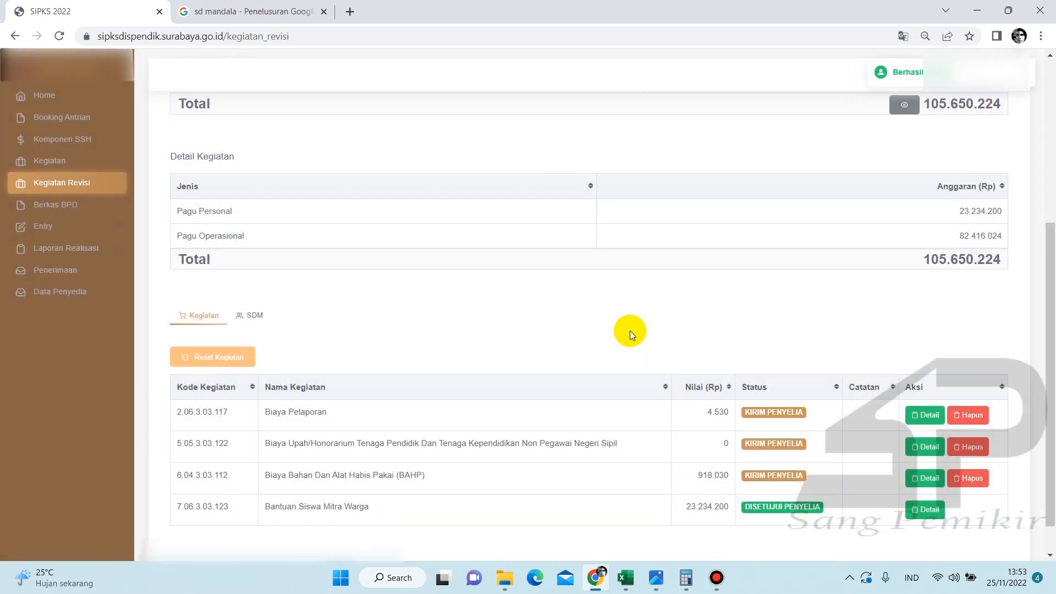
Step: Reload Kegiatan Revisi again and check each activity's status and the Pagu Sekolah and Detail Kegiatan totals
{"action": "left_click", "coordinate": [59, 37]}
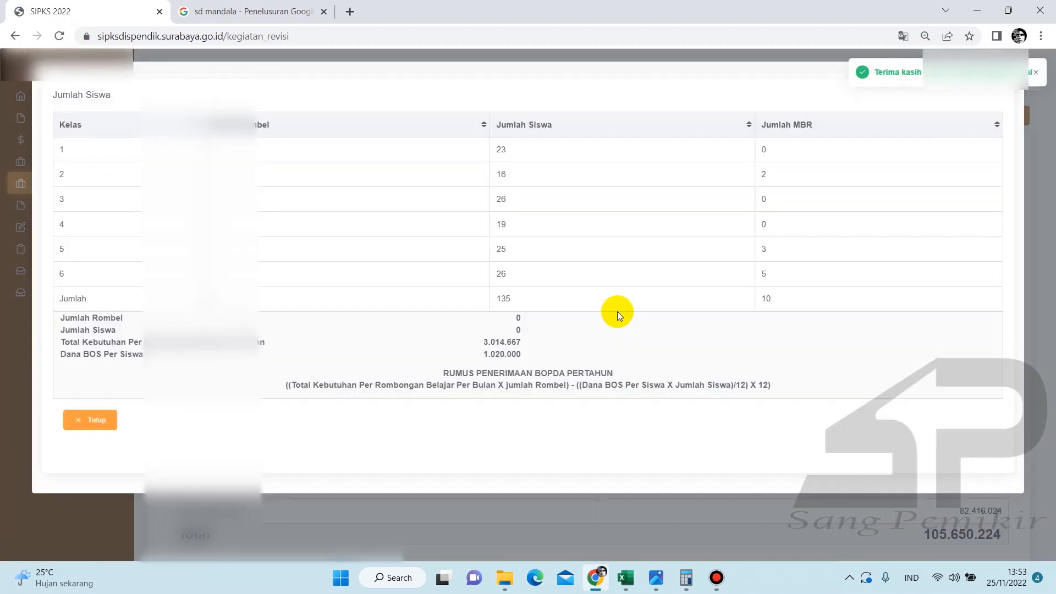
{"action": "key", "text": "Escape"}
{"action": "scroll", "coordinate": [617, 311], "scroll_direction": "down", "scroll_amount": 5}
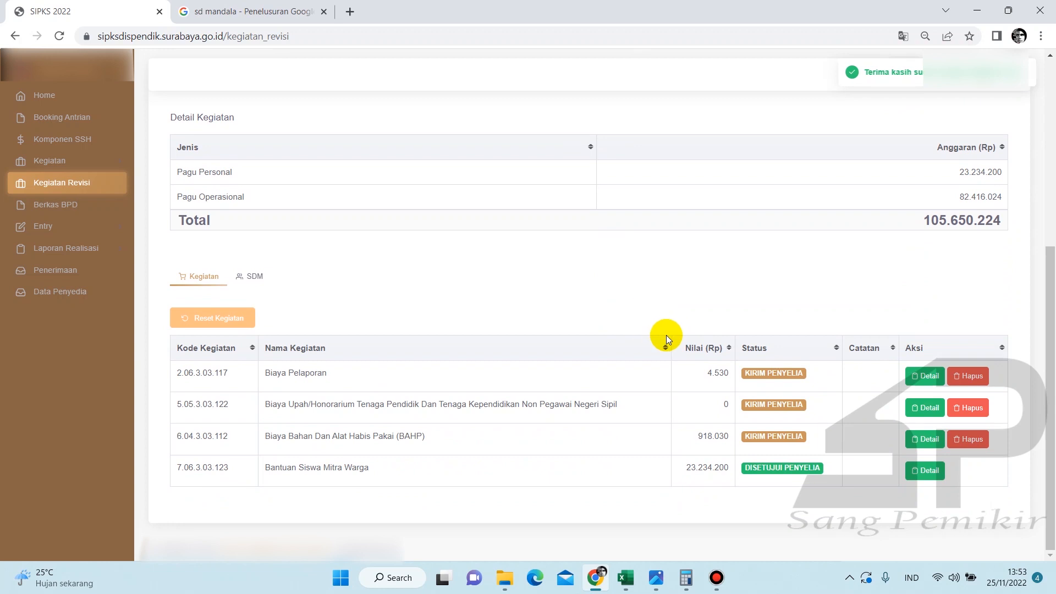
{"action": "scroll", "coordinate": [733, 339], "scroll_direction": "up", "scroll_amount": 3}
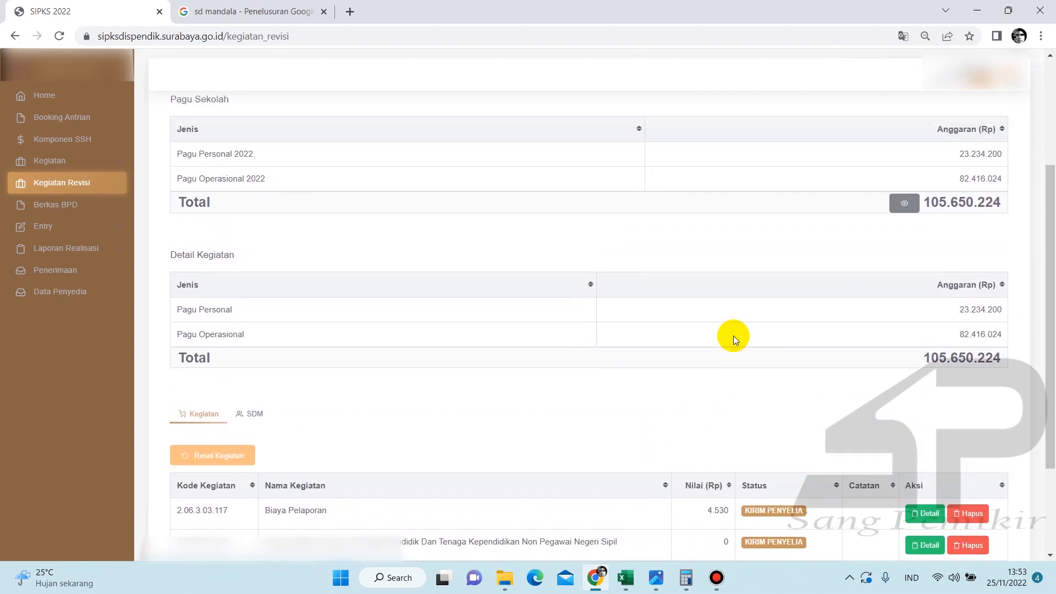
{"action": "scroll", "coordinate": [752, 398], "scroll_direction": "down", "scroll_amount": 1}
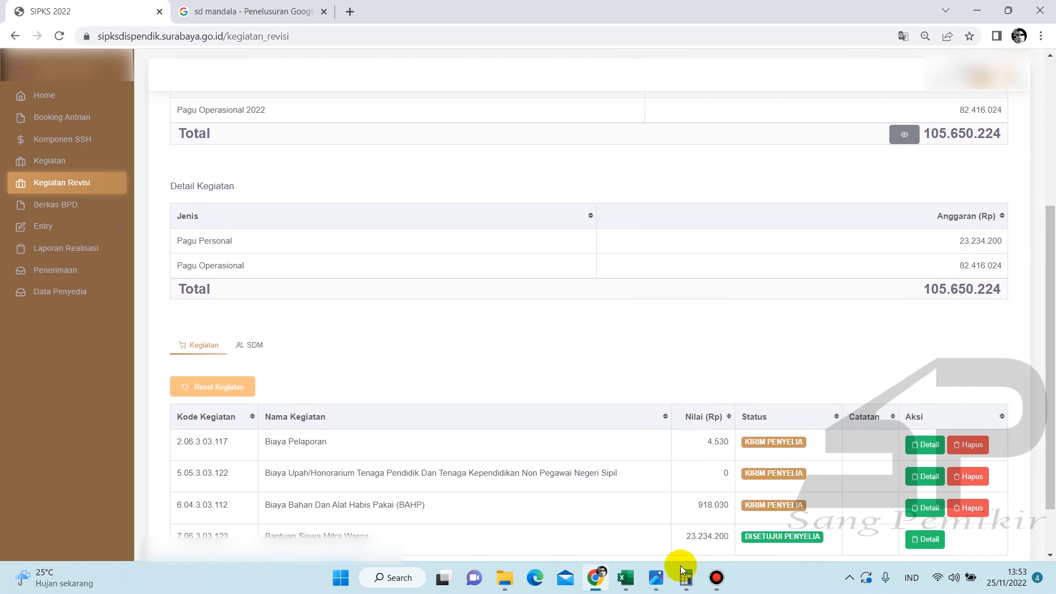
Step: Switch to the Perencanaan TW 4 workbook in Excel and check the remaining budget for TW 4 and the revised year on the Perencanaan sheet
{"action": "left_click", "coordinate": [625, 576]}
{"action": "left_click", "coordinate": [666, 528]}
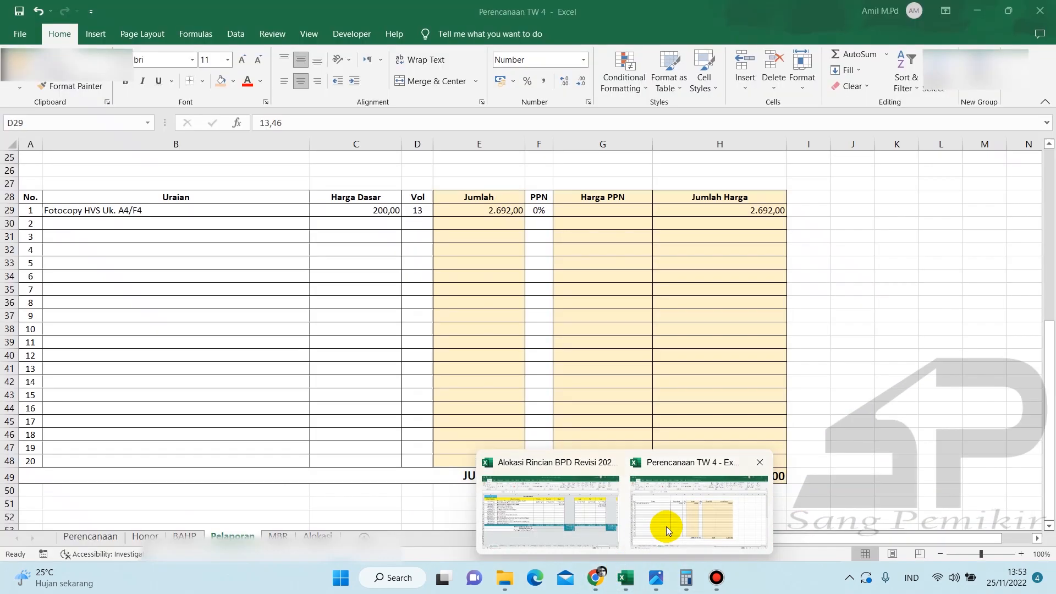
{"action": "left_click", "coordinate": [90, 536]}
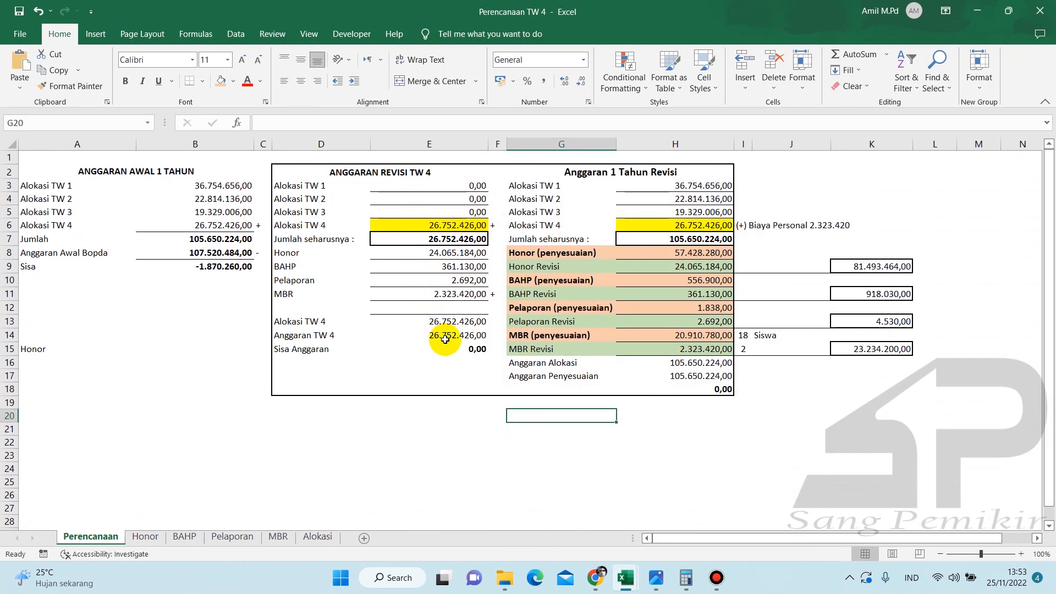
{"action": "left_click", "coordinate": [477, 348]}
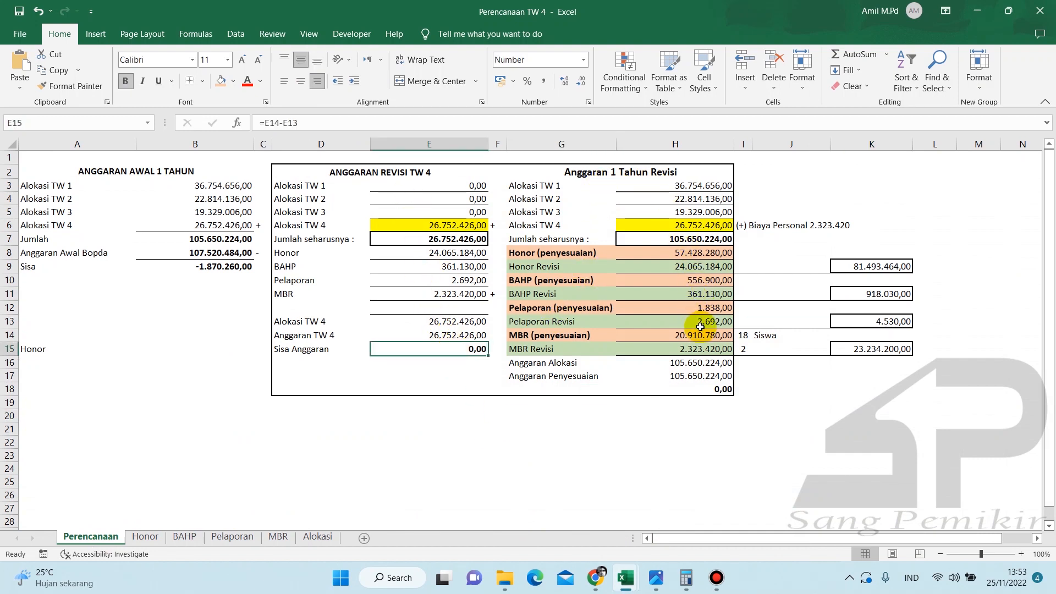
{"action": "left_click", "coordinate": [715, 388]}
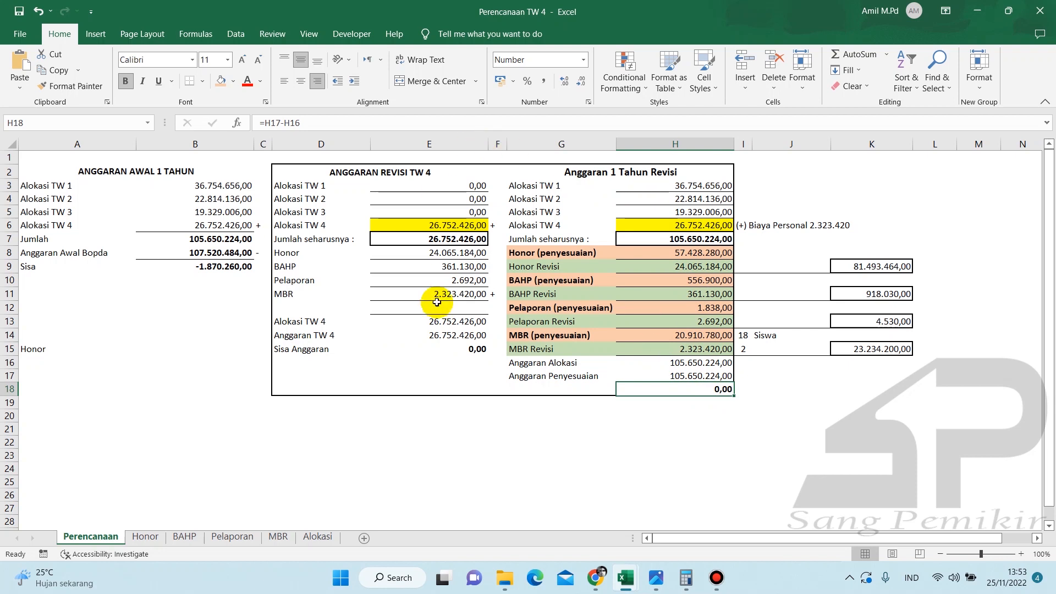
{"action": "left_click_drag", "start_coordinate": [456, 414], "coordinate": [677, 409]}
{"action": "left_click", "coordinate": [786, 405]}
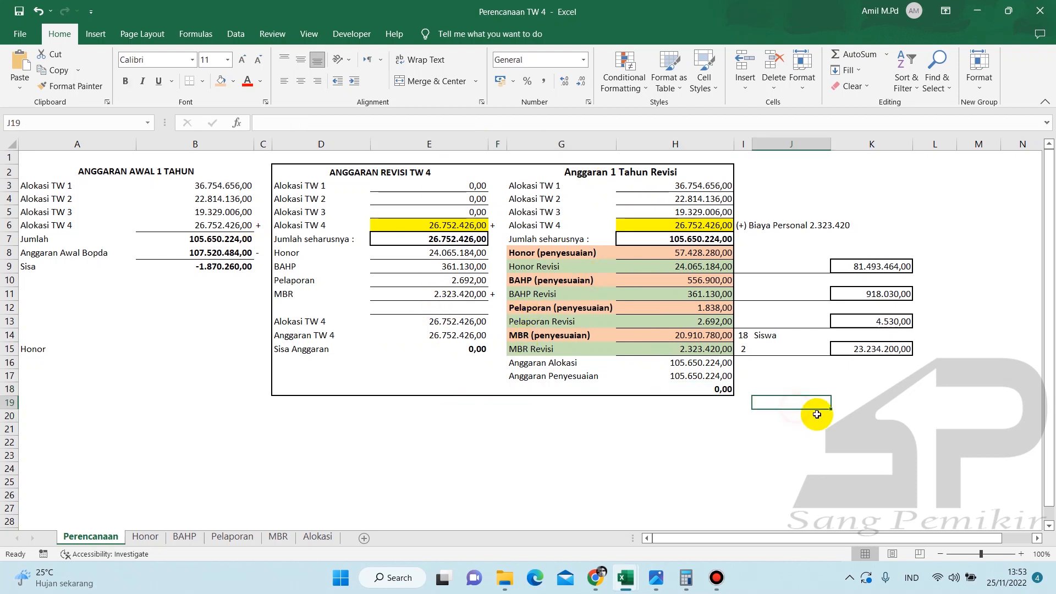
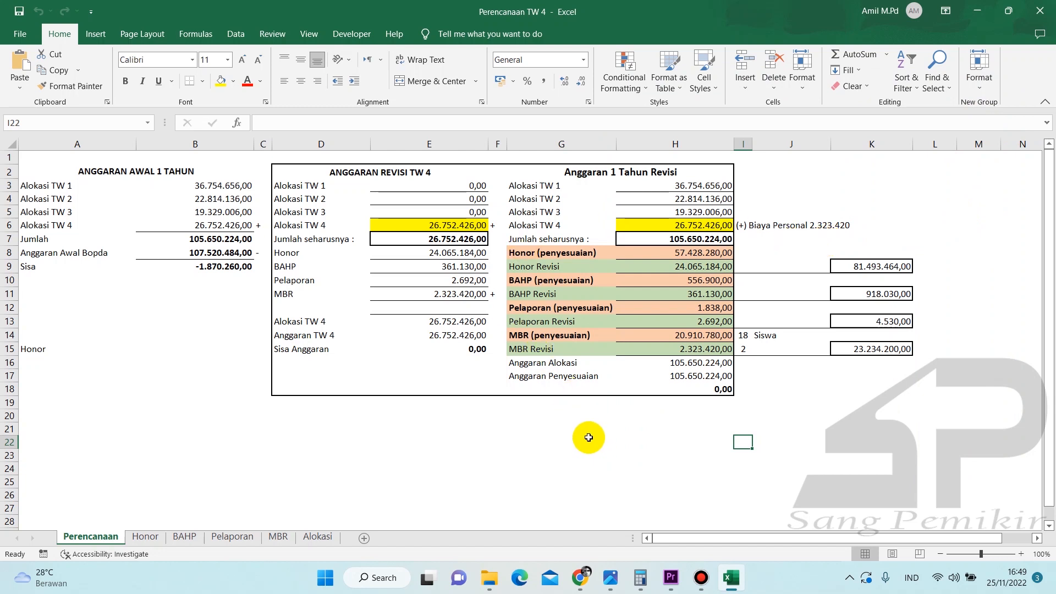
{"action": "left_click", "coordinate": [444, 351]}
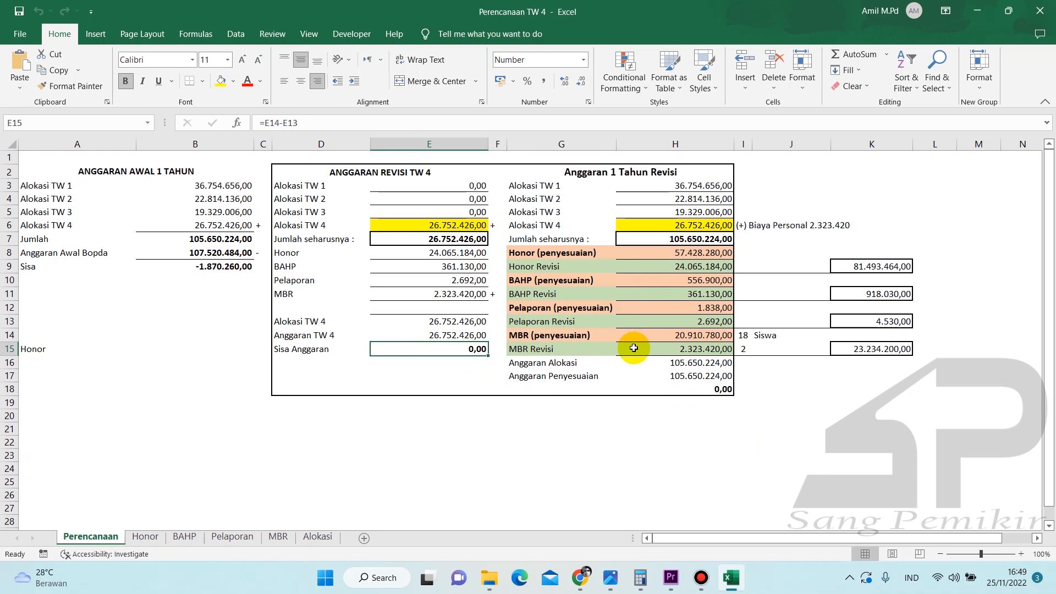
Step: Switch to SIPKS in Chrome and review the monthly amounts and totals in the Alokasi Kegiatan bopda table
{"action": "left_click", "coordinate": [581, 575]}
{"action": "scroll", "coordinate": [342, 259], "scroll_direction": "up", "scroll_amount": 1}
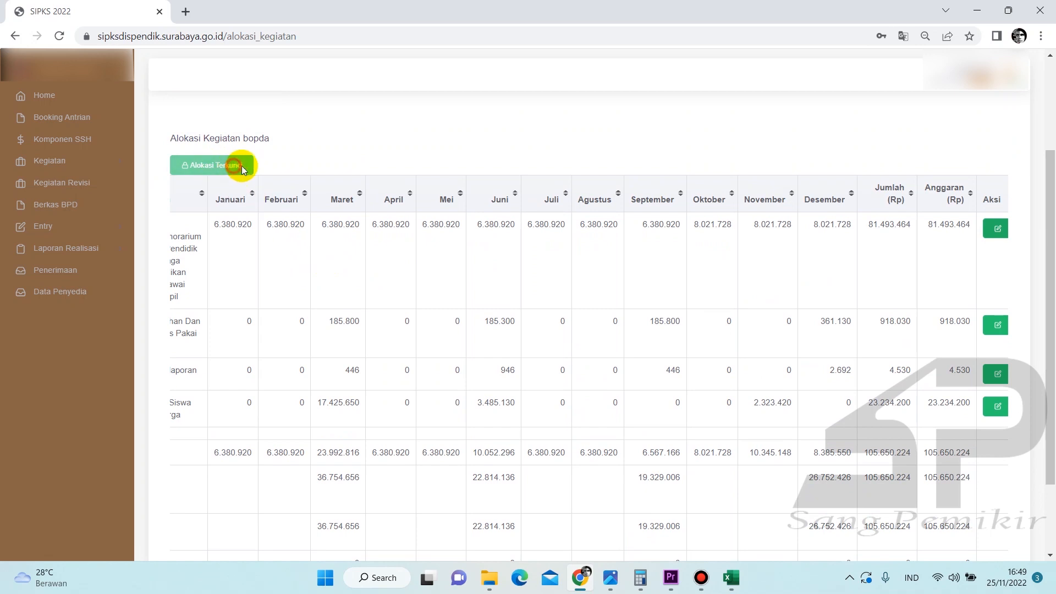
{"action": "scroll", "coordinate": [489, 194], "scroll_direction": "down", "scroll_amount": 2}
{"action": "mouse_move", "coordinate": [592, 507]}
{"action": "left_mouse_down"}
{"action": "mouse_move", "coordinate": [540, 508]}
{"action": "mouse_move", "coordinate": [637, 508]}
{"action": "mouse_move", "coordinate": [603, 508]}
{"action": "left_mouse_up"}
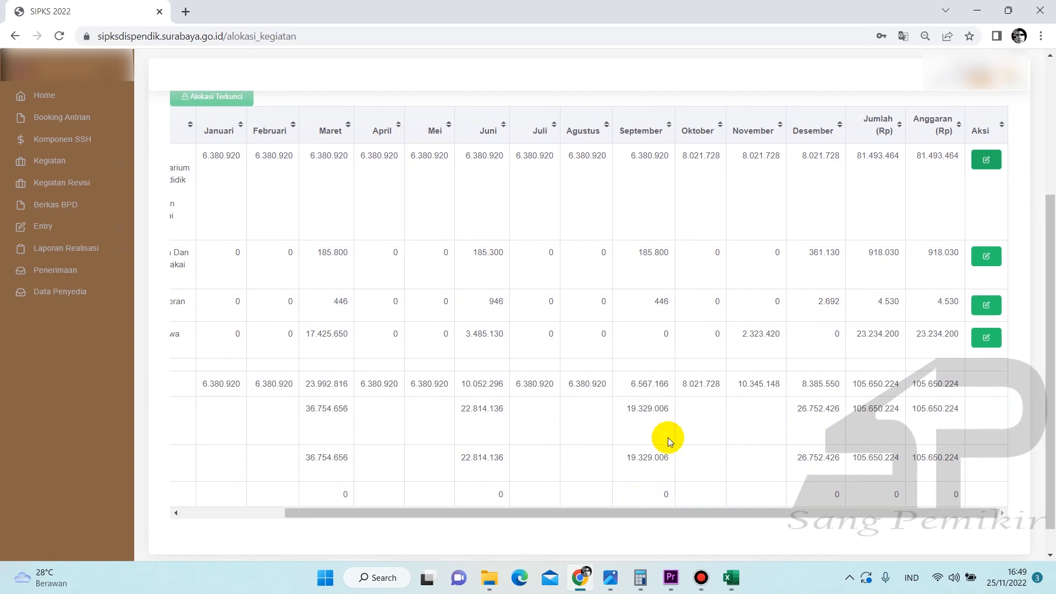
{"action": "scroll", "coordinate": [673, 423], "scroll_direction": "up", "scroll_amount": 1}
{"action": "scroll", "coordinate": [574, 291], "scroll_direction": "down", "scroll_amount": 1}
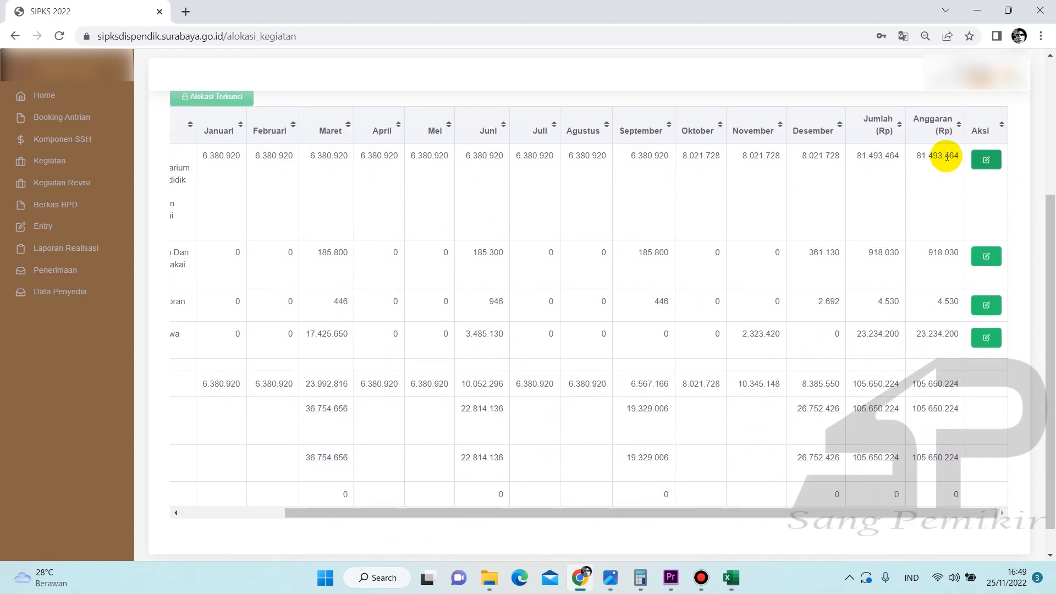
Step: Open the honorarium allocation details and examine the January–September and October–December amounts per staff member
{"action": "left_click", "coordinate": [984, 162]}
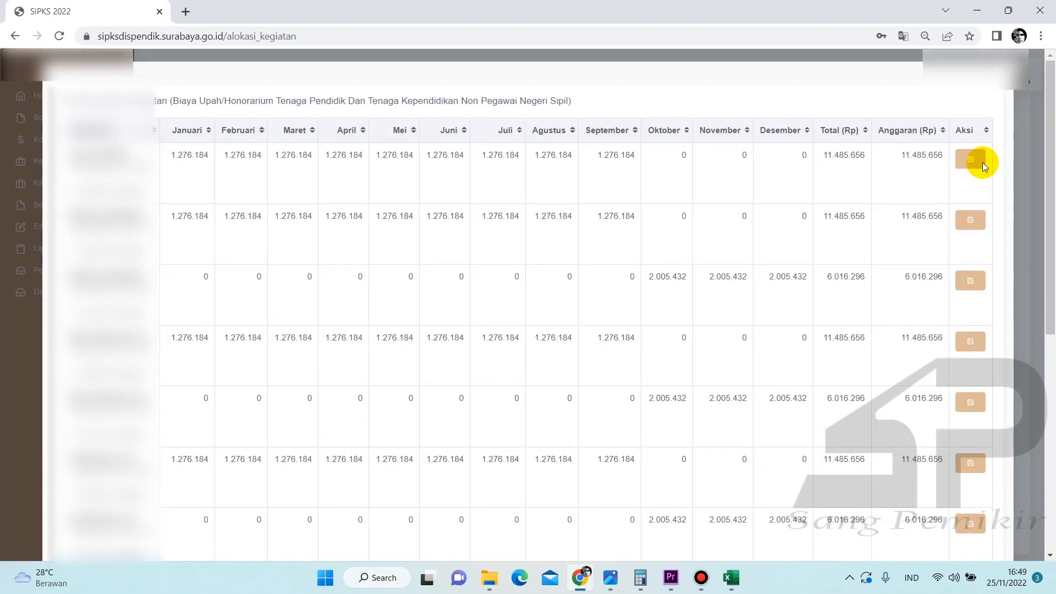
{"action": "scroll", "coordinate": [792, 200], "scroll_direction": "down", "scroll_amount": 1}
{"action": "scroll", "coordinate": [792, 200], "scroll_direction": "up", "scroll_amount": 1}
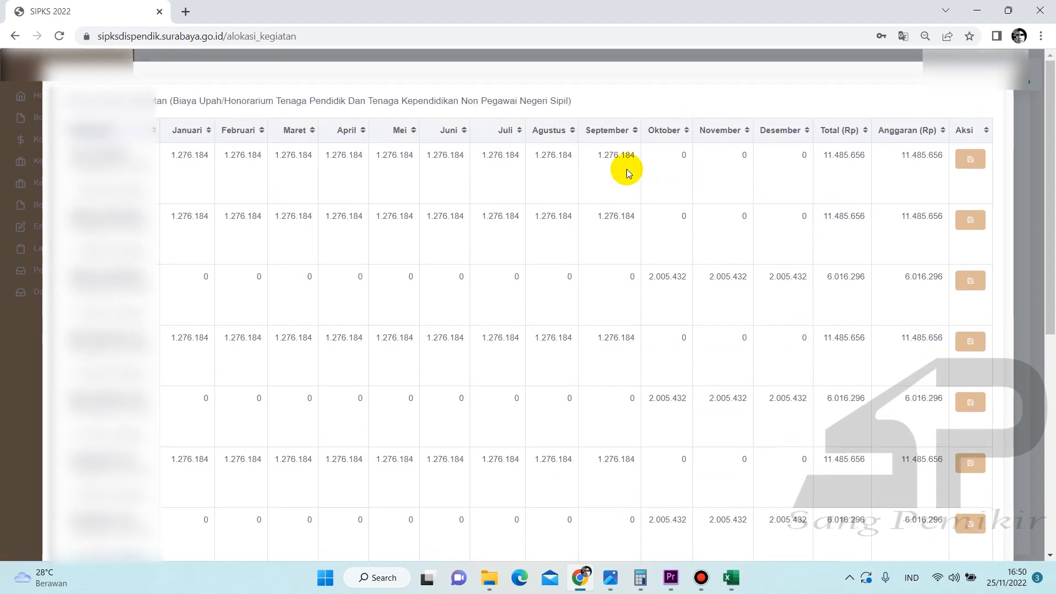
{"action": "left_click_drag", "start_coordinate": [183, 156], "coordinate": [625, 158]}
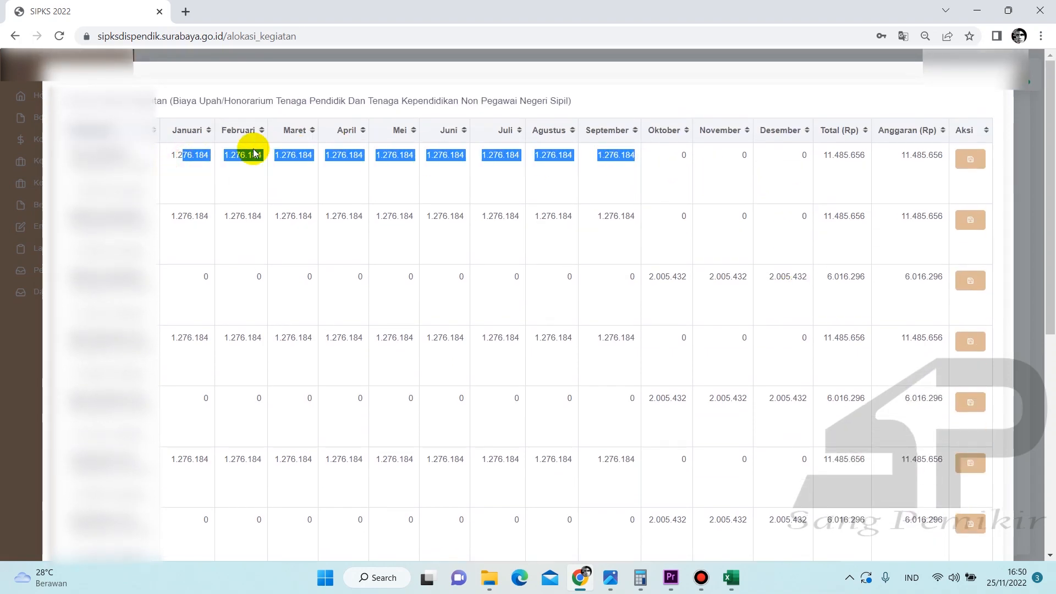
{"action": "left_click", "coordinate": [605, 159]}
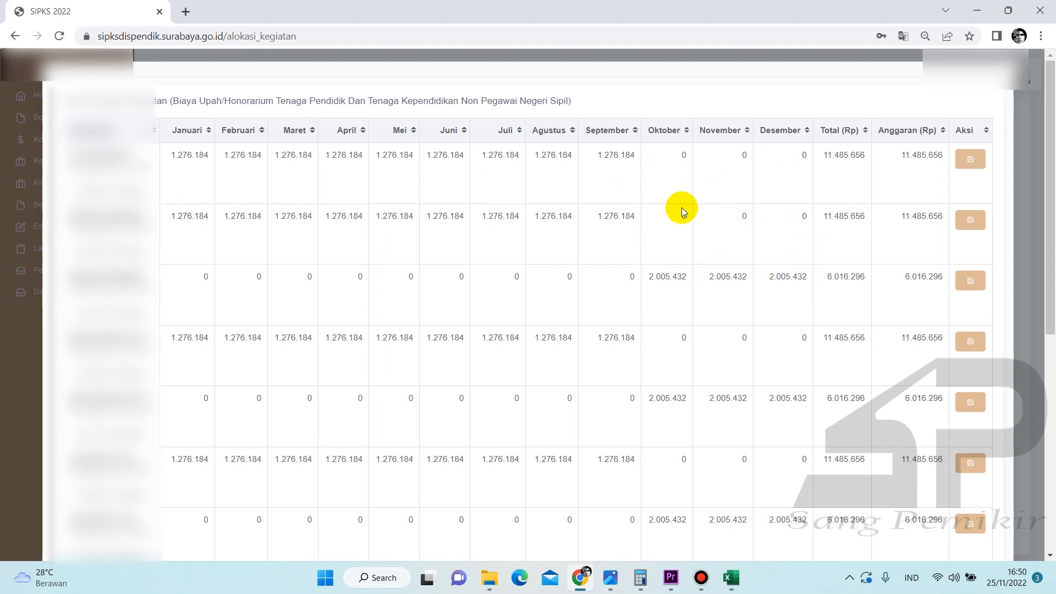
{"action": "left_click_drag", "start_coordinate": [660, 276], "coordinate": [867, 275]}
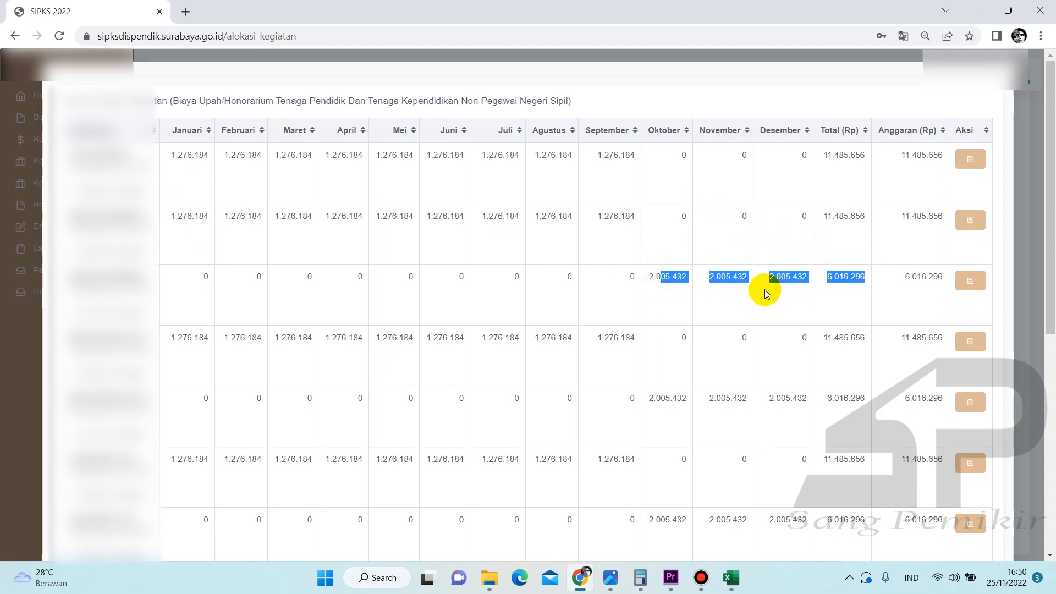
{"action": "left_click", "coordinate": [738, 294]}
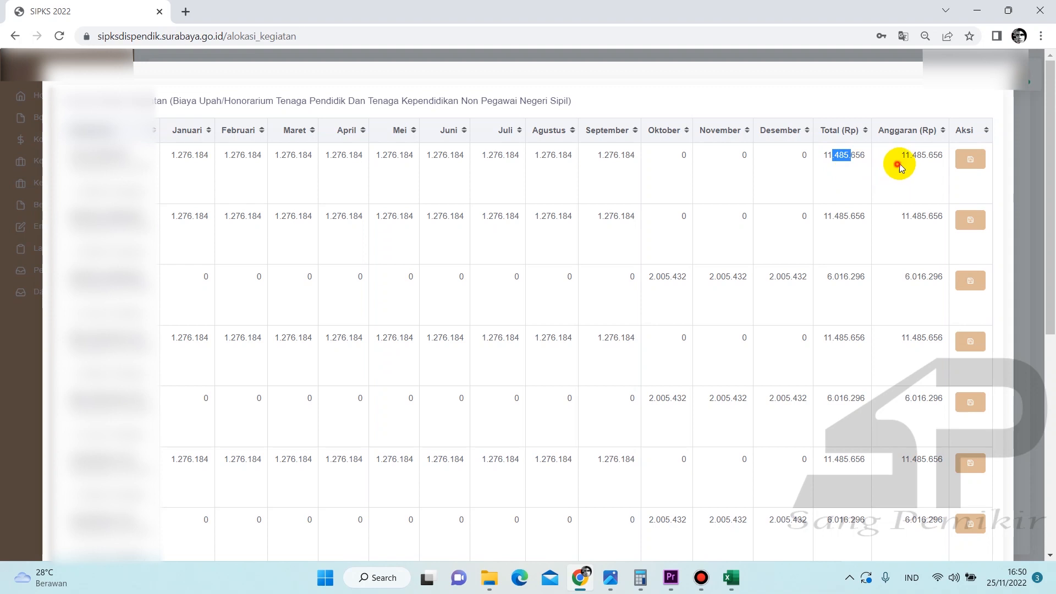
Step: Compare Total with Anggaran for the honorarium rows, check the overall and semester sums, and close the details
{"action": "left_click_drag", "start_coordinate": [898, 164], "coordinate": [933, 160]}
{"action": "scroll", "coordinate": [870, 169], "scroll_direction": "down", "scroll_amount": 1}
{"action": "scroll", "coordinate": [870, 168], "scroll_direction": "up", "scroll_amount": 1}
{"action": "left_click", "coordinate": [855, 164]}
{"action": "scroll", "coordinate": [889, 193], "scroll_direction": "down", "scroll_amount": 5}
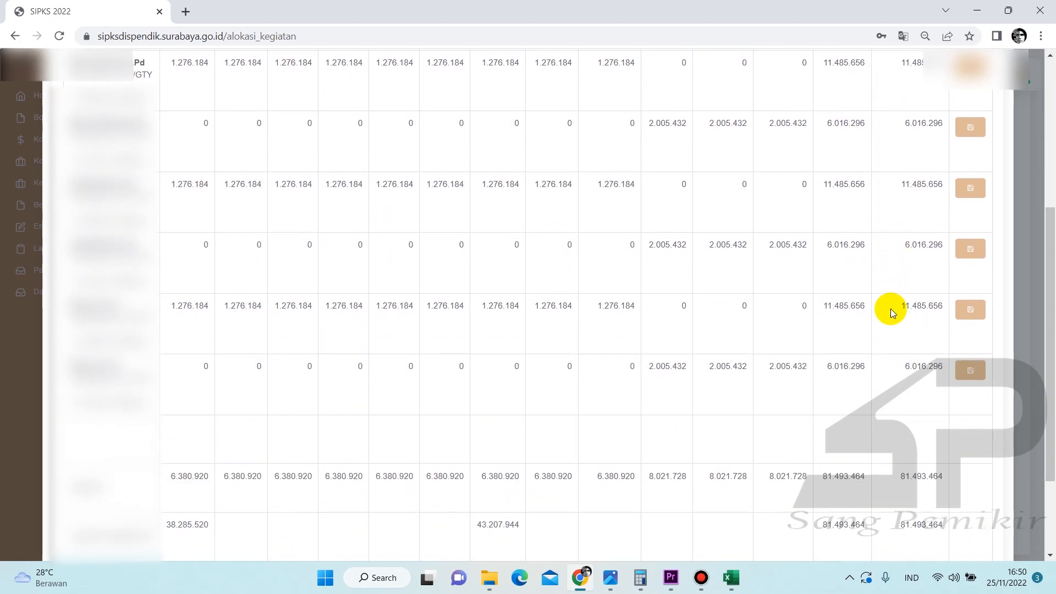
{"action": "scroll", "coordinate": [999, 410], "scroll_direction": "down", "scroll_amount": 2}
{"action": "left_click_drag", "start_coordinate": [972, 355], "coordinate": [975, 416]}
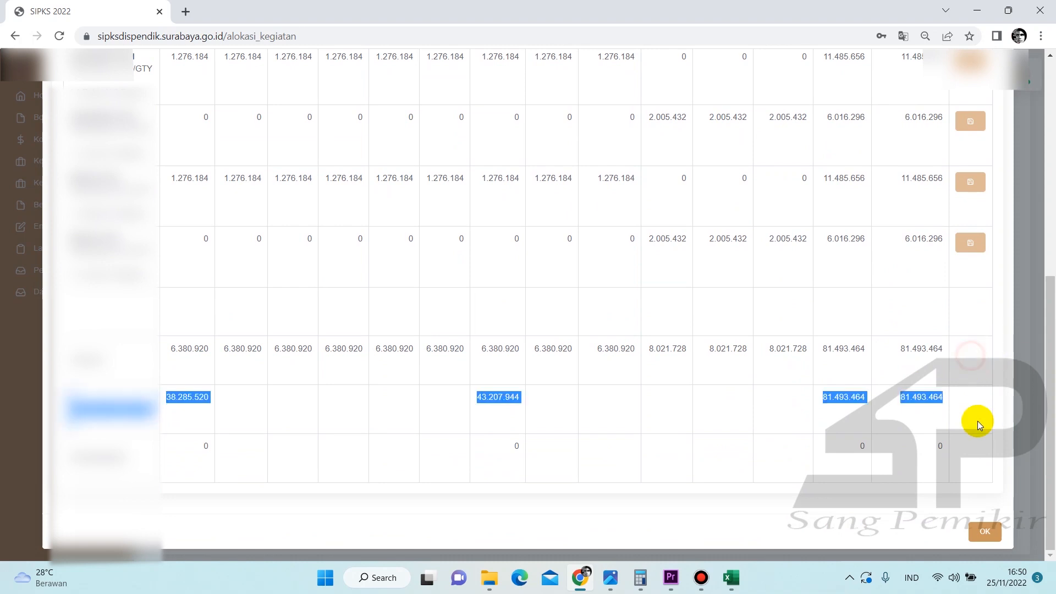
{"action": "left_click", "coordinate": [962, 355]}
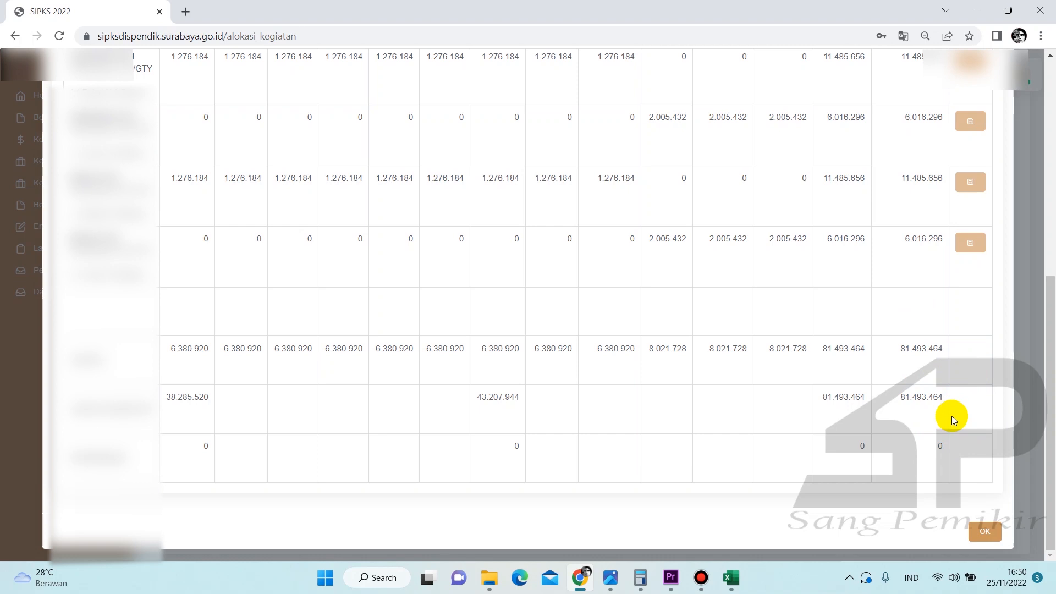
{"action": "scroll", "coordinate": [643, 251], "scroll_direction": "up", "scroll_amount": 3}
{"action": "scroll", "coordinate": [771, 286], "scroll_direction": "down", "scroll_amount": 3}
{"action": "left_click", "coordinate": [978, 532]}
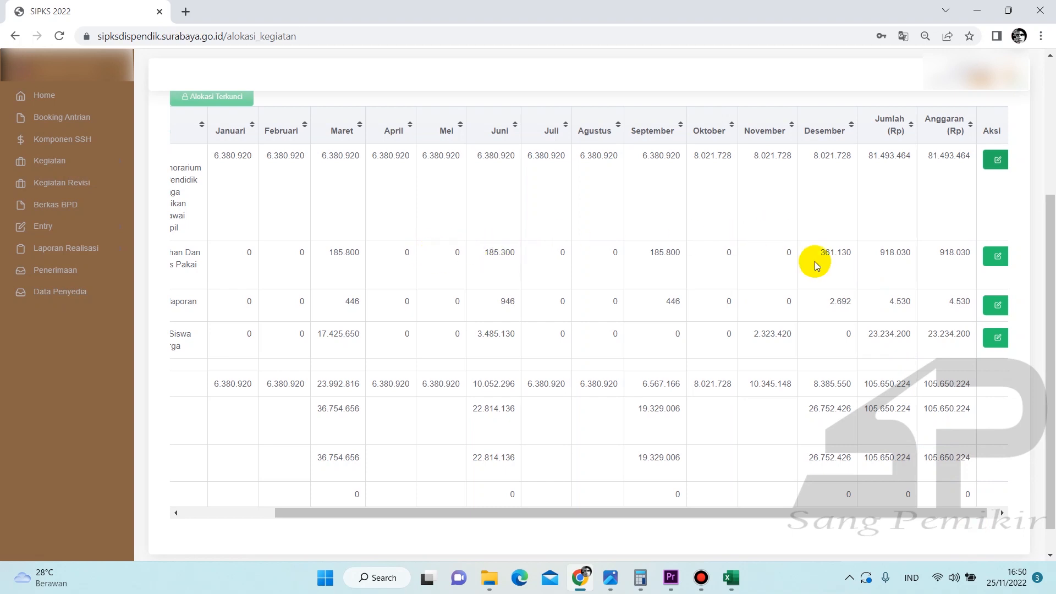
Step: Open the Biaya Bahan Dan Alat Habis Pakai (BAHP) allocation details, examine the monthly amounts per component, and close the details
{"action": "left_click", "coordinate": [996, 256]}
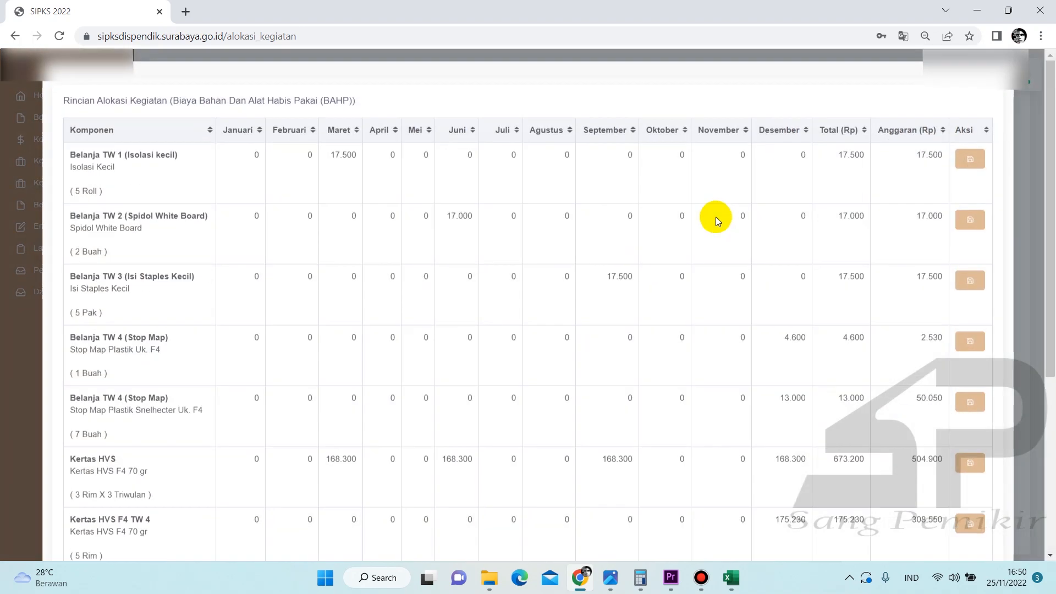
{"action": "scroll", "coordinate": [715, 217], "scroll_direction": "down", "scroll_amount": 4}
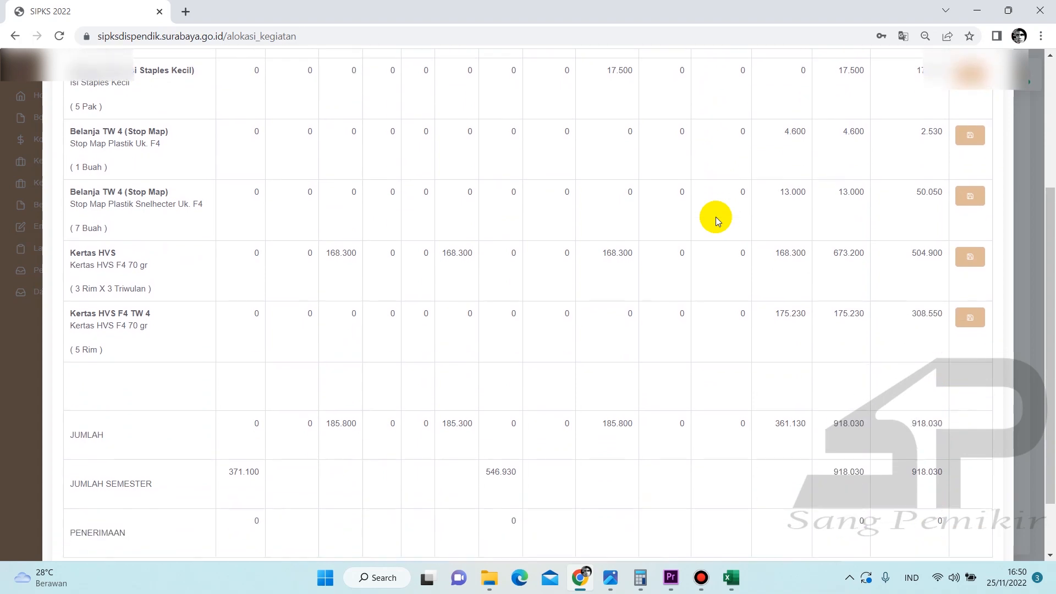
{"action": "scroll", "coordinate": [715, 216], "scroll_direction": "up", "scroll_amount": 3}
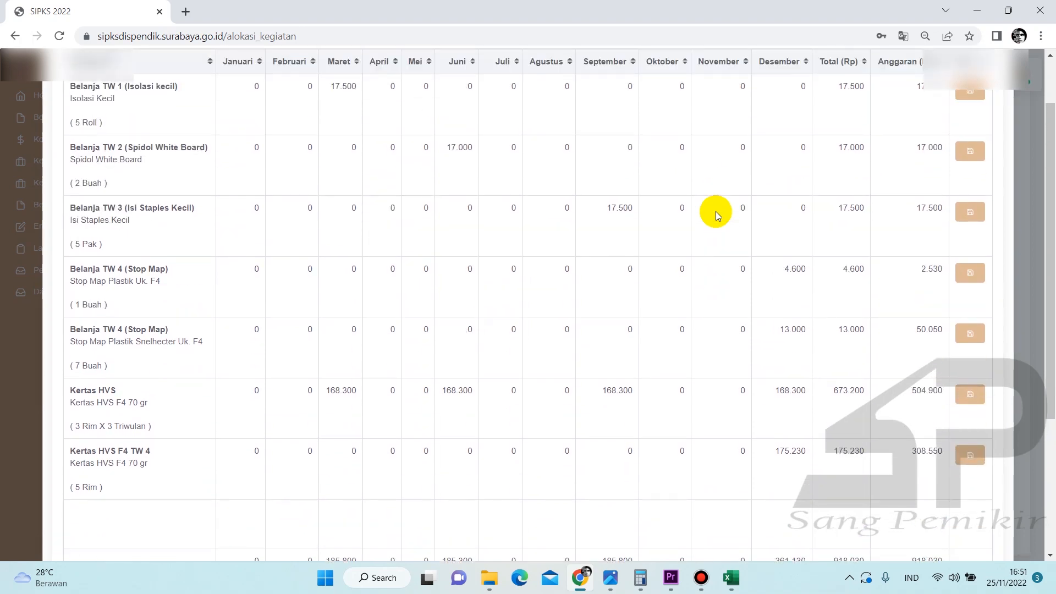
{"action": "left_click_drag", "start_coordinate": [324, 90], "coordinate": [357, 87]}
{"action": "left_click", "coordinate": [448, 158]}
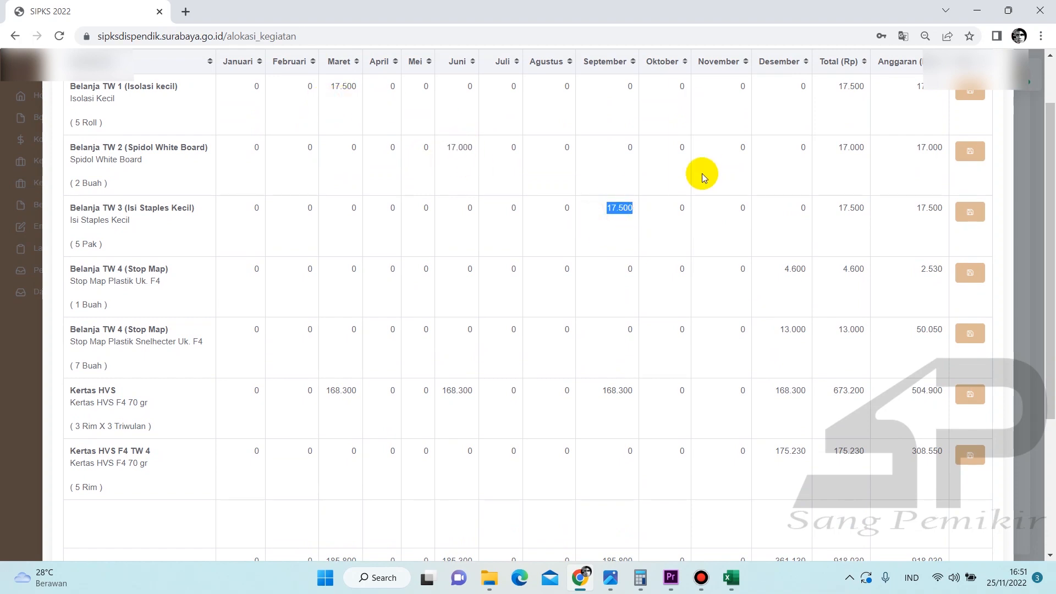
{"action": "left_click", "coordinate": [624, 220]}
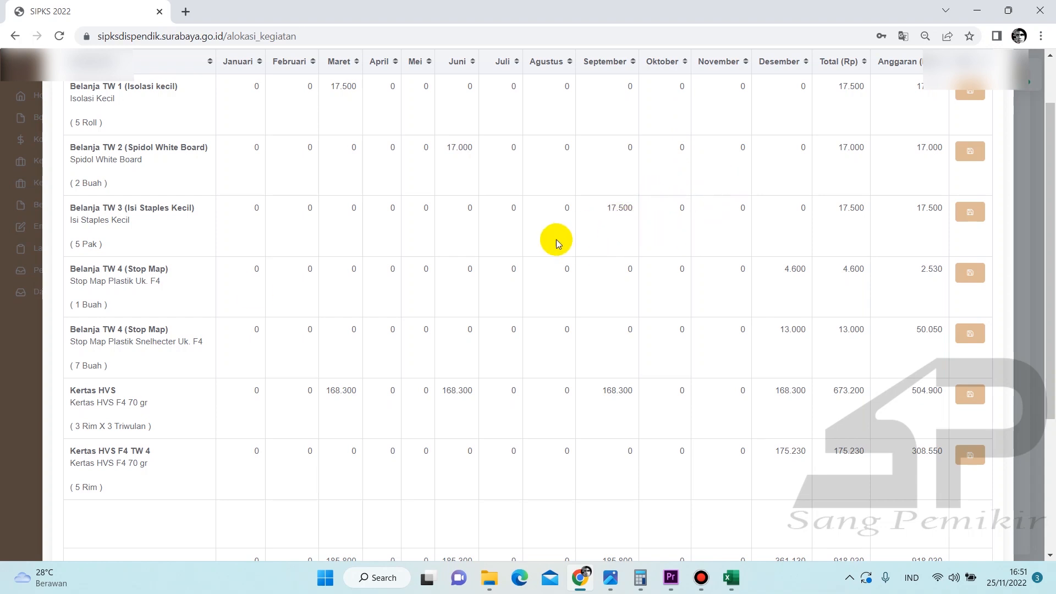
{"action": "left_click_drag", "start_coordinate": [610, 216], "coordinate": [630, 220]}
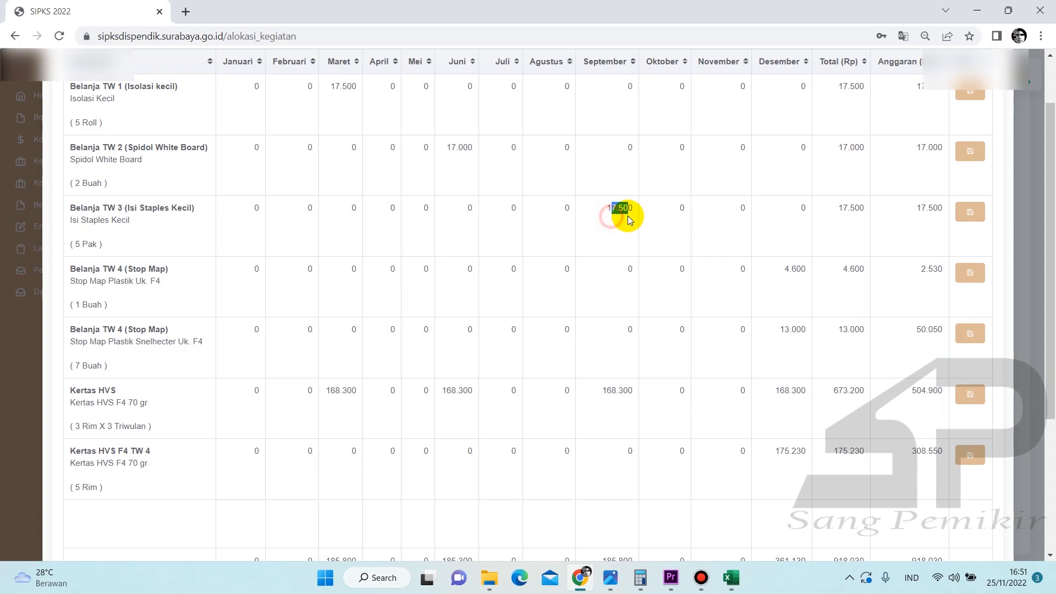
{"action": "left_click", "coordinate": [19, 339]}
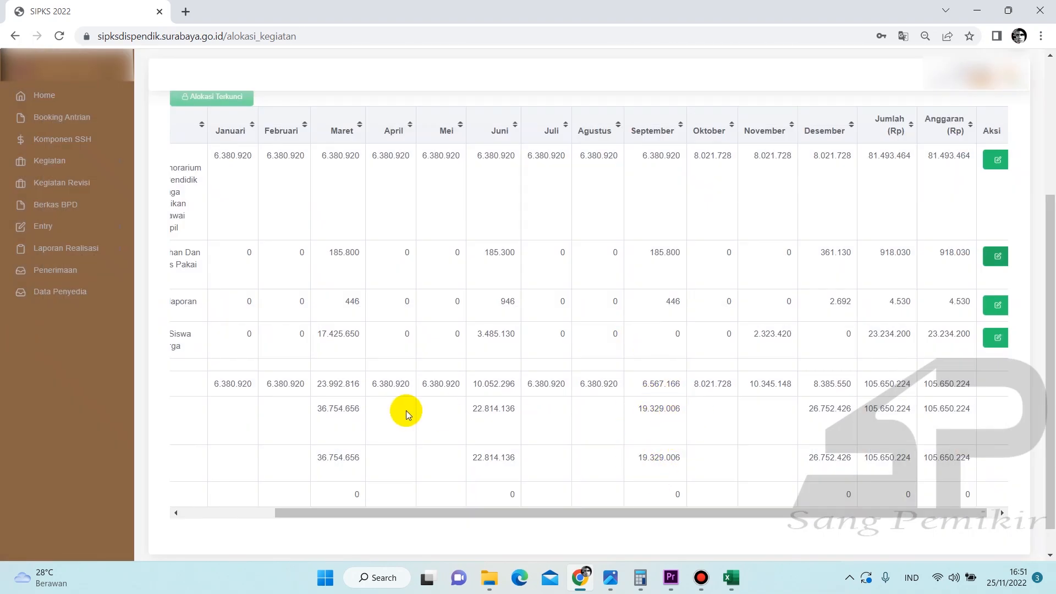
Step: Compare the two quarterly total rows of the Alokasi Kegiatan bopda table for Maret, Juni, September and Desember
{"action": "left_click_drag", "start_coordinate": [318, 414], "coordinate": [358, 419]}
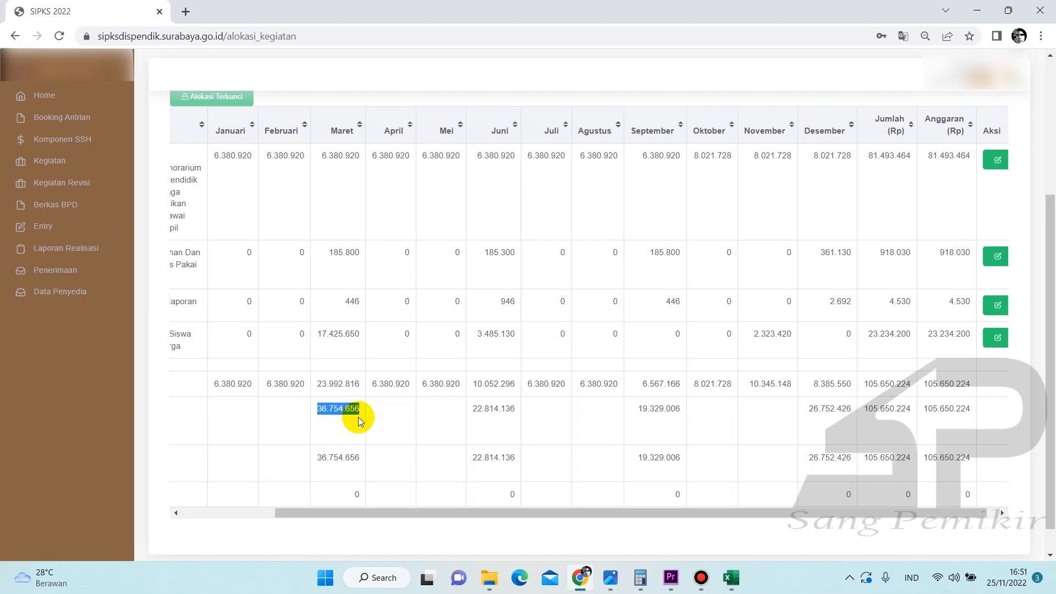
{"action": "left_click_drag", "start_coordinate": [338, 457], "coordinate": [318, 457]}
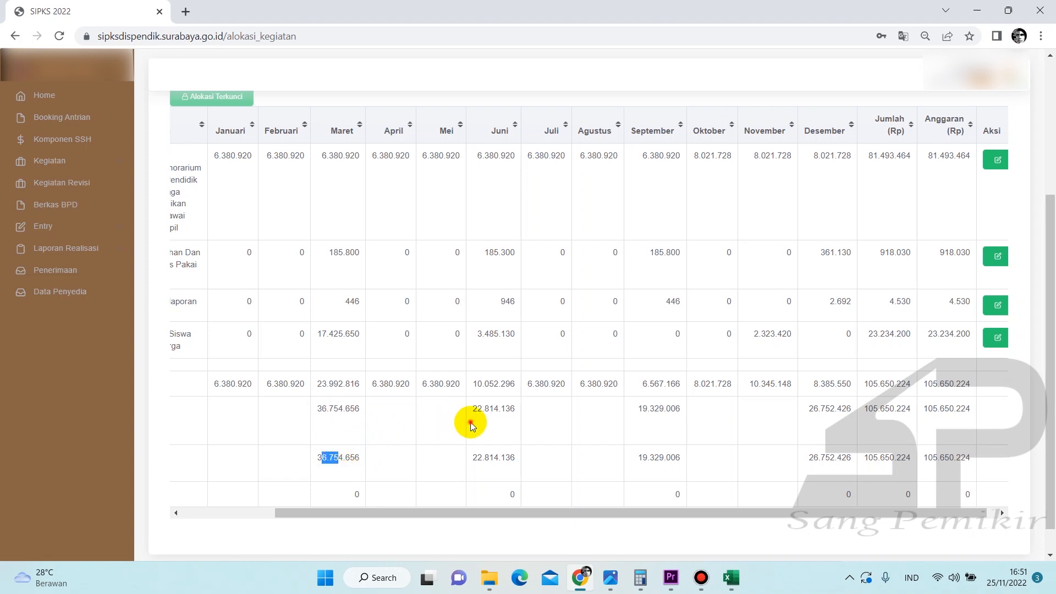
{"action": "left_click_drag", "start_coordinate": [471, 423], "coordinate": [515, 416]}
{"action": "left_click_drag", "start_coordinate": [486, 454], "coordinate": [501, 455]}
{"action": "left_click_drag", "start_coordinate": [643, 417], "coordinate": [671, 416]}
{"action": "left_click_drag", "start_coordinate": [650, 457], "coordinate": [671, 458]}
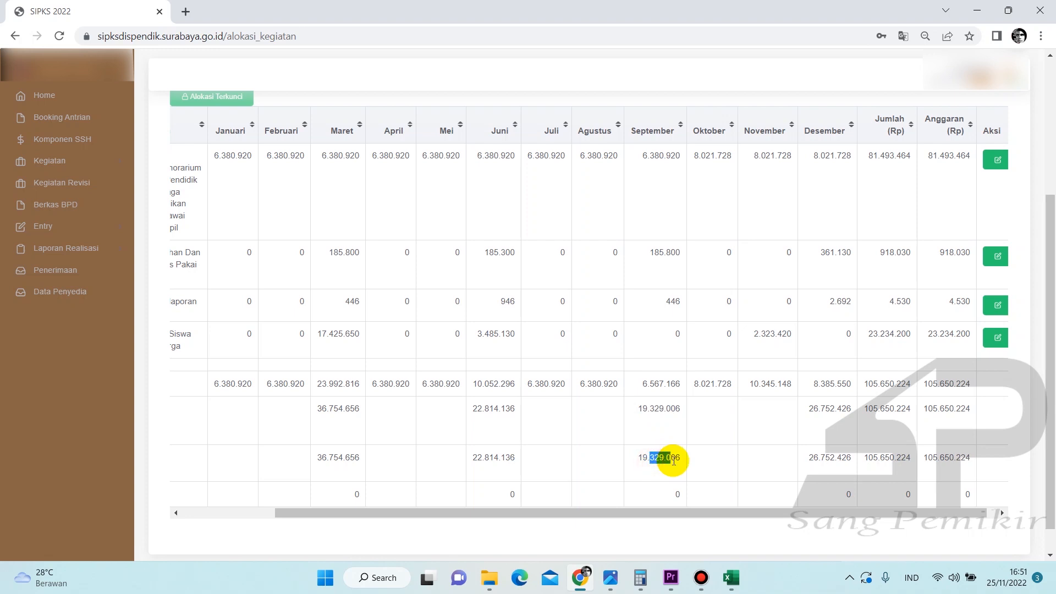
{"action": "left_click_drag", "start_coordinate": [829, 461], "coordinate": [831, 424]}
{"action": "left_click", "coordinate": [830, 423]}
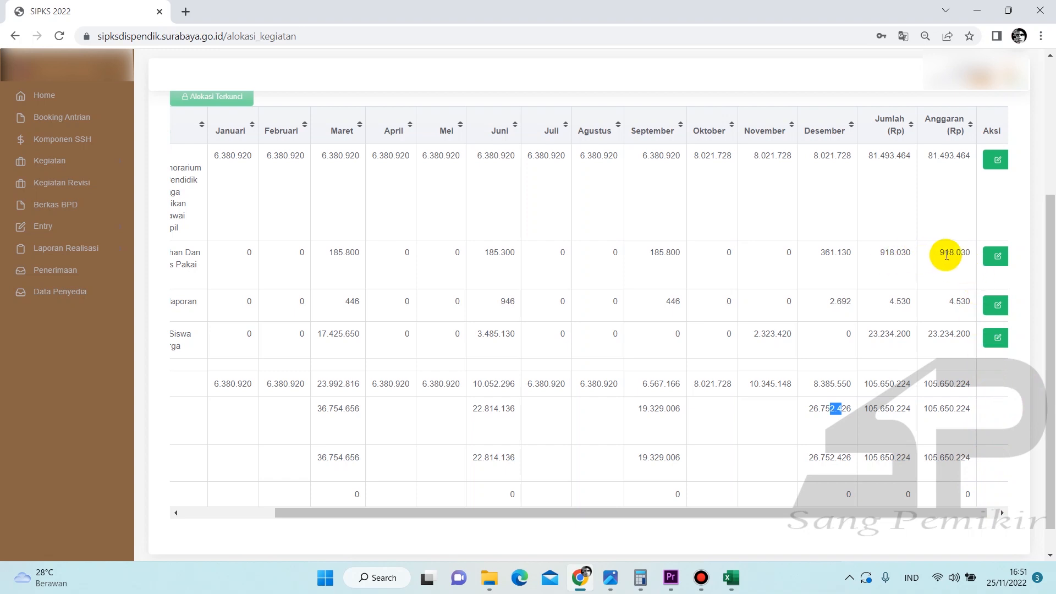
Step: Reopen the BAHP allocation details, compare Total with Anggaran per component and in the sum rows, and close them
{"action": "left_click", "coordinate": [995, 256]}
{"action": "scroll", "coordinate": [902, 220], "scroll_direction": "down", "scroll_amount": 3}
{"action": "scroll", "coordinate": [886, 233], "scroll_direction": "down", "scroll_amount": 3}
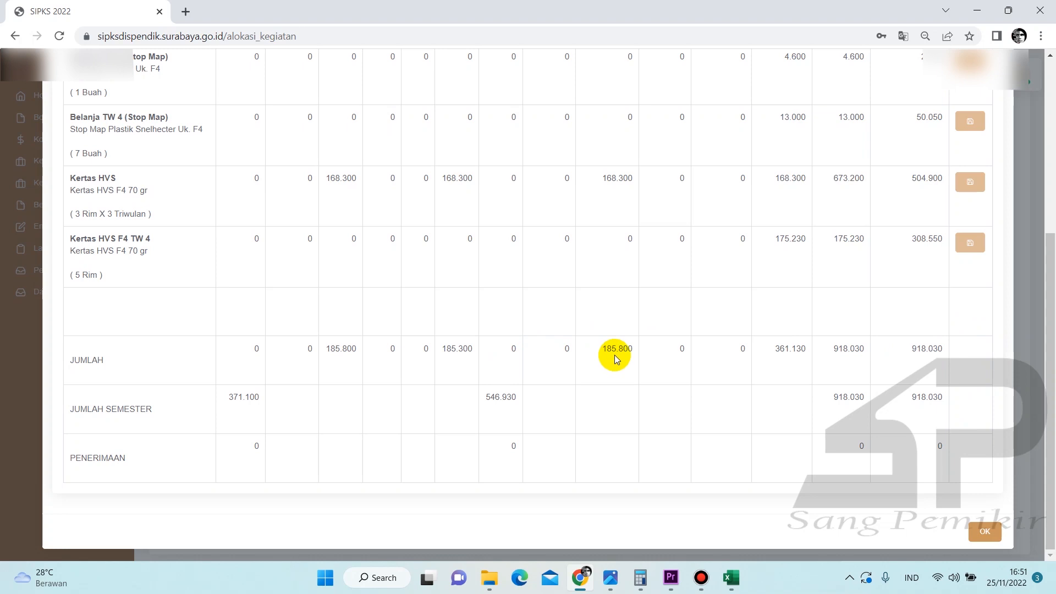
{"action": "scroll", "coordinate": [613, 353], "scroll_direction": "up", "scroll_amount": 5}
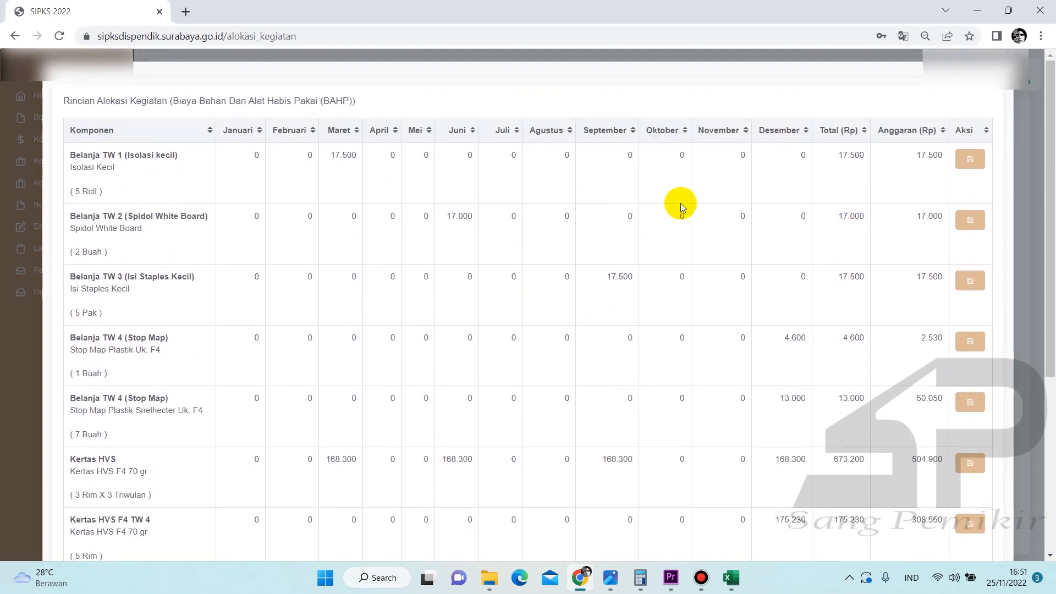
{"action": "scroll", "coordinate": [847, 354], "scroll_direction": "down", "scroll_amount": 5}
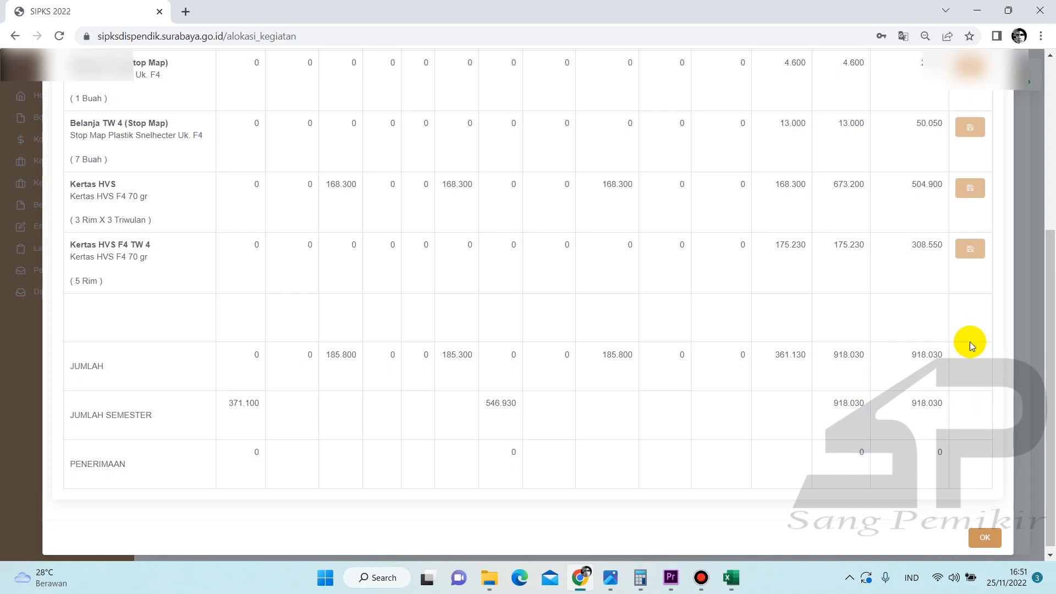
{"action": "scroll", "coordinate": [905, 256], "scroll_direction": "up", "scroll_amount": 5}
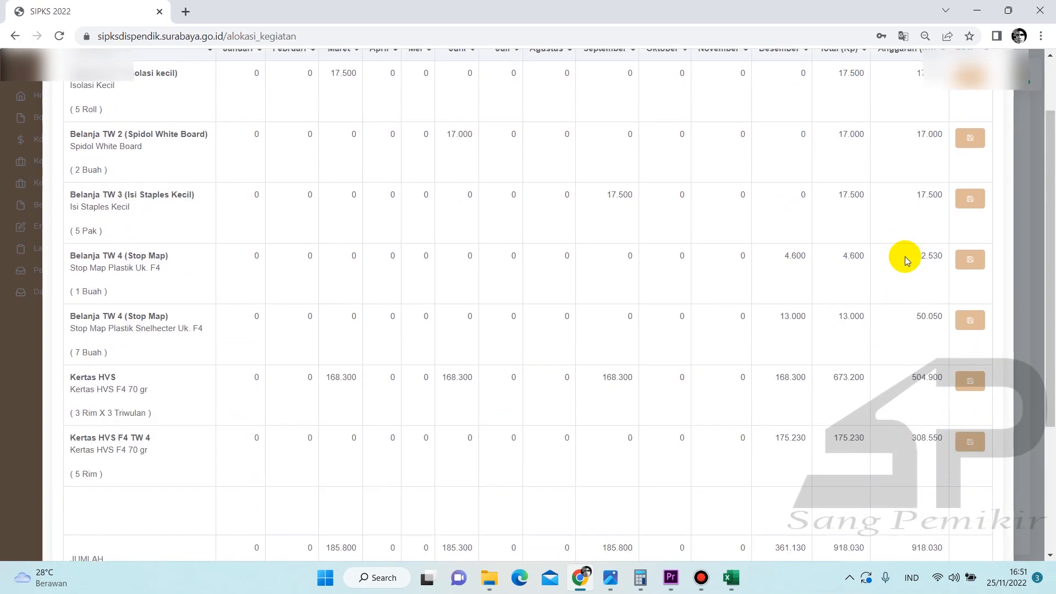
{"action": "scroll", "coordinate": [872, 348], "scroll_direction": "down", "scroll_amount": 5}
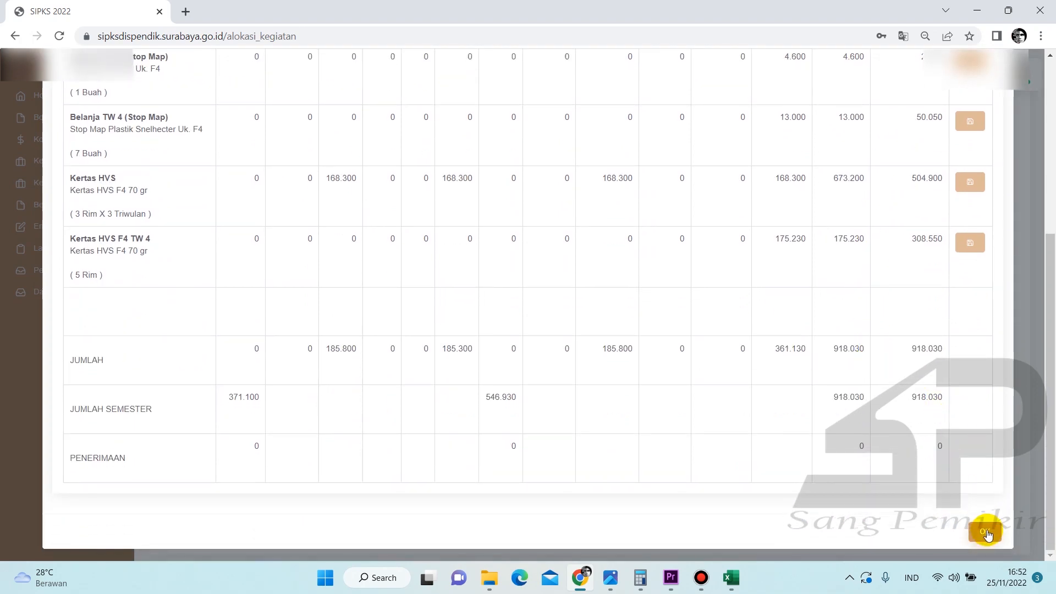
{"action": "left_click", "coordinate": [984, 529]}
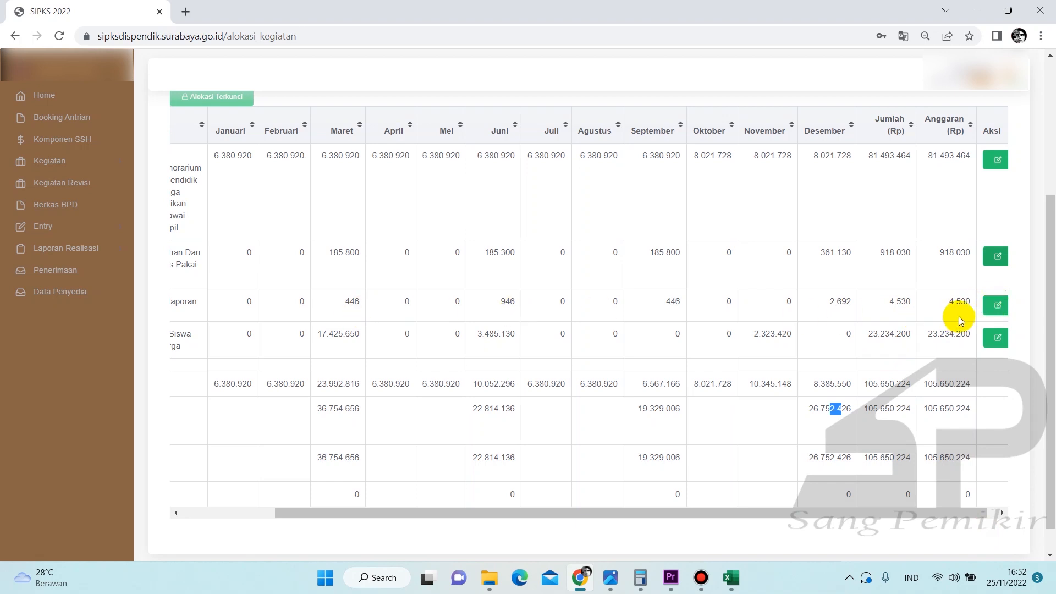
Step: Open the Biaya Pelaporan allocation details, check the Desember amount of Fotocopy HVS Uk. A4/F4 TW 4, and close them
{"action": "left_click", "coordinate": [993, 306]}
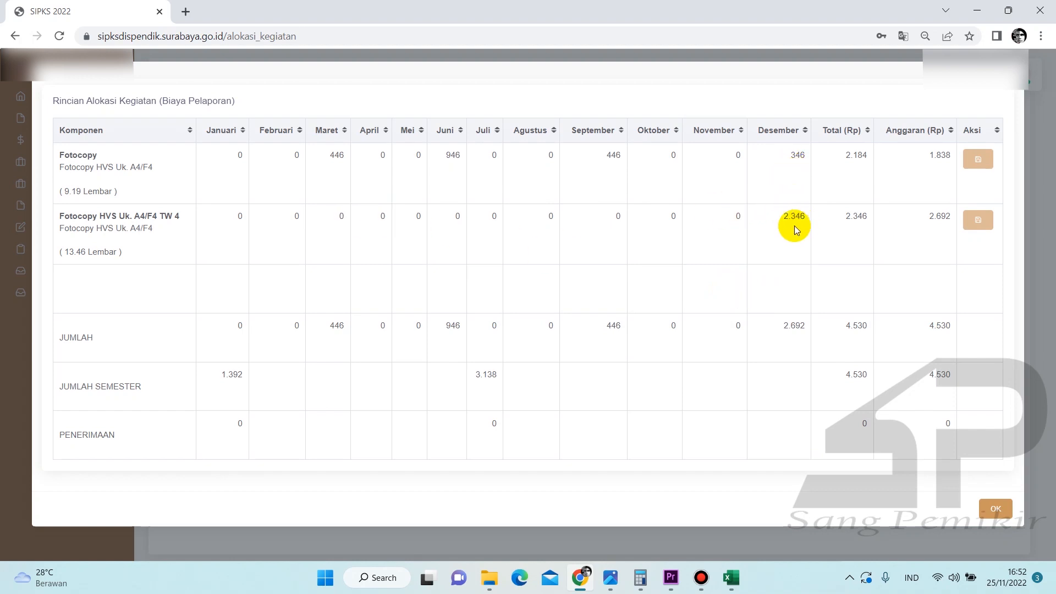
{"action": "left_click_drag", "start_coordinate": [778, 226], "coordinate": [803, 225]}
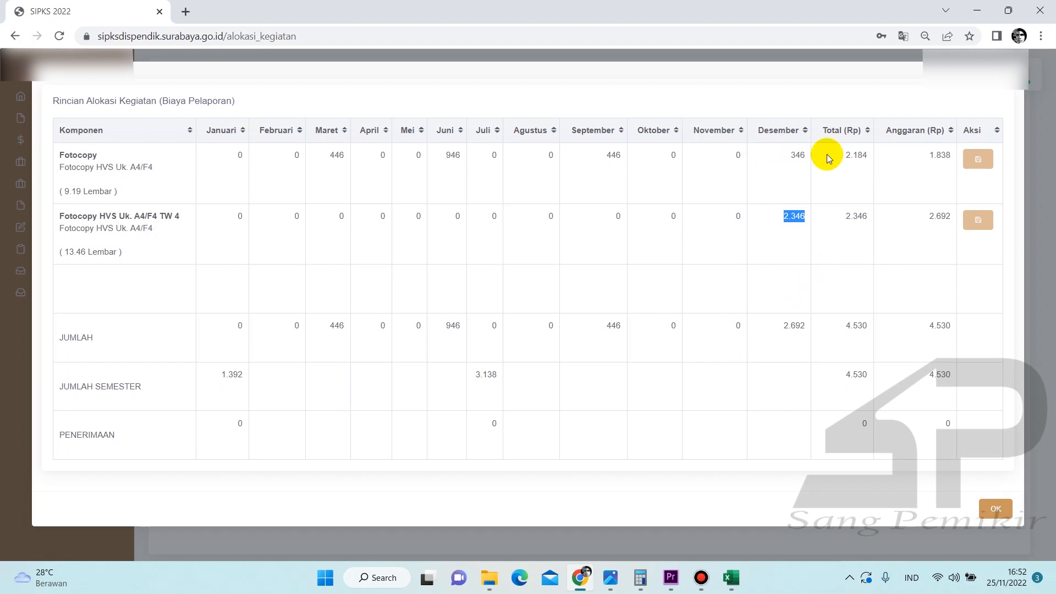
{"action": "left_click", "coordinate": [995, 507]}
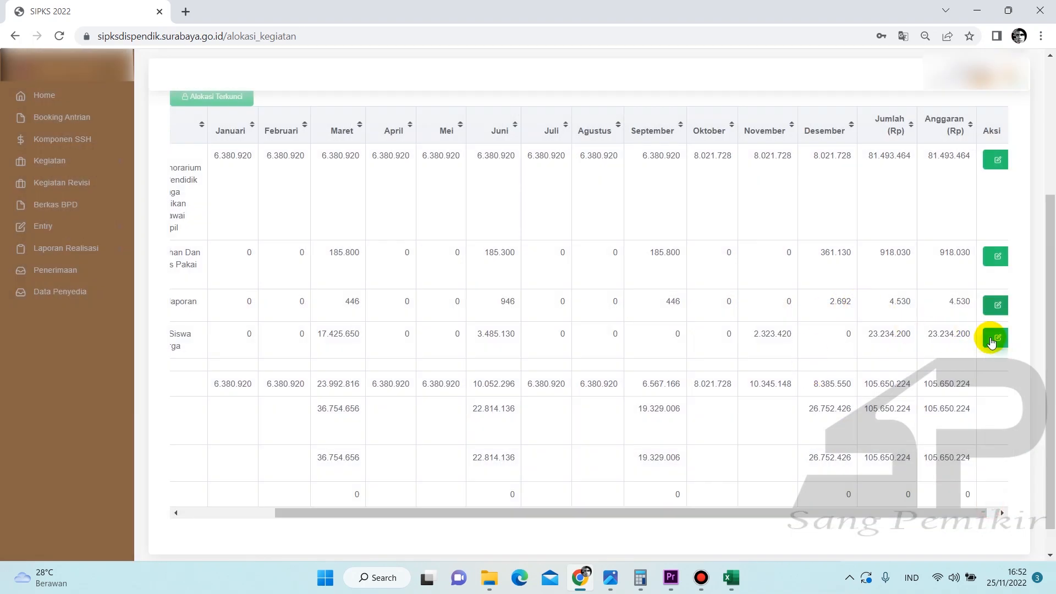
Step: Open the Bantuan Siswa Mitra Warga allocation details and compare Total with Anggaran for the uniform components and the sum rows
{"action": "left_click_drag", "start_coordinate": [684, 512], "coordinate": [642, 512]}
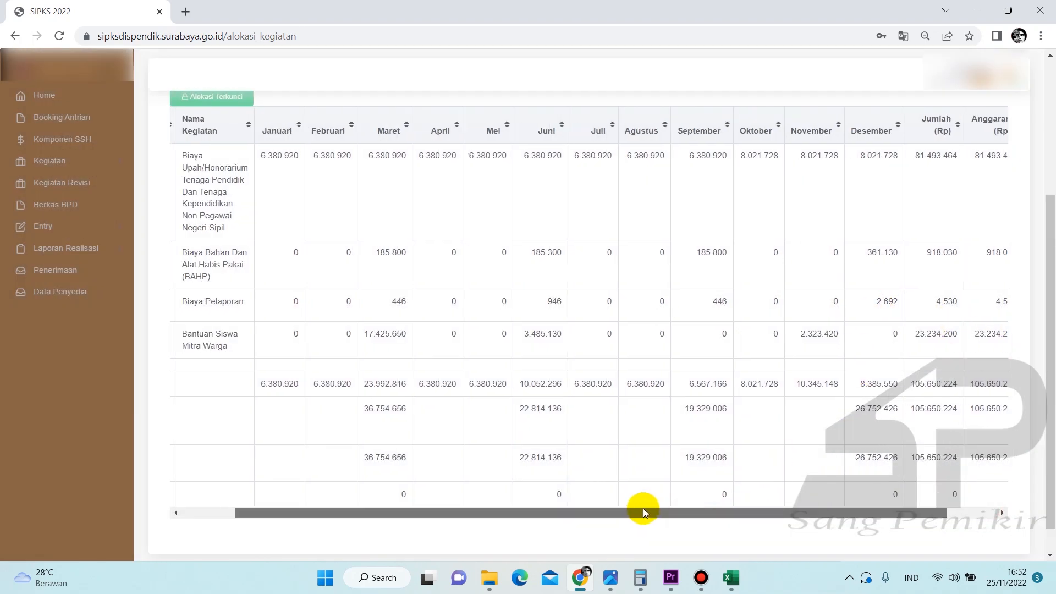
{"action": "left_click", "coordinate": [214, 343]}
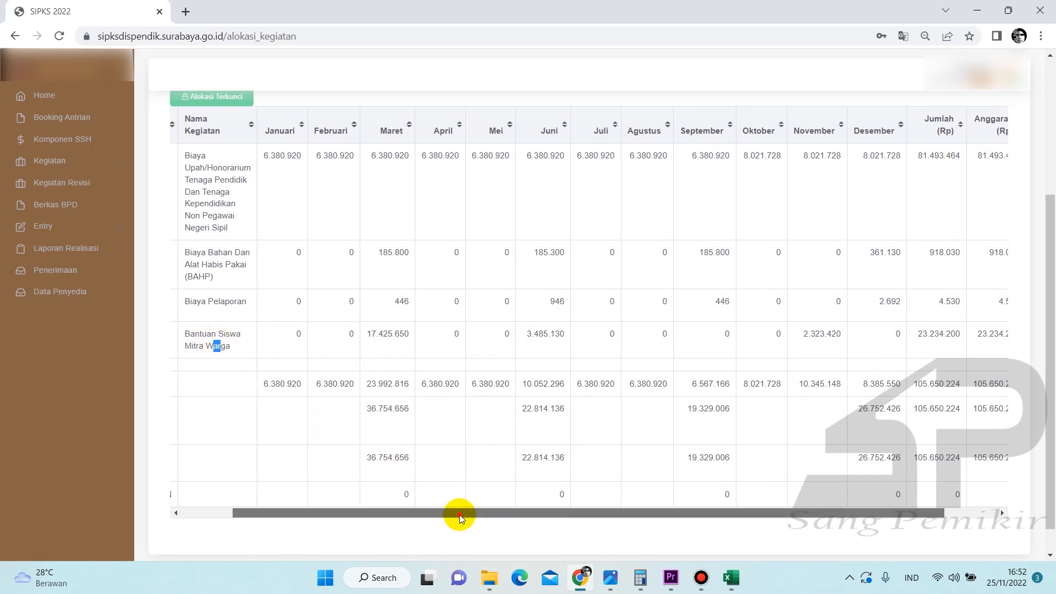
{"action": "left_click_drag", "start_coordinate": [460, 513], "coordinate": [512, 513]}
{"action": "left_click", "coordinate": [986, 337]}
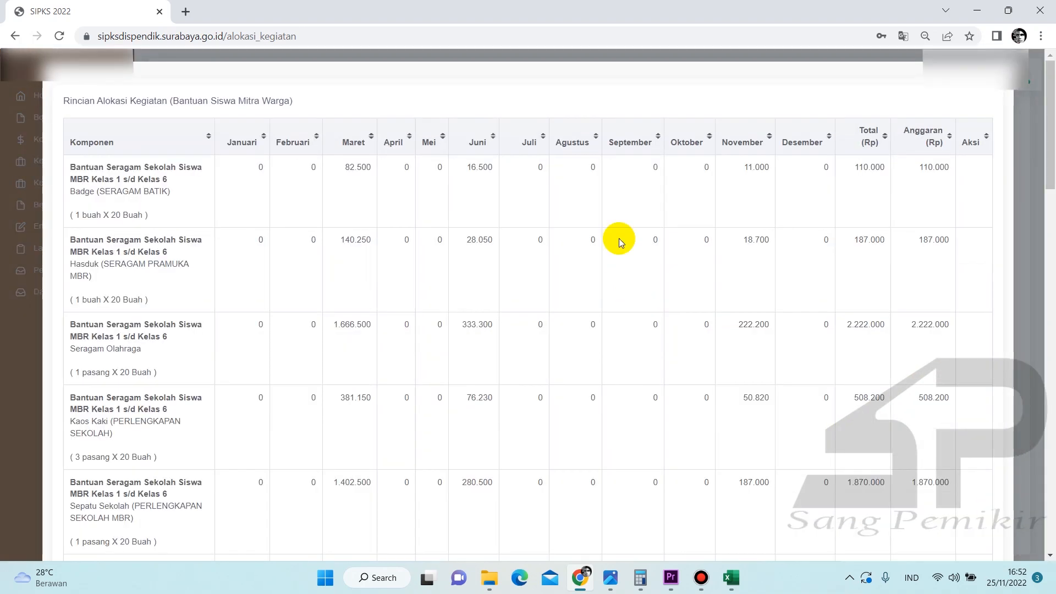
{"action": "scroll", "coordinate": [859, 279], "scroll_direction": "down", "scroll_amount": 15}
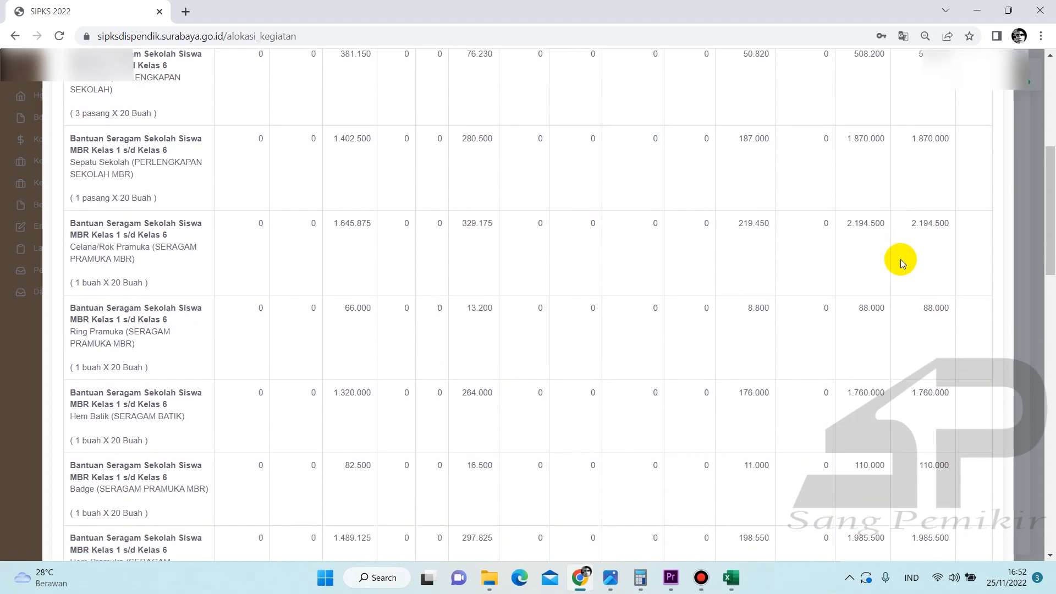
{"action": "scroll", "coordinate": [853, 450], "scroll_direction": "down", "scroll_amount": 10}
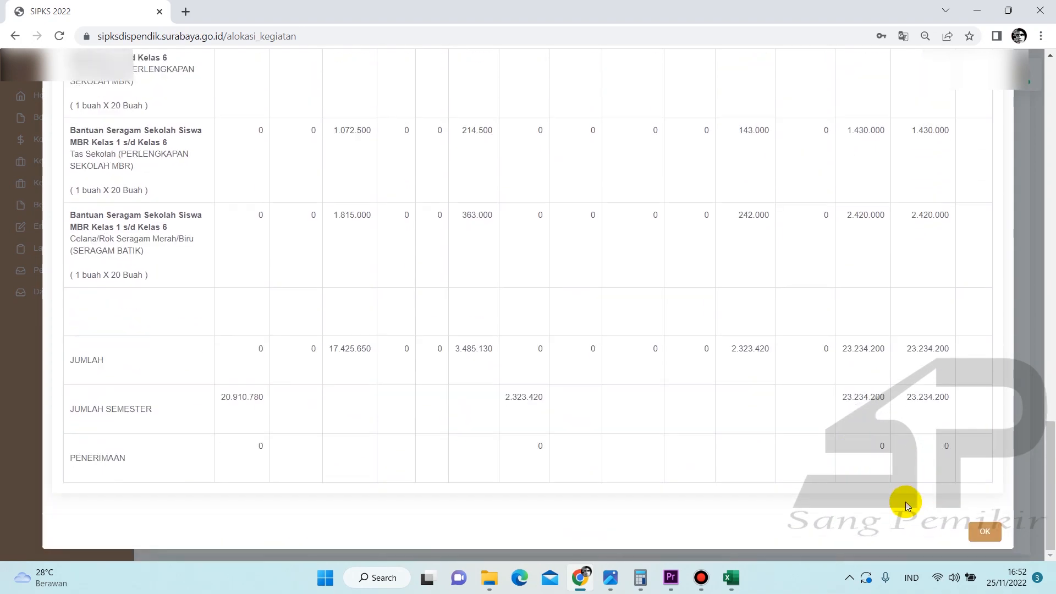
{"action": "scroll", "coordinate": [876, 452], "scroll_direction": "up", "scroll_amount": 8}
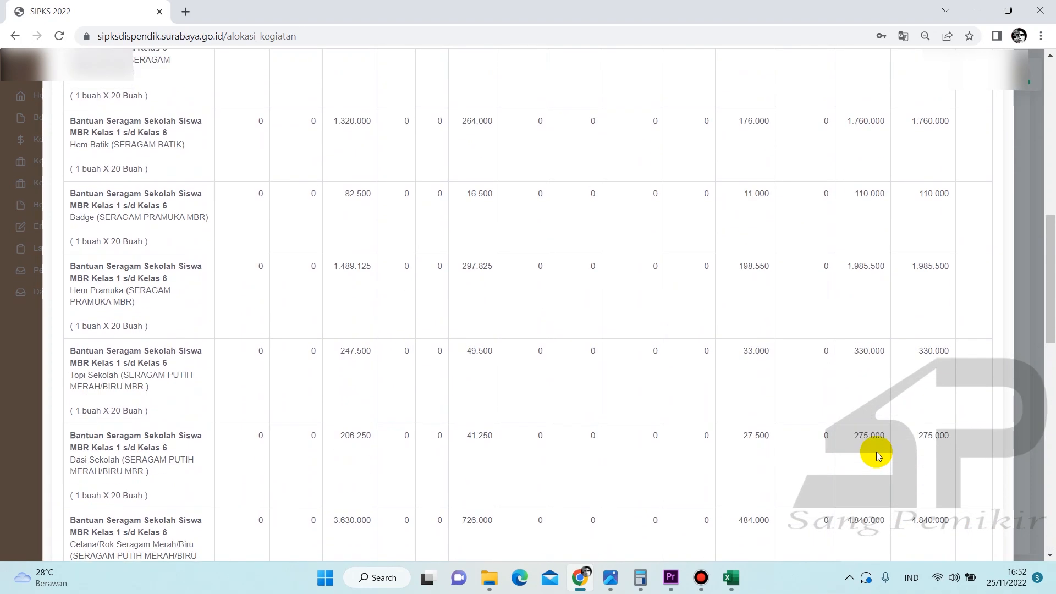
{"action": "scroll", "coordinate": [875, 331], "scroll_direction": "up", "scroll_amount": 4}
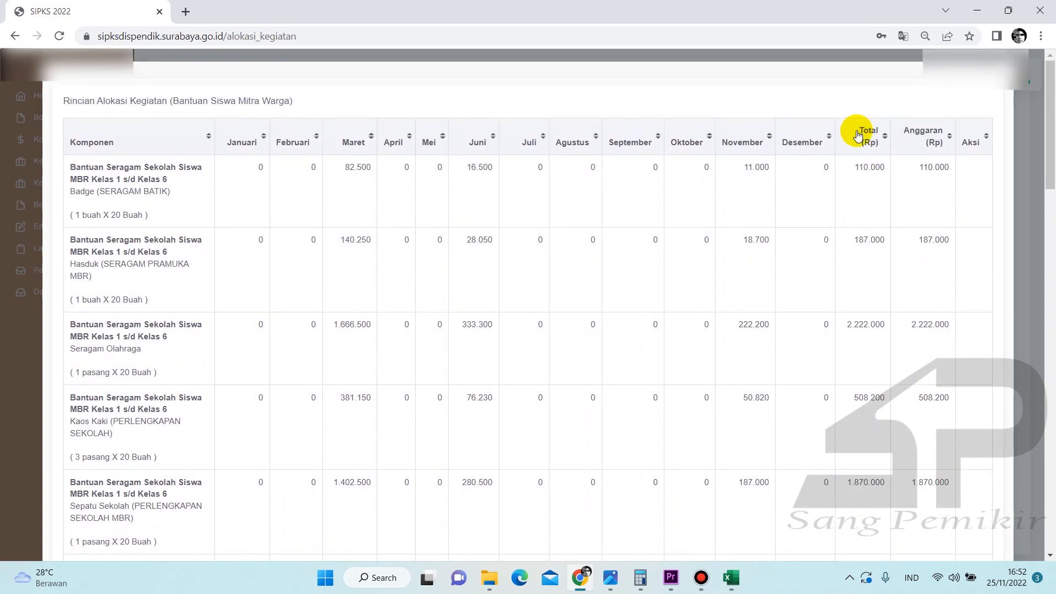
{"action": "scroll", "coordinate": [825, 196], "scroll_direction": "down", "scroll_amount": 5}
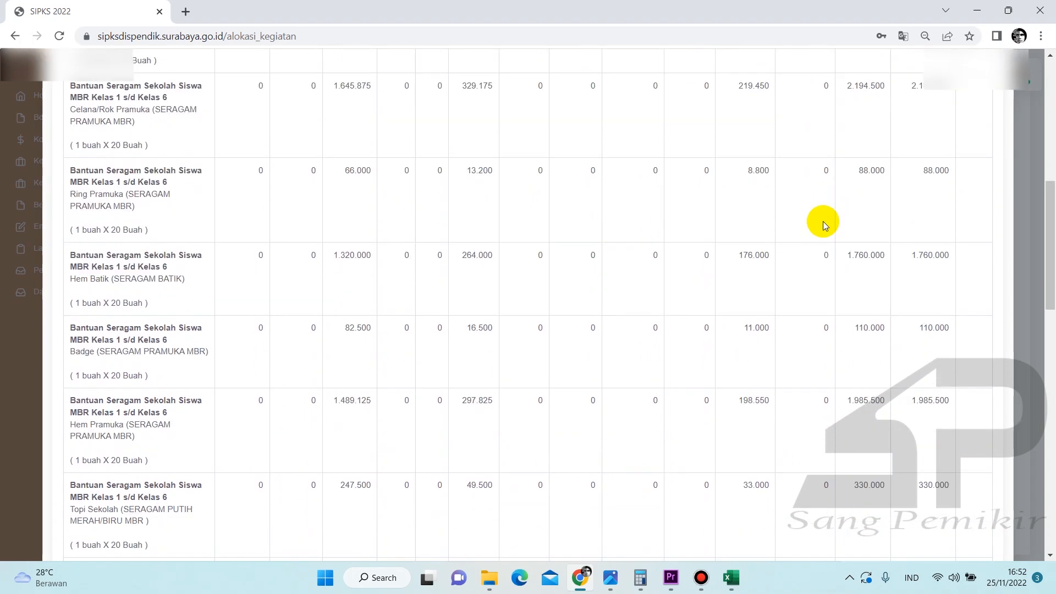
{"action": "scroll", "coordinate": [822, 222], "scroll_direction": "up", "scroll_amount": 10}
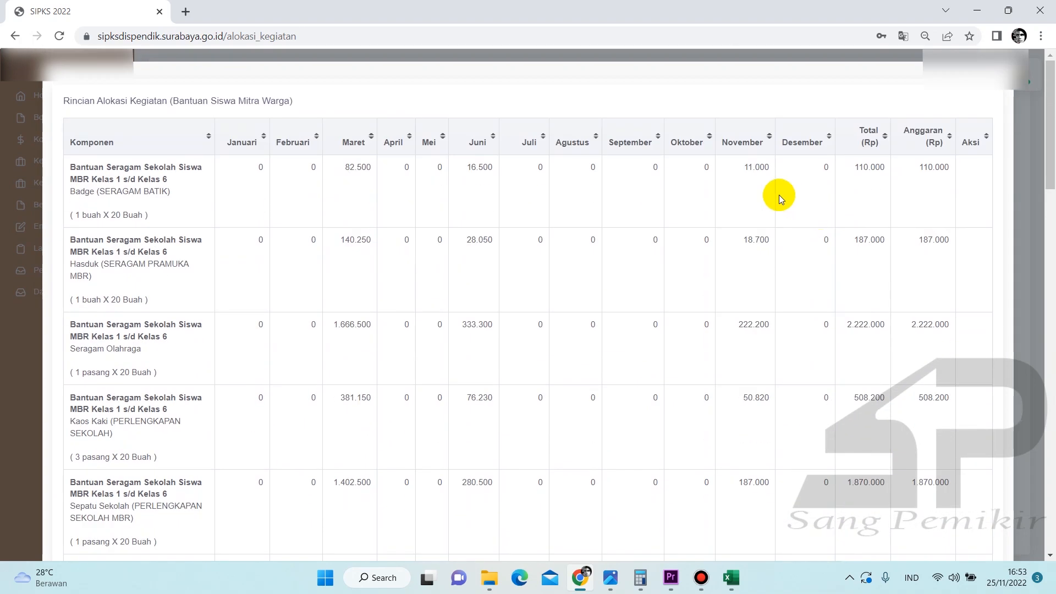
{"action": "scroll", "coordinate": [779, 195], "scroll_direction": "down", "scroll_amount": 15}
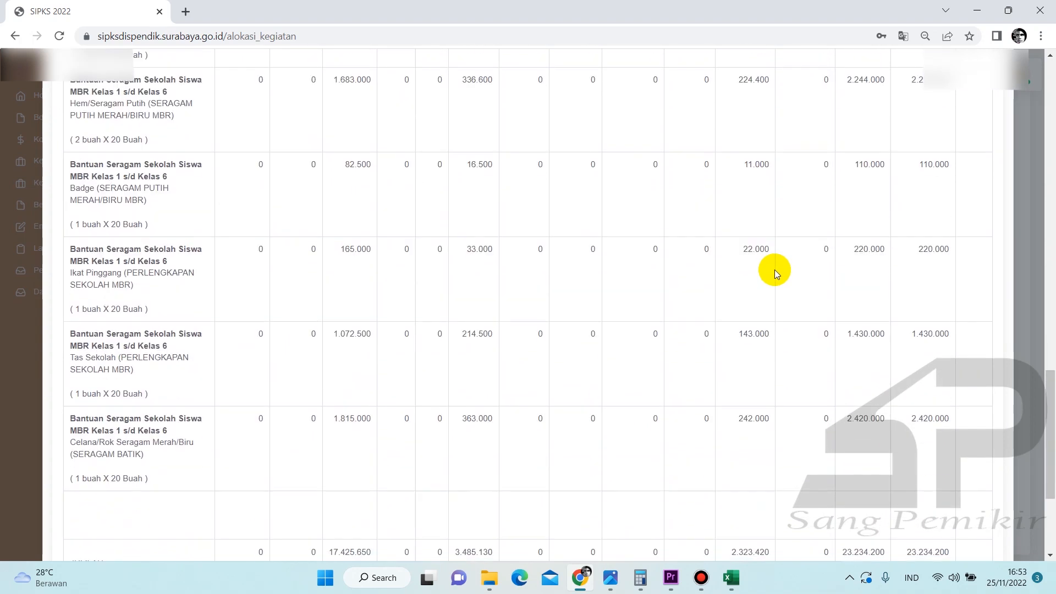
{"action": "scroll", "coordinate": [775, 269], "scroll_direction": "down", "scroll_amount": 4}
Step: Check the Oktober–Desember amounts and sums of the Bantuan Siswa Mitra Warga components, and return to the Alokasi Kegiatan bopda table
{"action": "scroll", "coordinate": [753, 353], "scroll_direction": "up", "scroll_amount": 15}
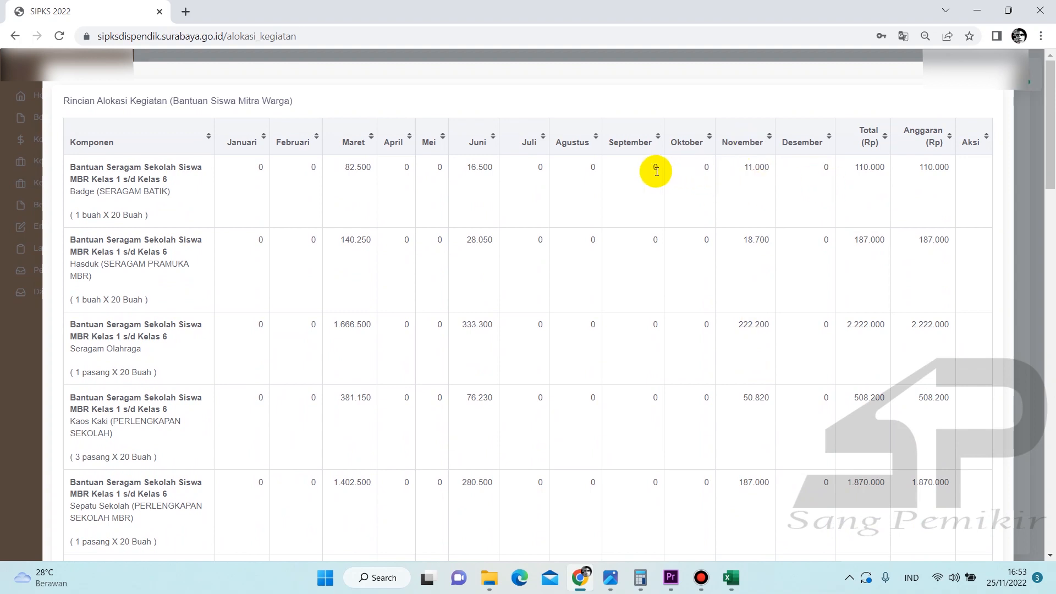
{"action": "double_click", "coordinate": [703, 169]}
{"action": "left_click_drag", "start_coordinate": [796, 175], "coordinate": [767, 414]}
{"action": "left_click", "coordinate": [806, 373]}
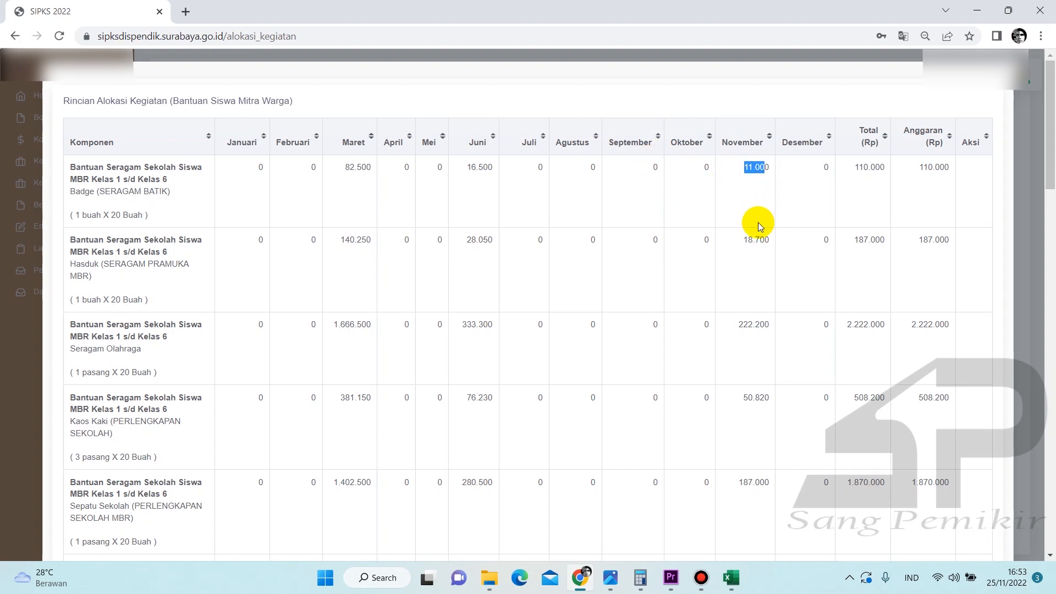
{"action": "scroll", "coordinate": [759, 226], "scroll_direction": "down", "scroll_amount": 20}
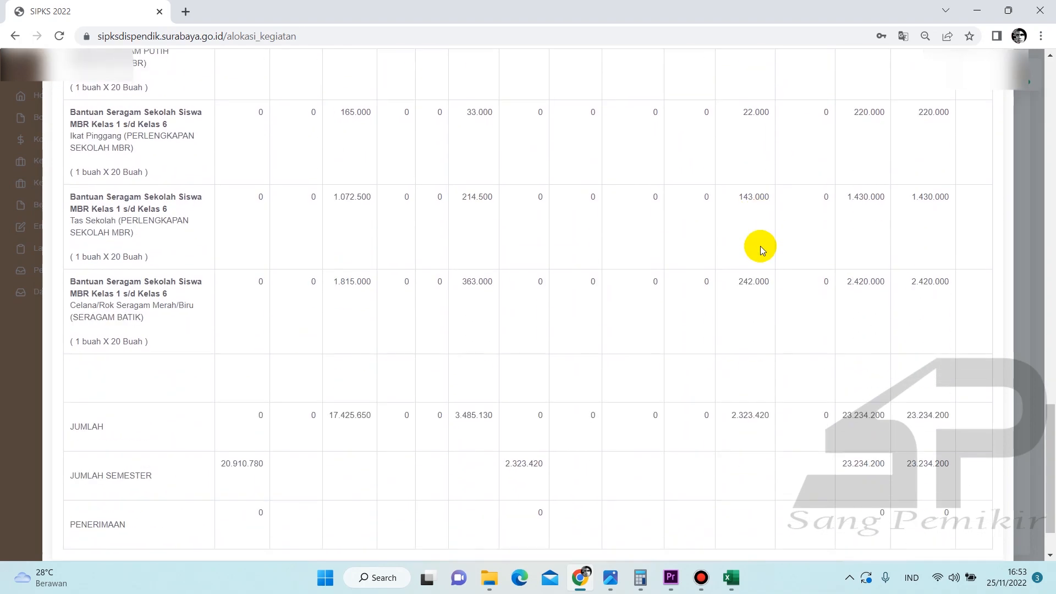
{"action": "scroll", "coordinate": [760, 246], "scroll_direction": "down", "scroll_amount": 2}
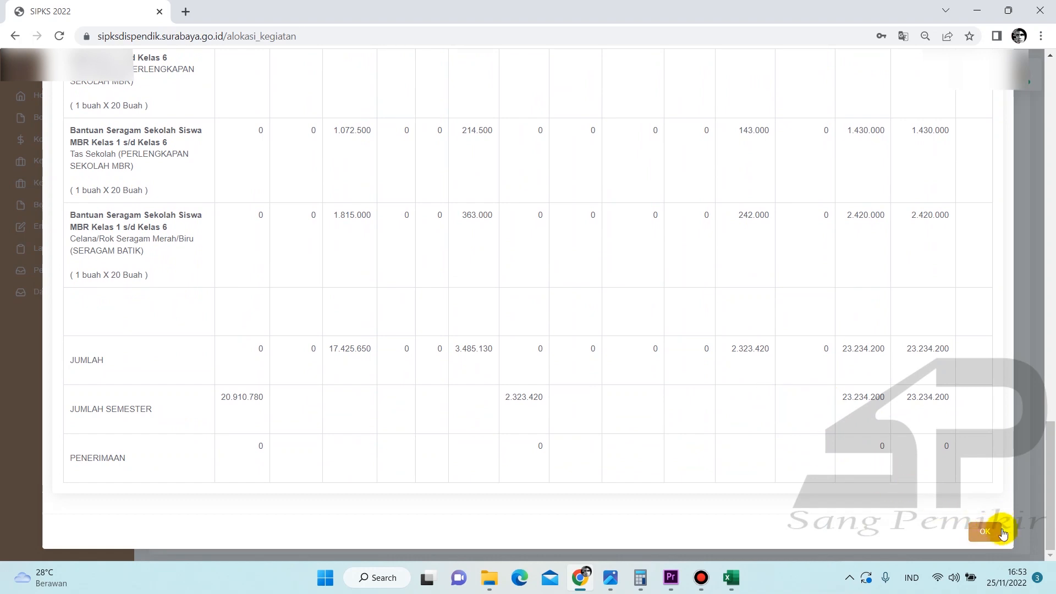
{"action": "left_click", "coordinate": [981, 531]}
{"action": "scroll", "coordinate": [755, 398], "scroll_direction": "up", "scroll_amount": 1}
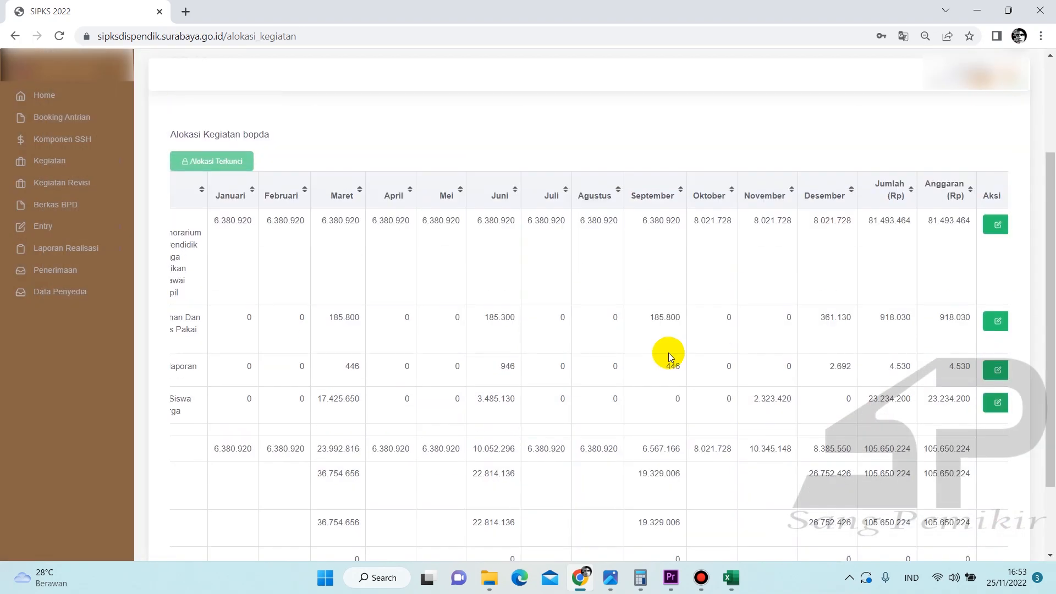
Step: Compare the estimated receipts with the quarterly totals for Maret and Juni at the end of the Alokasi Kegiatan bopda table
{"action": "scroll", "coordinate": [702, 300], "scroll_direction": "down", "scroll_amount": 1}
{"action": "scroll", "coordinate": [701, 302], "scroll_direction": "down", "scroll_amount": 1}
{"action": "left_click_drag", "start_coordinate": [329, 379], "coordinate": [351, 380]}
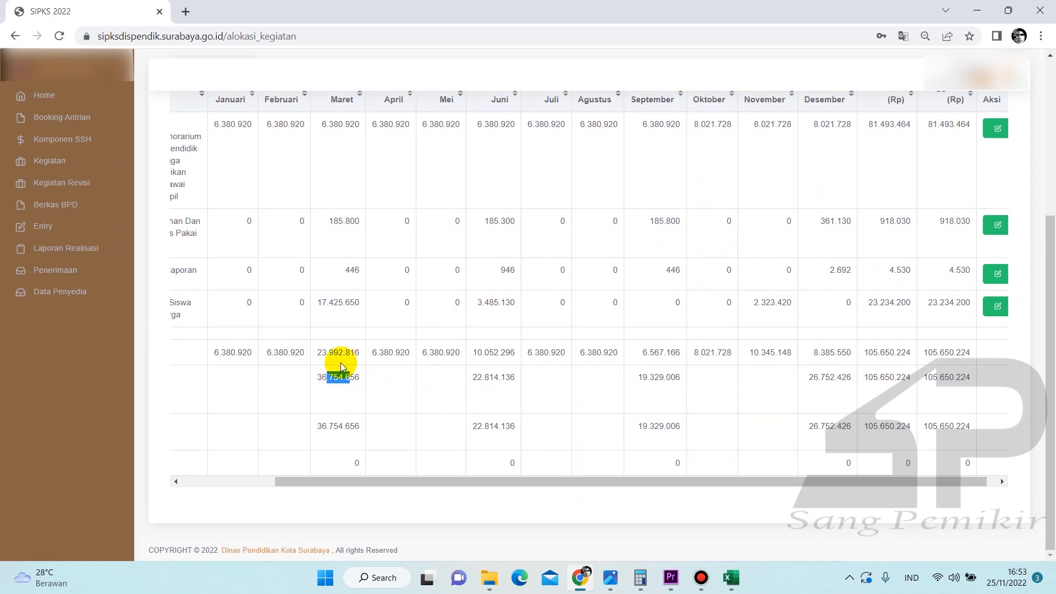
{"action": "left_click_drag", "start_coordinate": [323, 427], "coordinate": [343, 427]}
{"action": "double_click", "coordinate": [484, 378]}
{"action": "left_click_drag", "start_coordinate": [490, 428], "coordinate": [500, 427]}
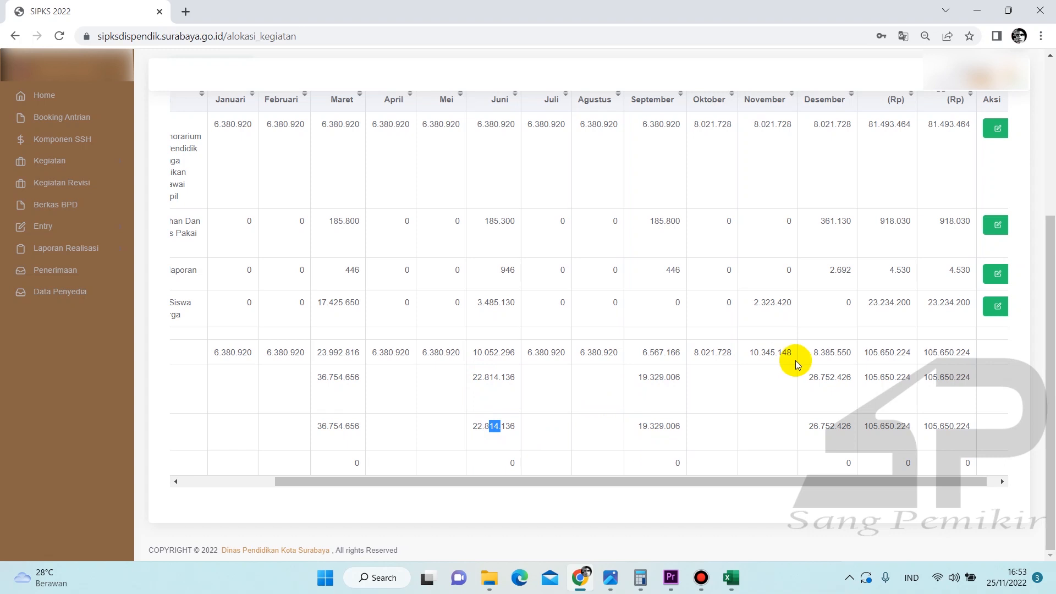
Step: Review the whole Alokasi Kegiatan bopda table, from the locked-allocation status through the monthly activity amounts to the quarterly sum rows
{"action": "scroll", "coordinate": [387, 227], "scroll_direction": "up", "scroll_amount": 3}
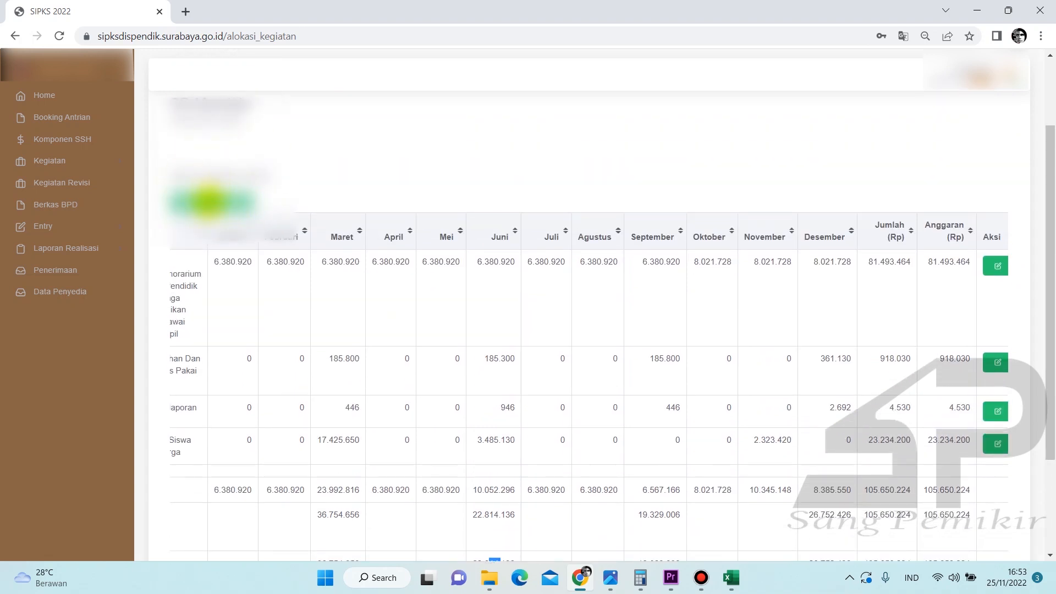
{"action": "scroll", "coordinate": [212, 205], "scroll_direction": "up", "scroll_amount": 2}
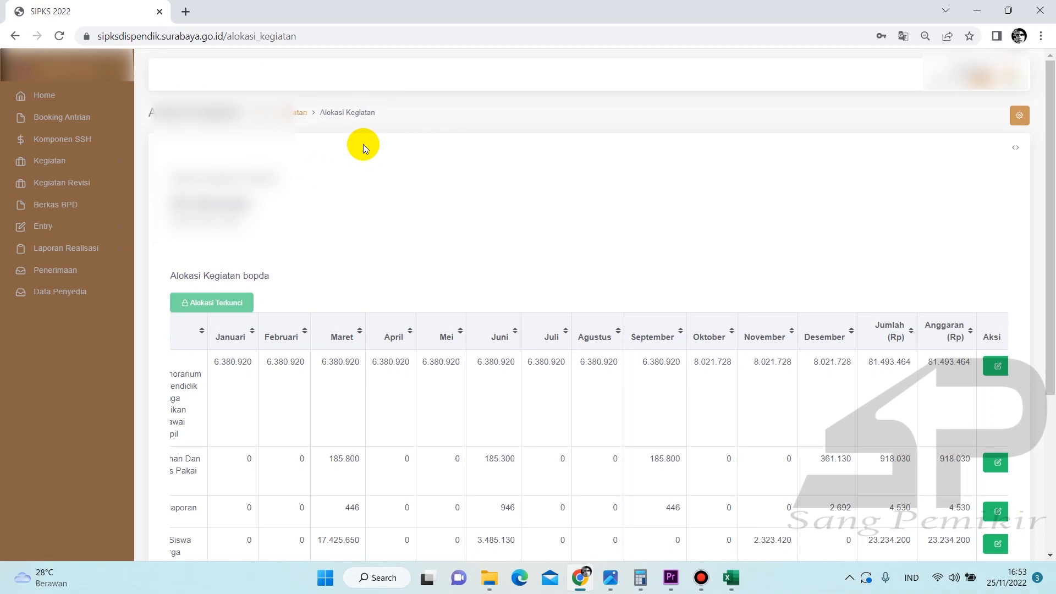
{"action": "scroll", "coordinate": [363, 144], "scroll_direction": "down", "scroll_amount": 1}
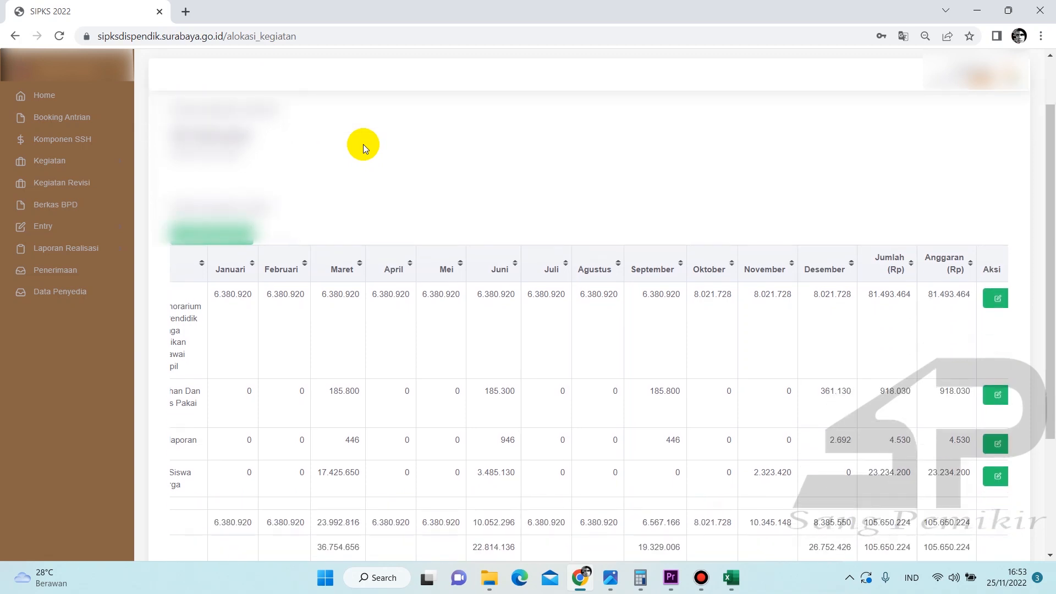
{"action": "scroll", "coordinate": [341, 144], "scroll_direction": "up", "scroll_amount": 2}
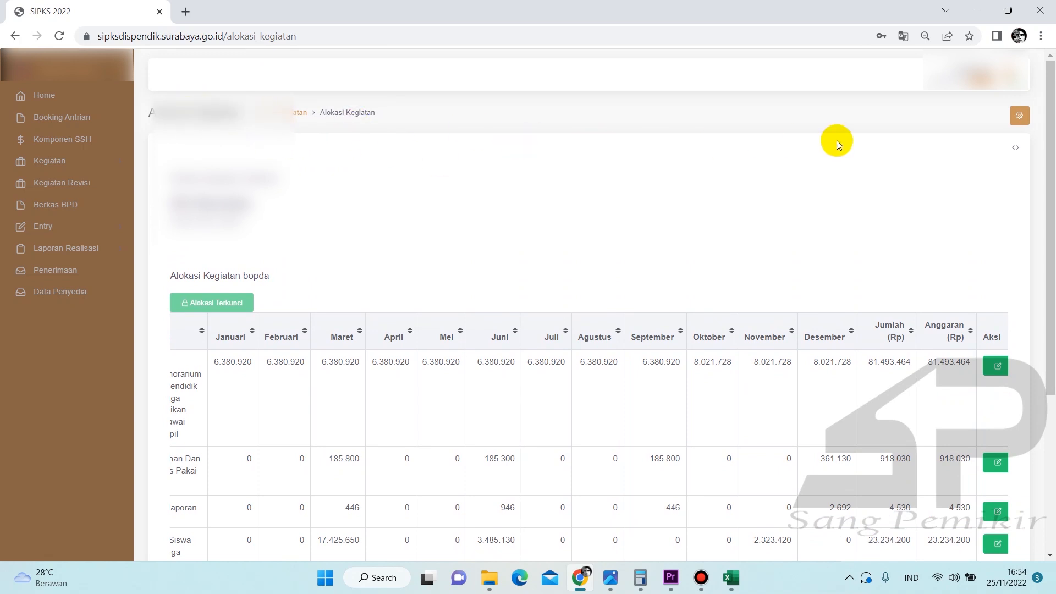
{"action": "scroll", "coordinate": [580, 145], "scroll_direction": "down", "scroll_amount": 1}
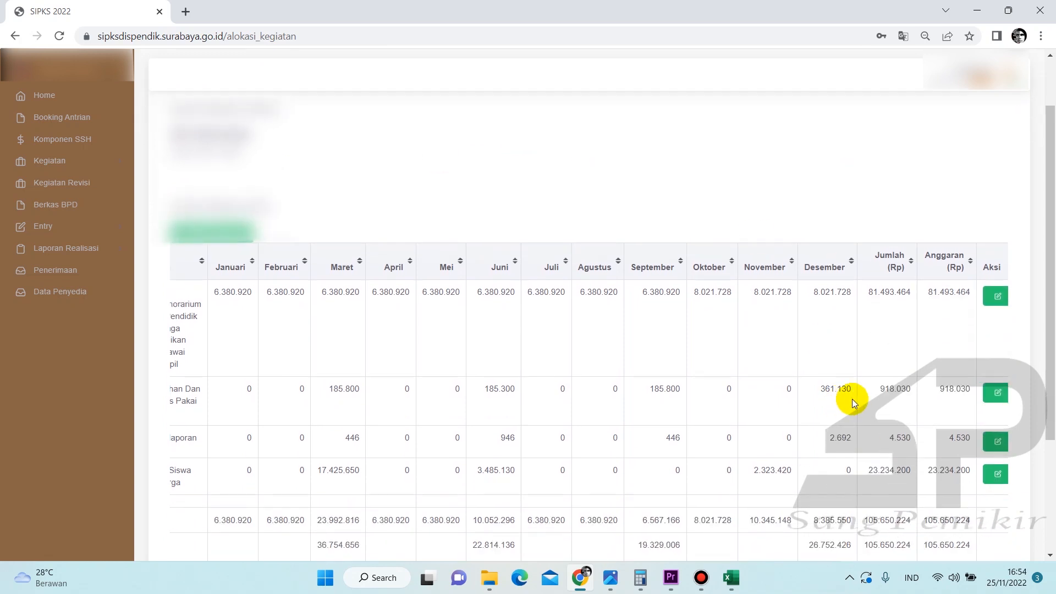
{"action": "scroll", "coordinate": [853, 401], "scroll_direction": "down", "scroll_amount": 3}
{"action": "scroll", "coordinate": [607, 397], "scroll_direction": "up", "scroll_amount": 4}
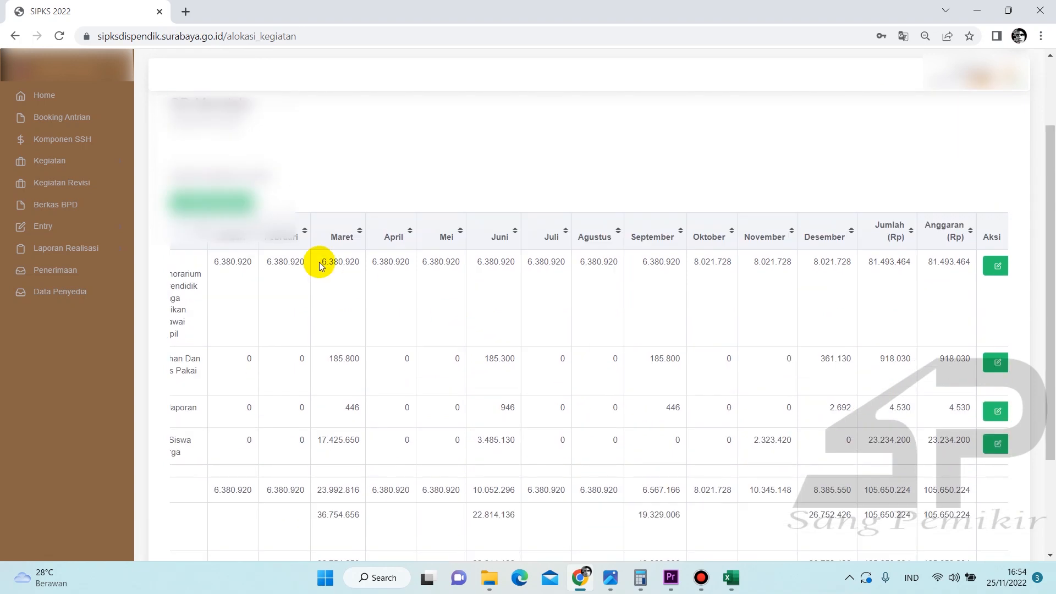
{"action": "scroll", "coordinate": [349, 131], "scroll_direction": "down", "scroll_amount": 3}
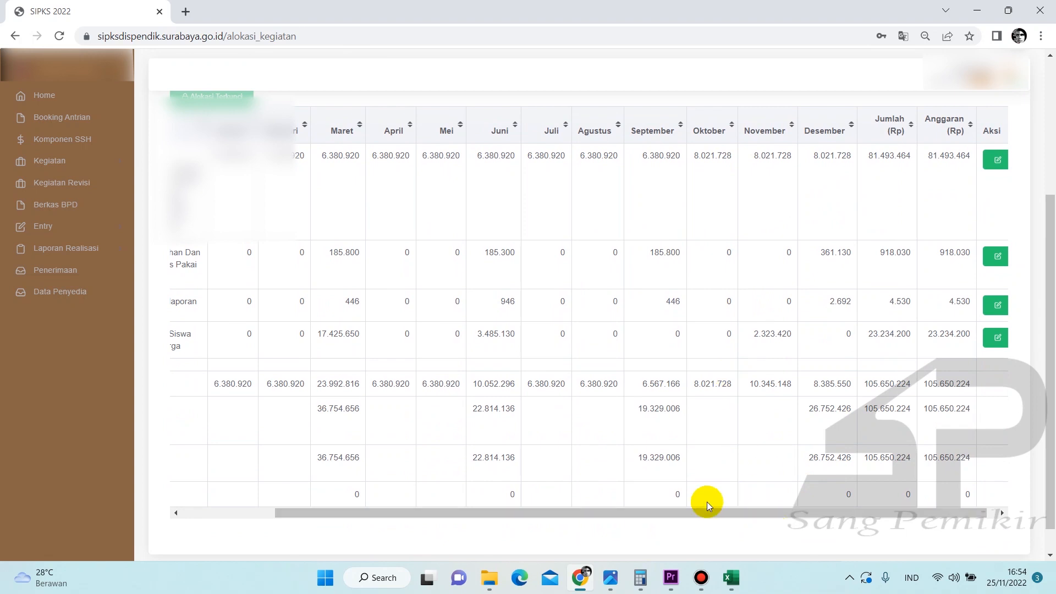
Step: Switch to the Perencanaan TW 4 workbook in Excel, open the Alokasi sheet, and compare its Maret estimated receipt with SIPKS
{"action": "left_click", "coordinate": [732, 578]}
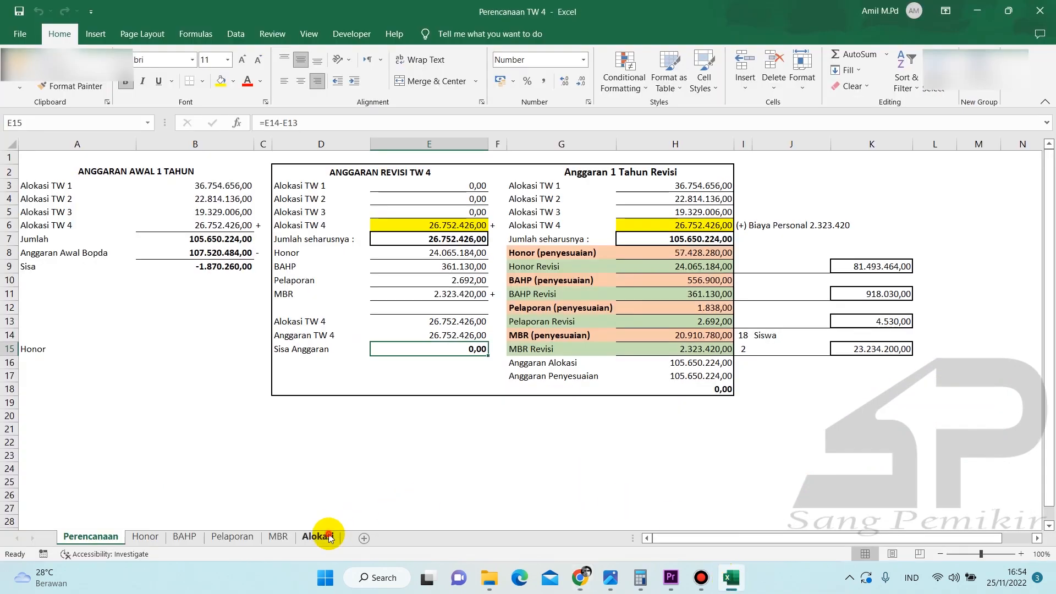
{"action": "left_click", "coordinate": [324, 537]}
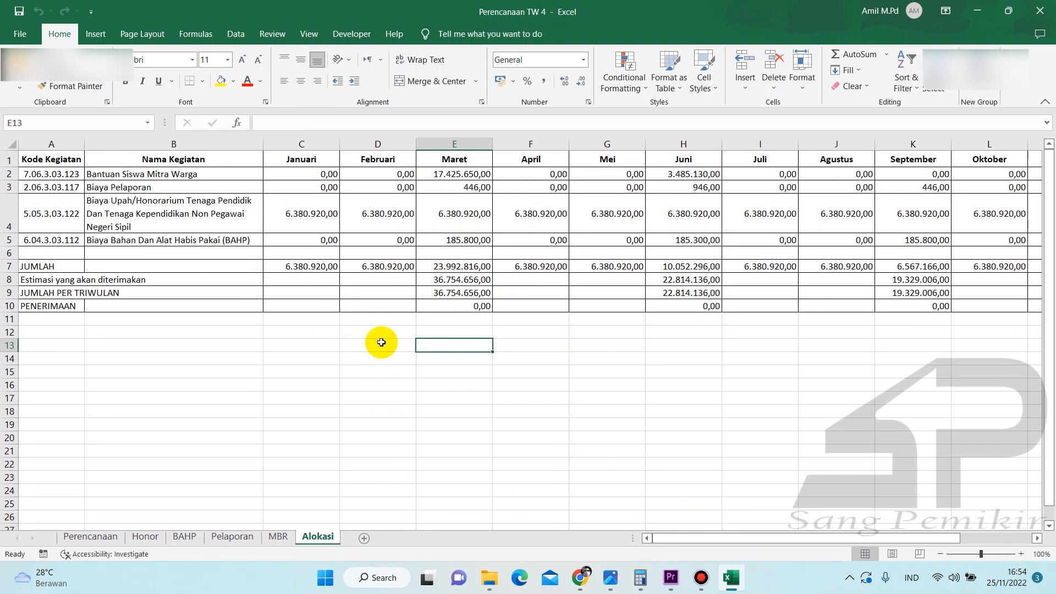
{"action": "left_click", "coordinate": [456, 281]}
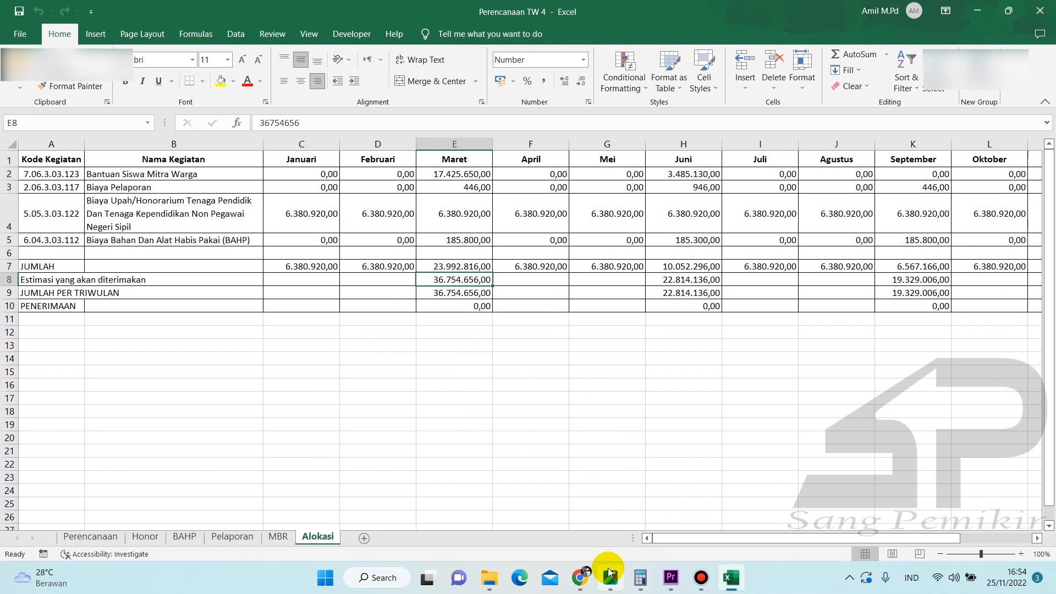
{"action": "left_click", "coordinate": [580, 577]}
{"action": "left_click_drag", "start_coordinate": [335, 419], "coordinate": [355, 418]}
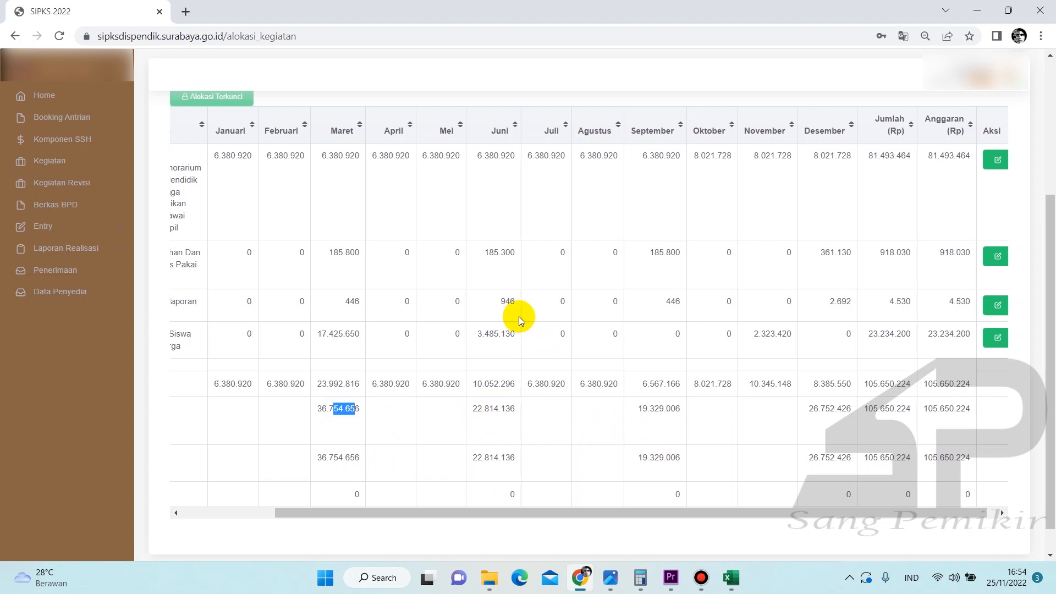
Step: Check the Juni amounts of Biaya Pelaporan and Bantuan Siswa Mitra Warga in SIPKS, and return to the Alokasi sheet in Excel
{"action": "left_click_drag", "start_coordinate": [501, 303], "coordinate": [517, 307]}
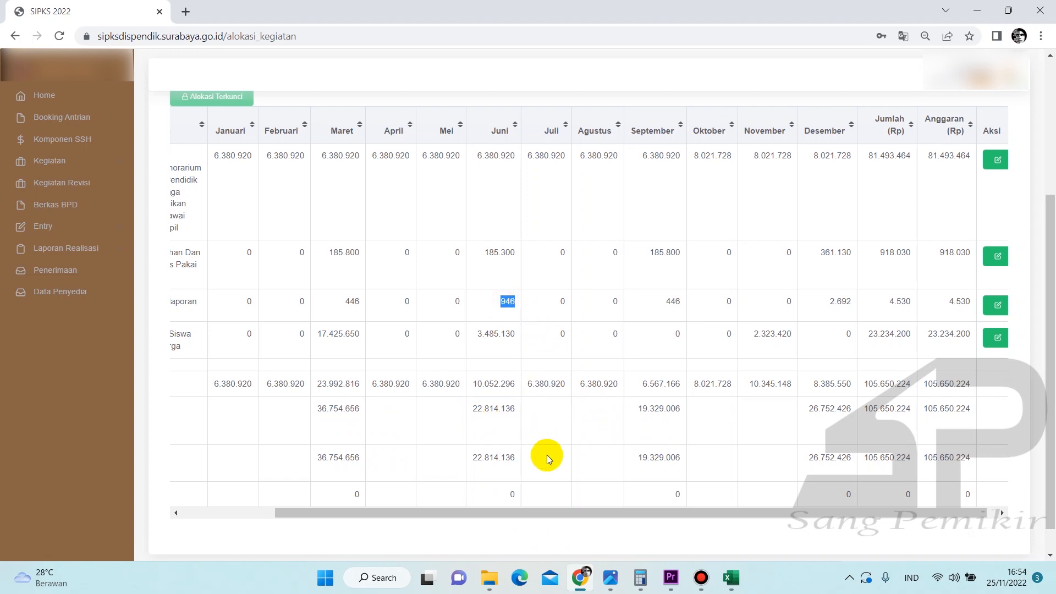
{"action": "left_click", "coordinate": [494, 418]}
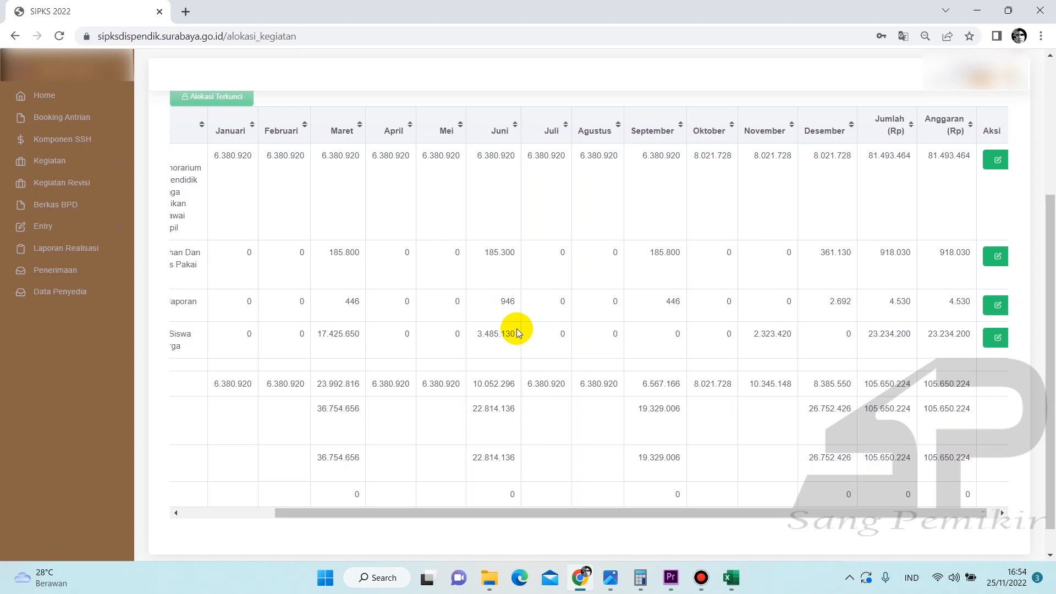
{"action": "double_click", "coordinate": [508, 301]}
{"action": "left_click", "coordinate": [504, 327]}
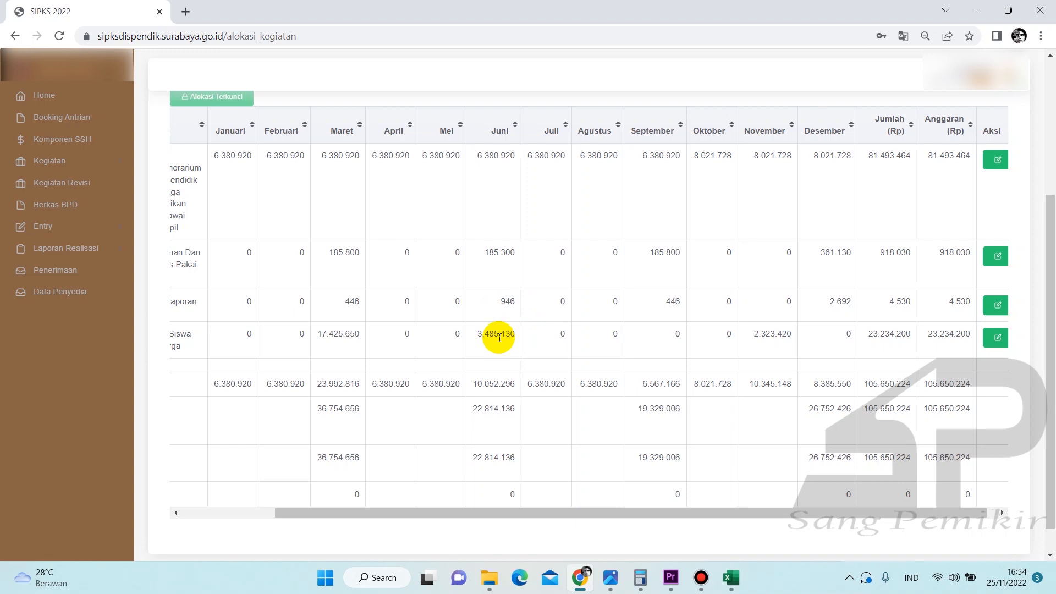
{"action": "left_click", "coordinate": [731, 577]}
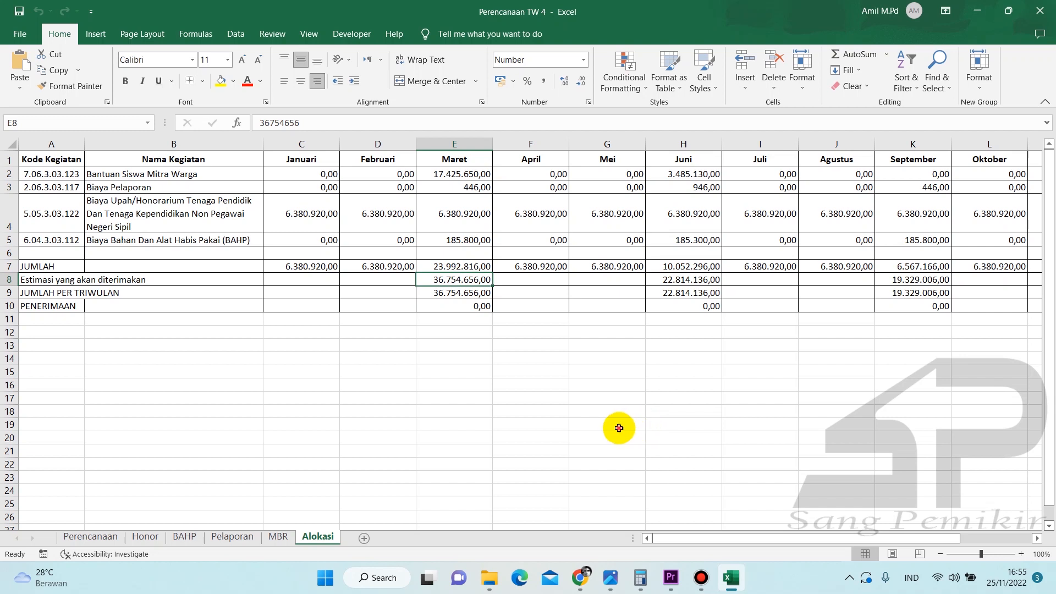
{"action": "left_click", "coordinate": [619, 427]}
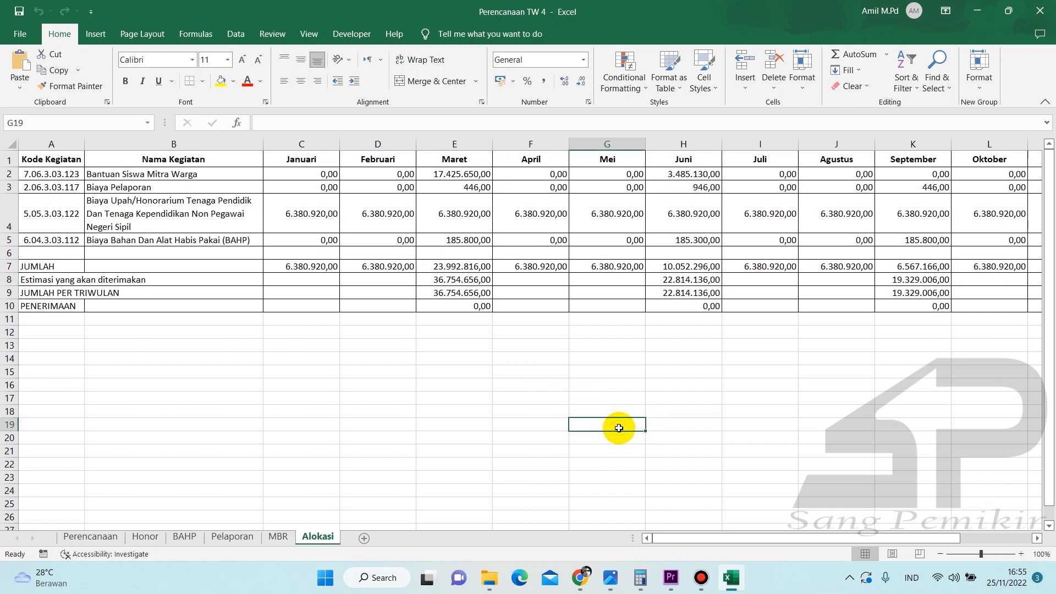